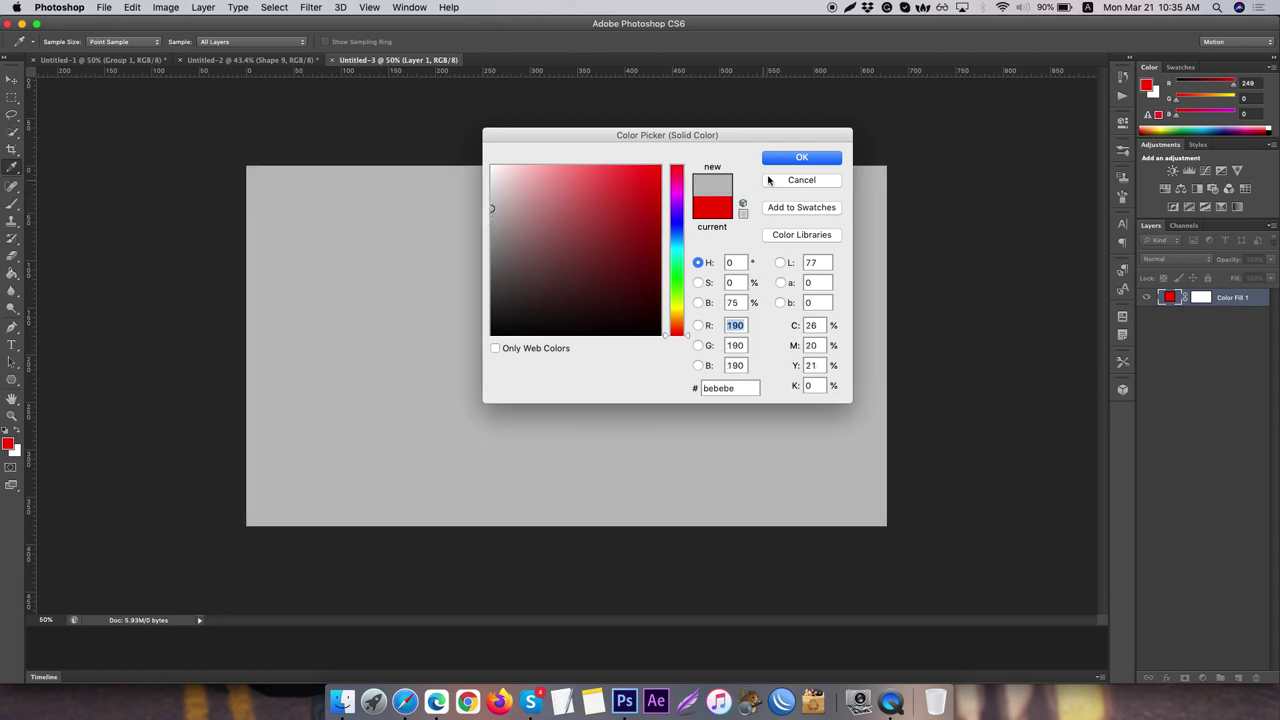
- Confirm the light grey background and set the shape fill to solid red
click(793, 160)
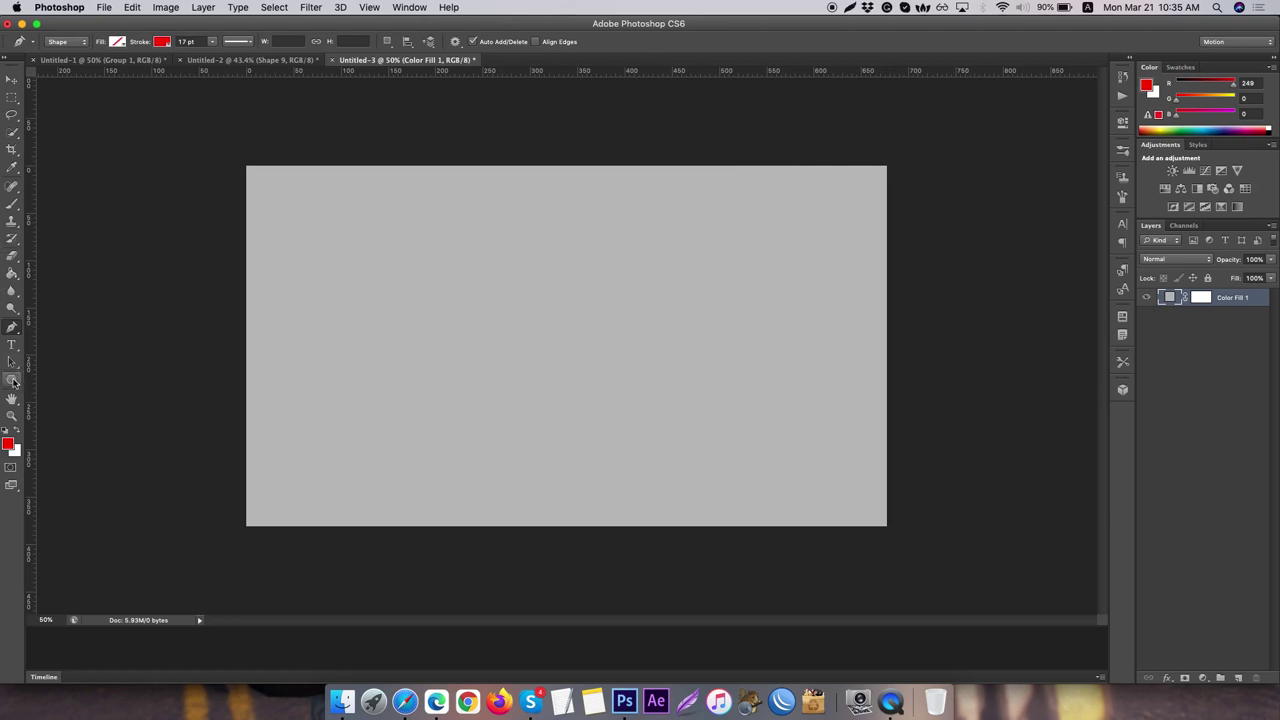
drag(12, 381, 42, 377)
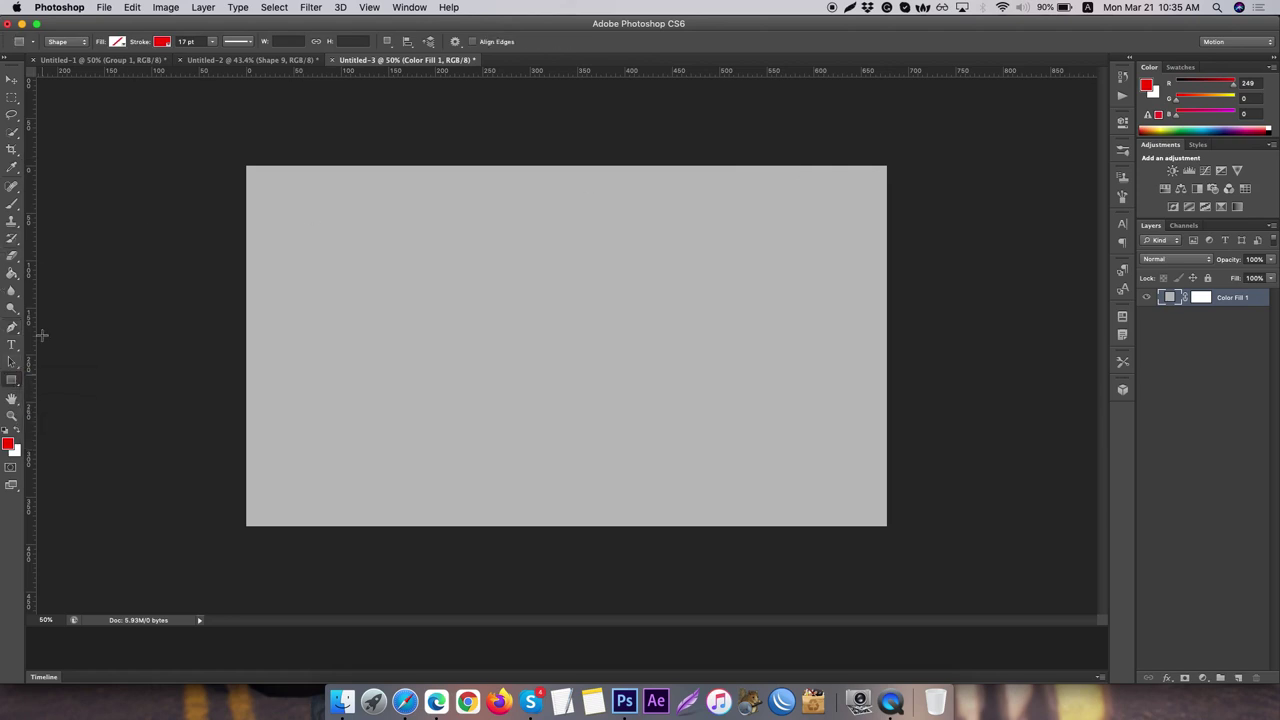
click(117, 42)
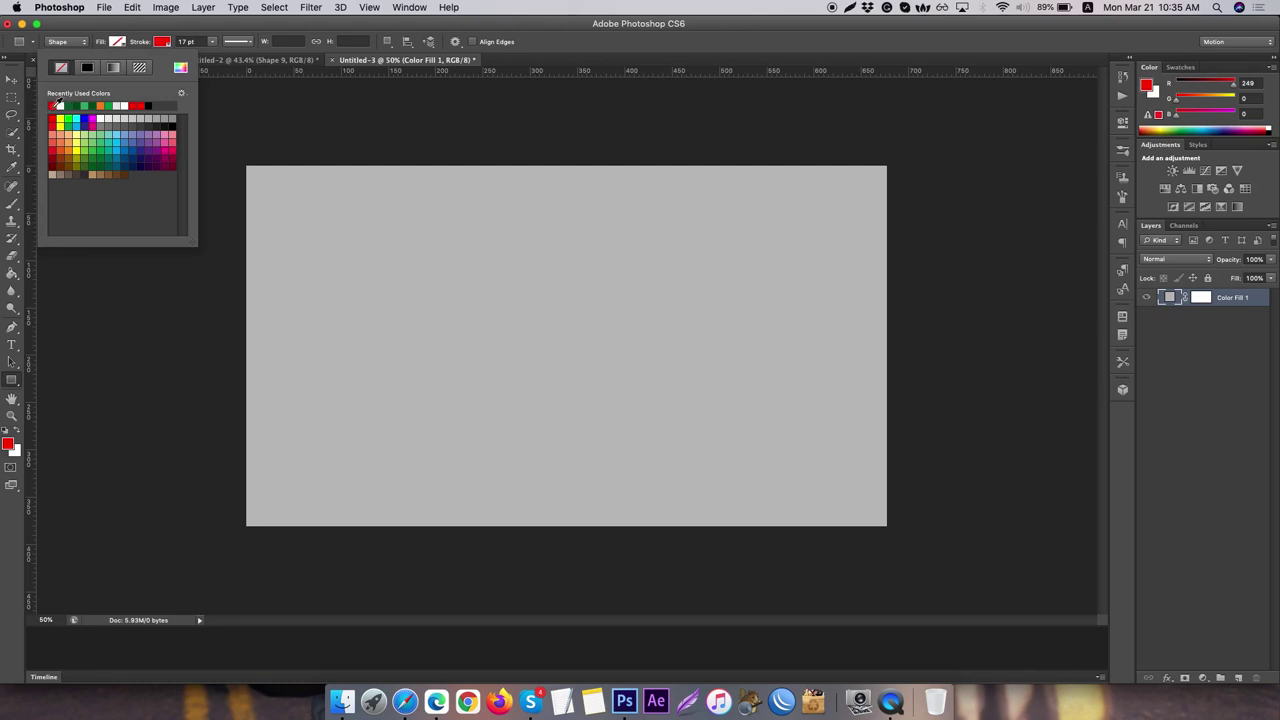
click(57, 104)
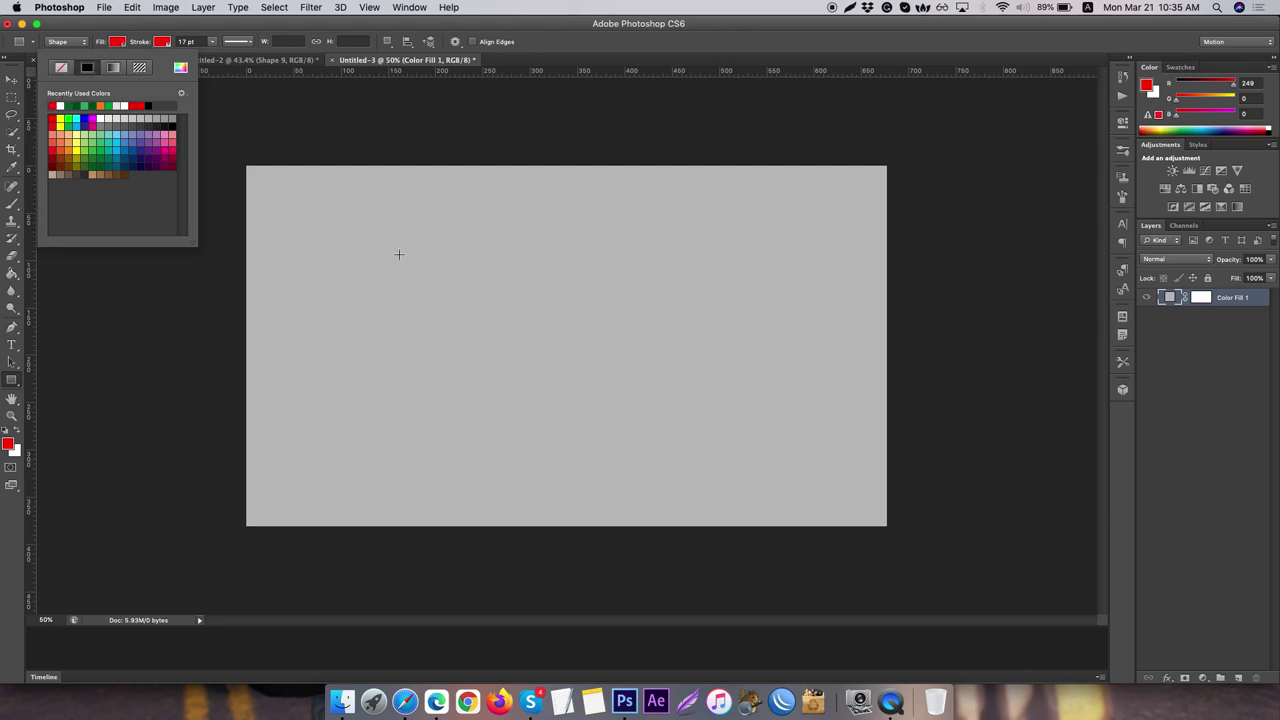
- Draw a red rectangle across the card's middle and rasterize its layer
drag(366, 253, 700, 420)
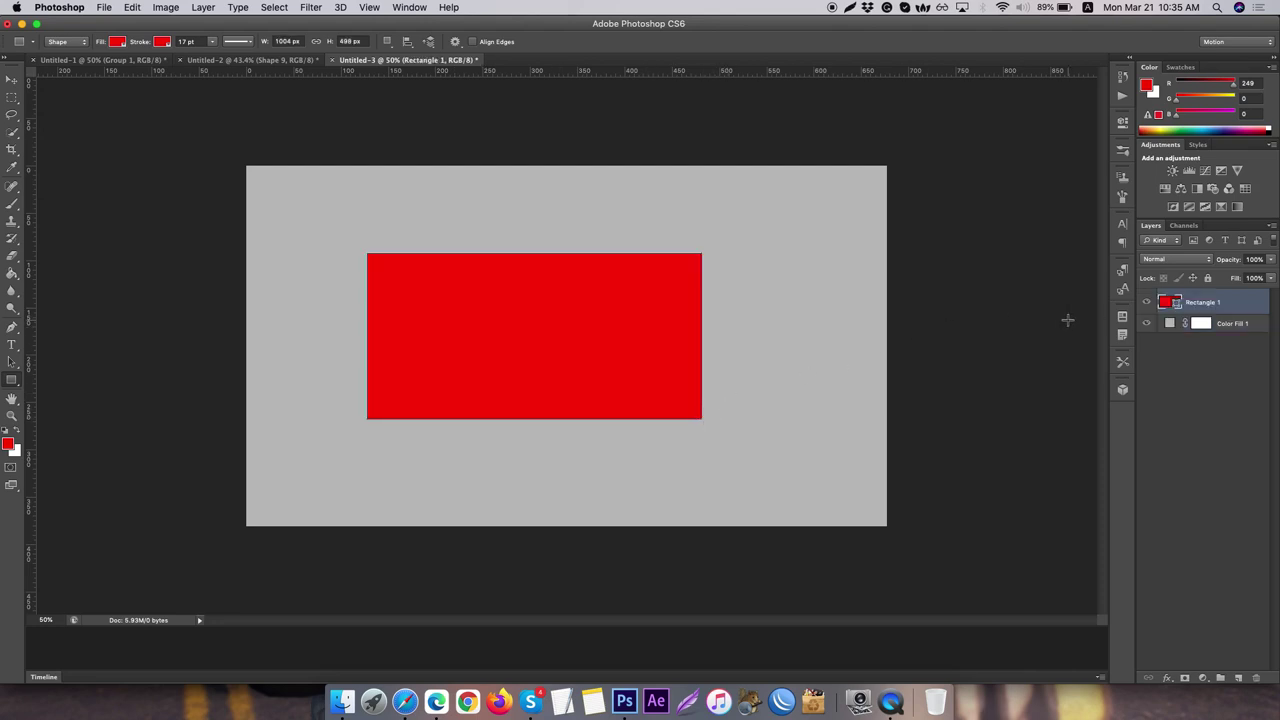
right_click(1236, 305)
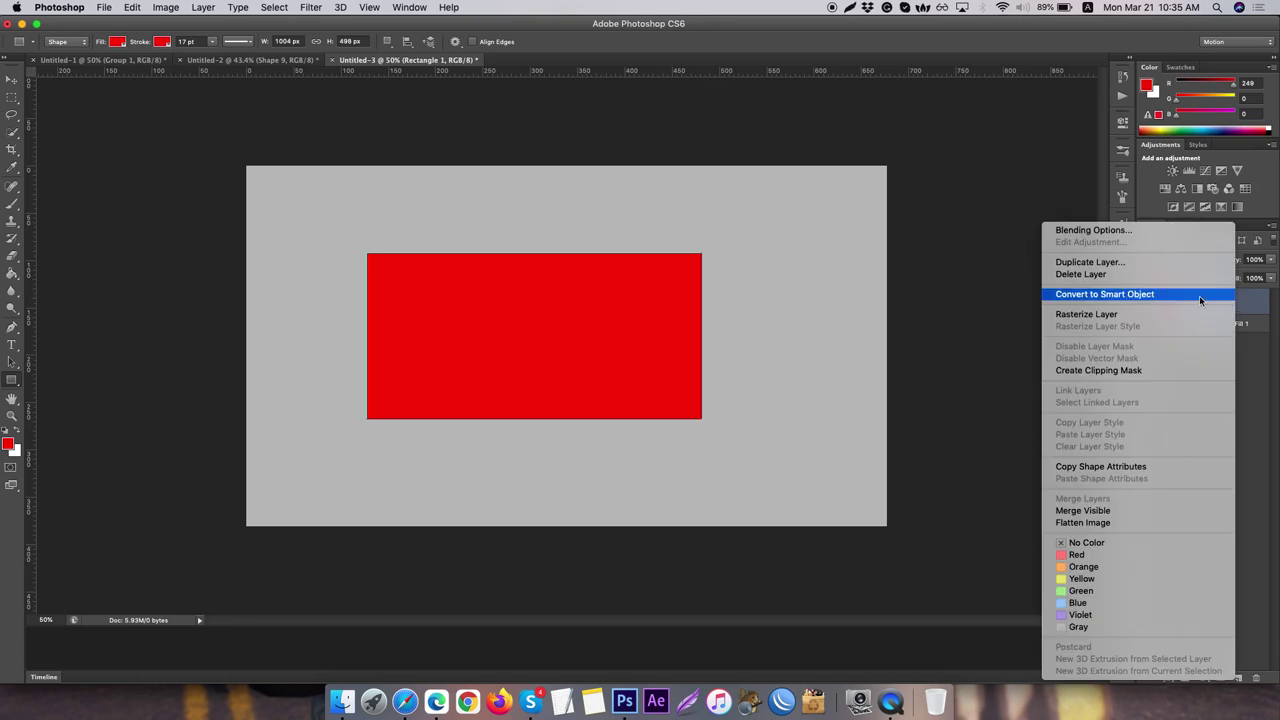
click(1108, 312)
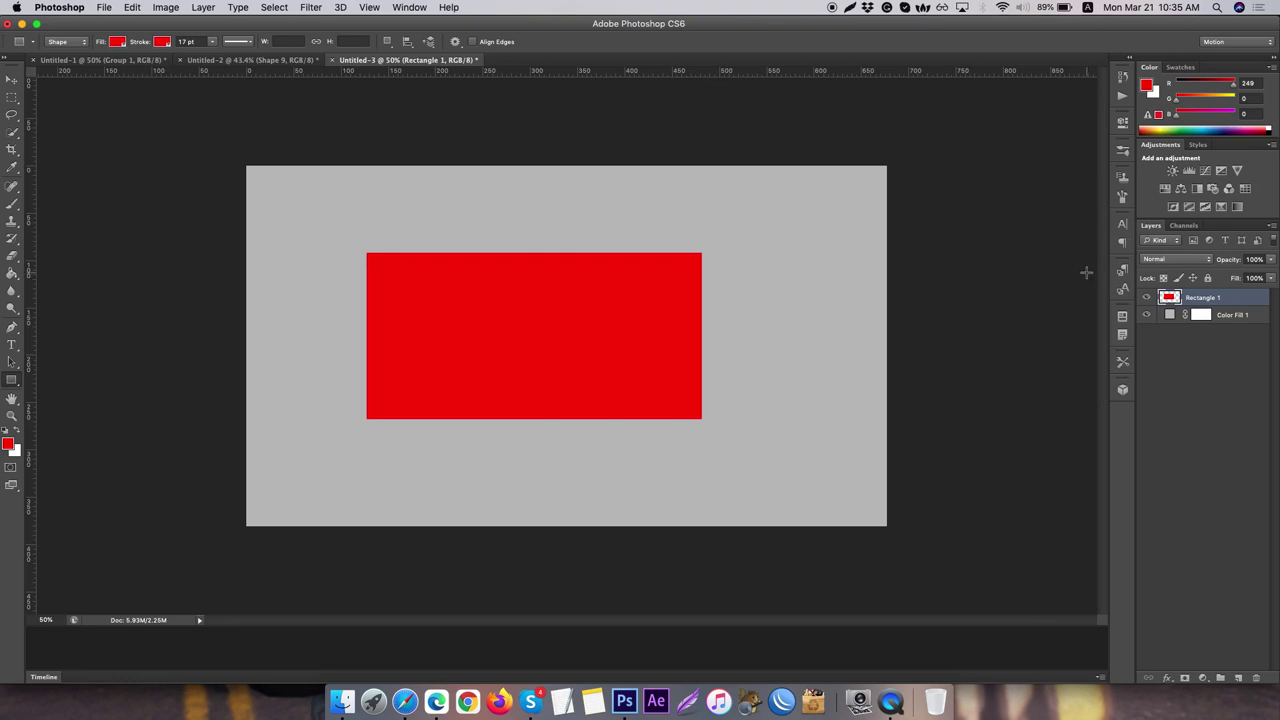
- Free-transform the red rectangle to be narrower and taller, then commit the new size
key(super+t)
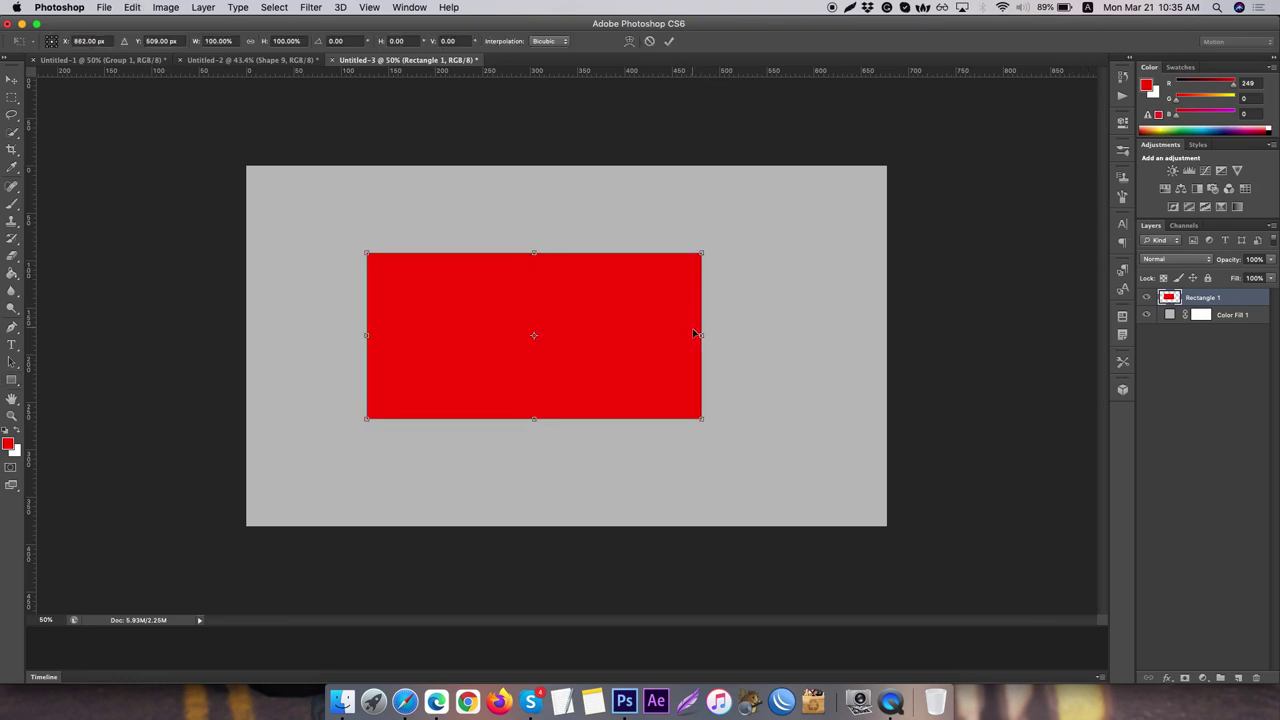
drag(703, 334, 661, 333)
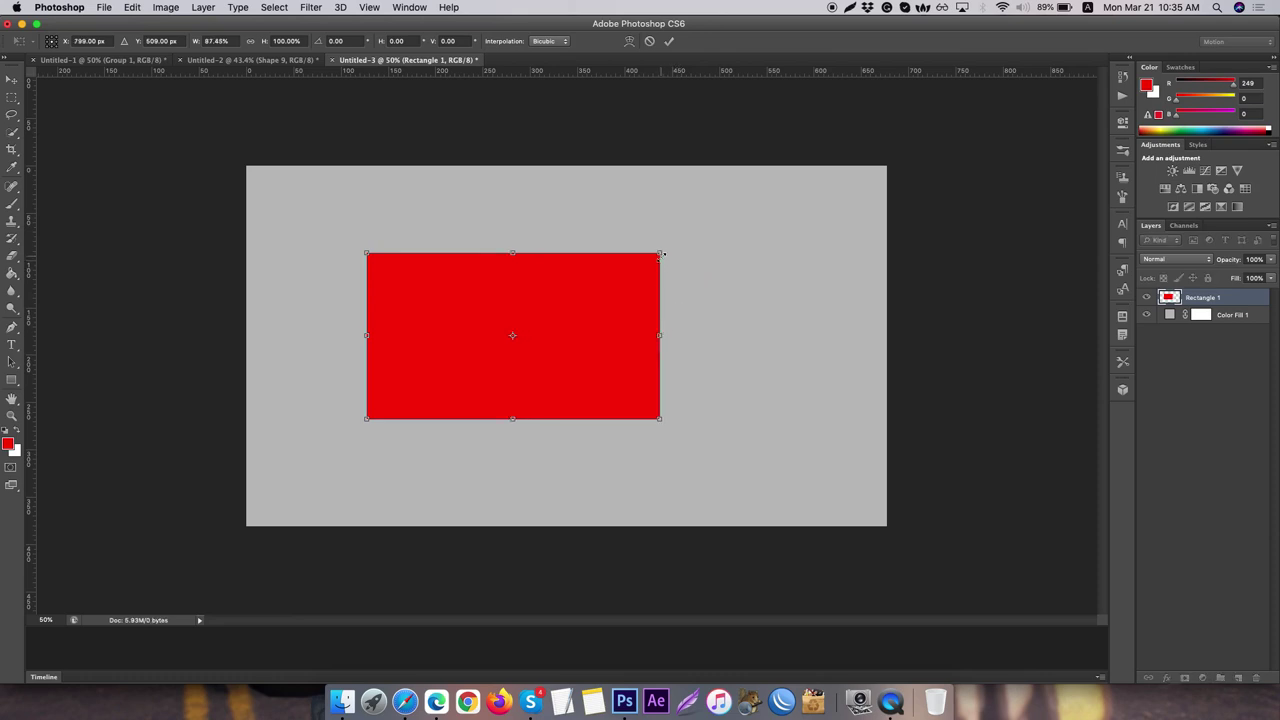
drag(661, 253, 670, 300)
key(Return)
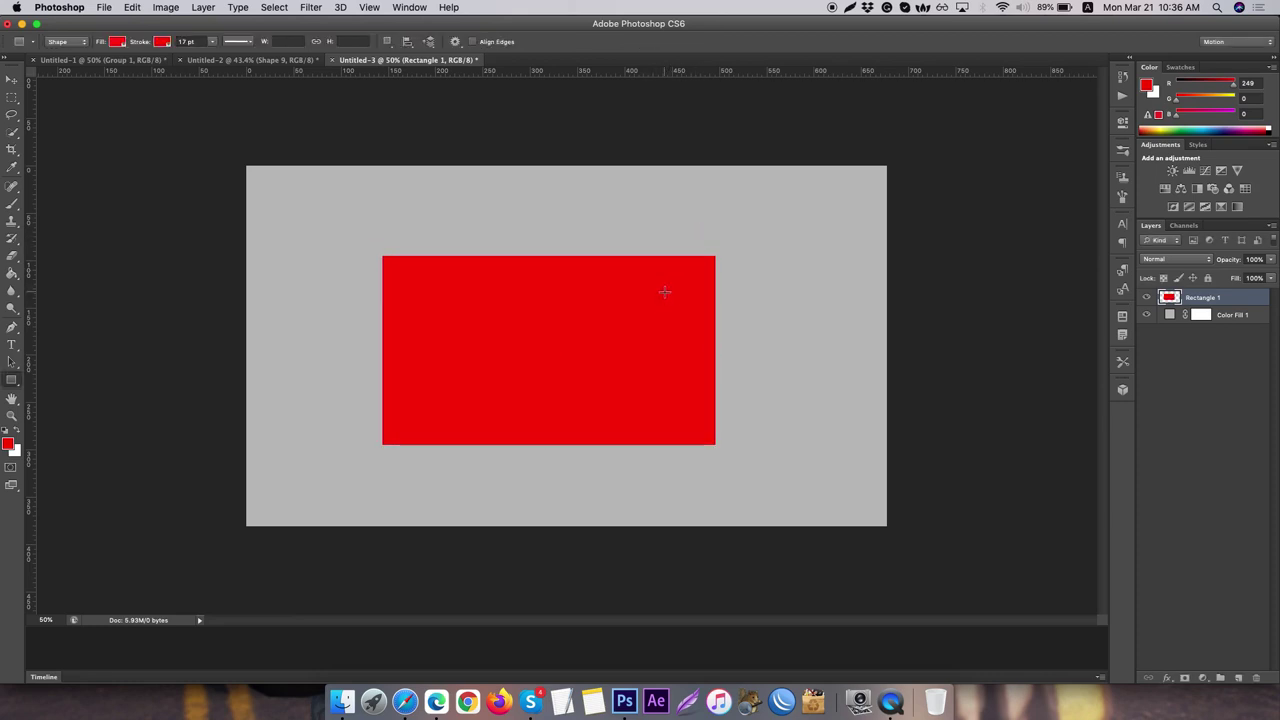
- Give Rectangle 1 a dark grey #505050 Color Overlay and rasterize that layer style
double_click(1258, 301)
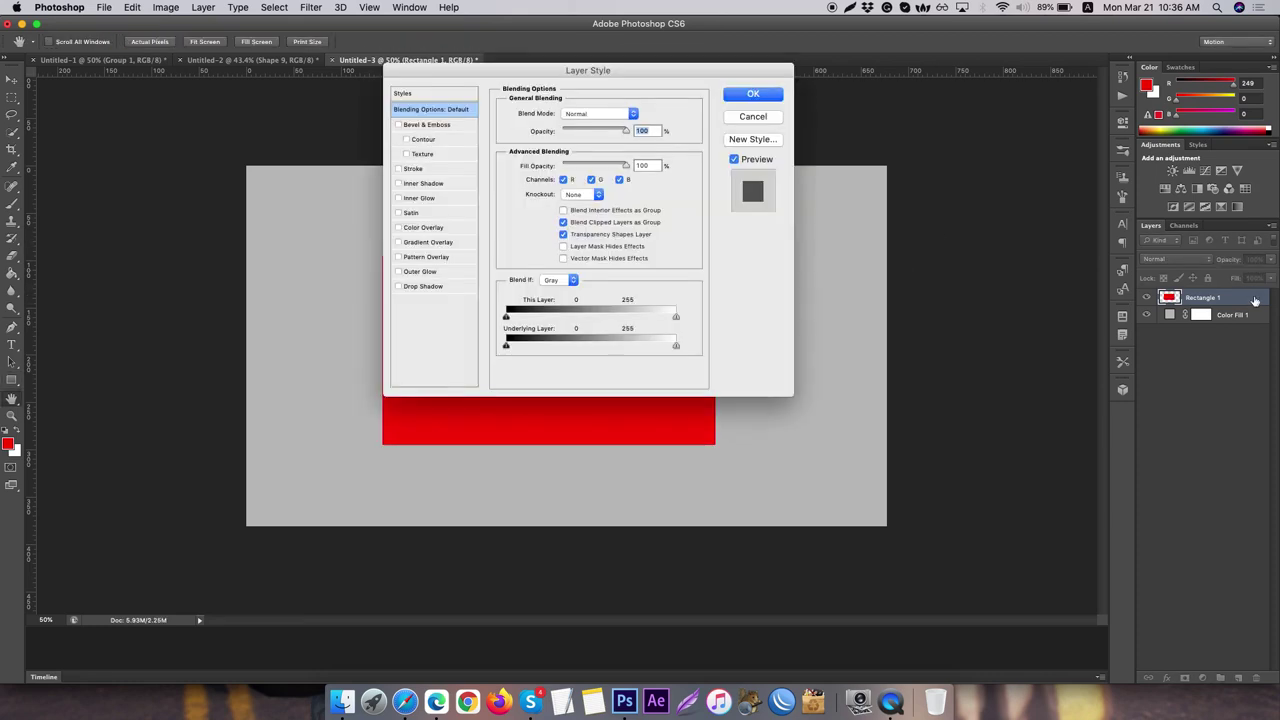
click(415, 228)
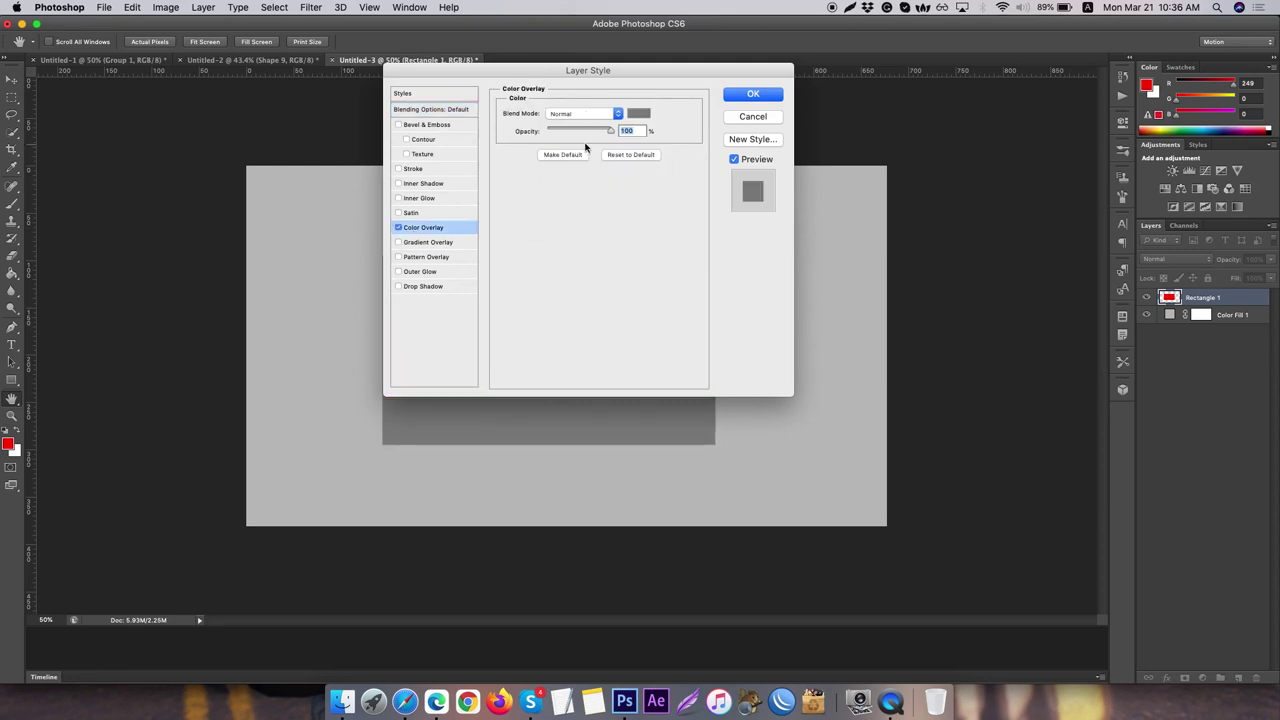
click(638, 113)
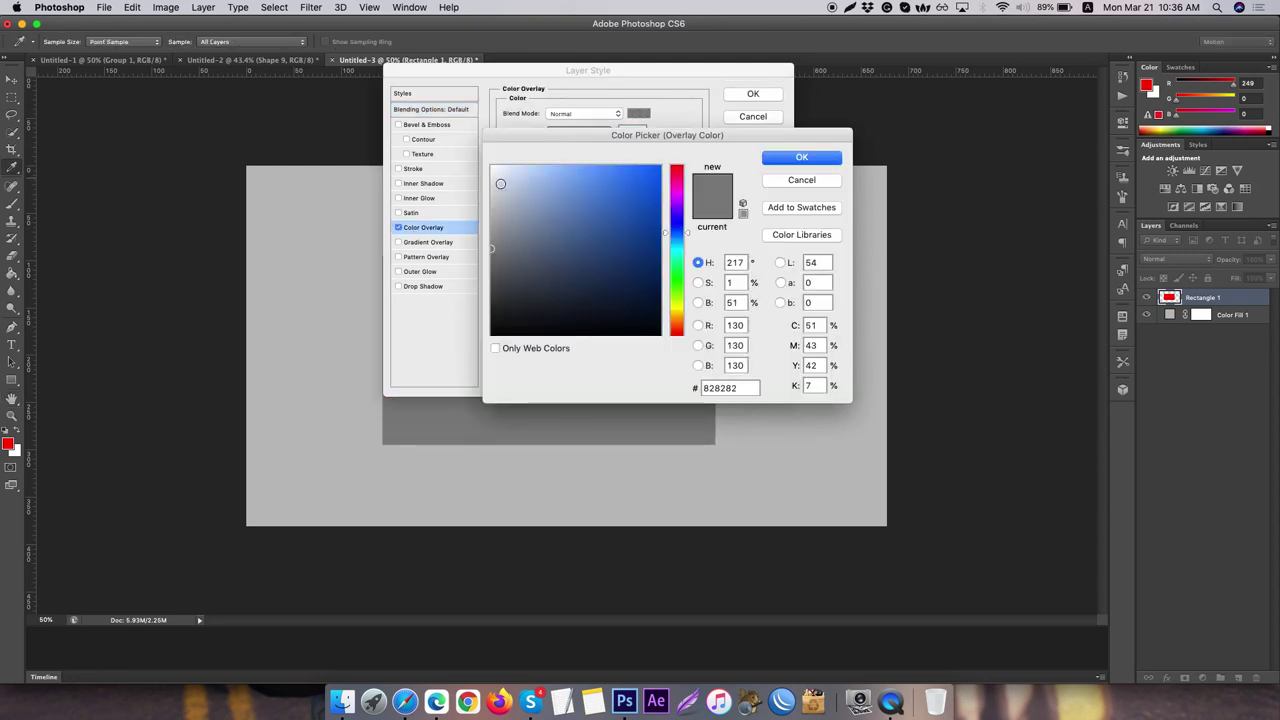
drag(500, 182, 437, 139)
drag(528, 224, 464, 359)
mouse_move(498, 294)
mouse_down()
mouse_move(481, 309)
mouse_move(491, 283)
mouse_up()
click(776, 160)
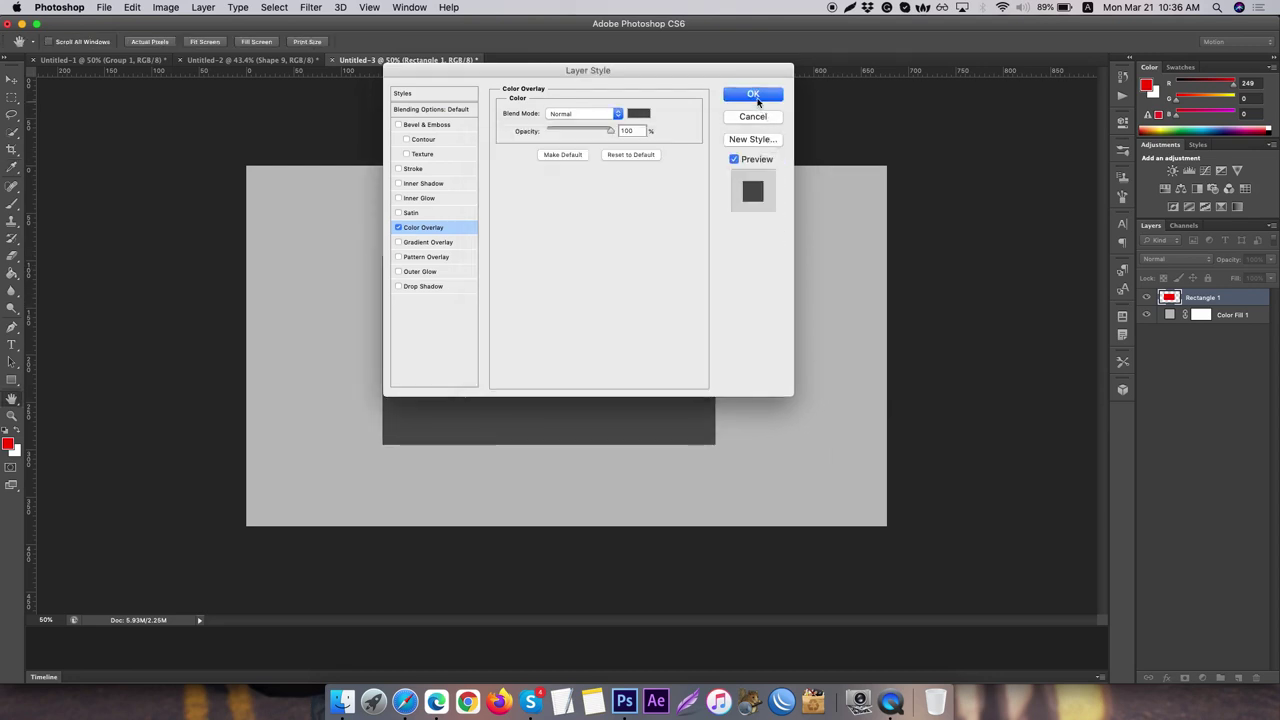
click(756, 97)
right_click(1241, 299)
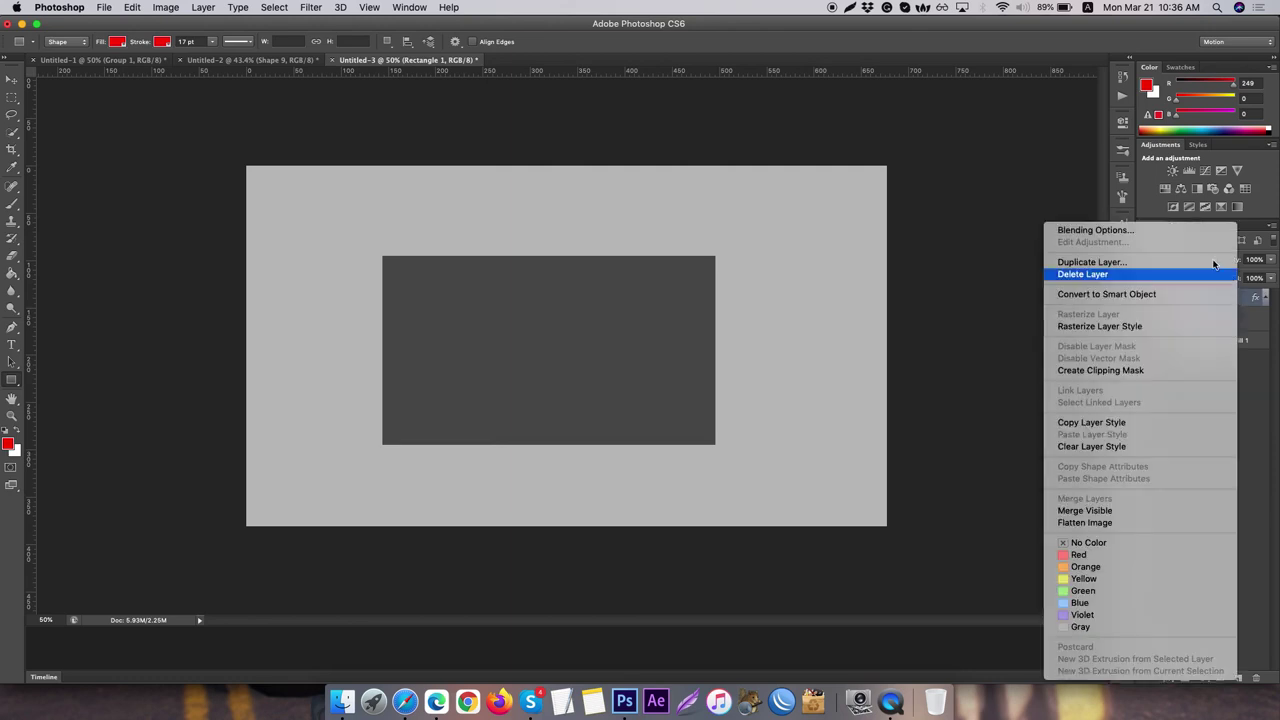
click(1152, 328)
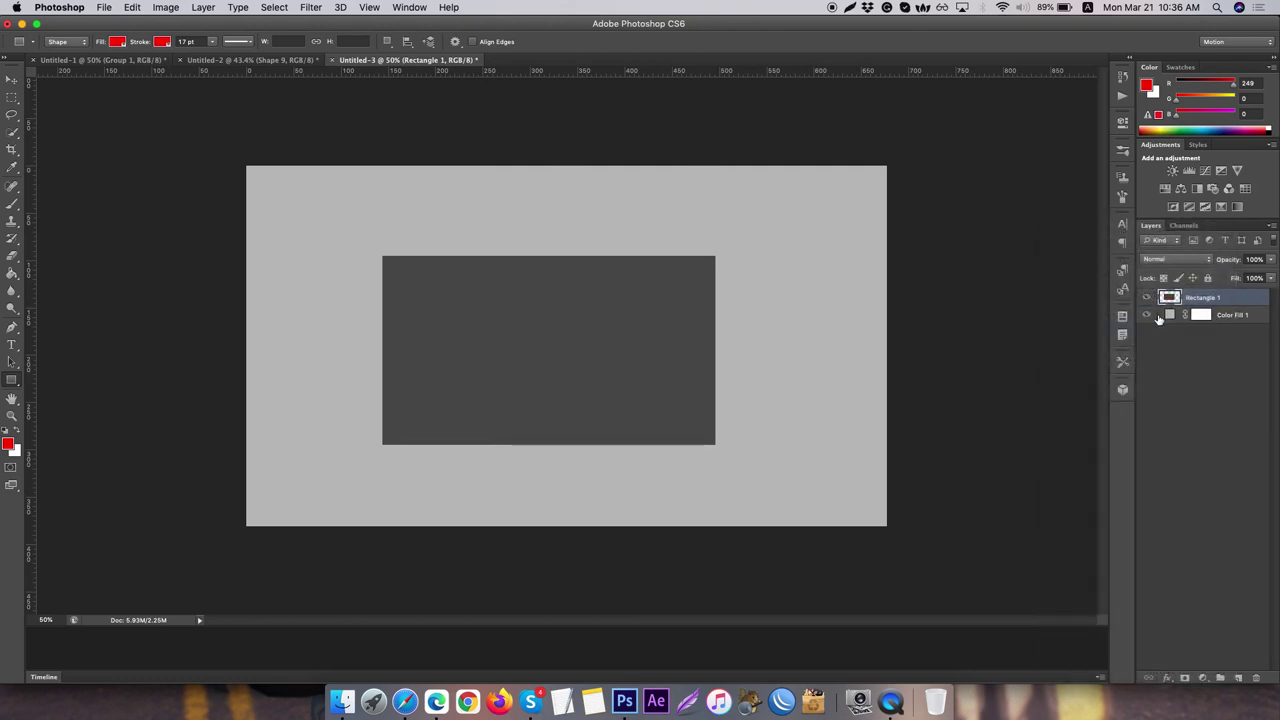
- Move Rectangle 1 into a new Group 1 and draw a 6-sided red polygon over the upper left
click(1220, 677)
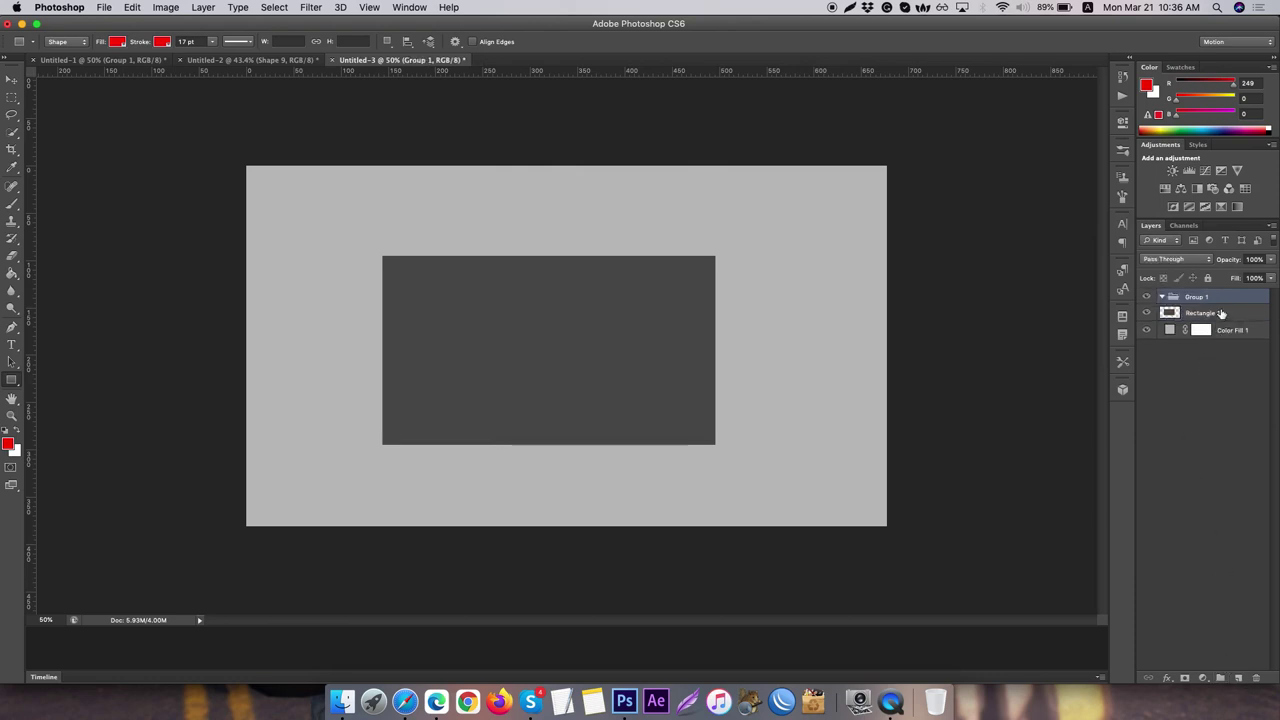
drag(1225, 314, 1232, 299)
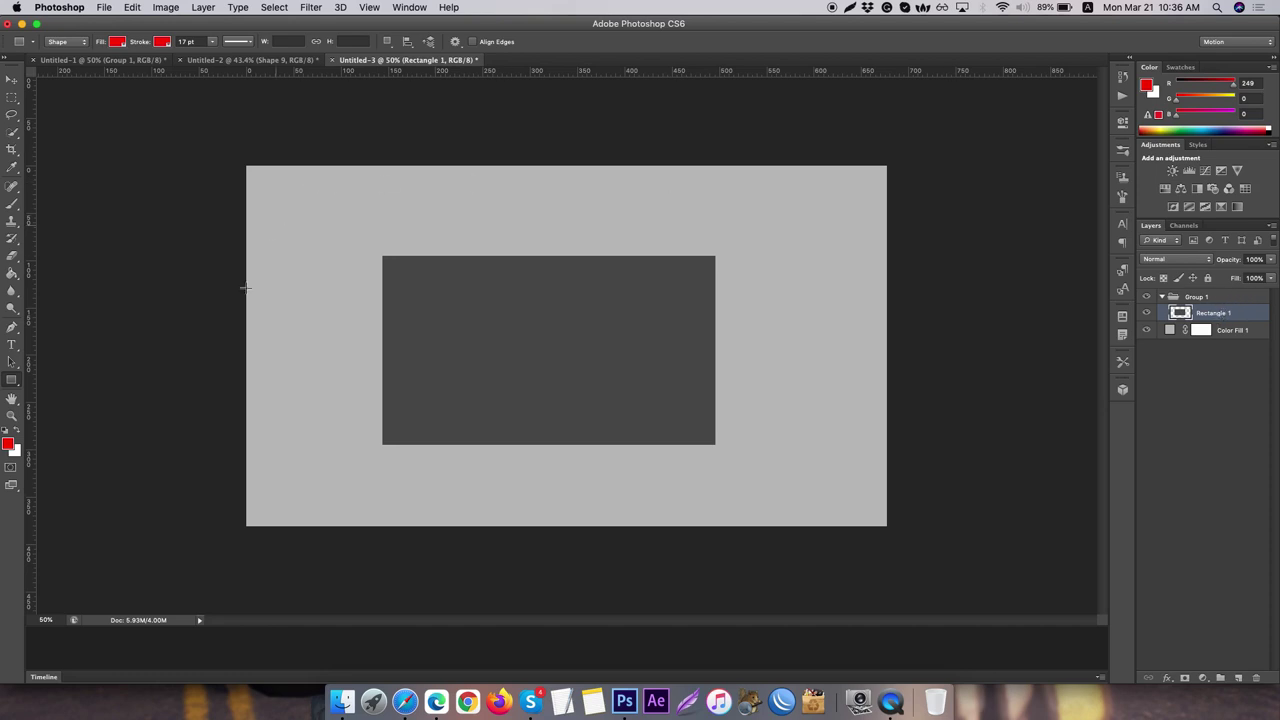
click(12, 380)
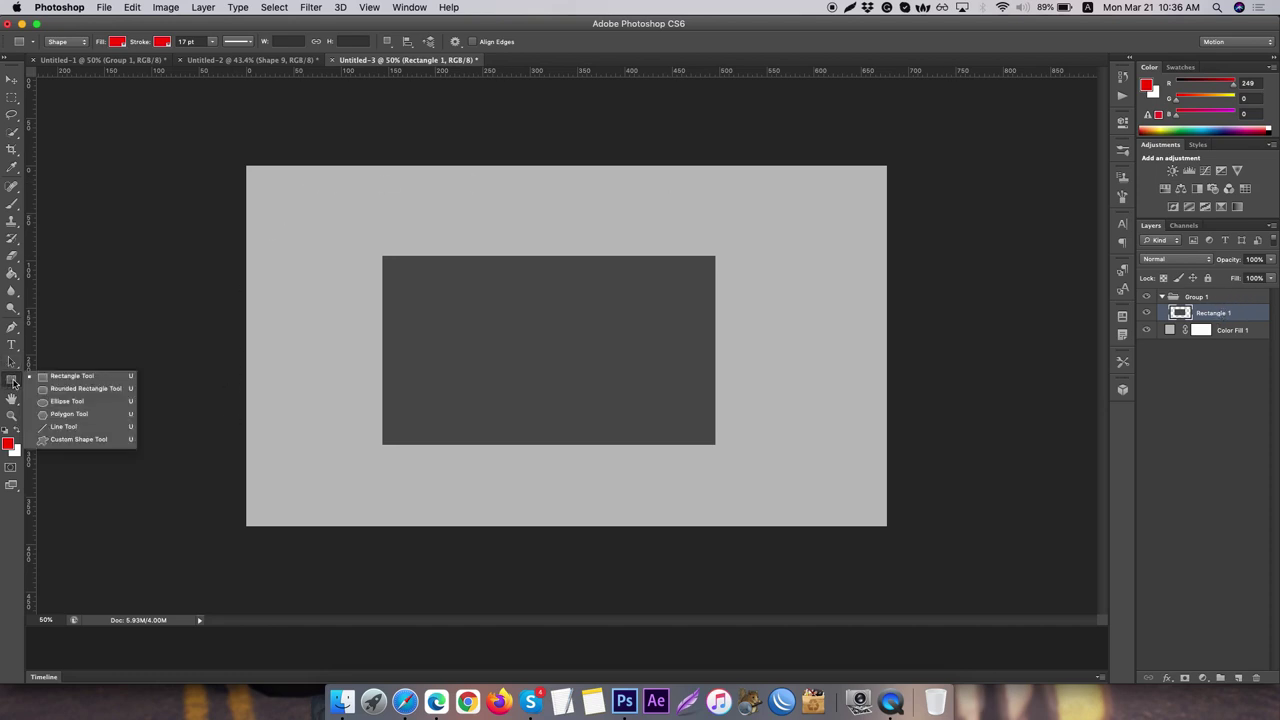
click(57, 414)
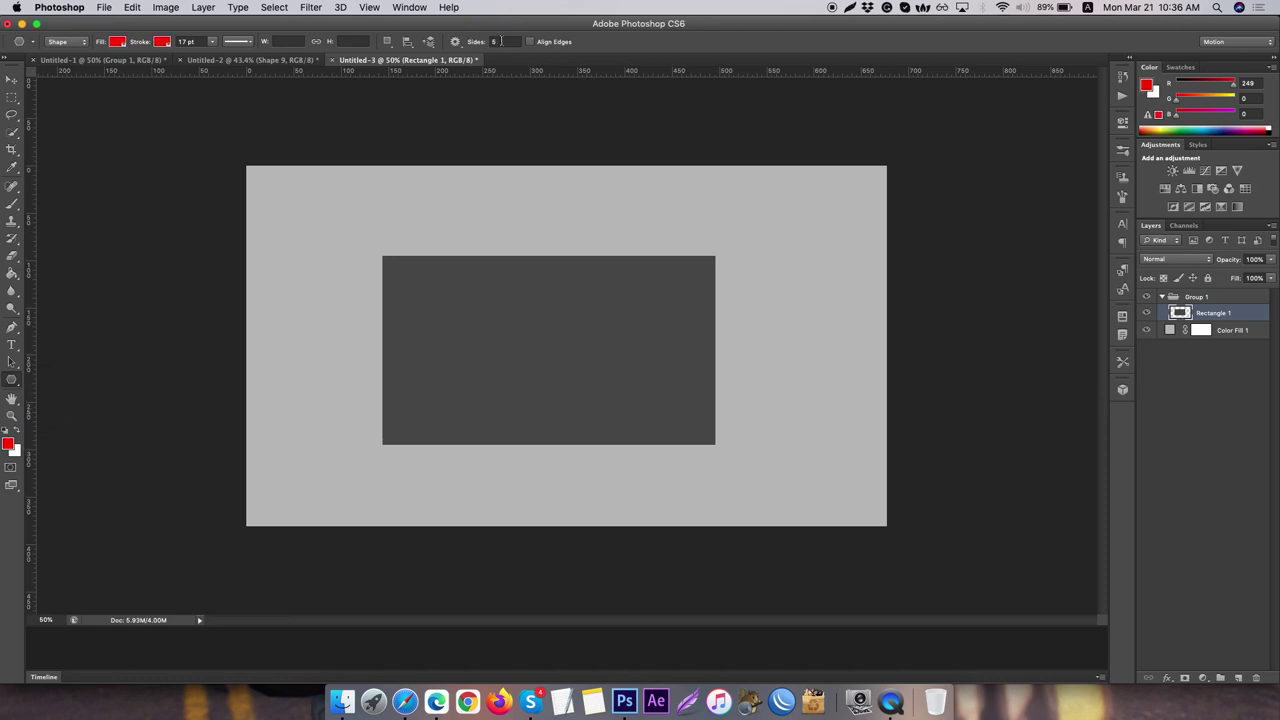
click(501, 41)
text(6)
drag(347, 229, 487, 378)
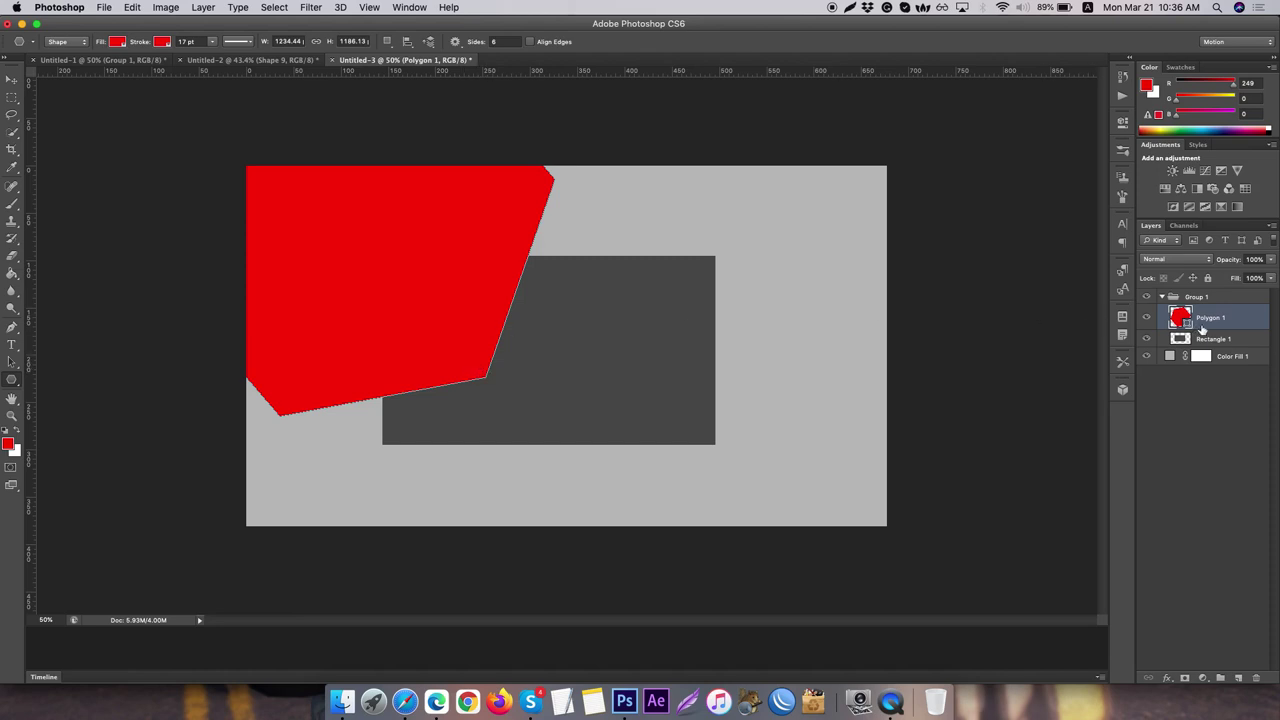
- Rasterize the hexagon, shrink it to about 62% and rotate it 15.5°
right_click(1235, 317)
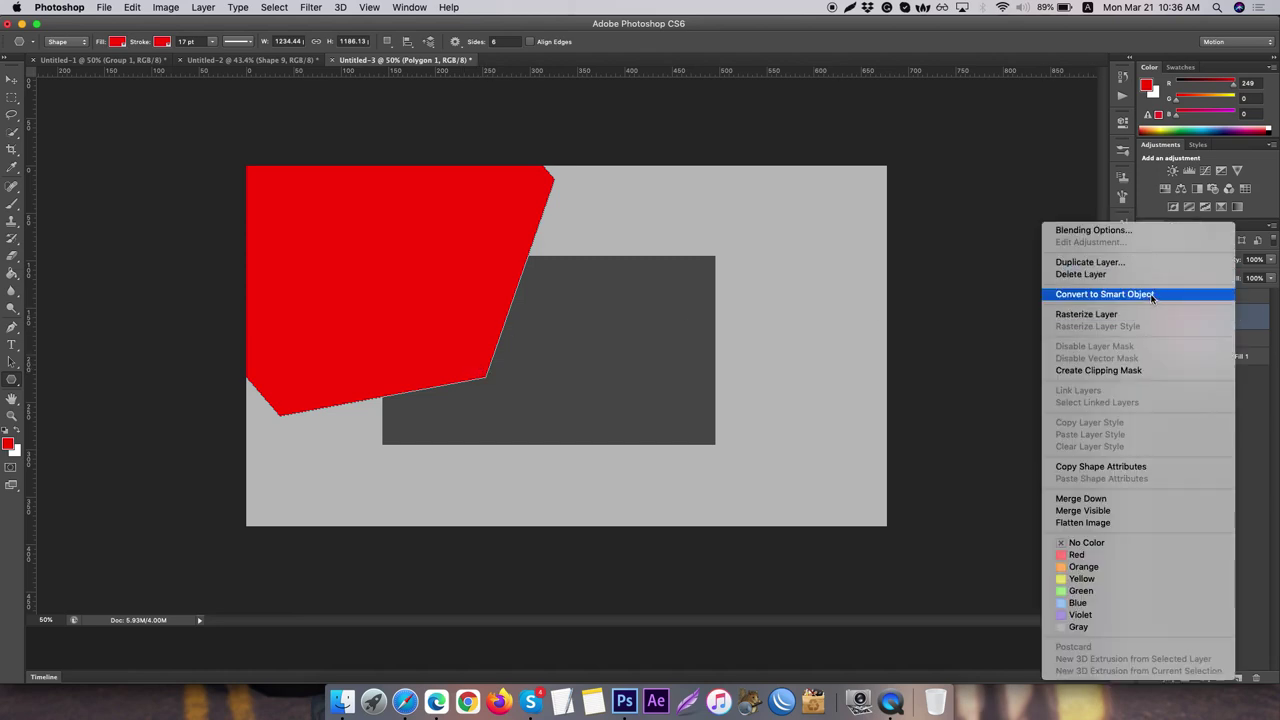
click(1204, 317)
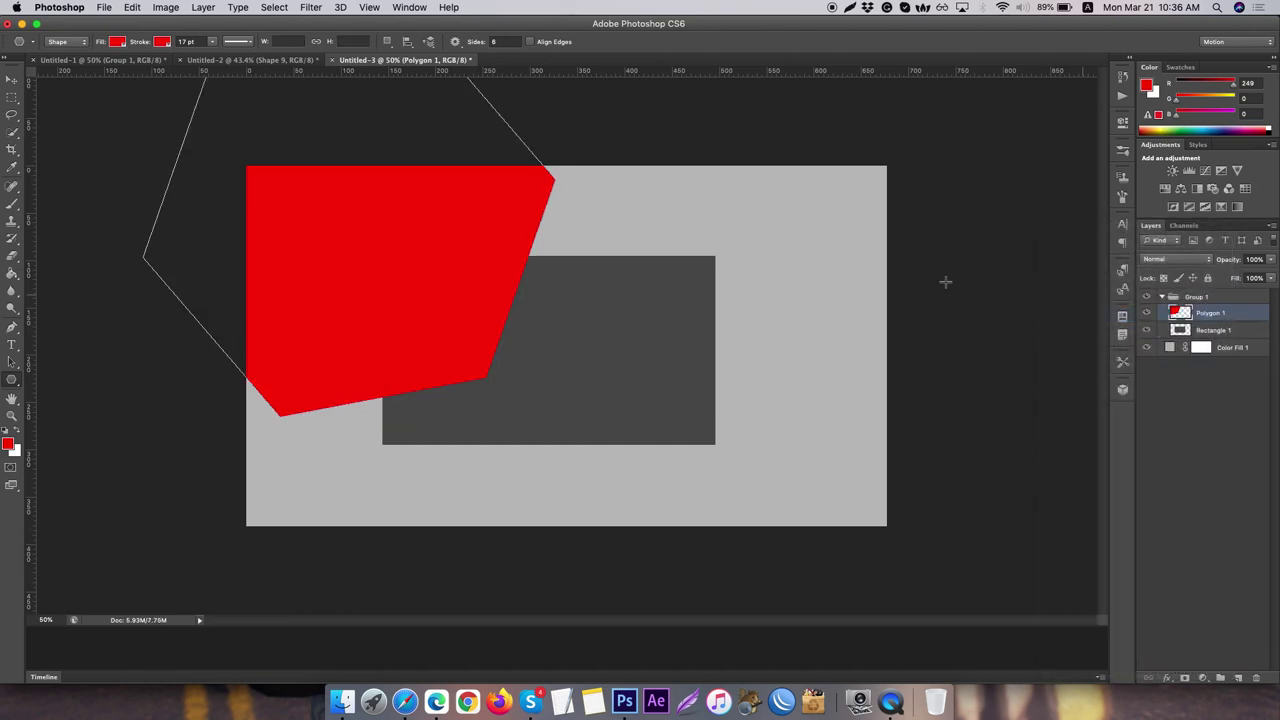
key(super+t)
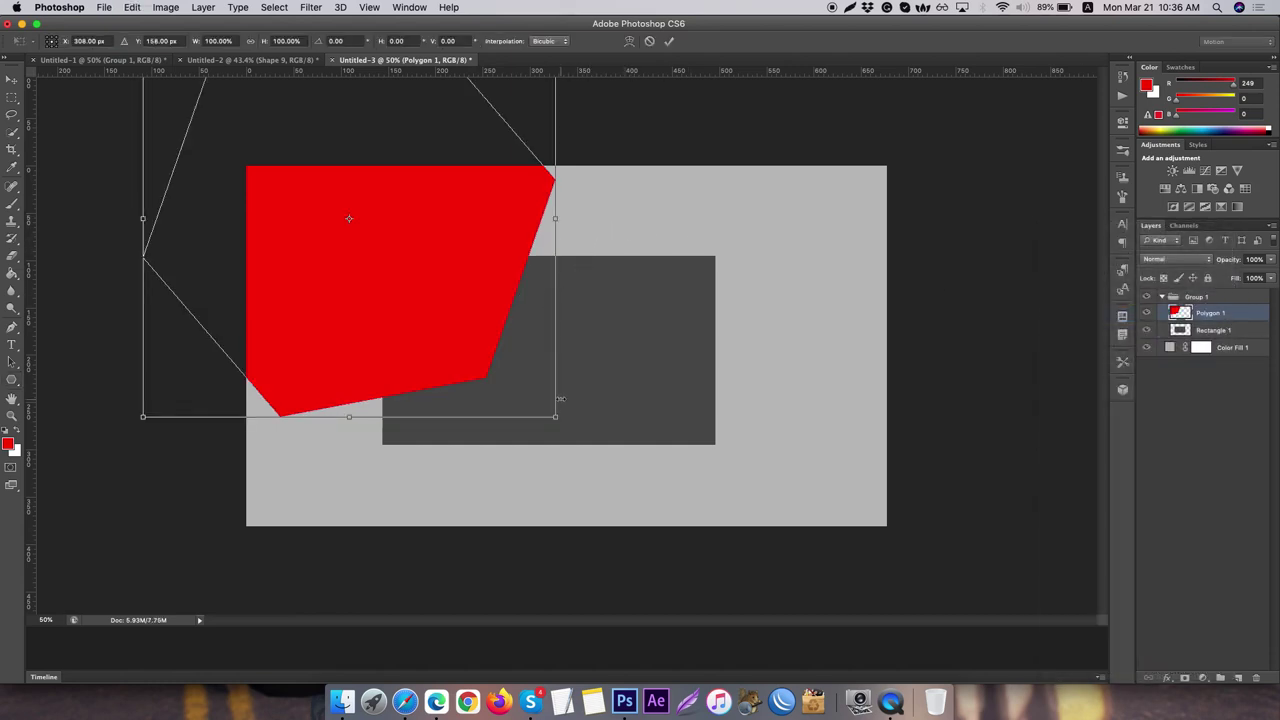
drag(557, 420, 484, 347)
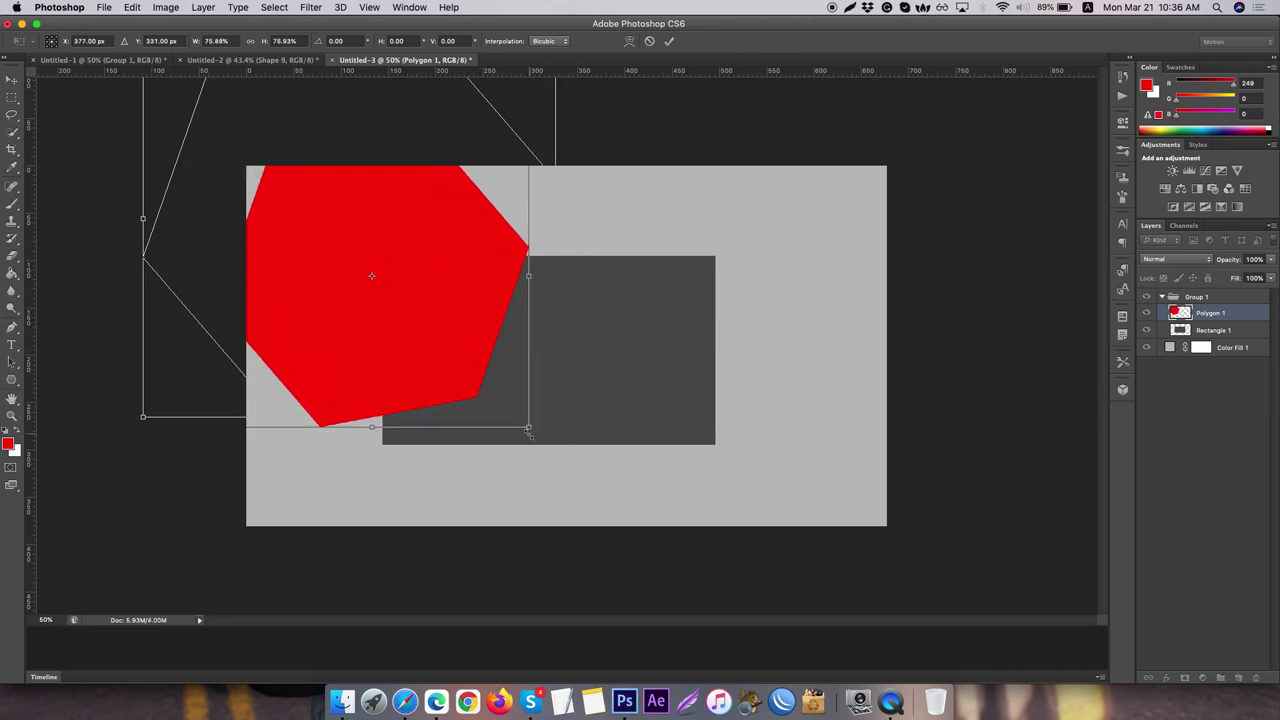
drag(529, 431, 505, 354)
drag(562, 433, 497, 451)
key(Return)
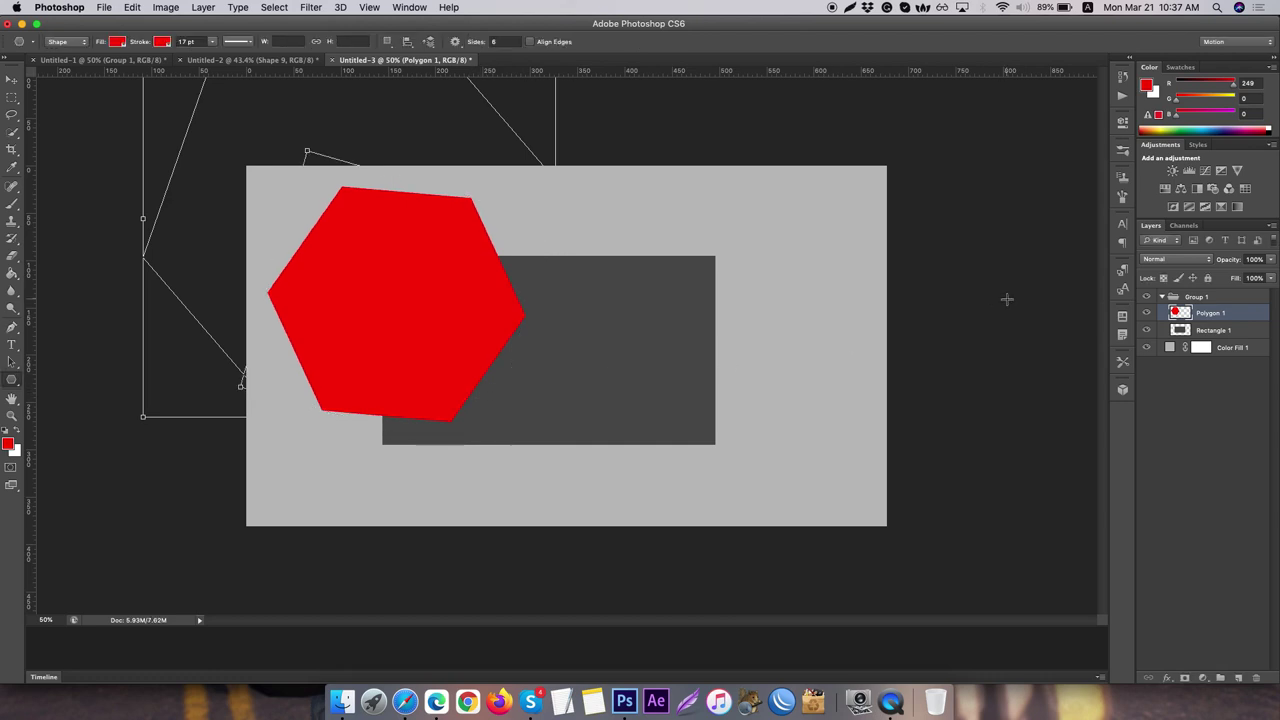
- Clip the hexagon to the dark rectangle and add a vertical guide just right of it
right_click(1245, 313)
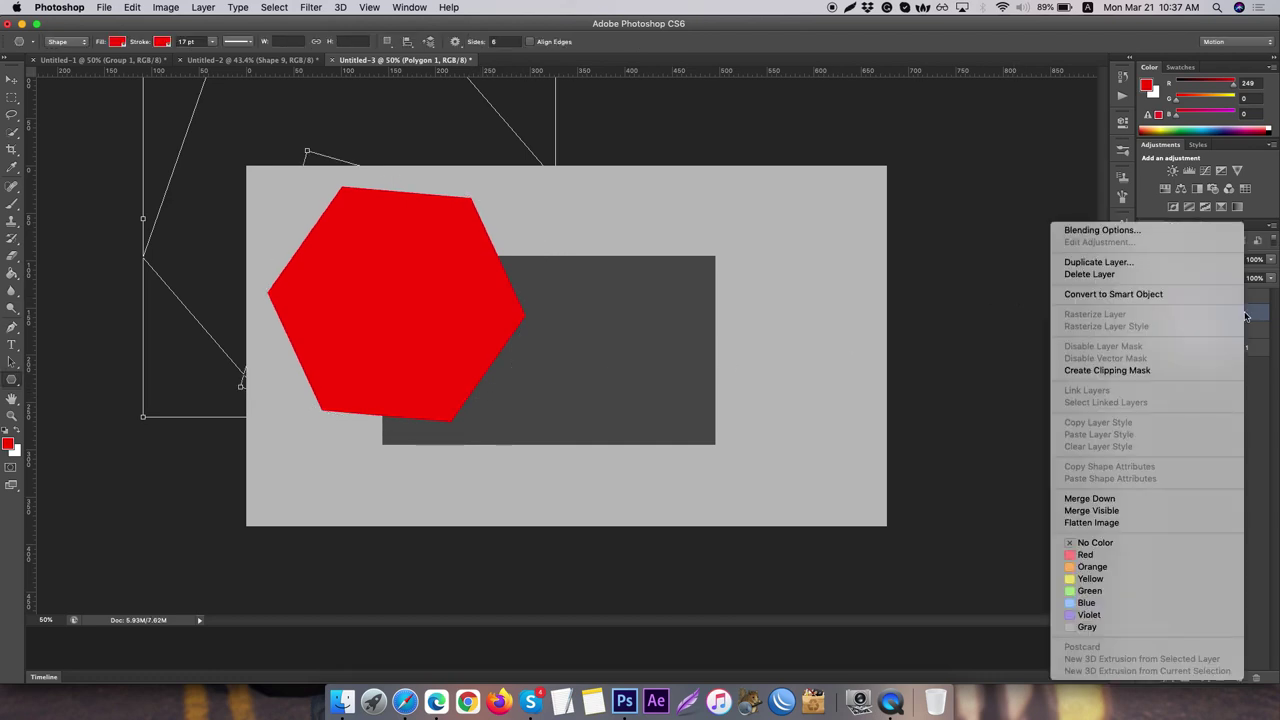
click(1132, 371)
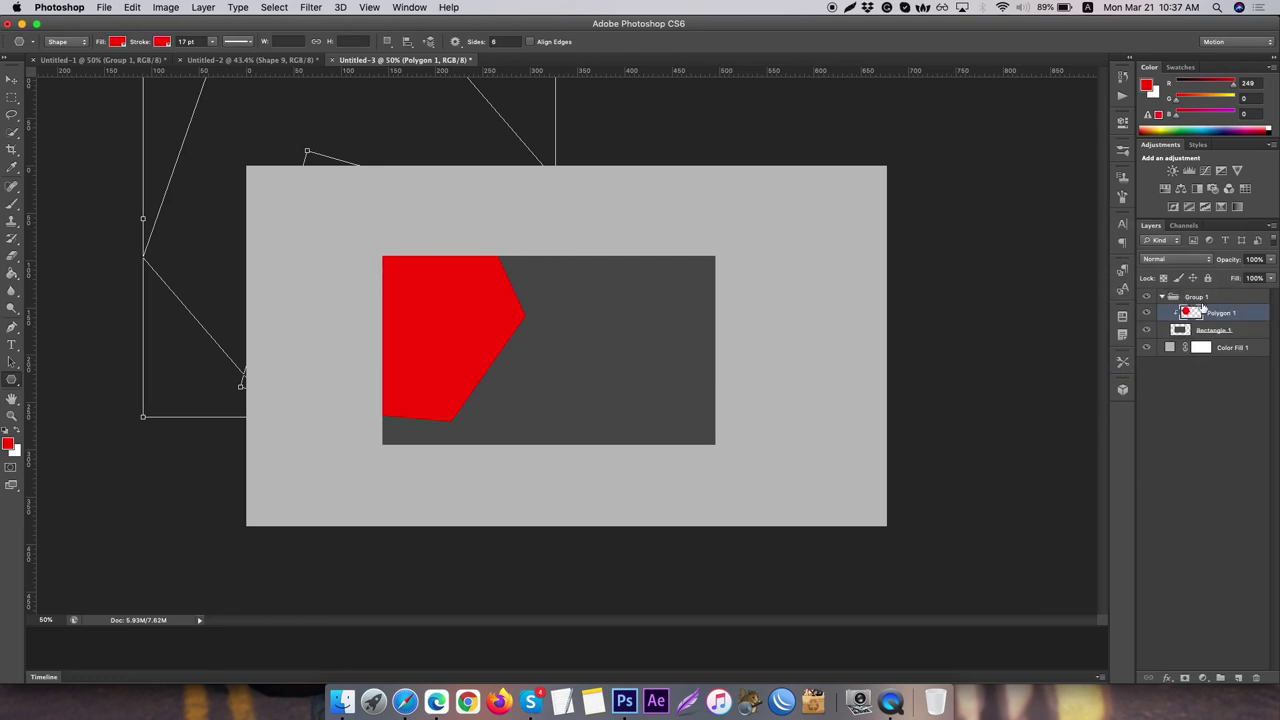
click(1197, 414)
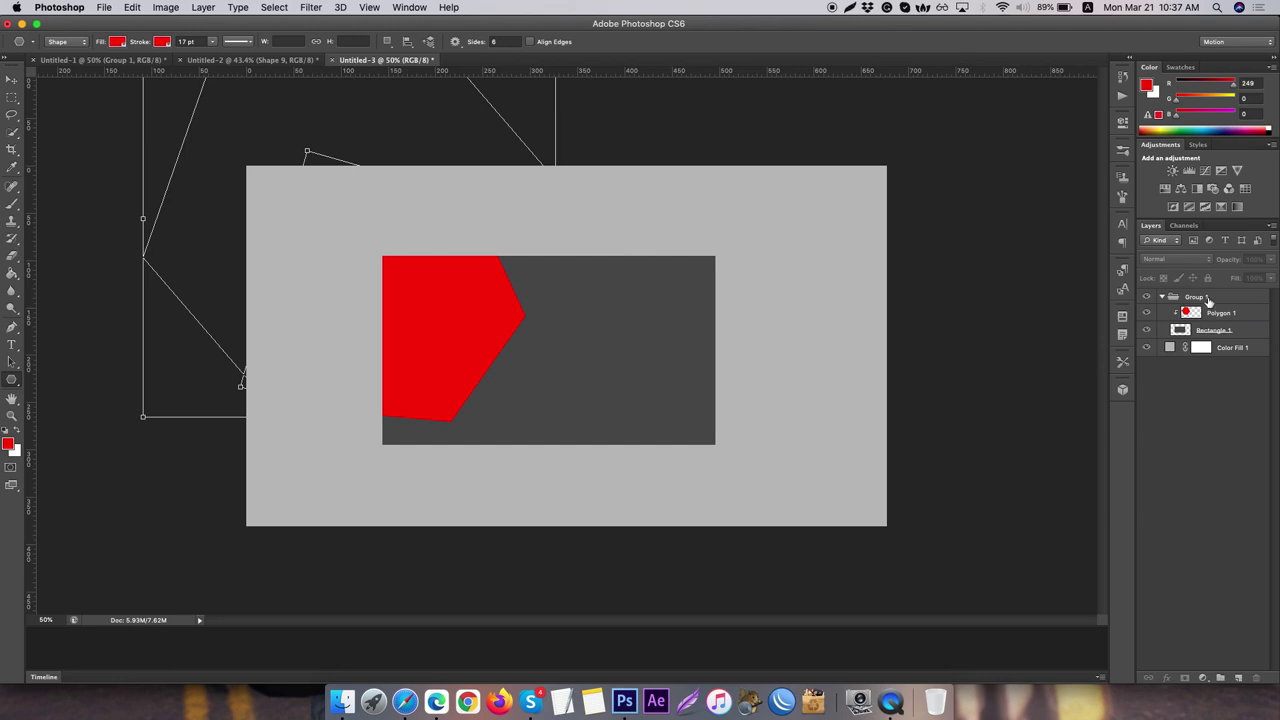
click(1209, 302)
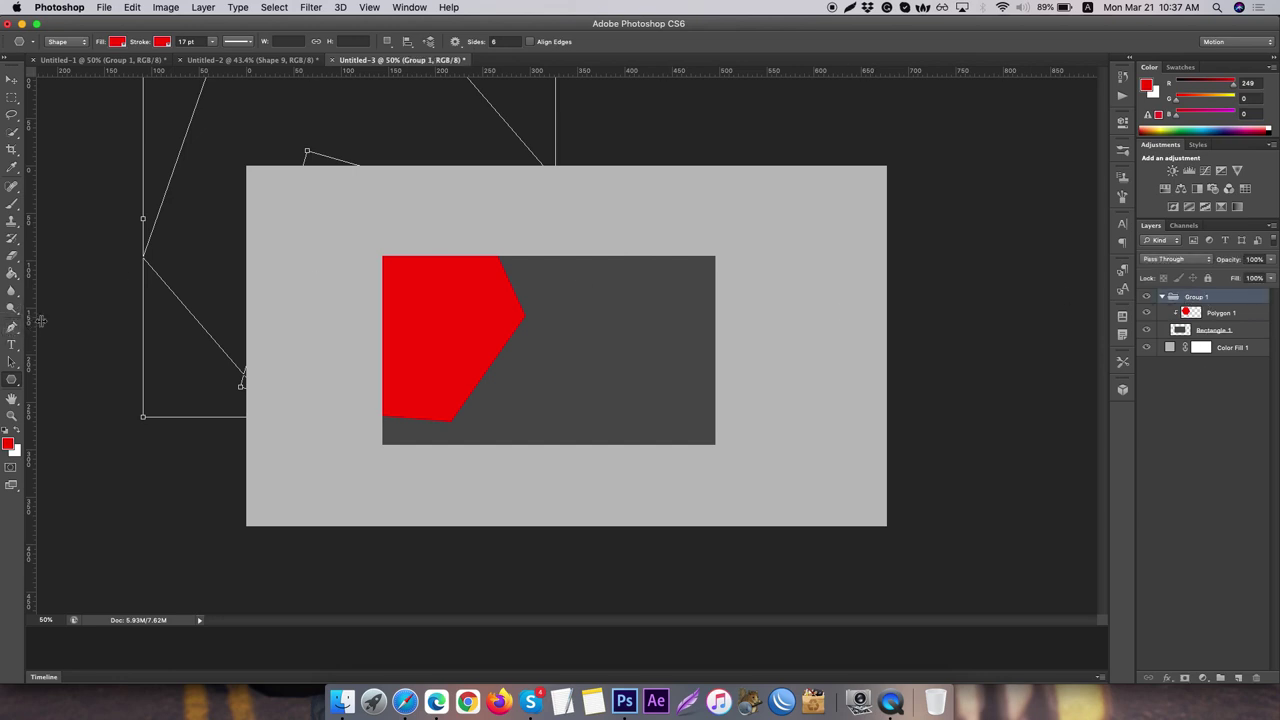
drag(29, 322, 558, 296)
- Draw a thin vertical red bar along the guide with the Pen tool, then remove the guide
click(12, 327)
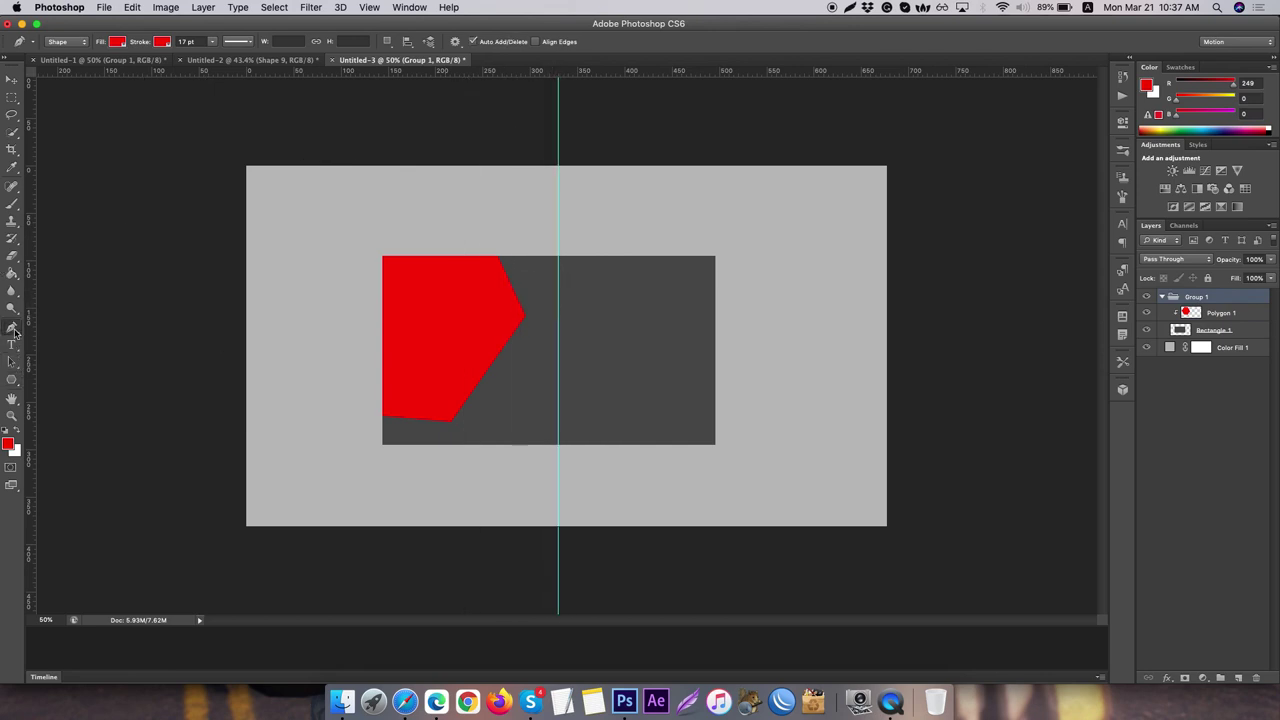
click(558, 286)
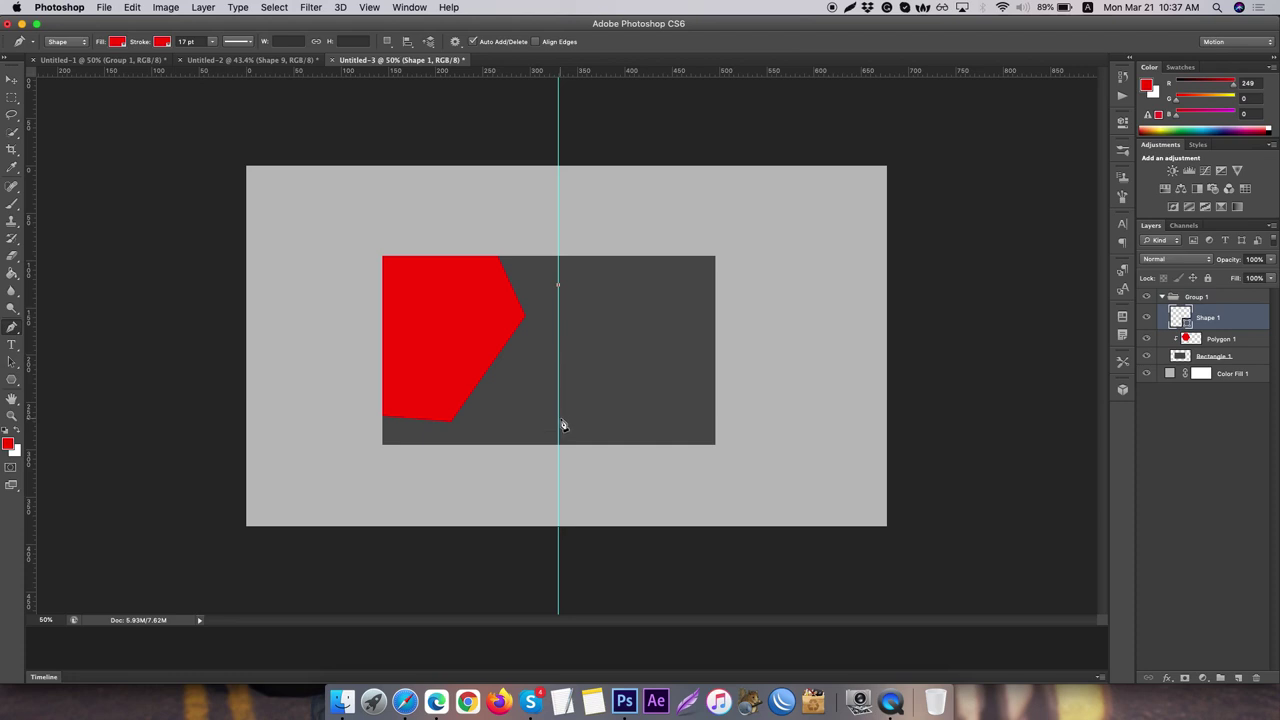
click(558, 415)
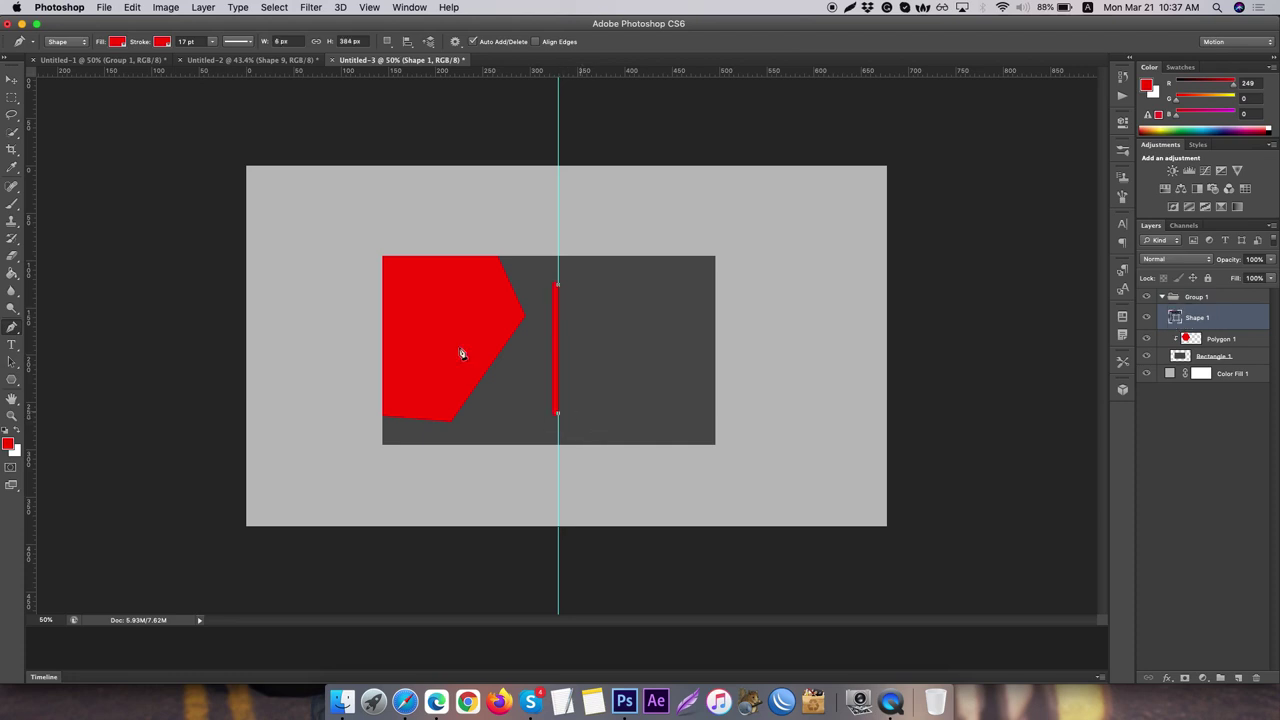
click(10, 79)
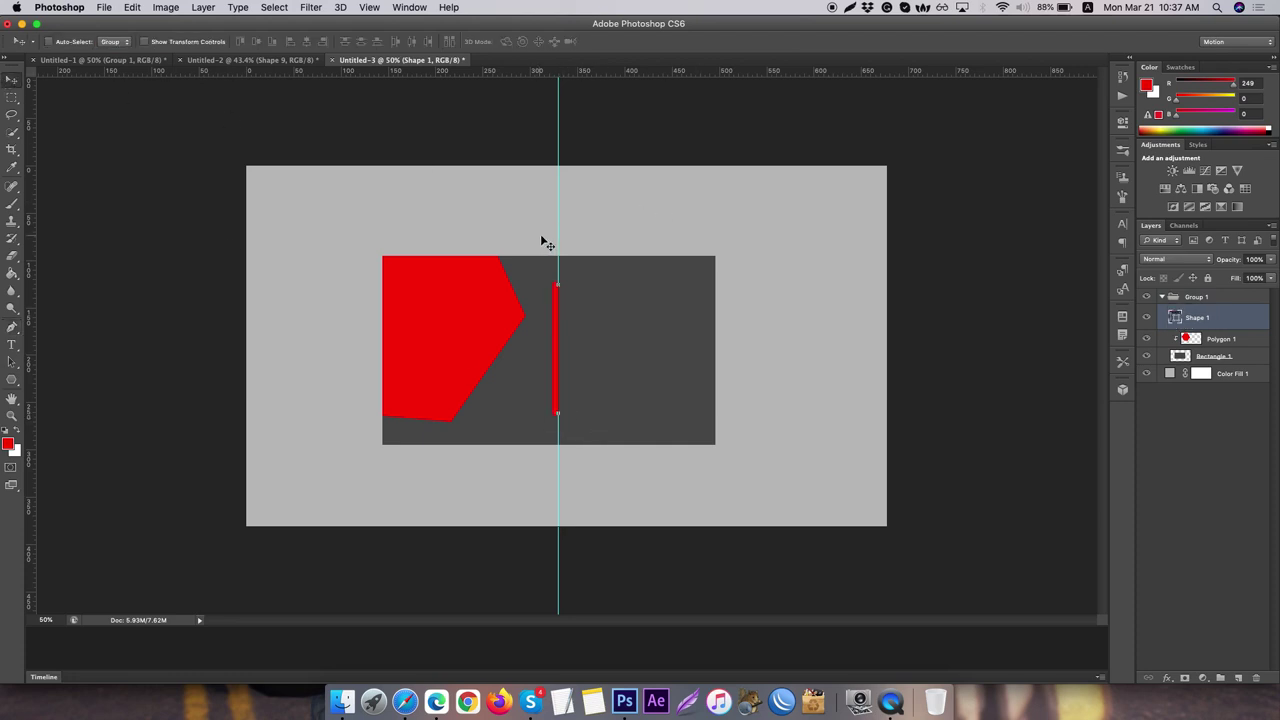
drag(557, 235, 14, 202)
- Rasterize the red bar's Shape 1 layer and nudge it into position
right_click(1232, 314)
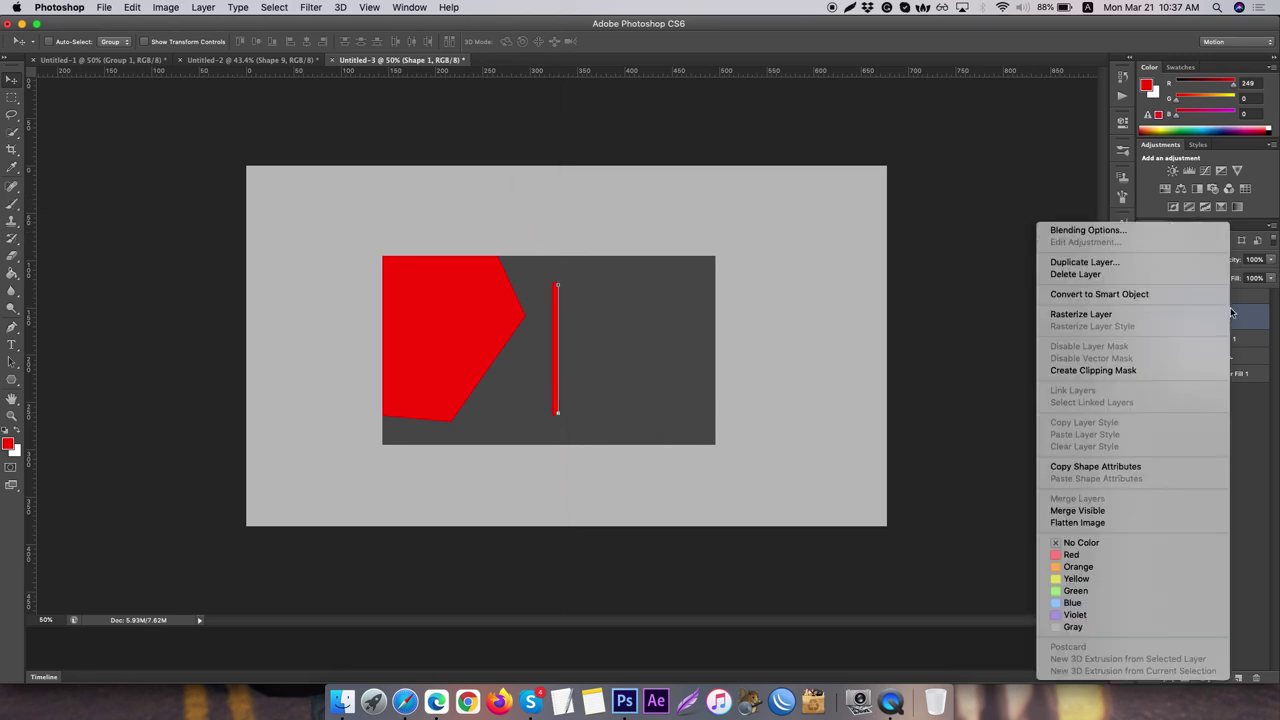
click(1080, 314)
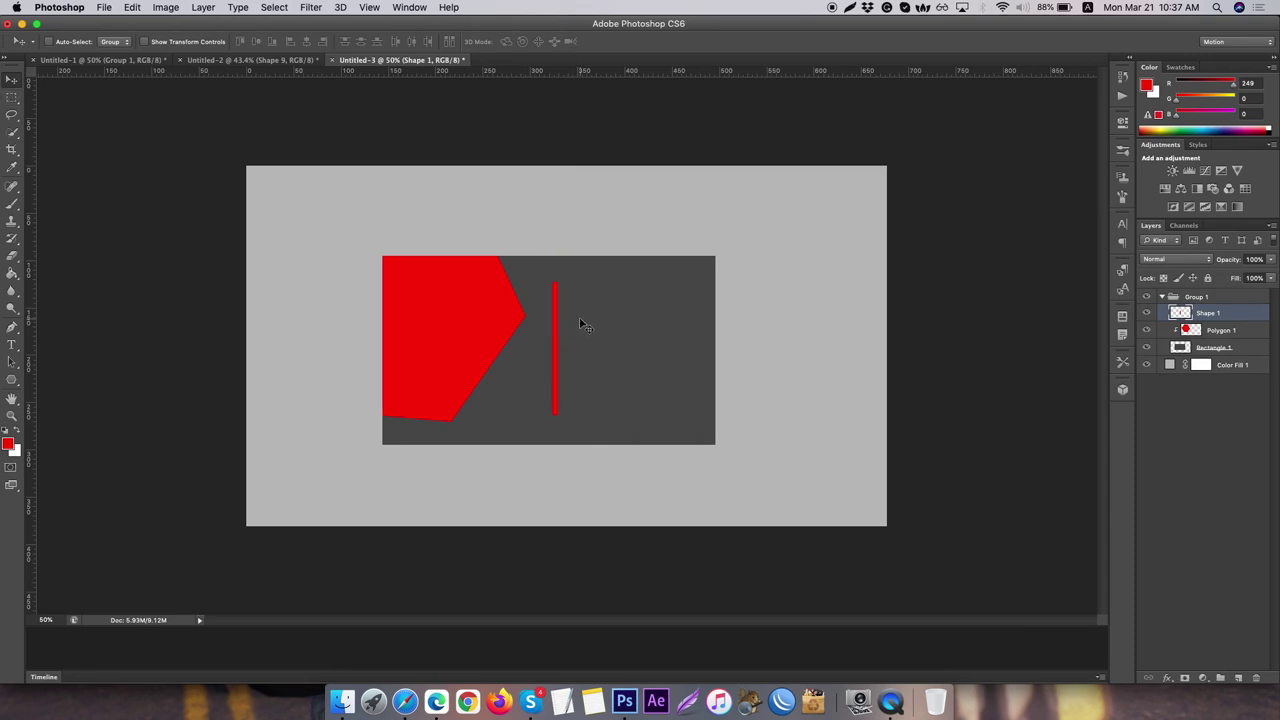
key(Right)
key(Right)
key(Right)
key(Right)
key(Right)
key(Right)
key(Left)
key(Left)
key(Left)
key(Left)
- Draw a large red circle with the Ellipse Tool over the dark rectangle's right edge
click(12, 380)
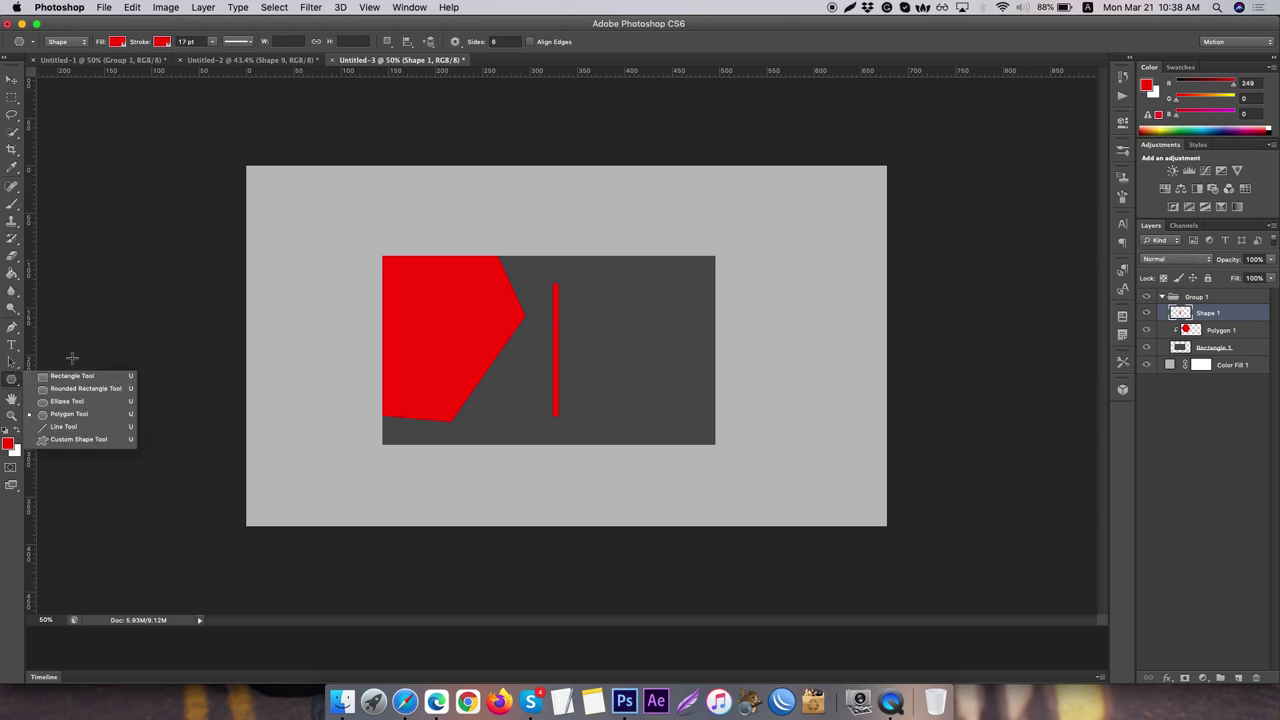
click(68, 401)
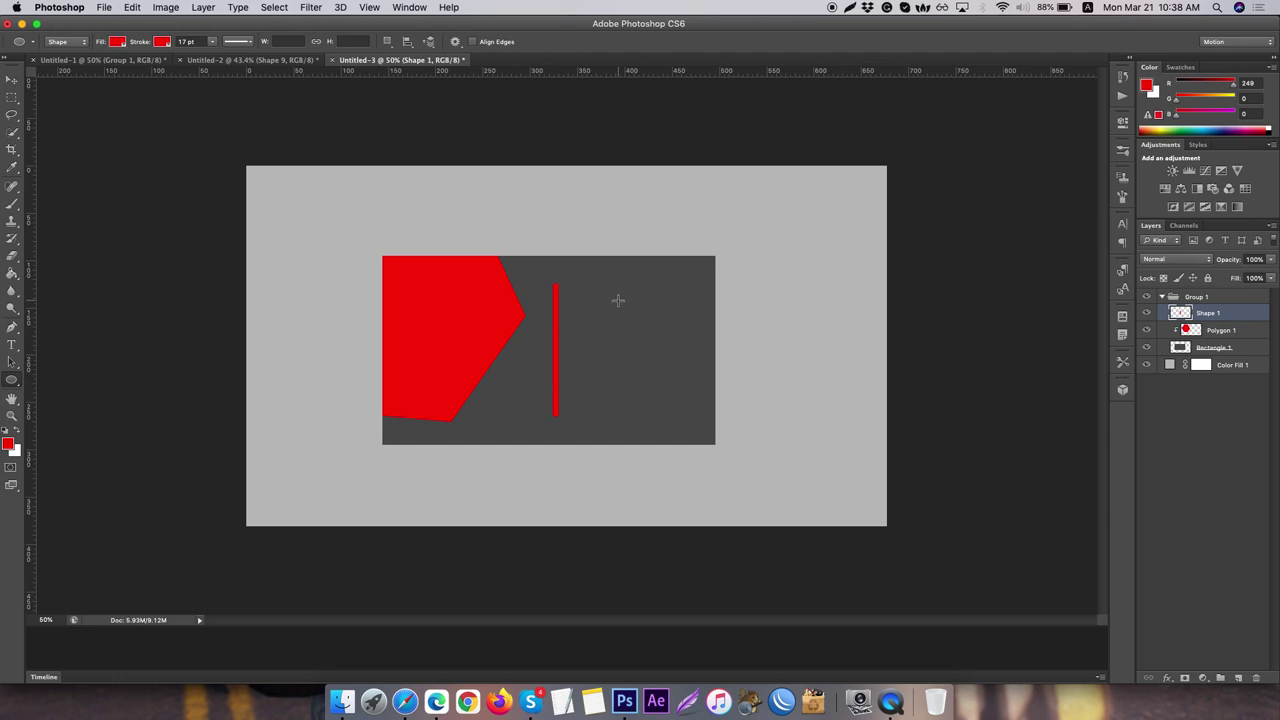
drag(618, 300, 800, 462)
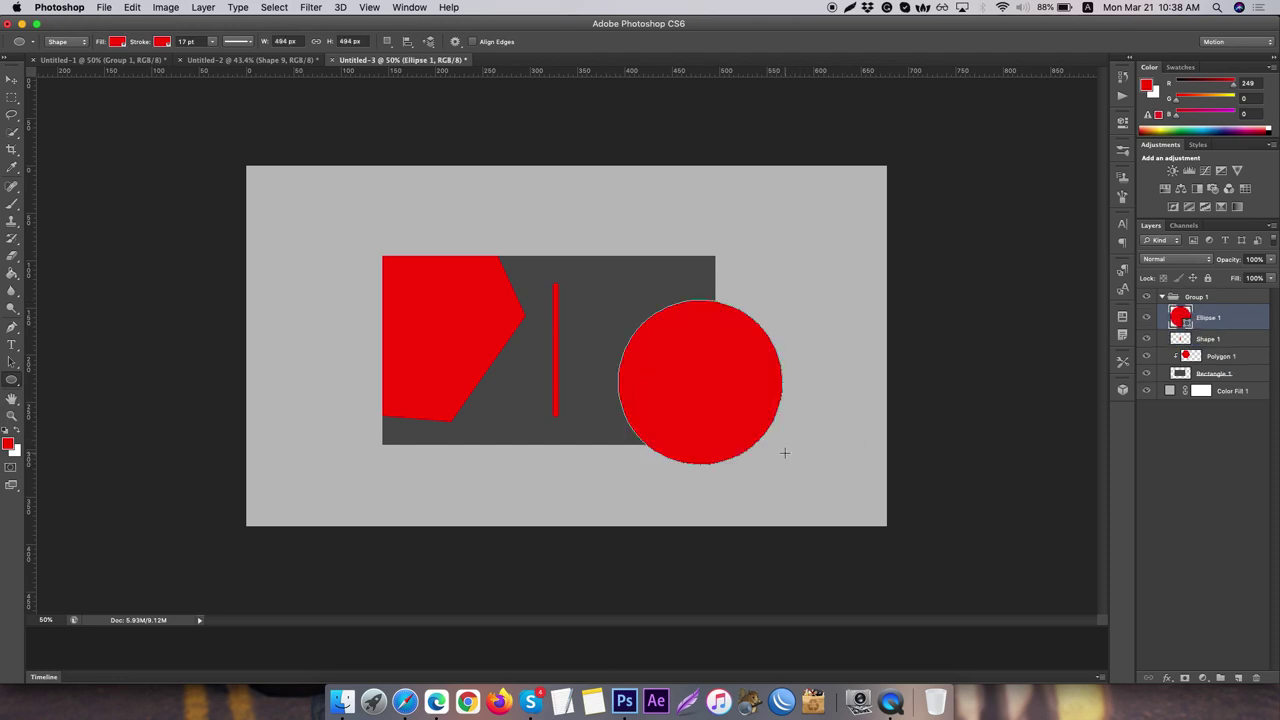
- Give Ellipse 1 a bright yellow #ffdb34 Color Overlay
right_click(1242, 322)
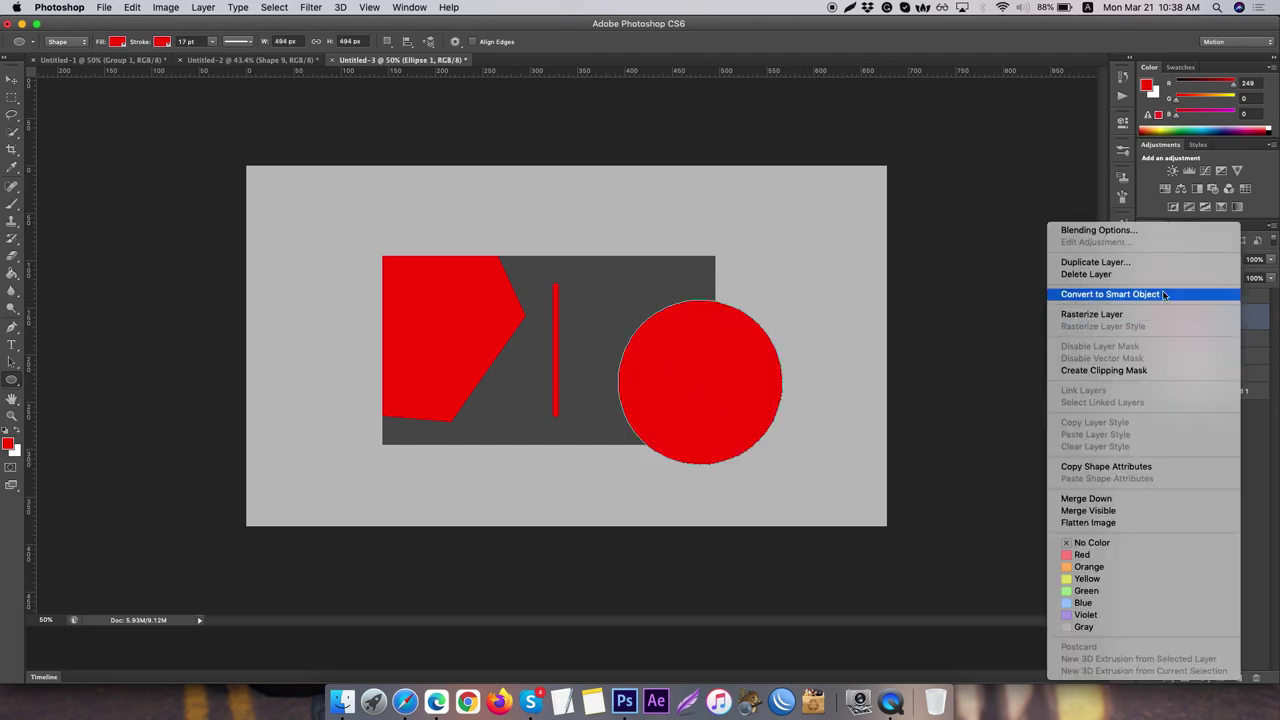
click(1244, 320)
double_click(1236, 318)
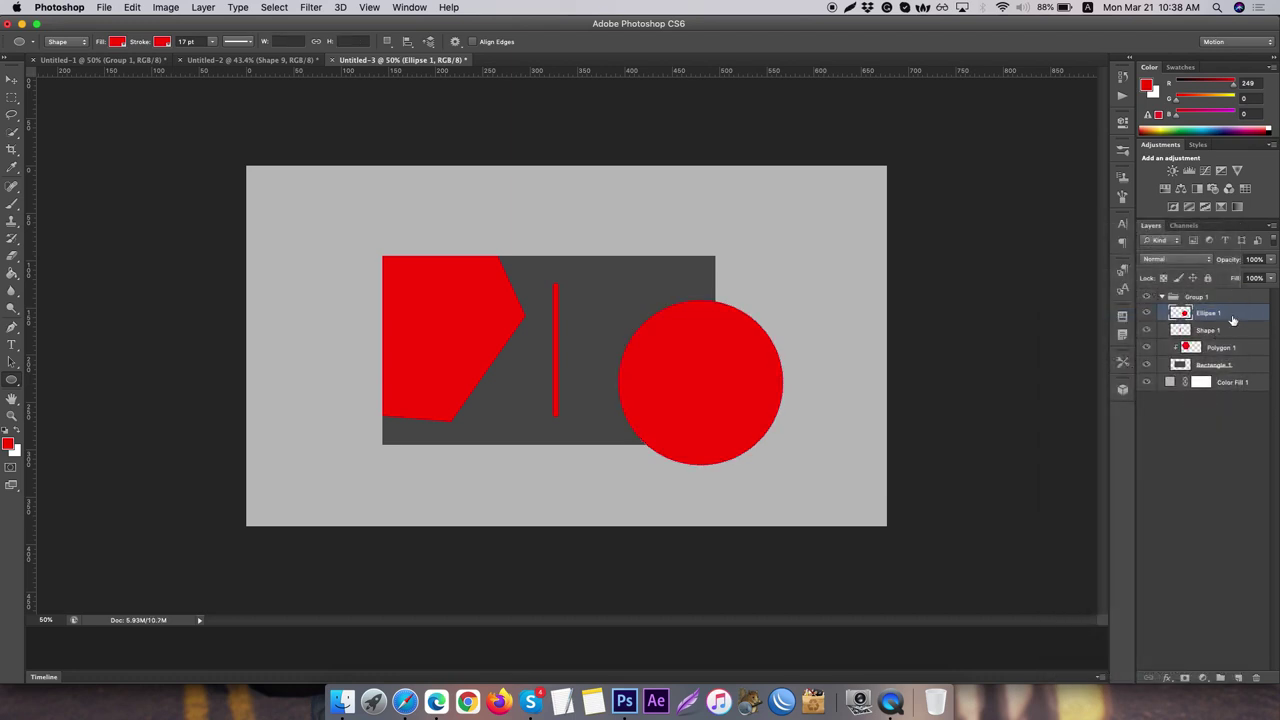
click(416, 229)
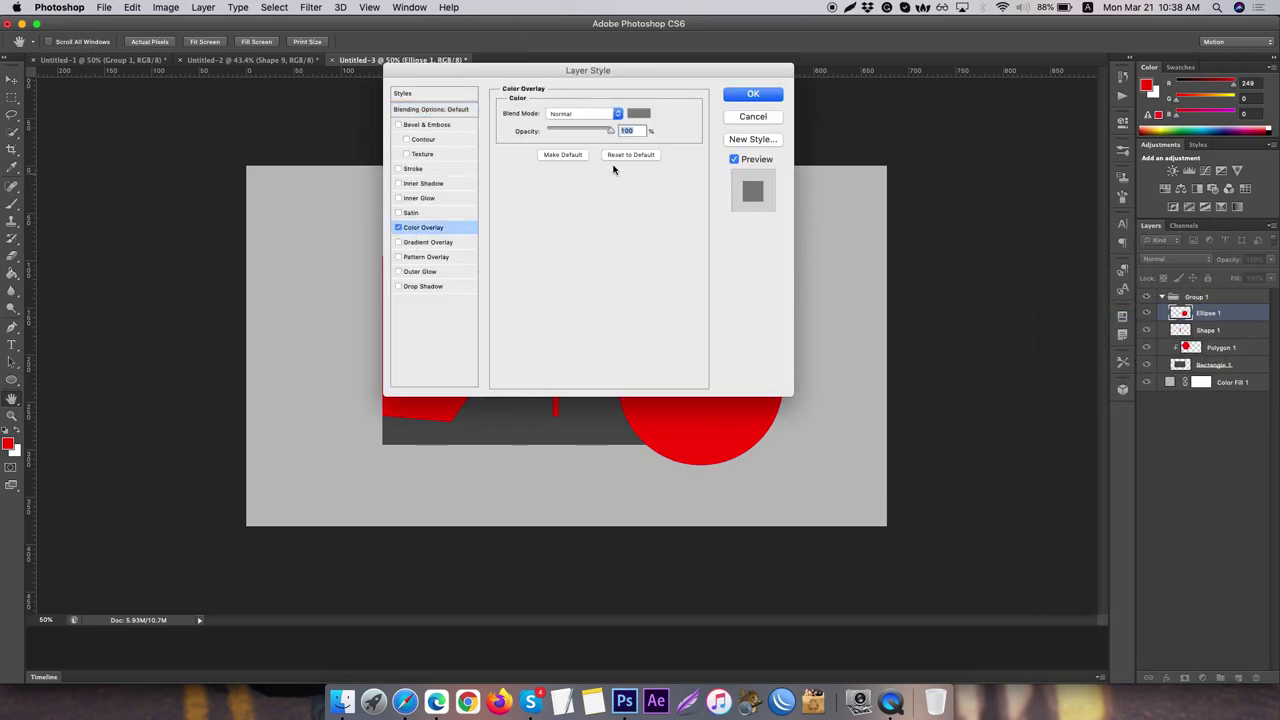
click(638, 114)
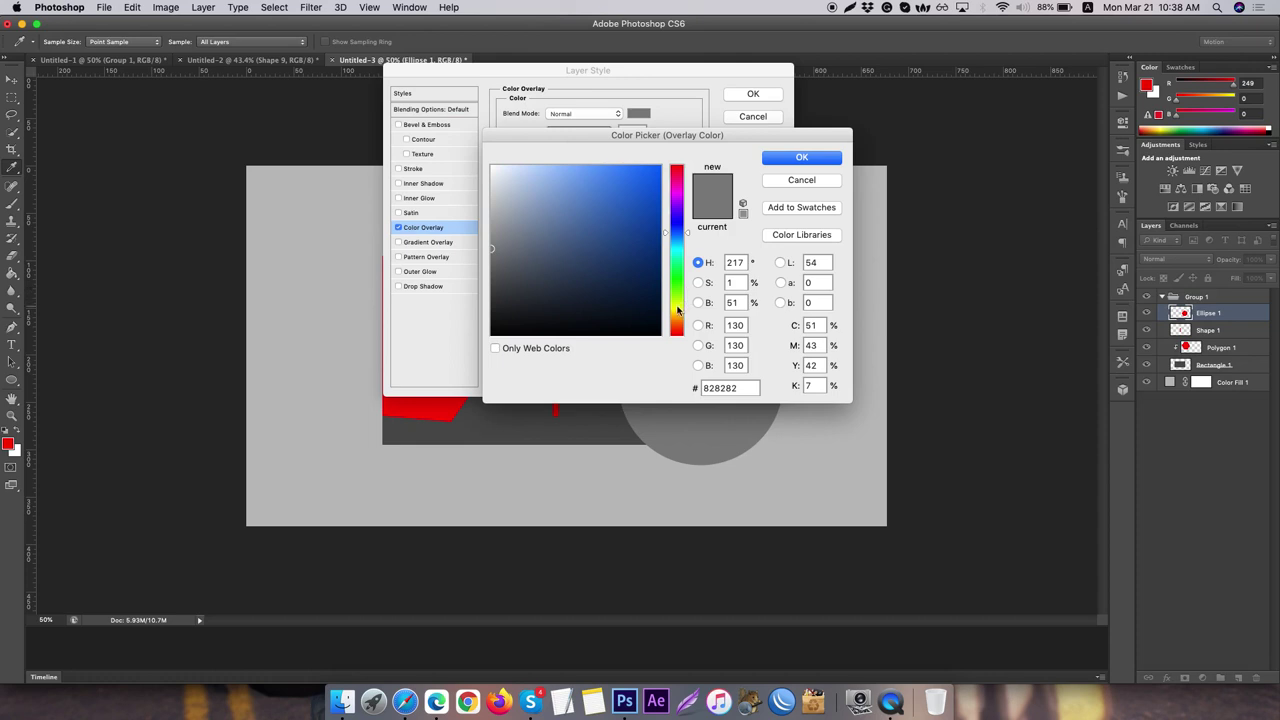
click(677, 307)
click(625, 165)
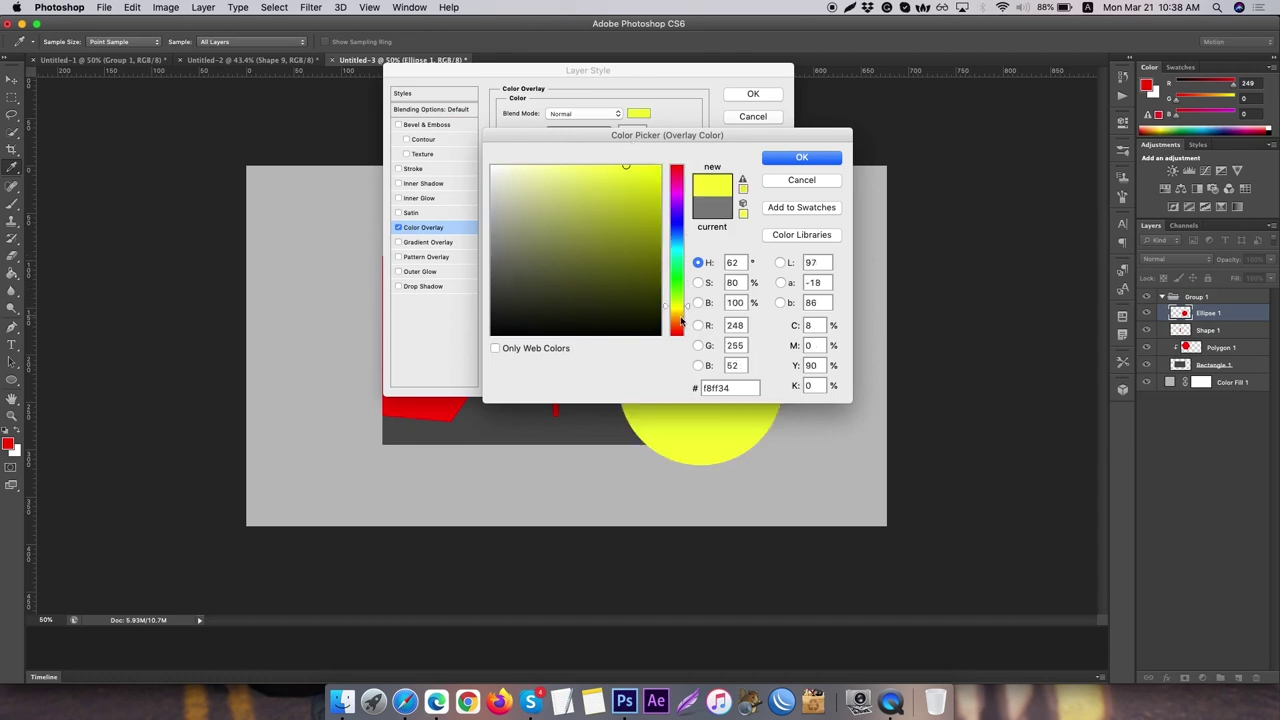
click(677, 315)
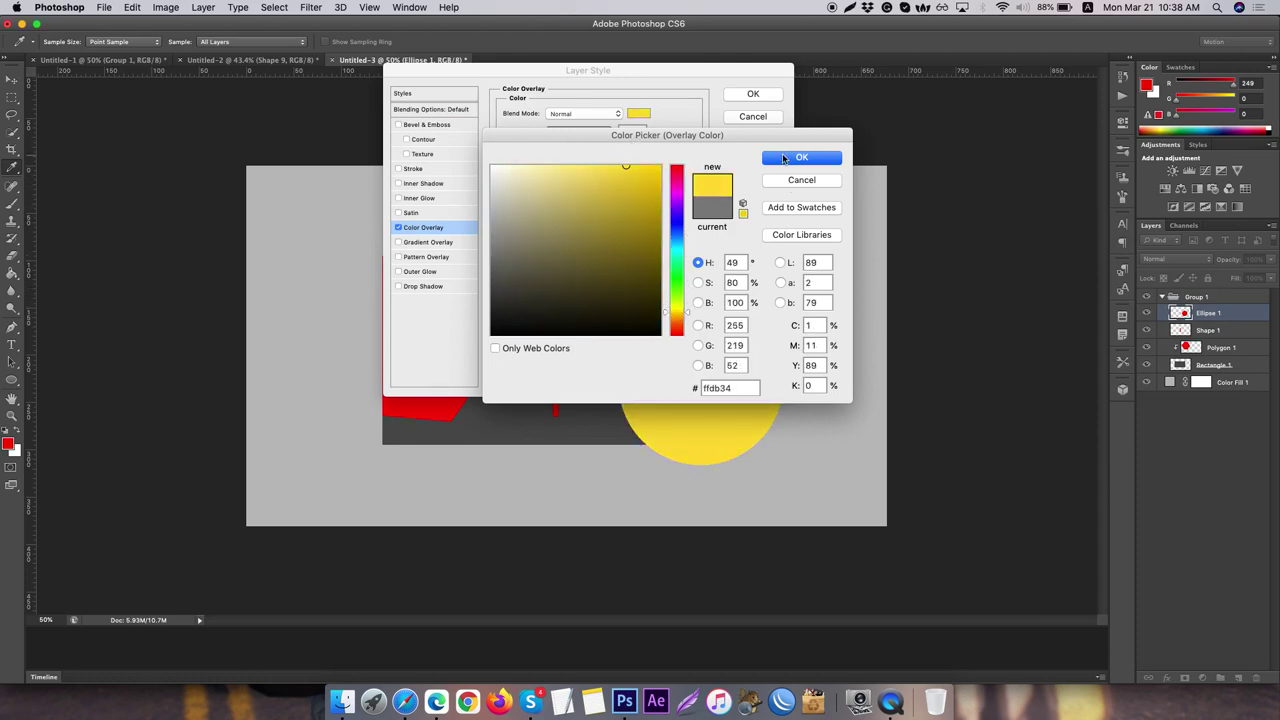
click(784, 158)
click(756, 94)
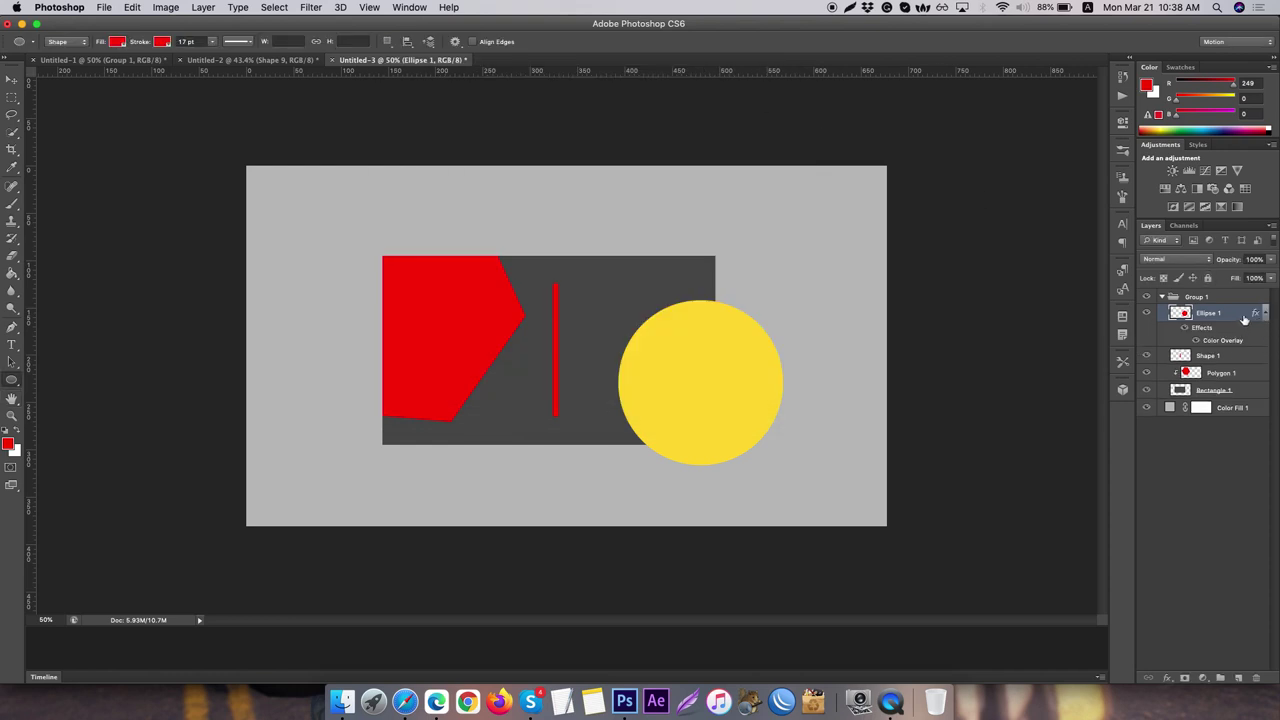
- Rasterize the circle's layer style and clip it inside Rectangle 1
right_click(1244, 318)
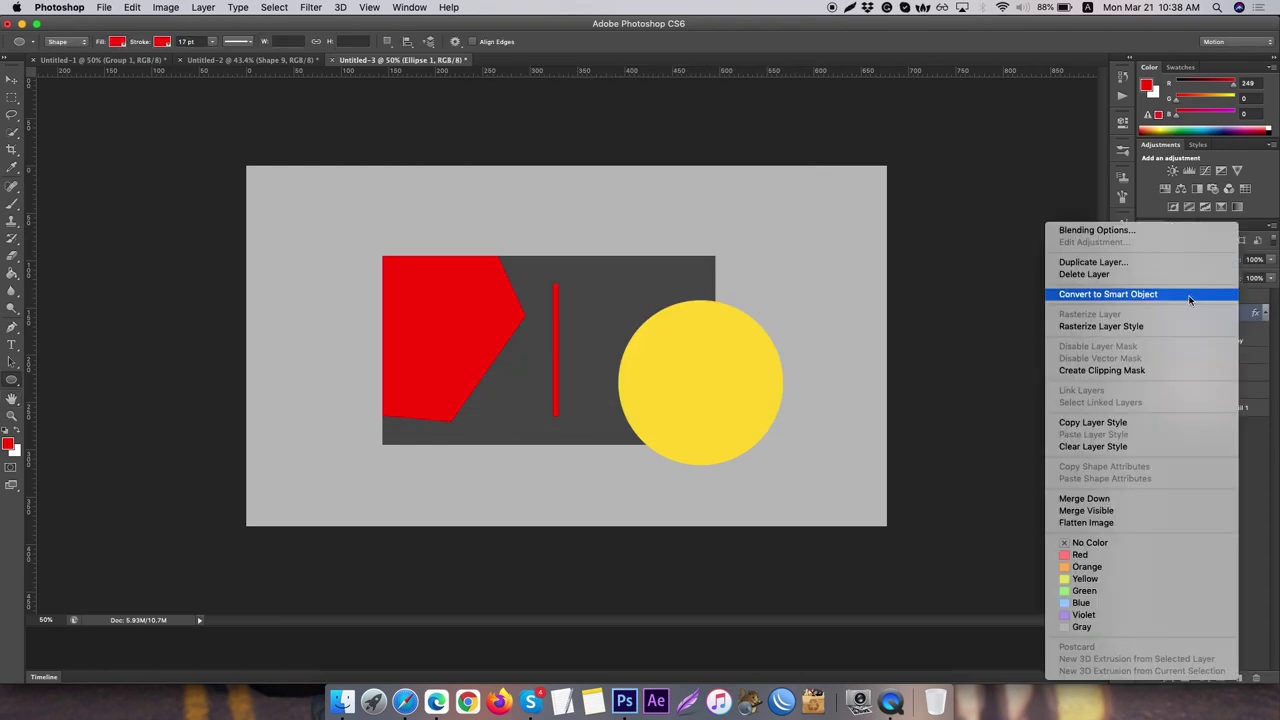
click(1175, 326)
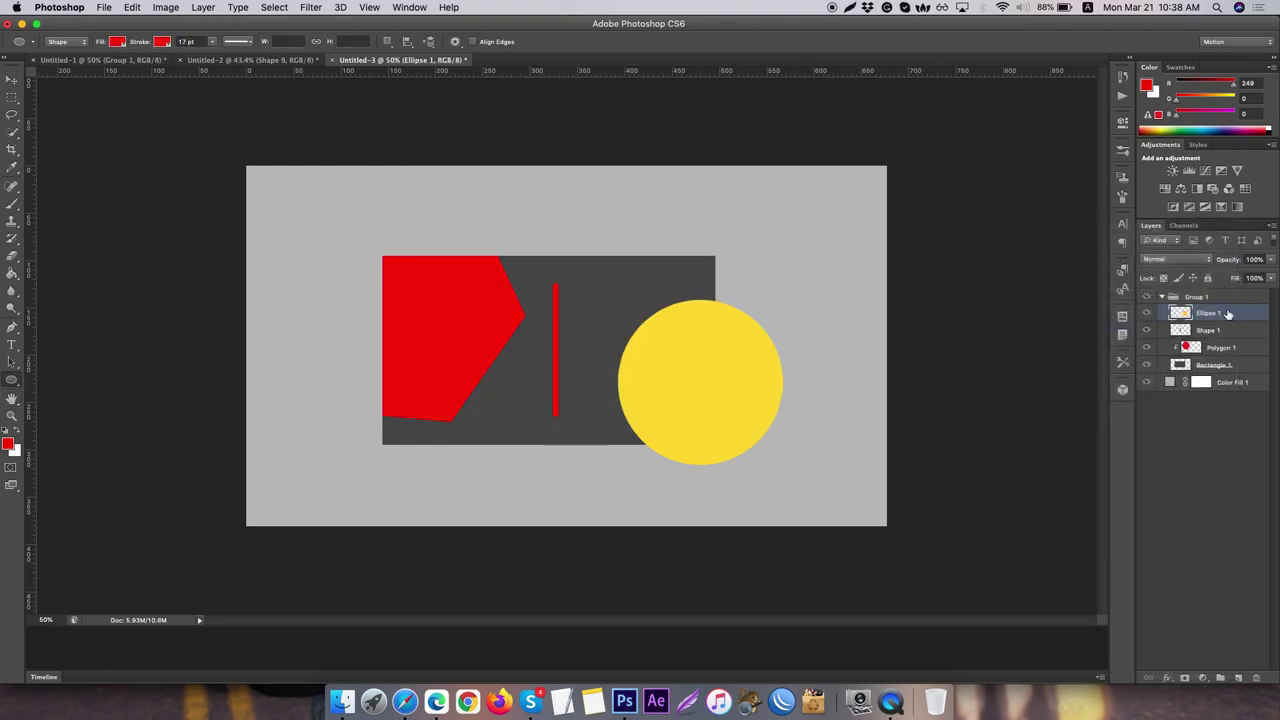
drag(1228, 314, 1226, 353)
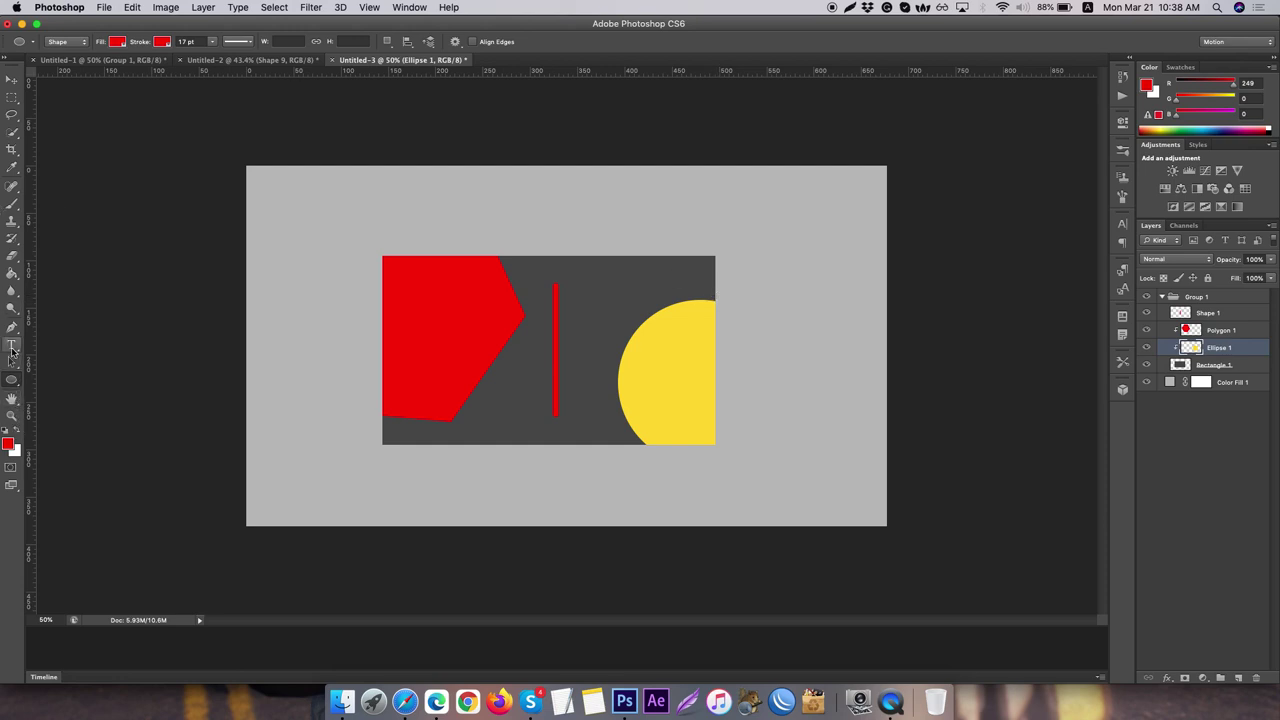
- Type the heading FRONT PART-1 above the dark card and commit it
click(12, 345)
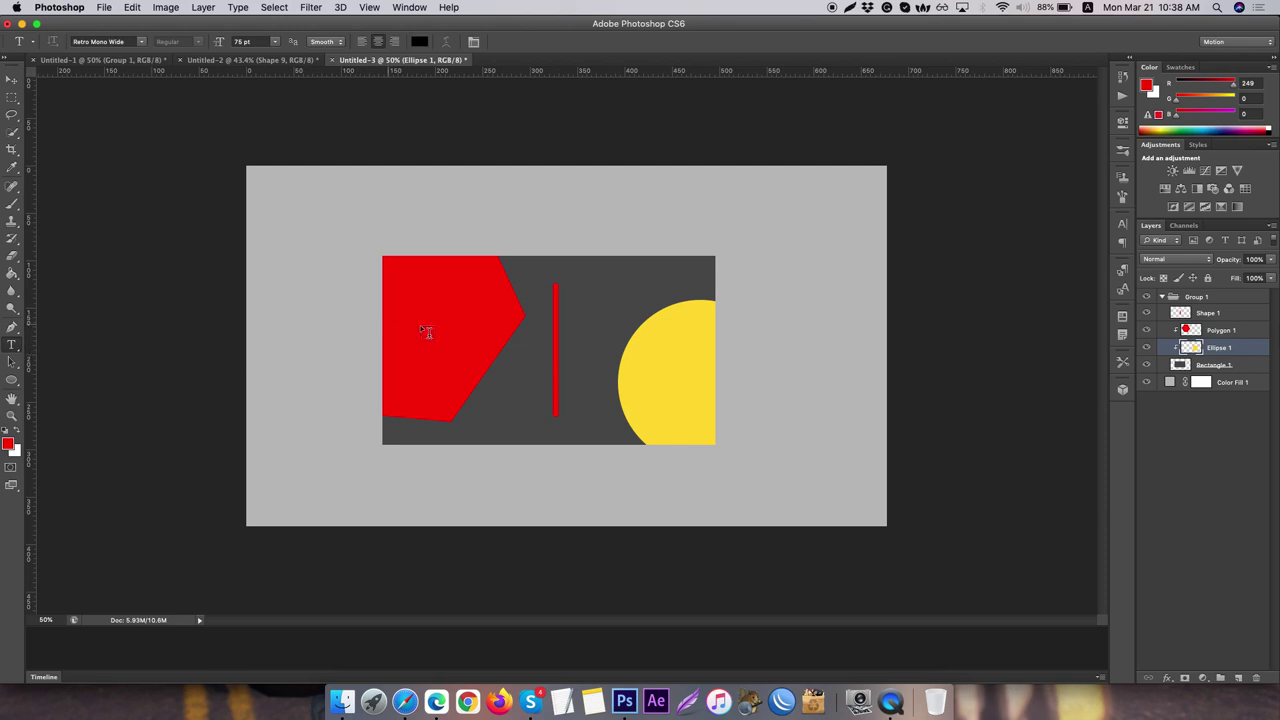
click(1163, 298)
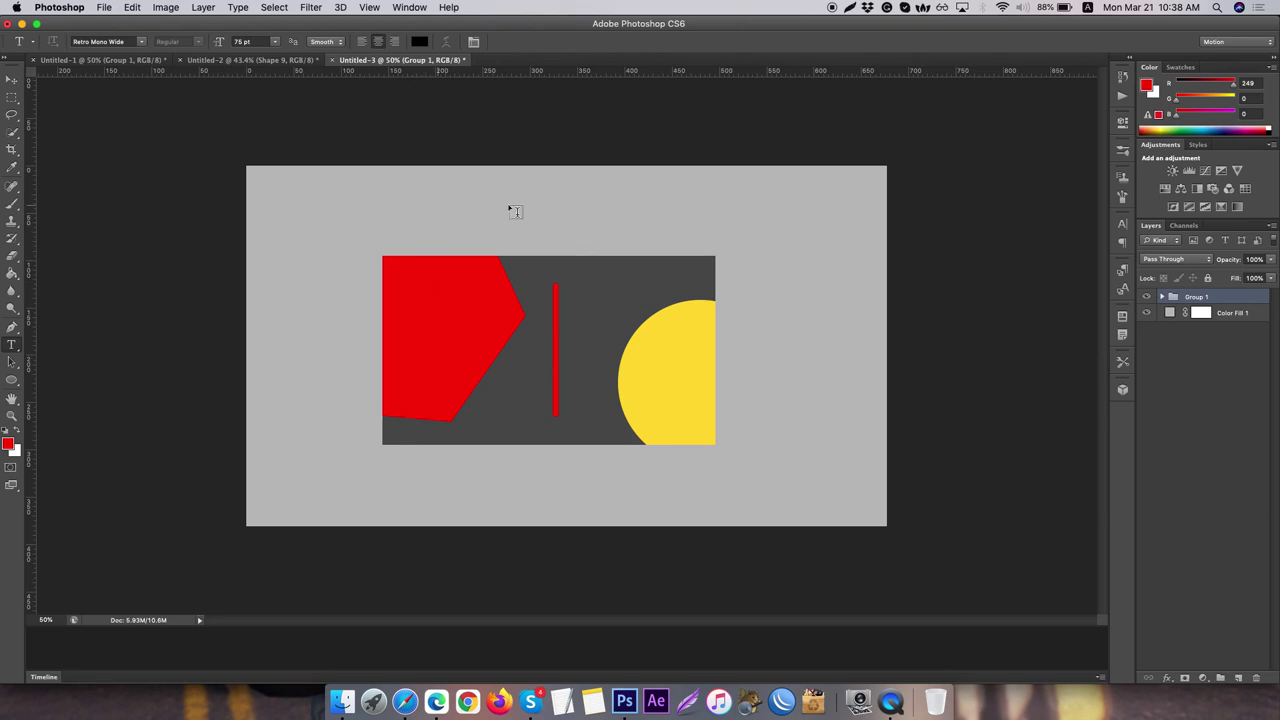
click(437, 207)
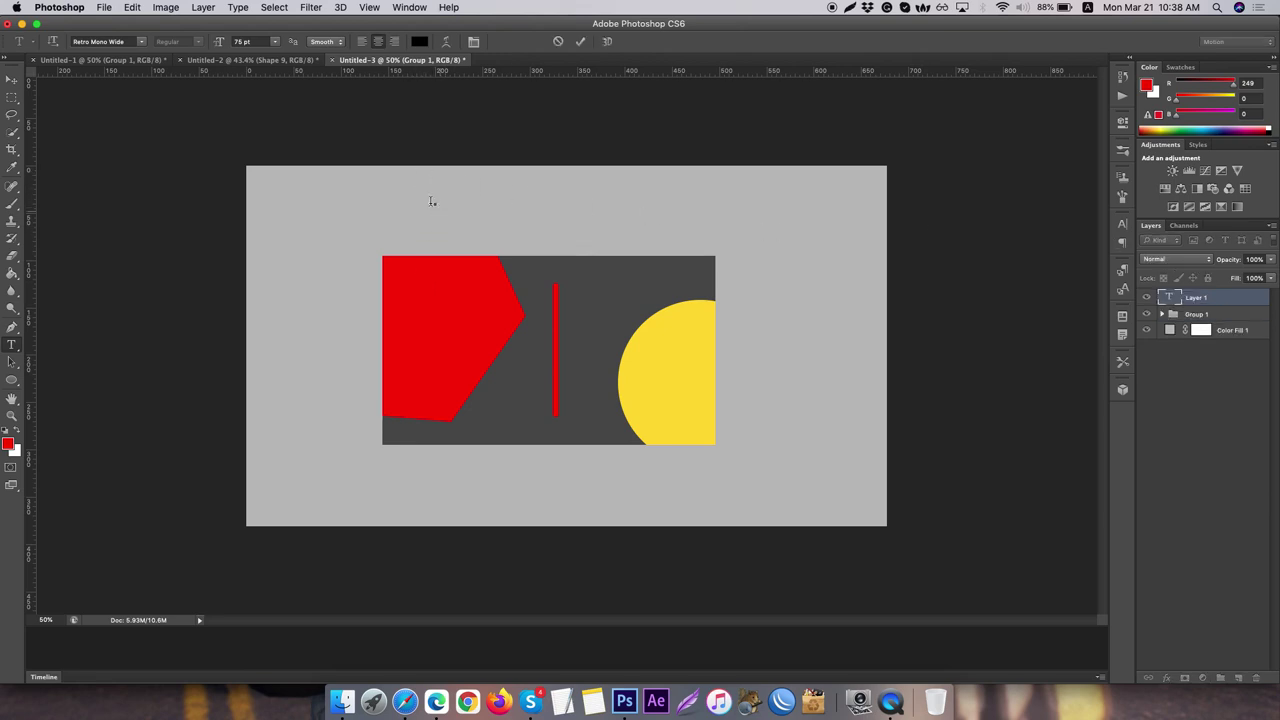
text(FRONT)
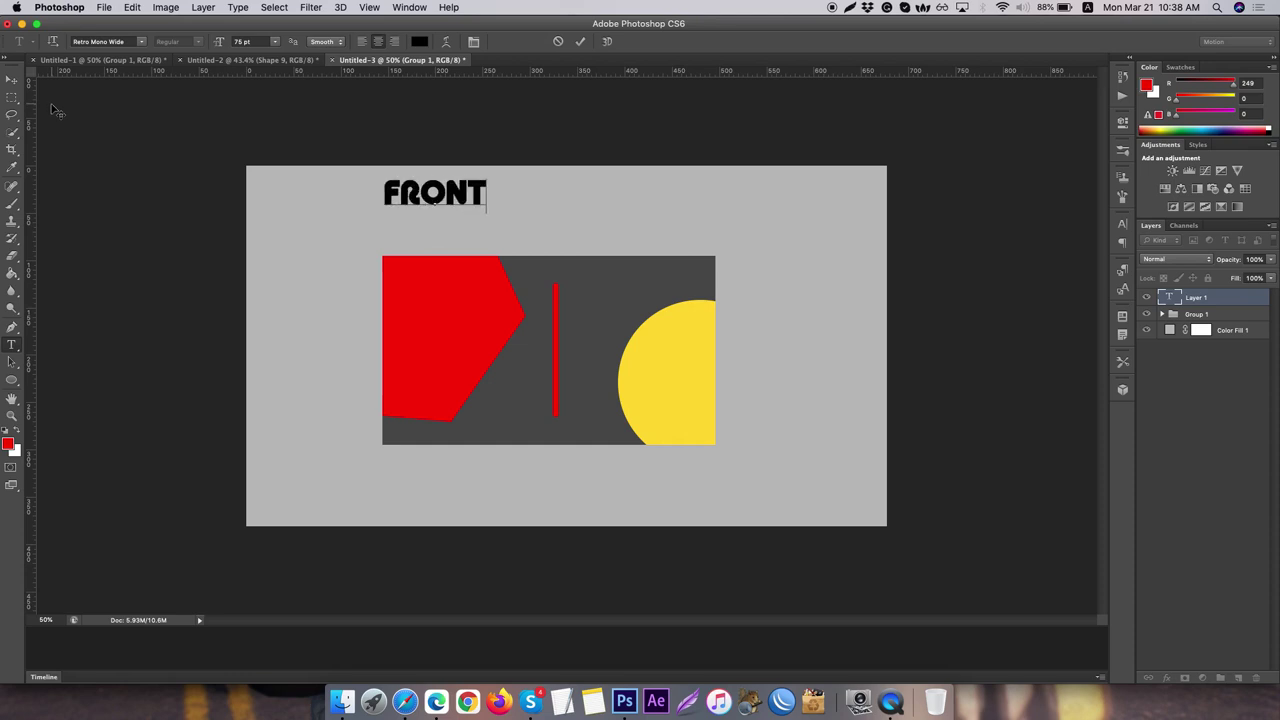
text( PART)
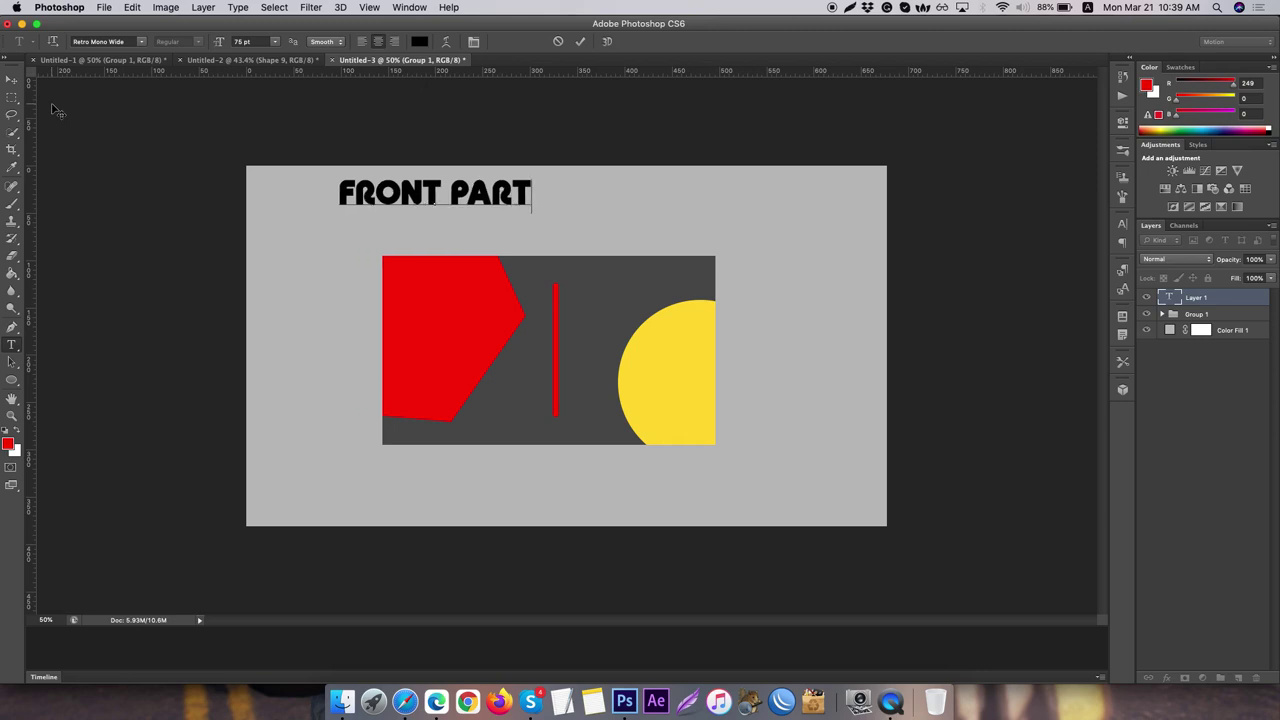
text(-1)
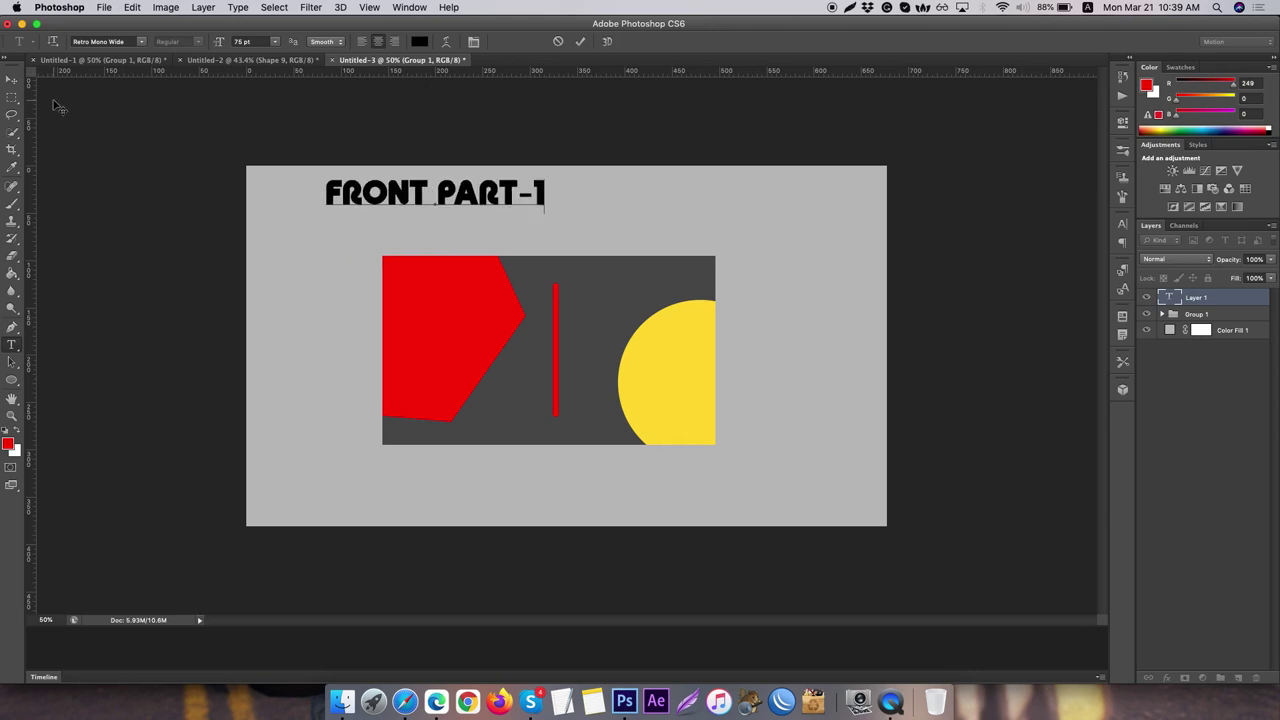
click(10, 83)
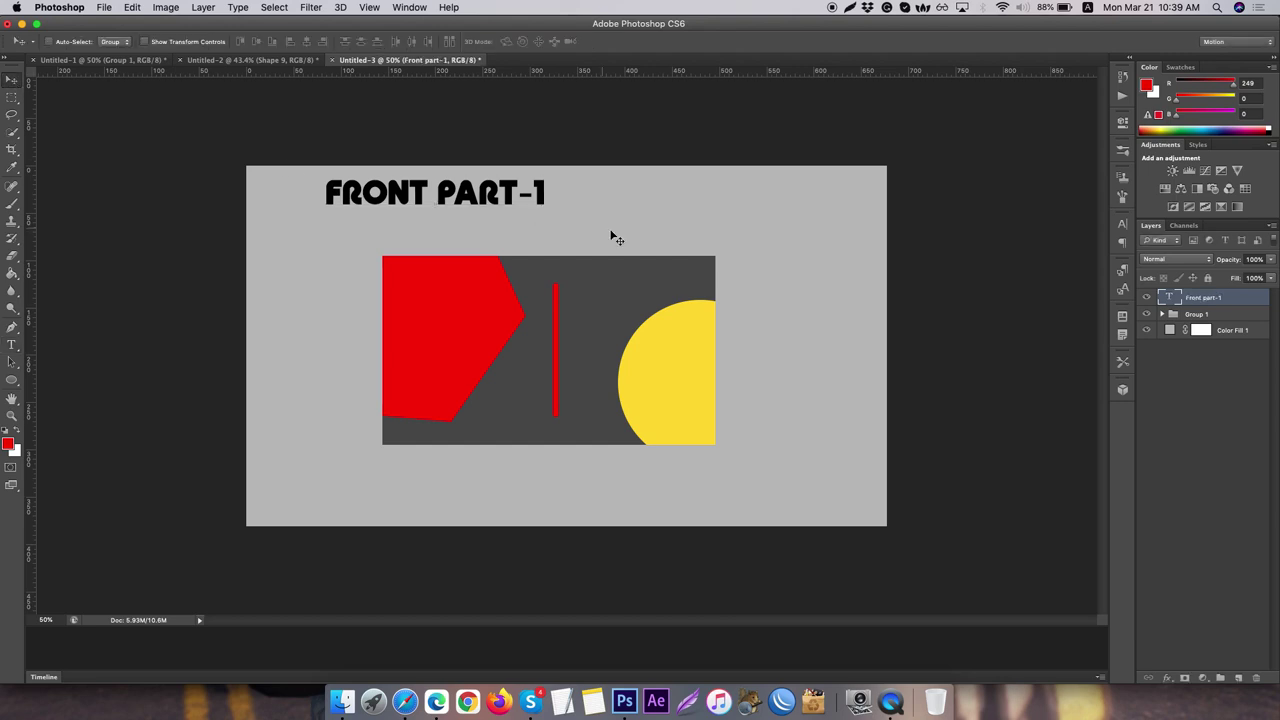
- Center the heading, move its layer below Group 1, and rename Group 1 to BACKGROUND
drag(470, 195, 575, 211)
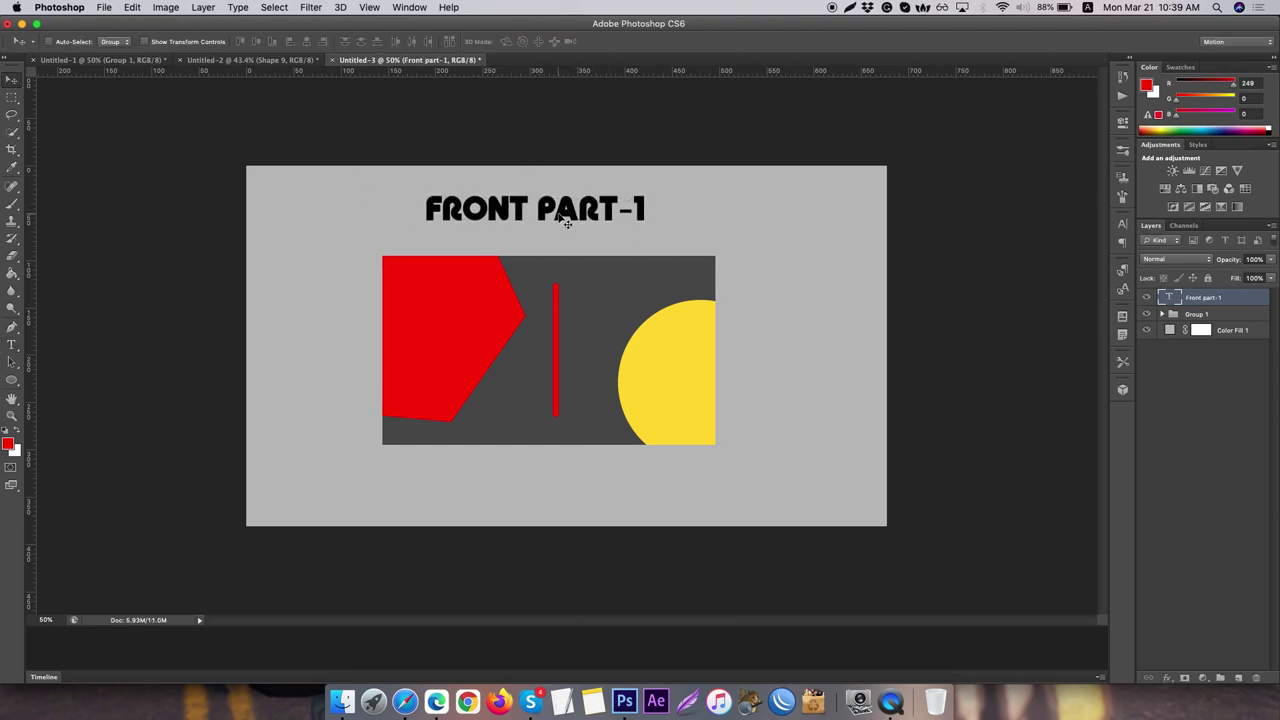
click(14, 345)
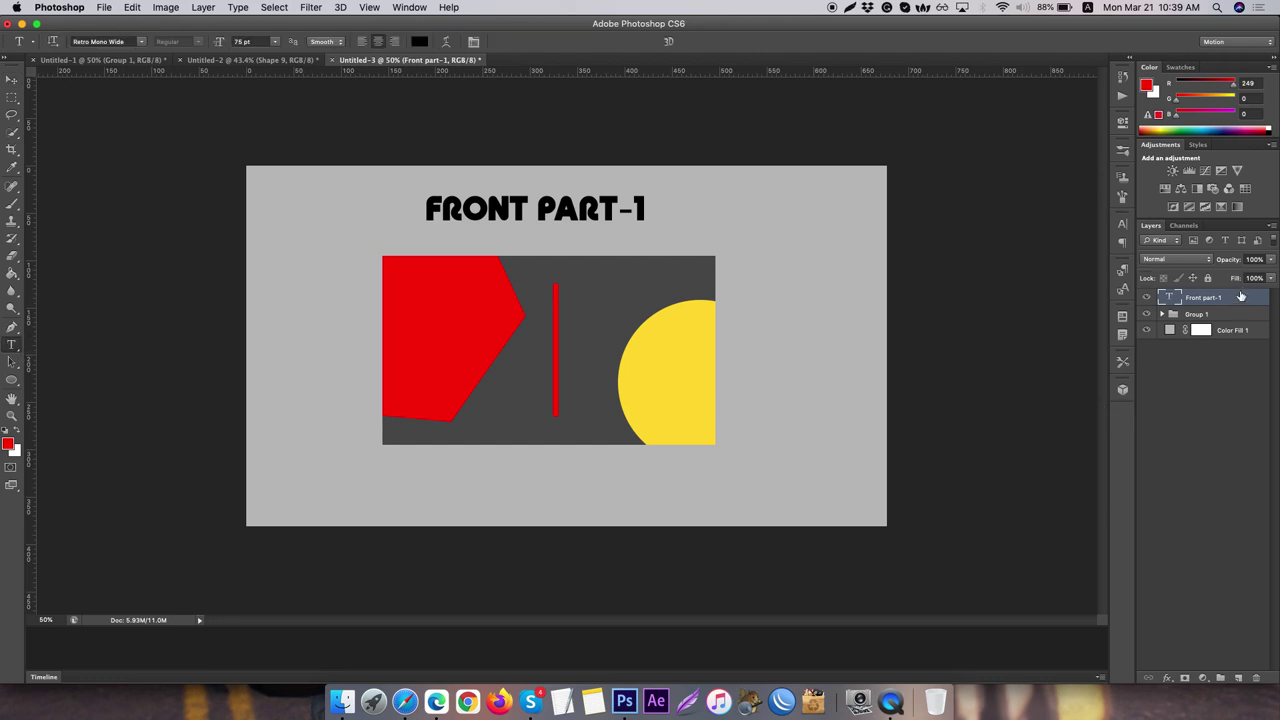
drag(1240, 296, 1240, 316)
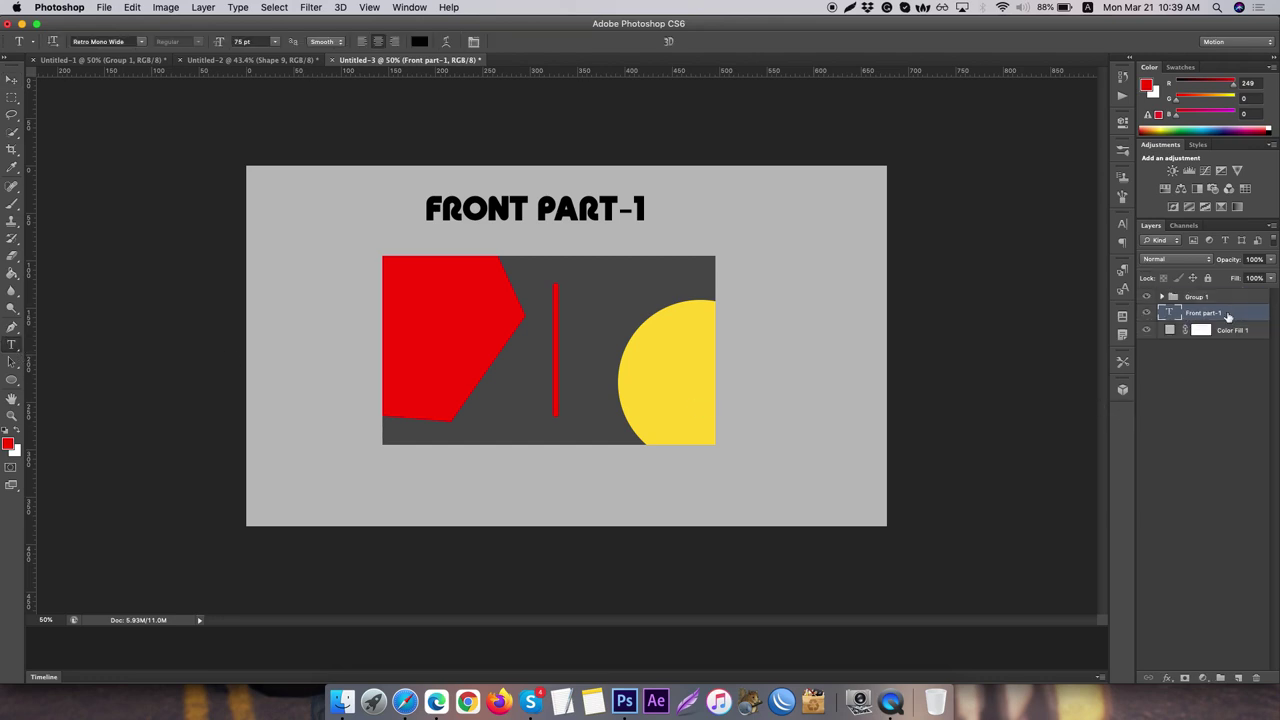
click(1177, 297)
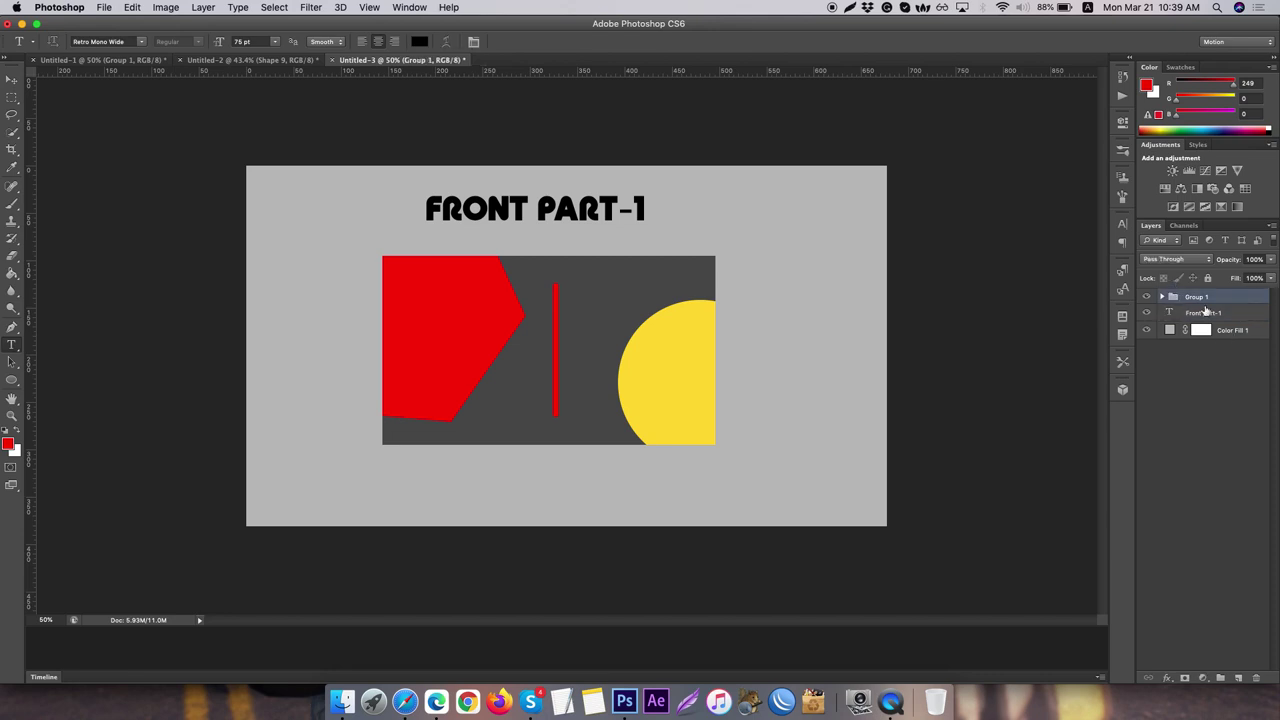
double_click(1195, 297)
text(BACKGROUND)
click(1254, 302)
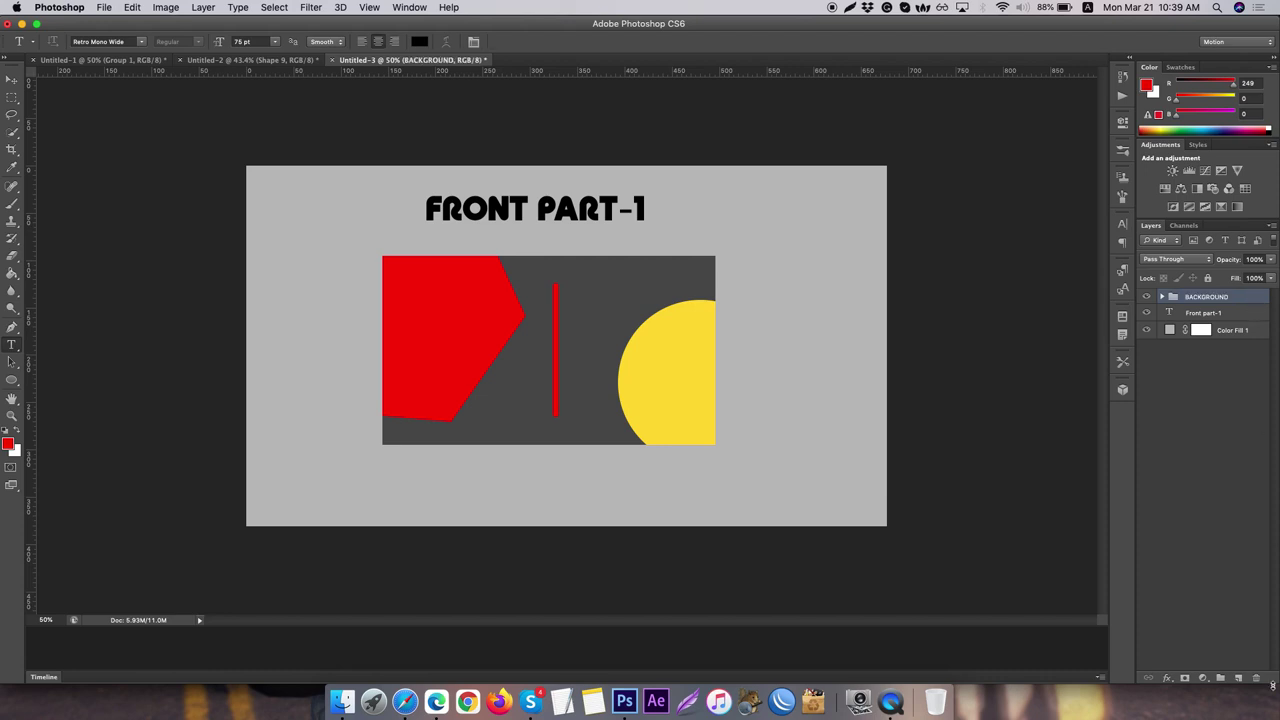
- Create a new empty layer group named TEXT
click(1220, 678)
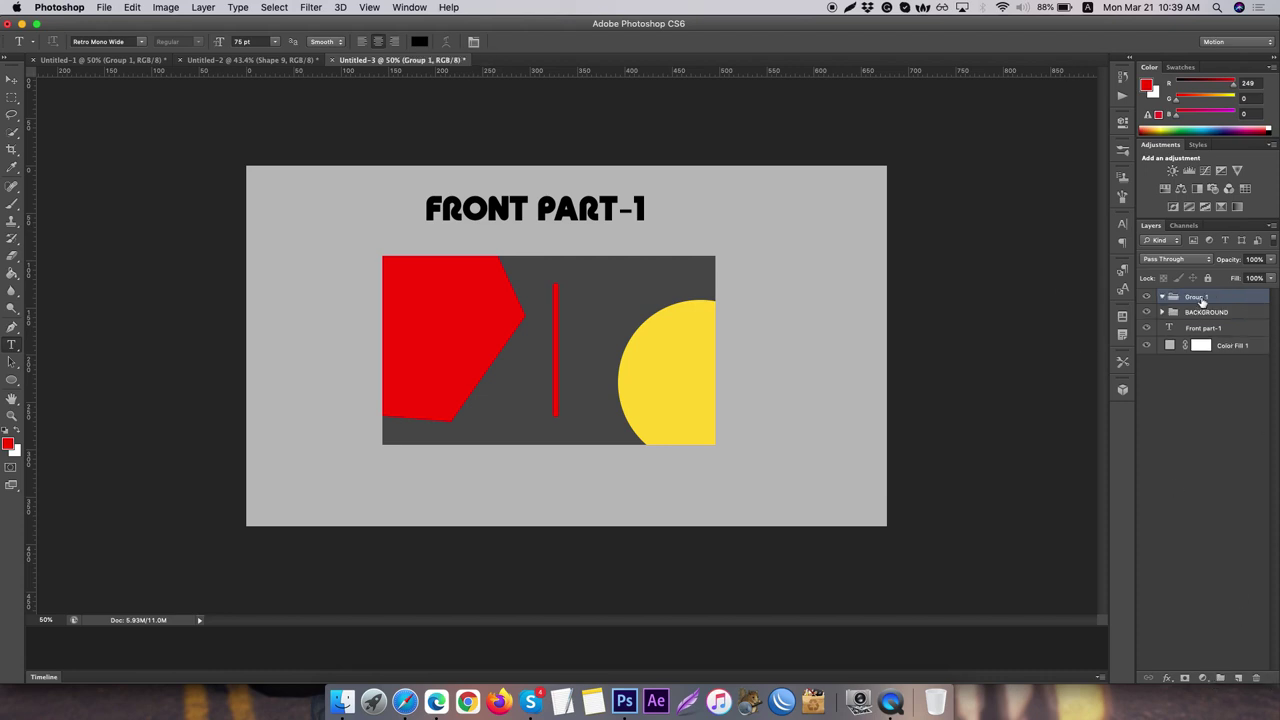
double_click(1198, 297)
text(F)
text(EXT)
key(Return)
- Switch the type font to Arial and start a text line on the red hexagon
click(140, 42)
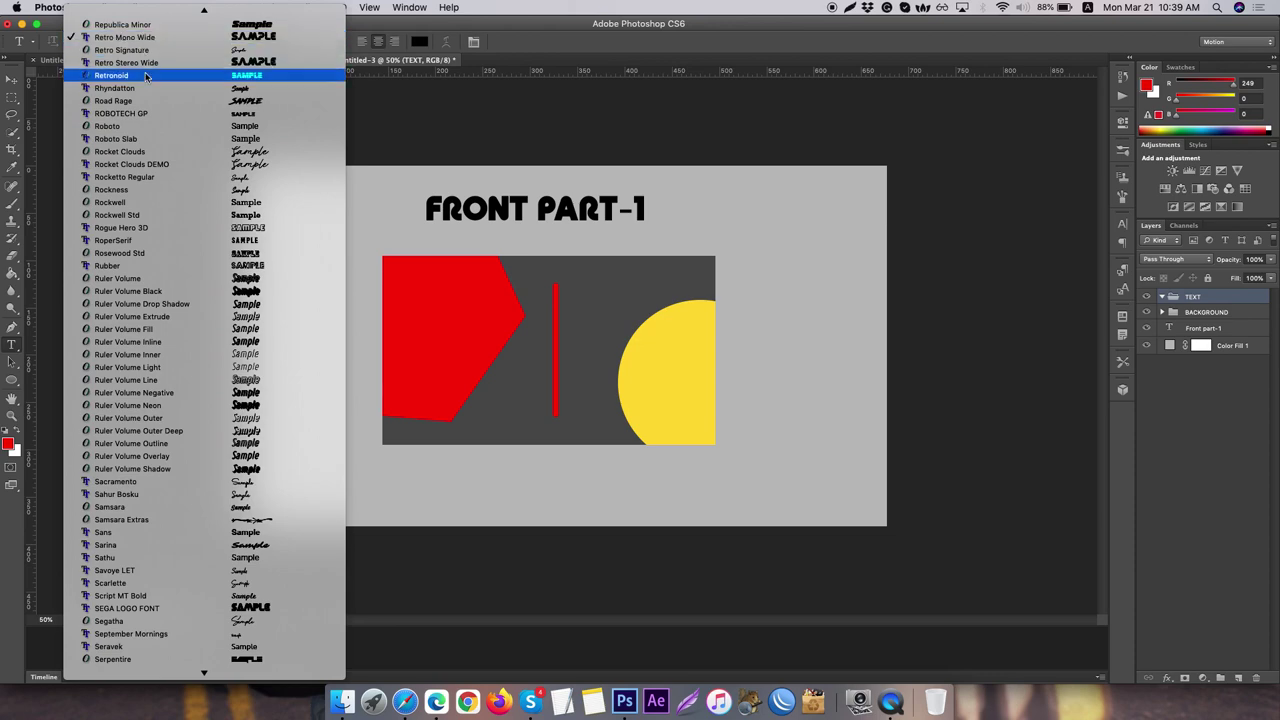
scroll(150, 100, up, 1)
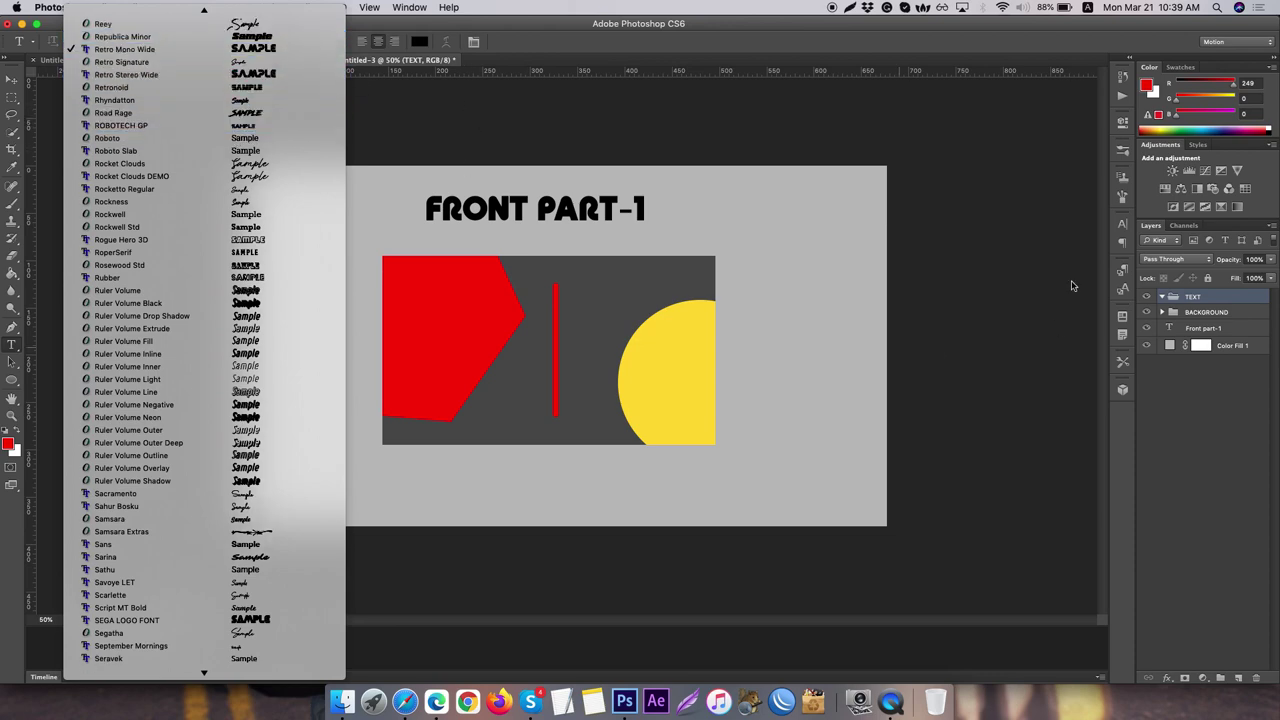
click(1222, 296)
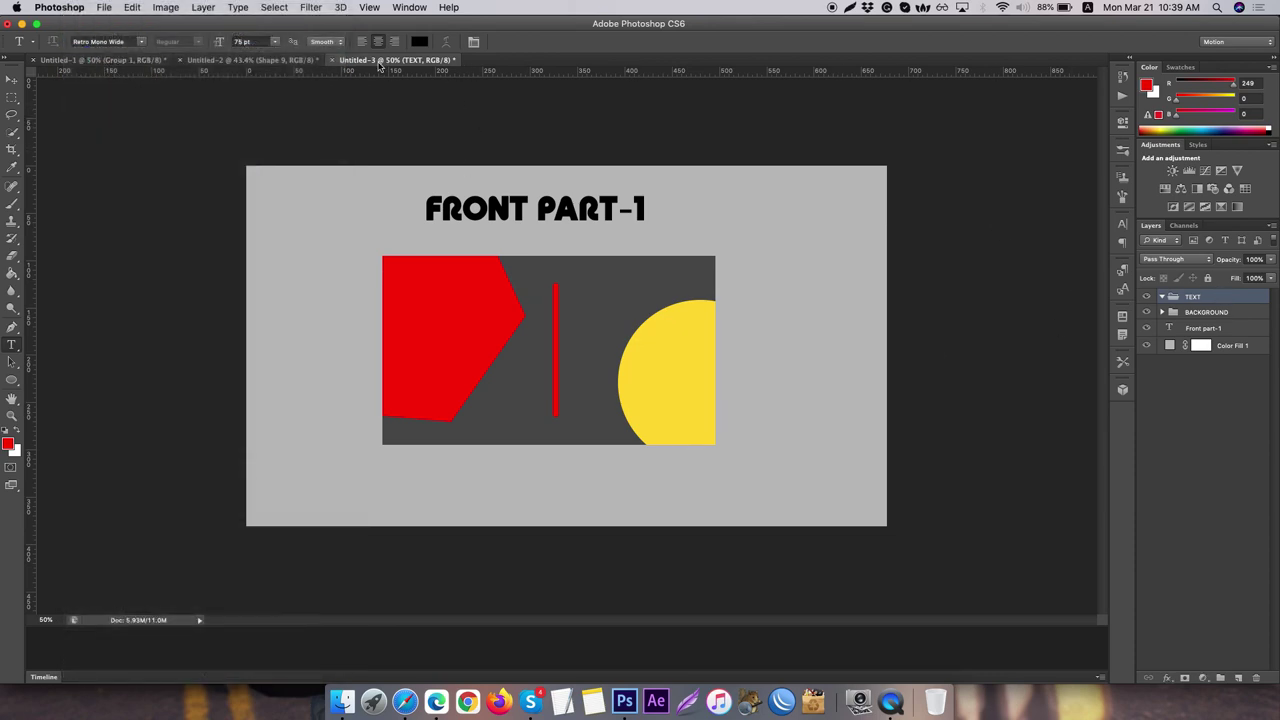
click(106, 42)
text(ARB 66 Neon Blo...)
click(142, 42)
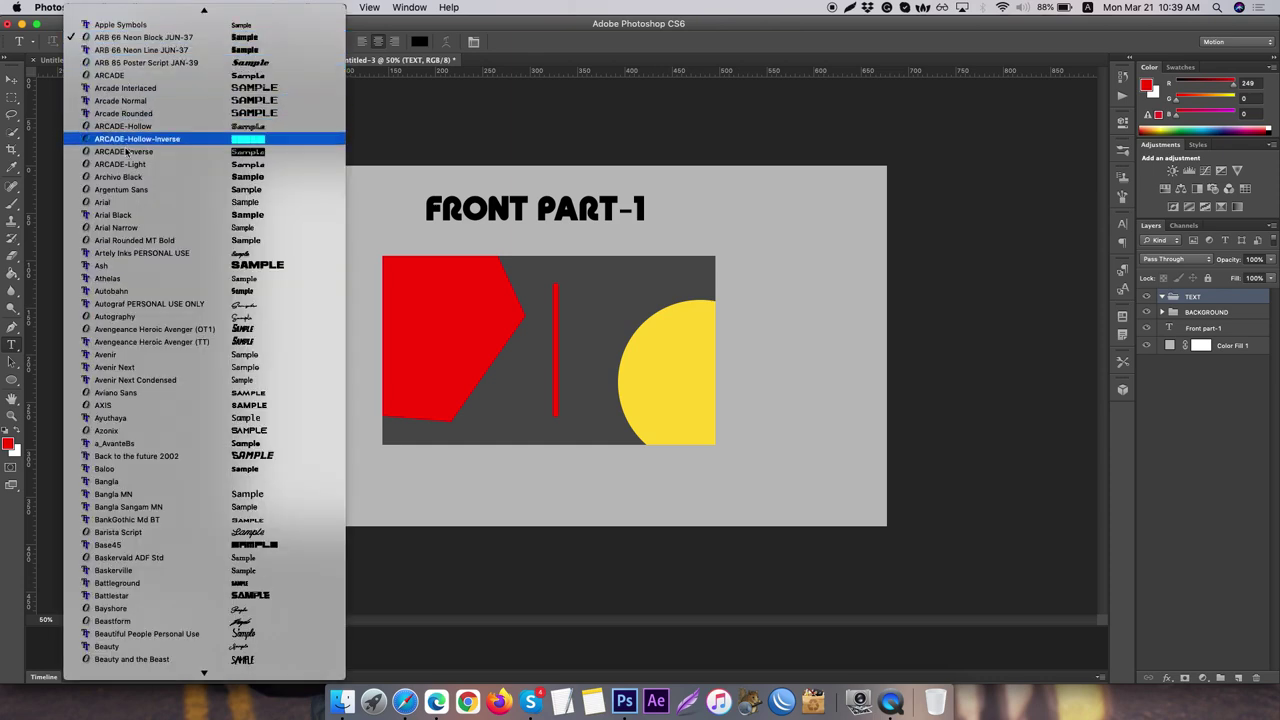
click(129, 203)
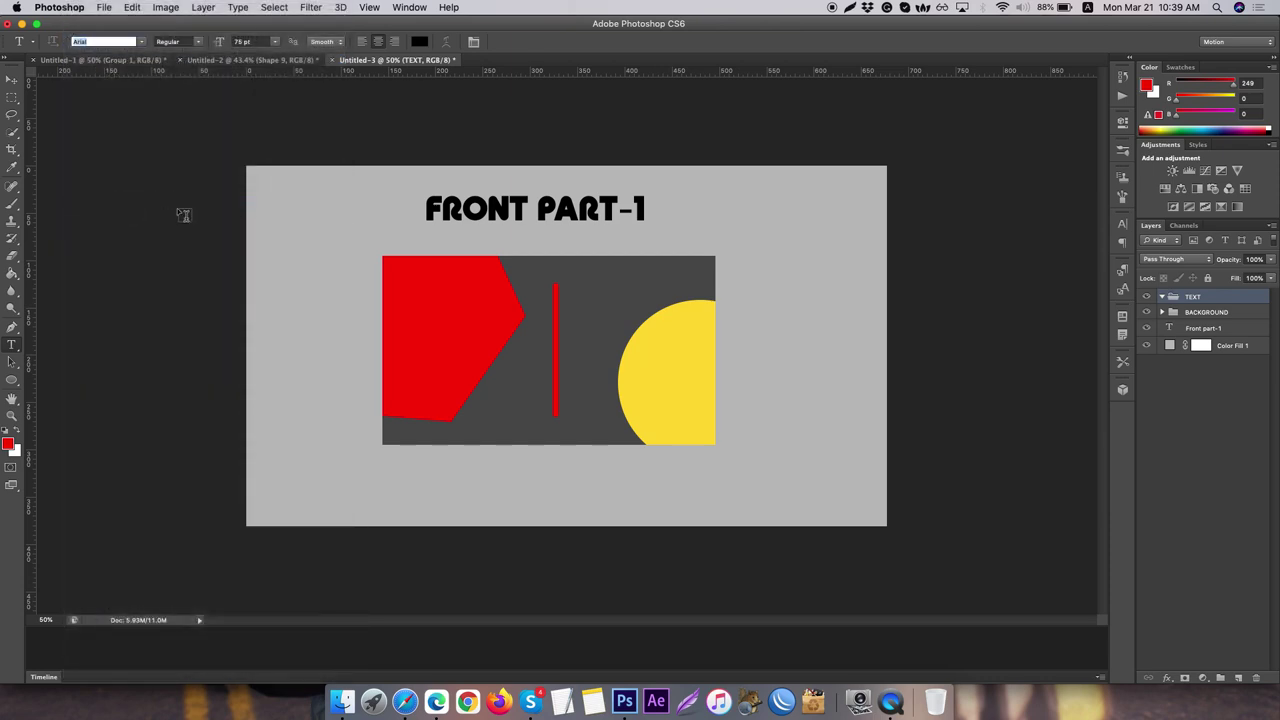
click(407, 300)
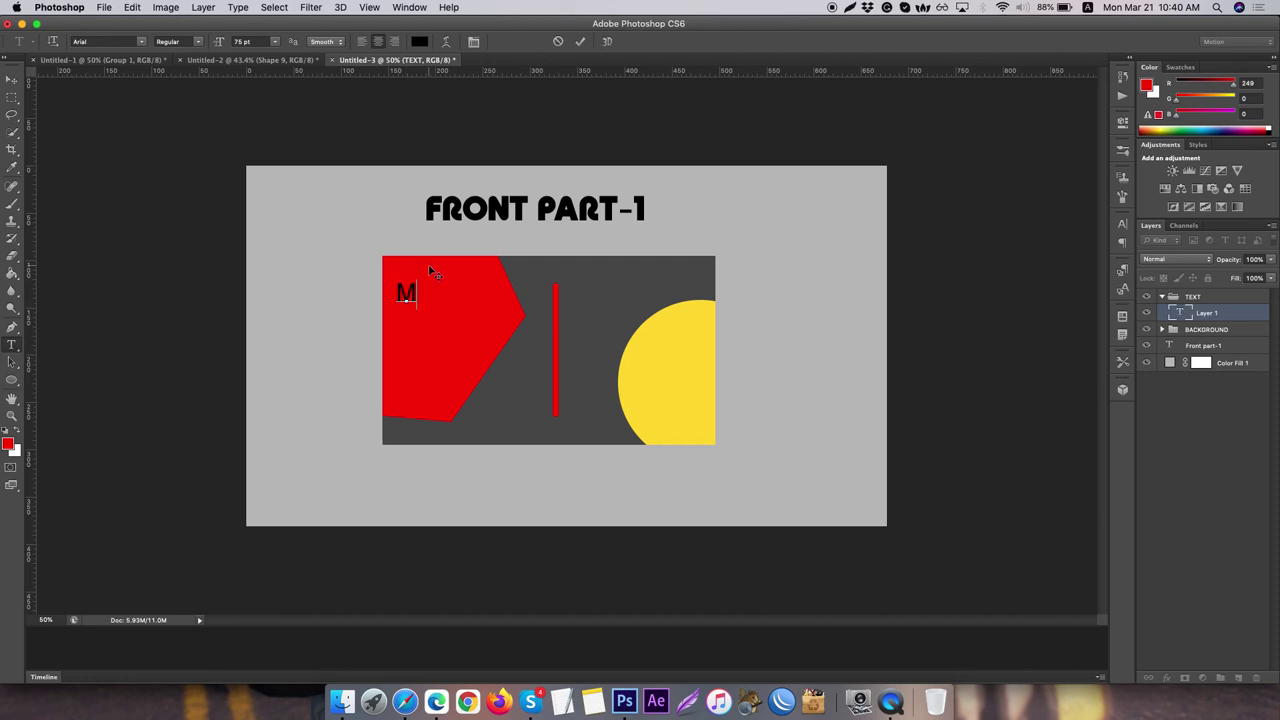
- Complete the name as MR UNKNOWN and commit the text
text(R UNKNOWN)
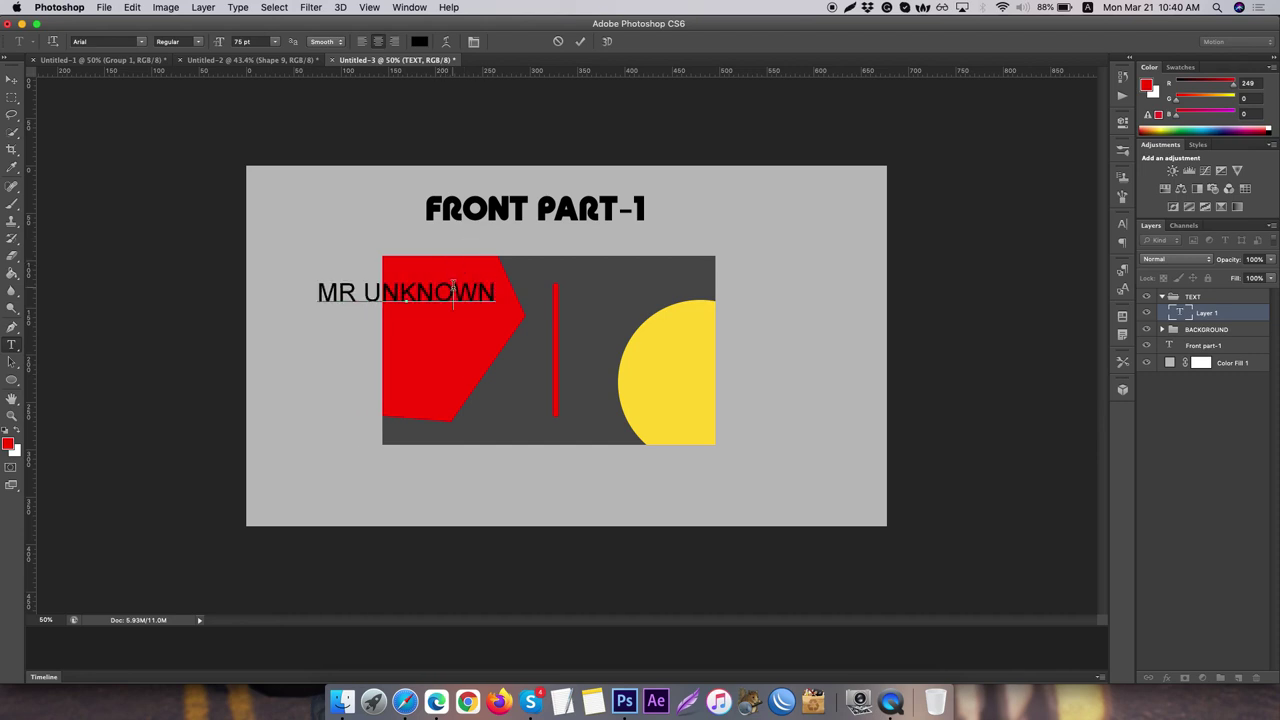
triple_click(452, 288)
click(12, 80)
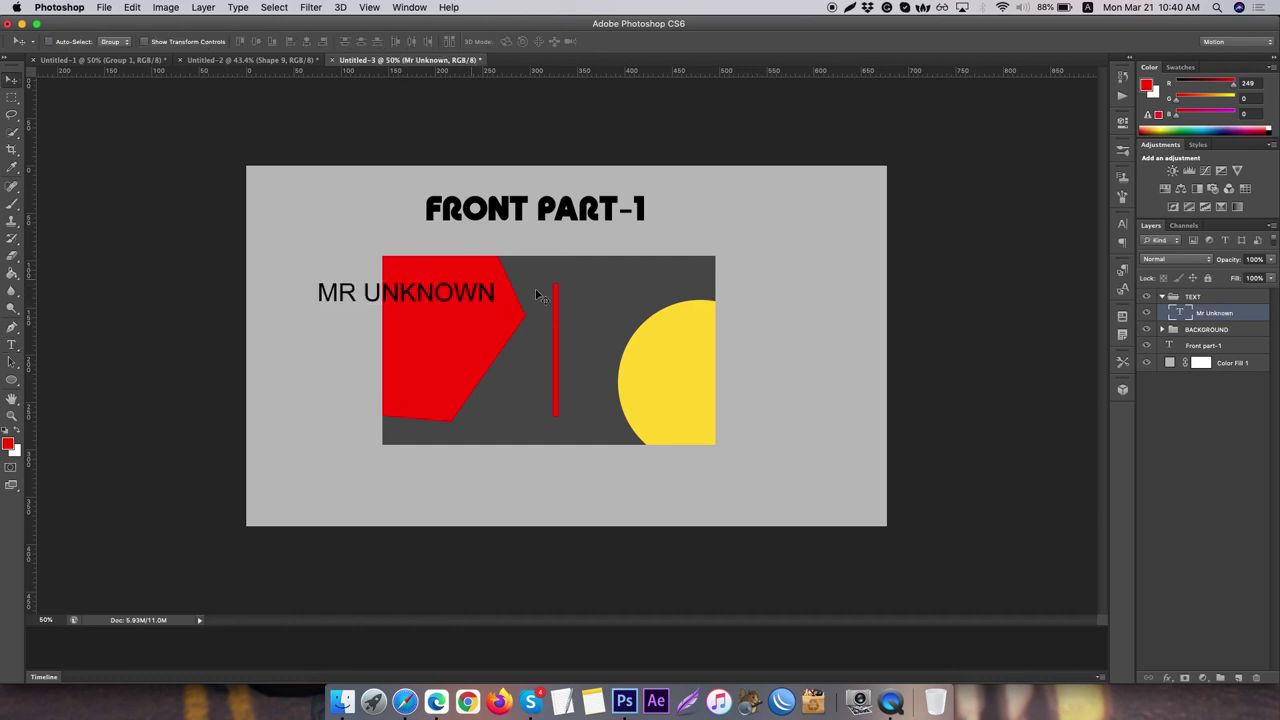
- Move MR UNKNOWN to the hexagon's top, scale it to about 80%, and add a left guide
drag(388, 289, 485, 299)
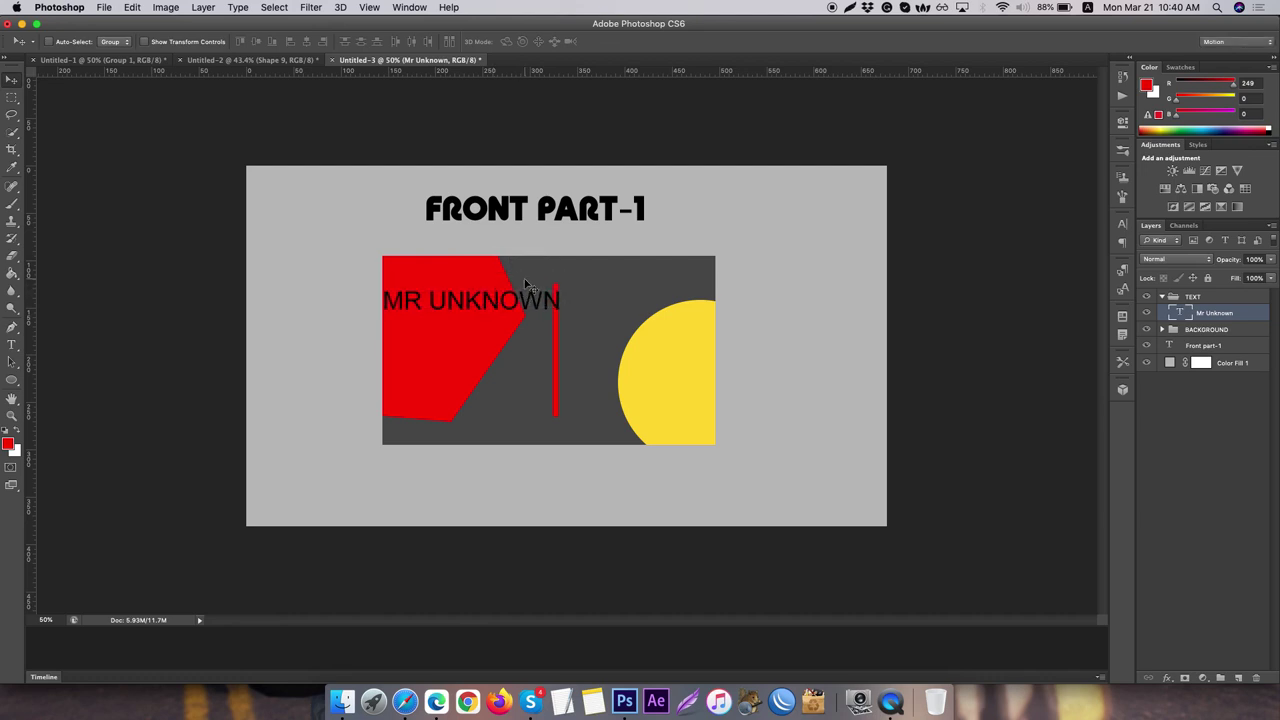
key(super+t)
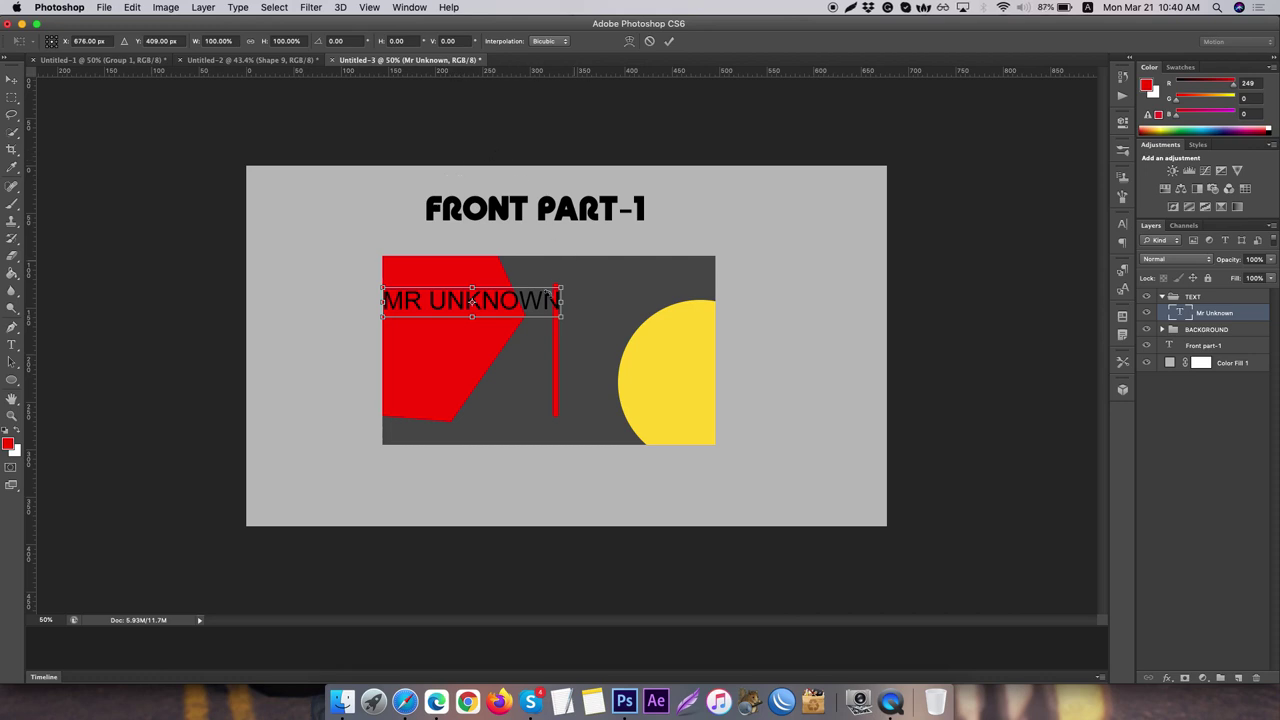
drag(560, 316, 505, 294)
key(Return)
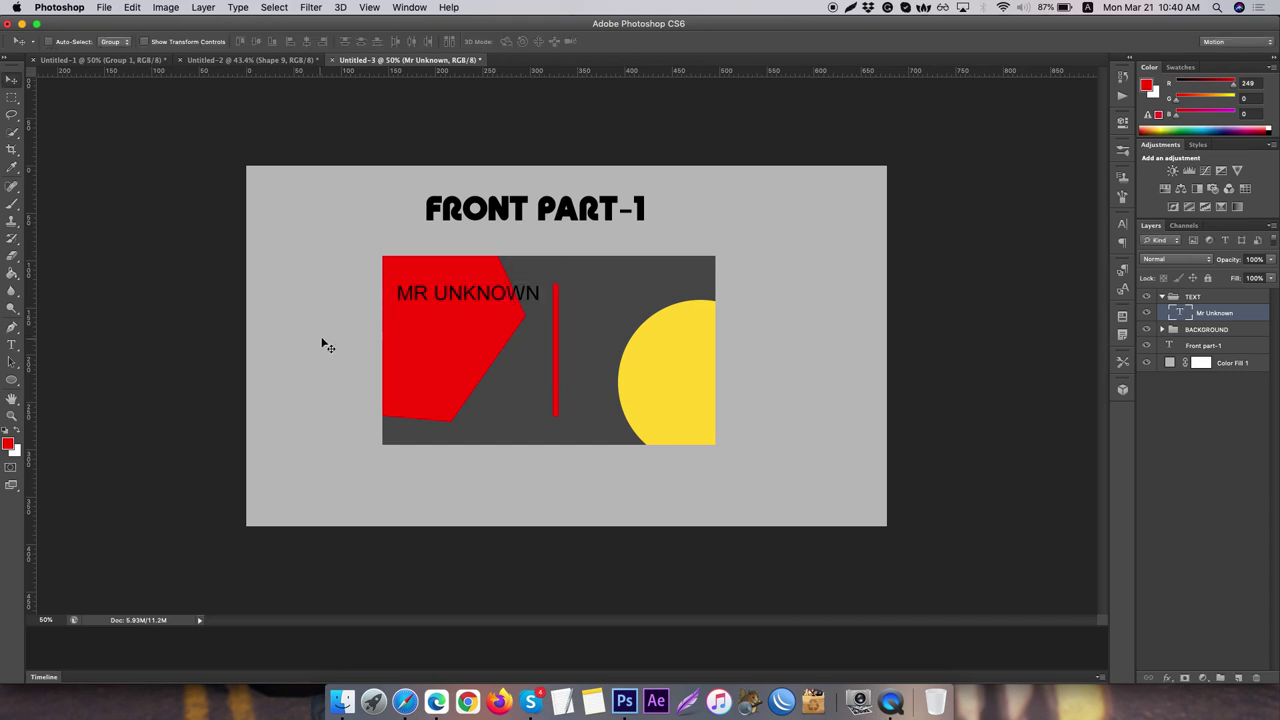
drag(27, 185, 396, 182)
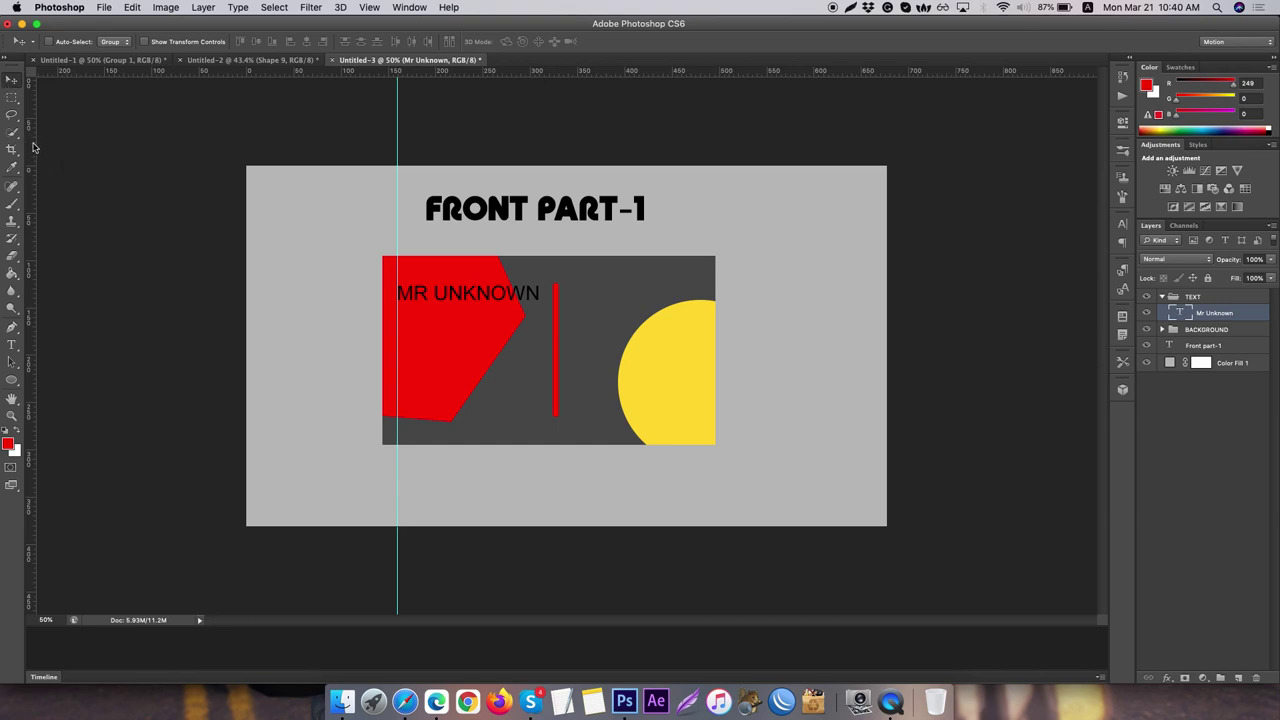
- Add a vertical guide at the card's right edge and horizontal guides at its top and bottom
drag(29, 125, 696, 74)
drag(31, 269, 697, 230)
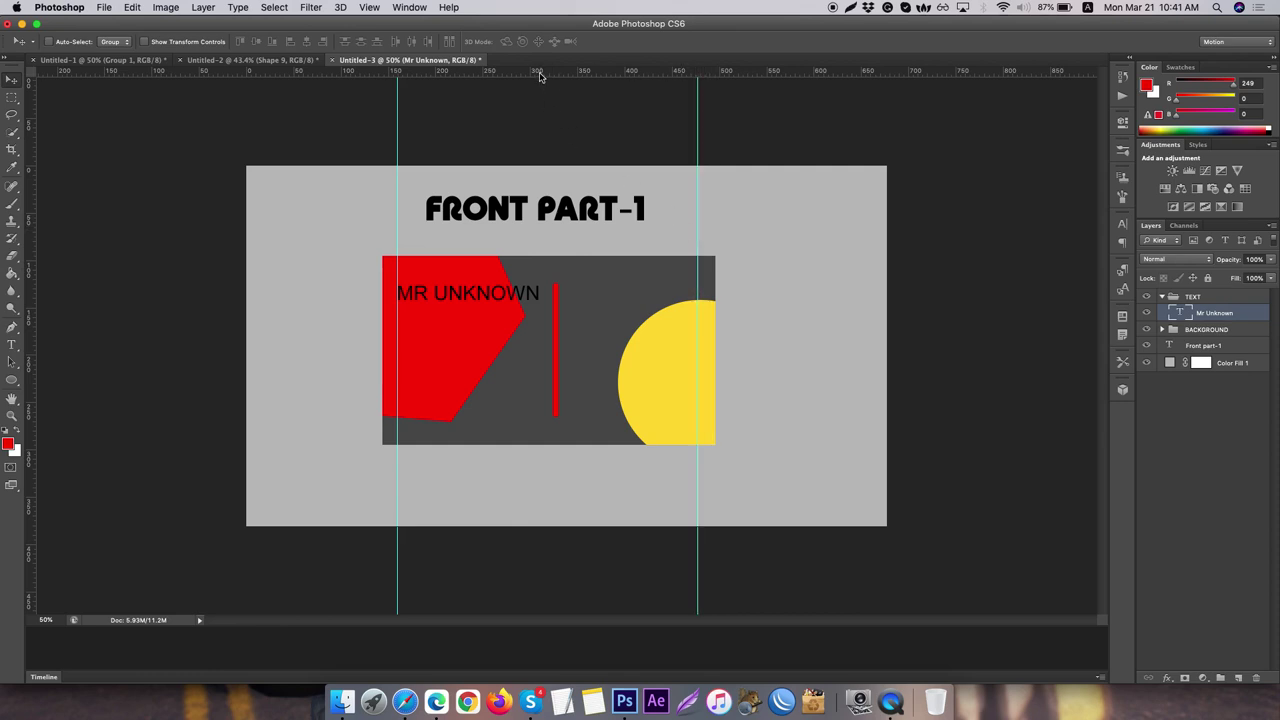
drag(539, 76, 577, 271)
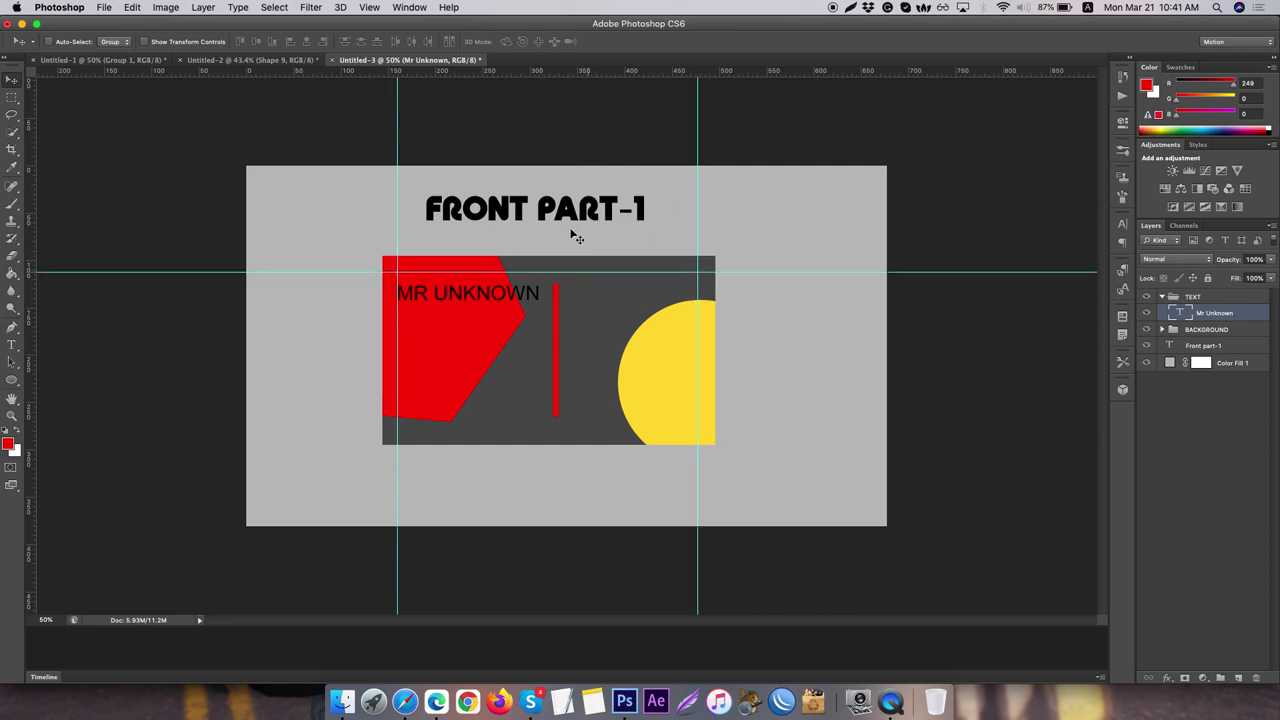
drag(439, 76, 562, 428)
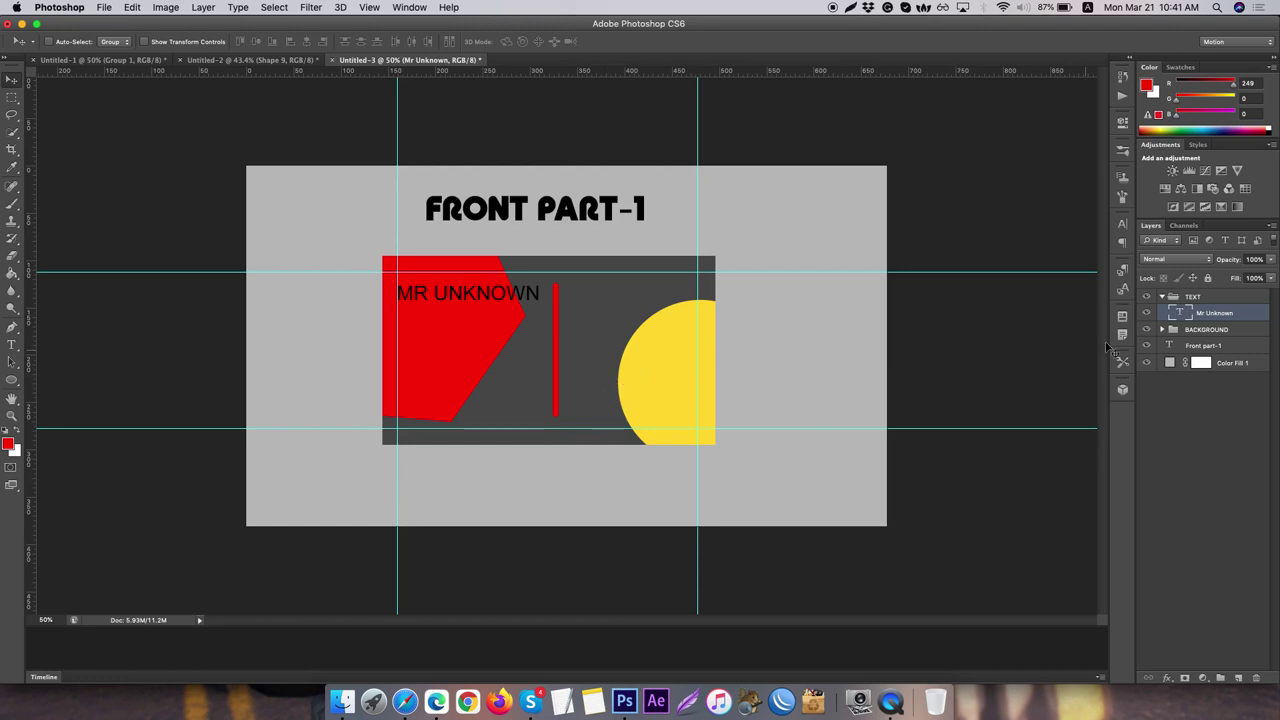
- Set the MR UNKNOWN text's font style to Bold
double_click(1176, 313)
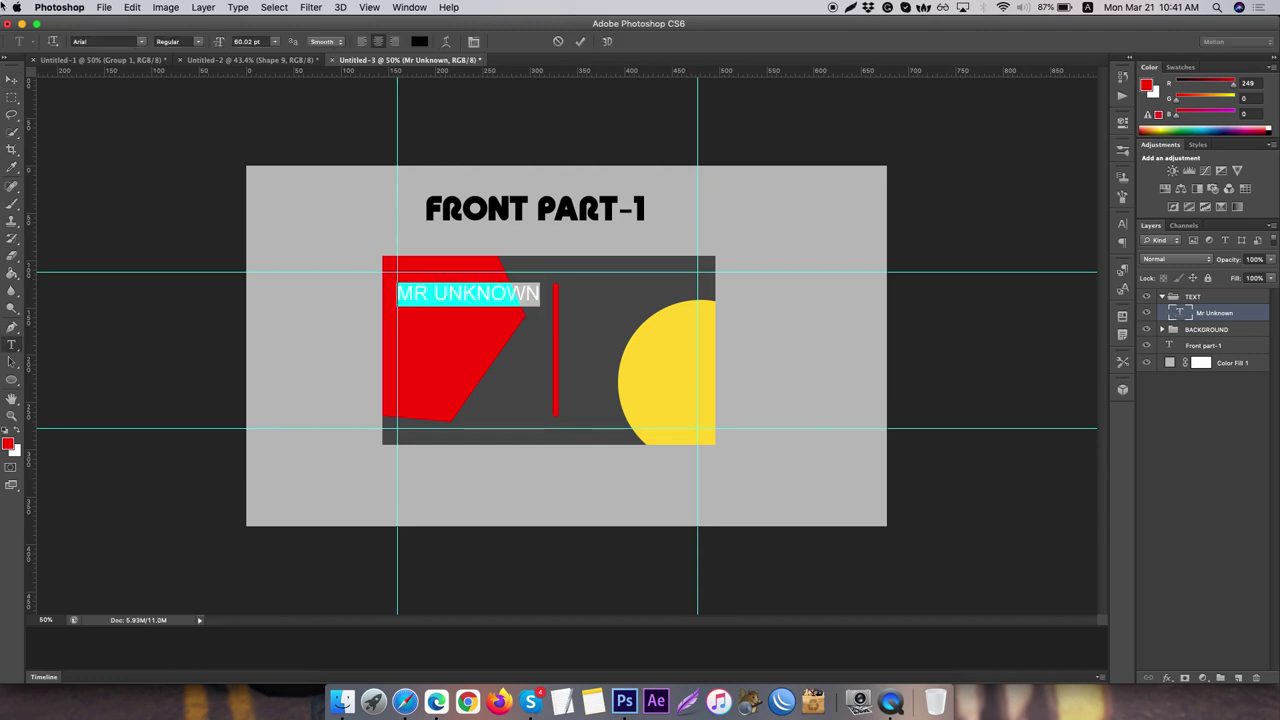
click(201, 44)
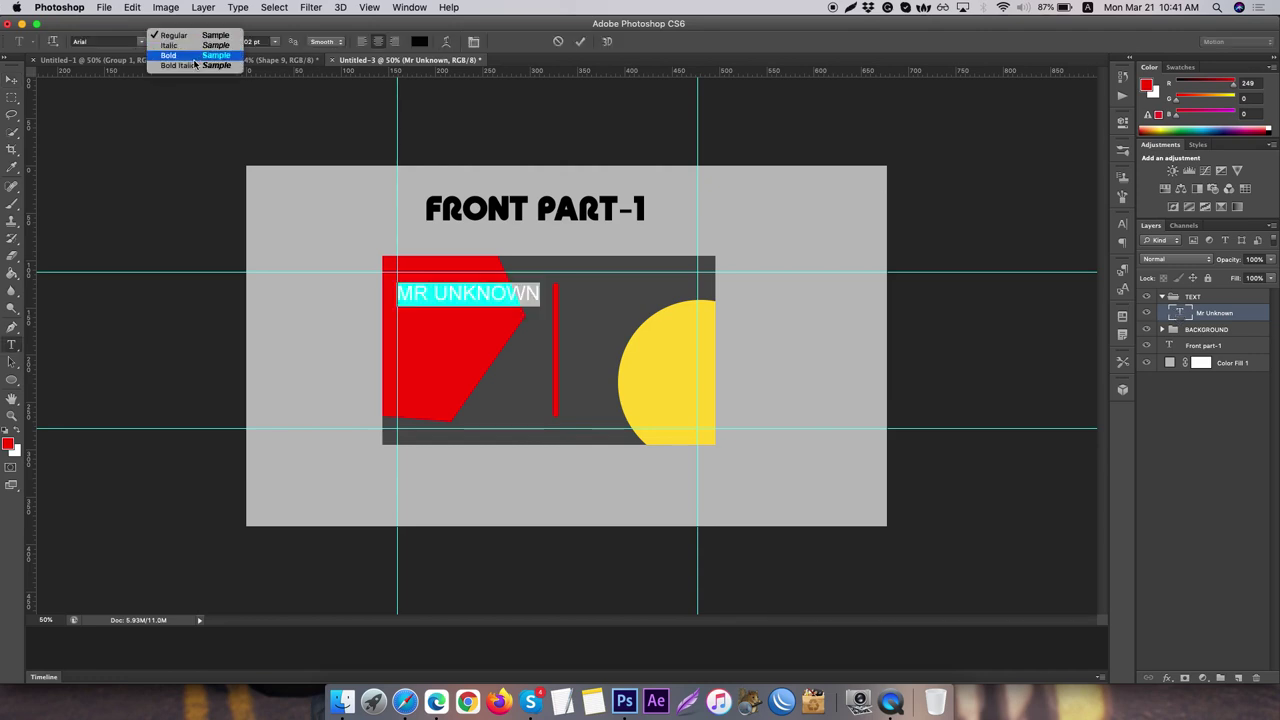
click(190, 57)
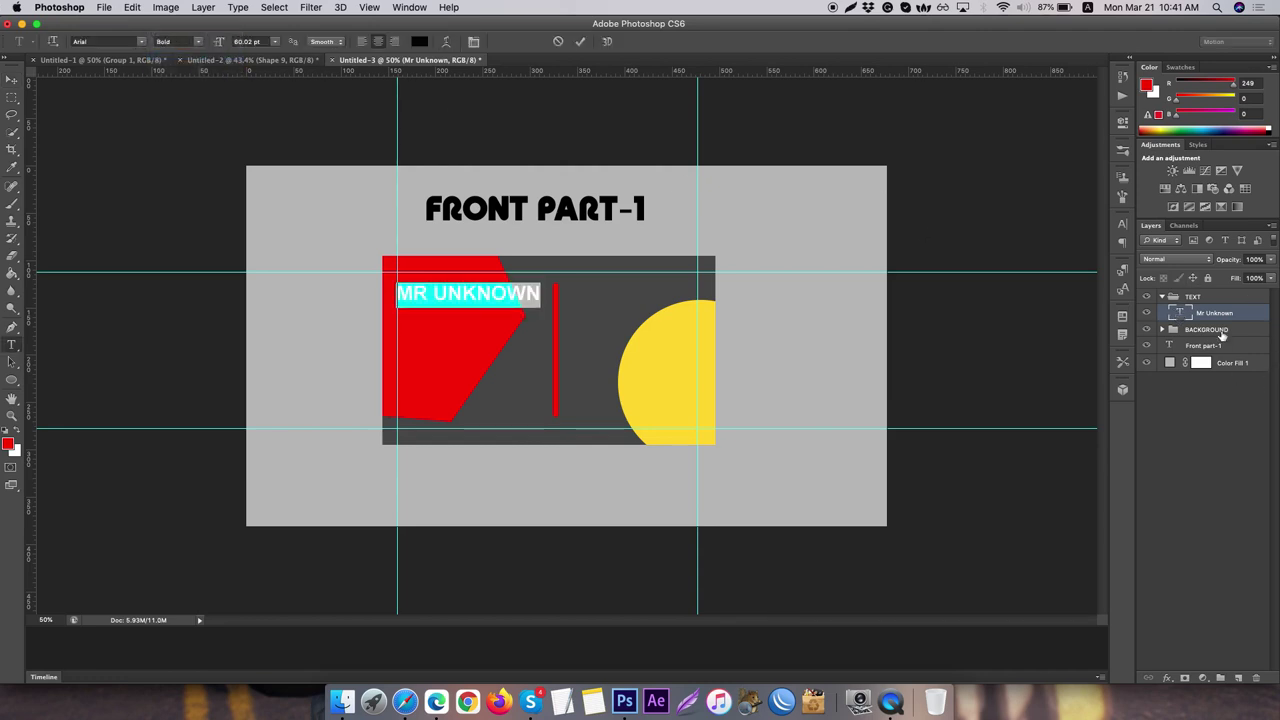
click(1243, 314)
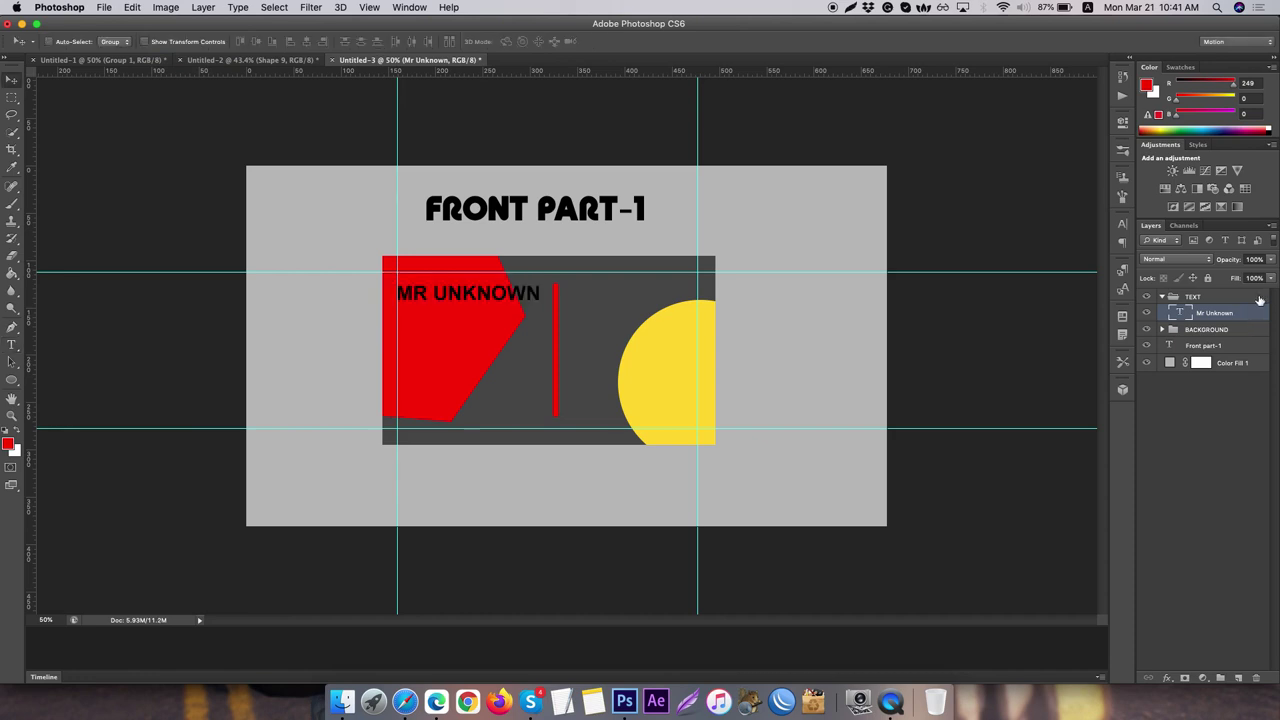
- Change the MR UNKNOWN text colour to white (#ffffff) and commit it
double_click(1182, 316)
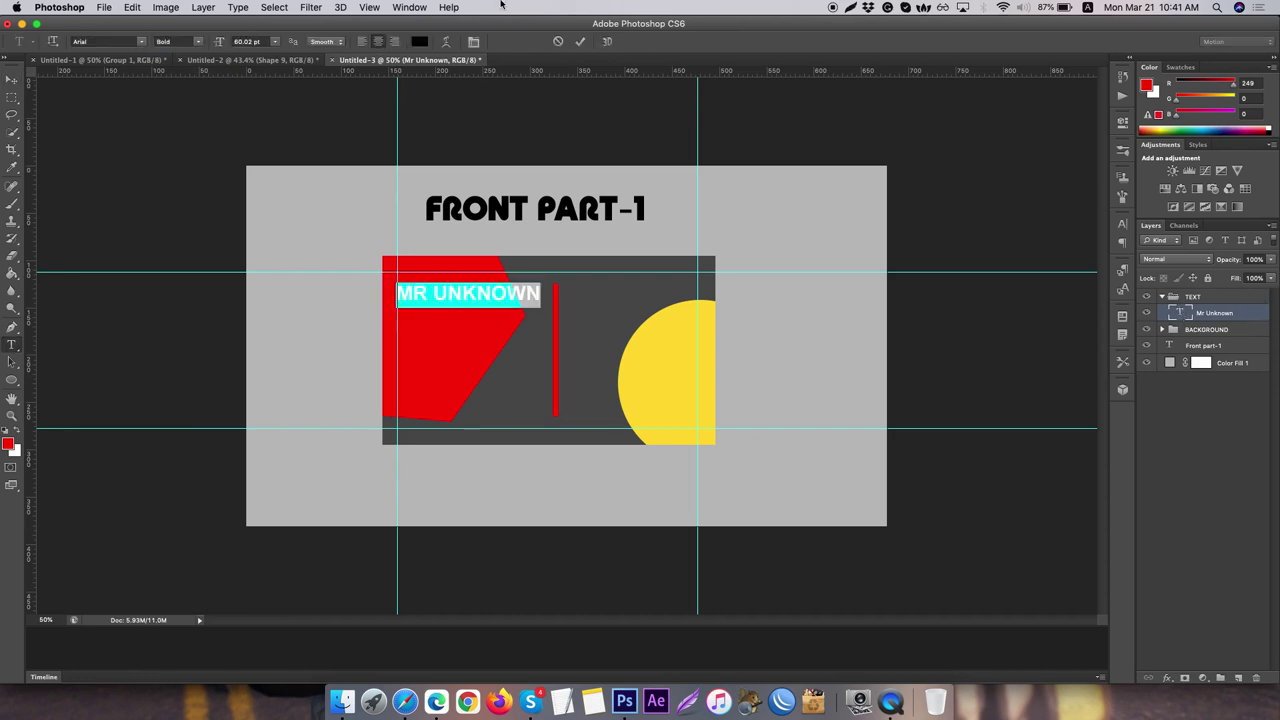
click(419, 41)
drag(563, 197, 369, 111)
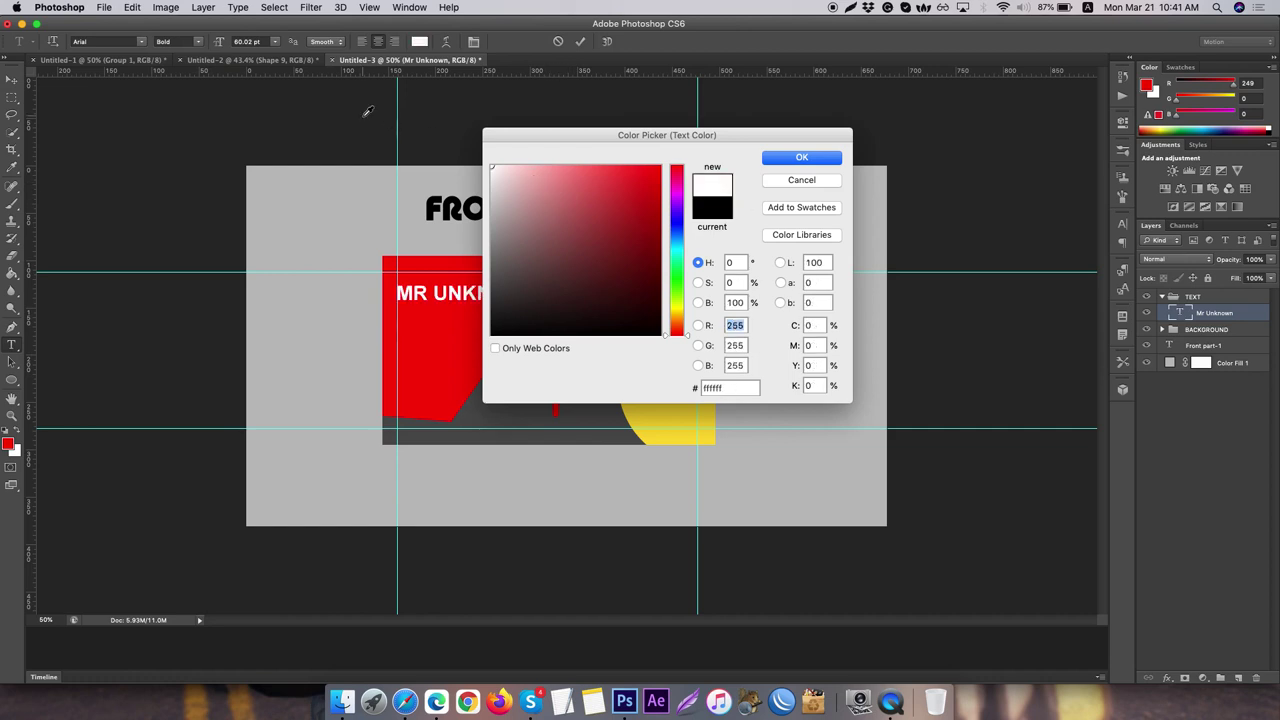
click(801, 158)
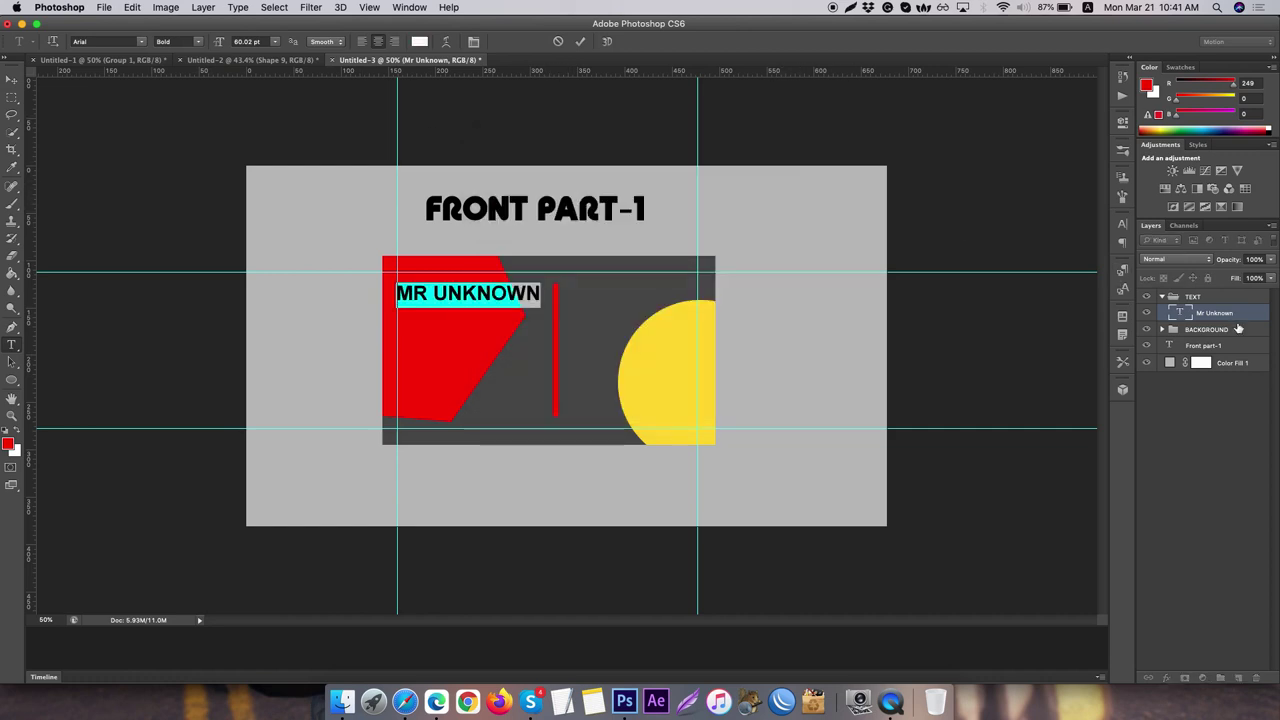
key(ctrl+Return)
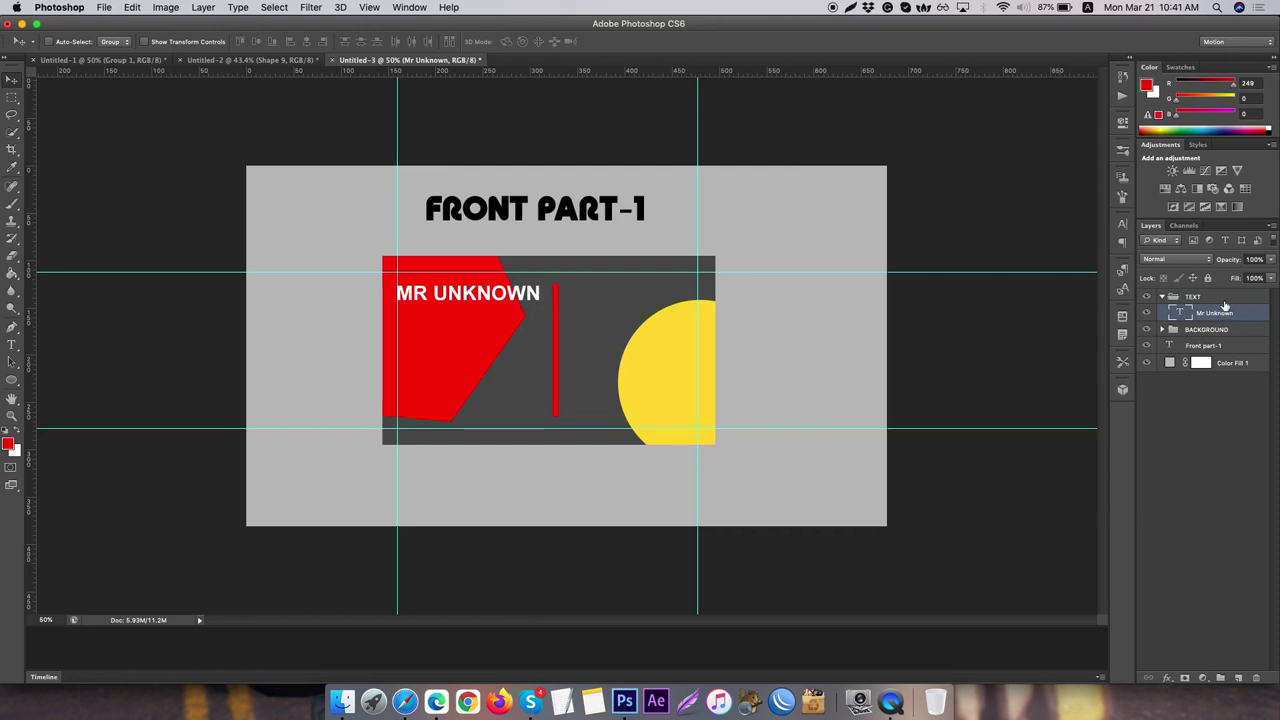
- Duplicate the name line below it and retype the copy as the phone number
key(super+j)
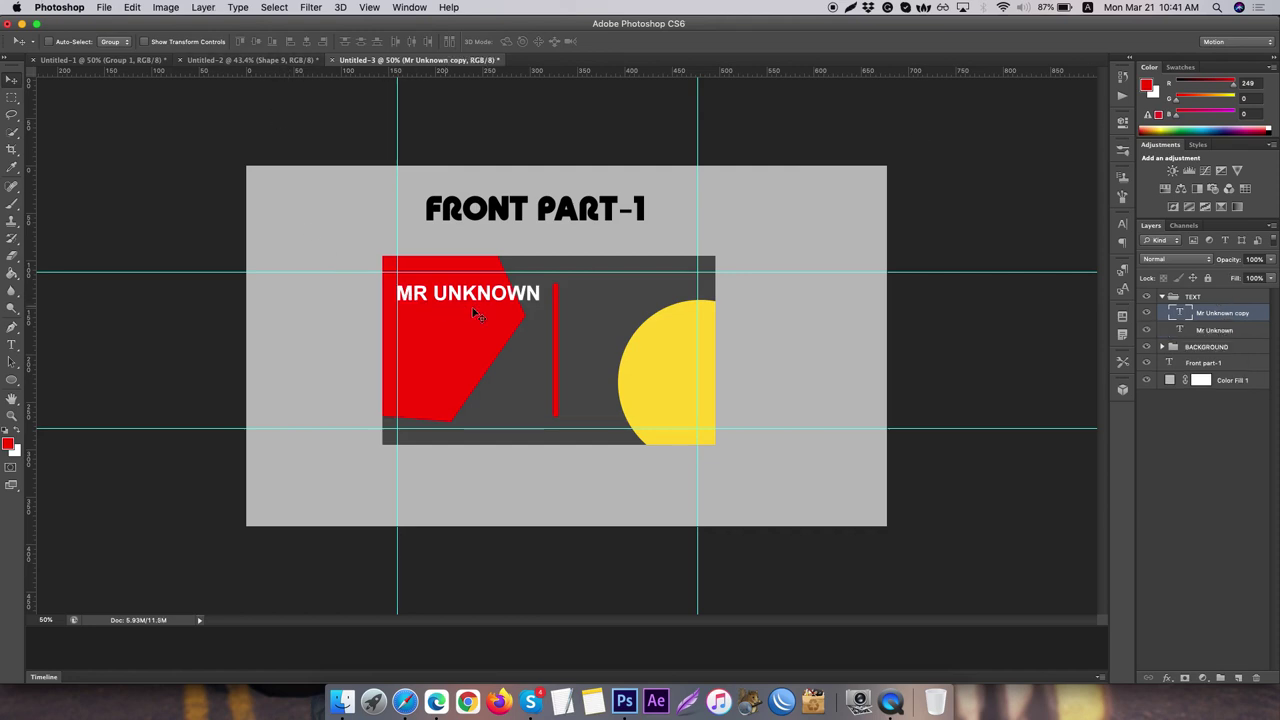
drag(480, 293, 476, 320)
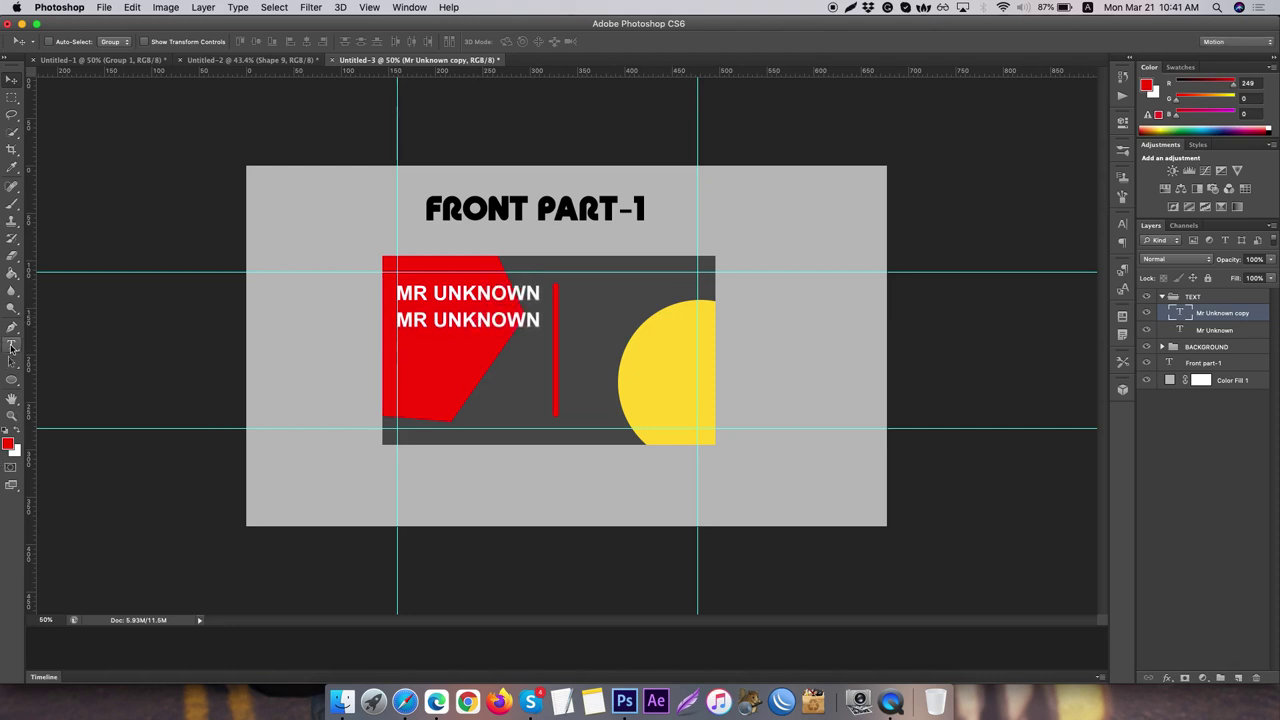
click(12, 345)
triple_click(462, 318)
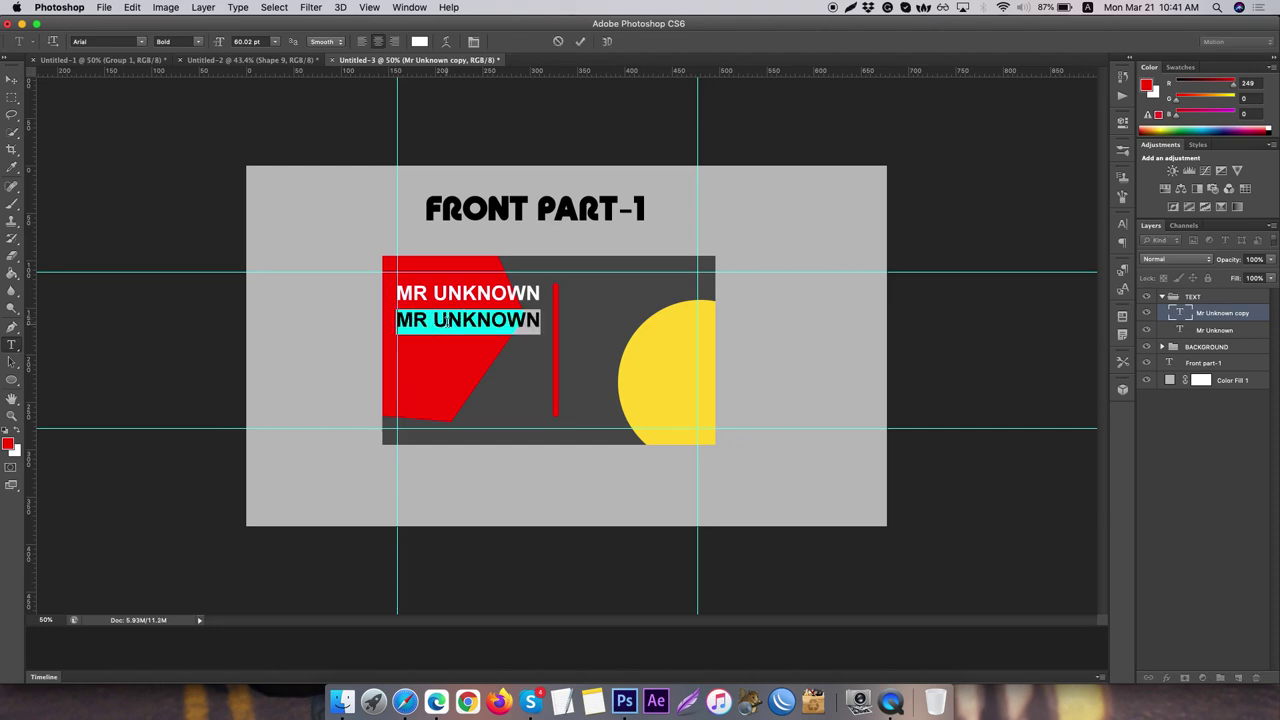
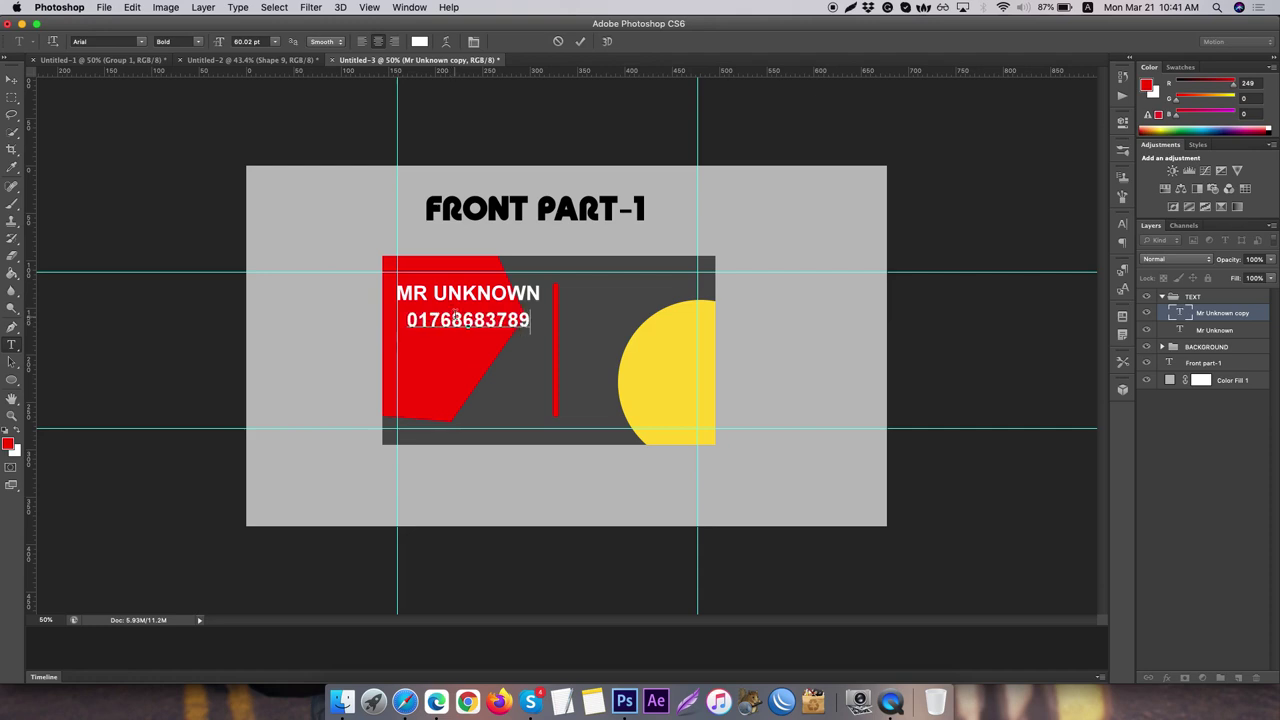
click(12, 80)
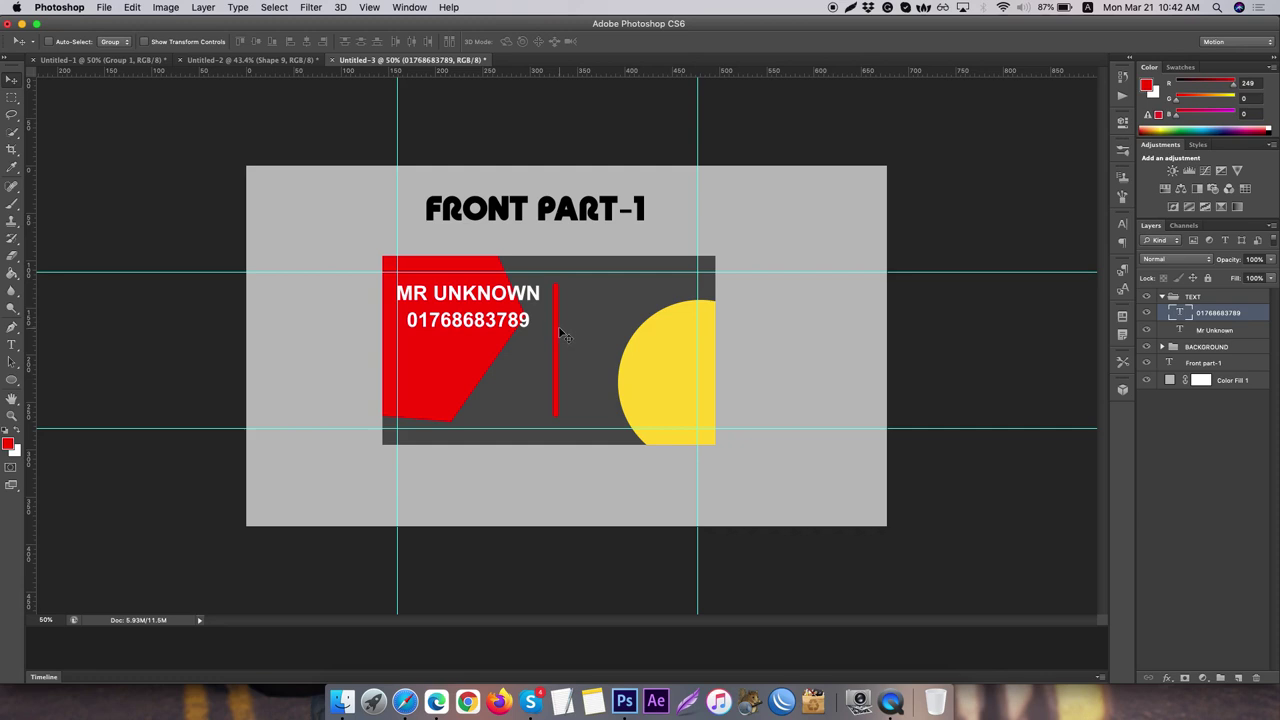
- Align the phone number with MR UNKNOWN's left edge and move it to the card's bottom
key(Left)
key(Left)
key(Left)
key(Left)
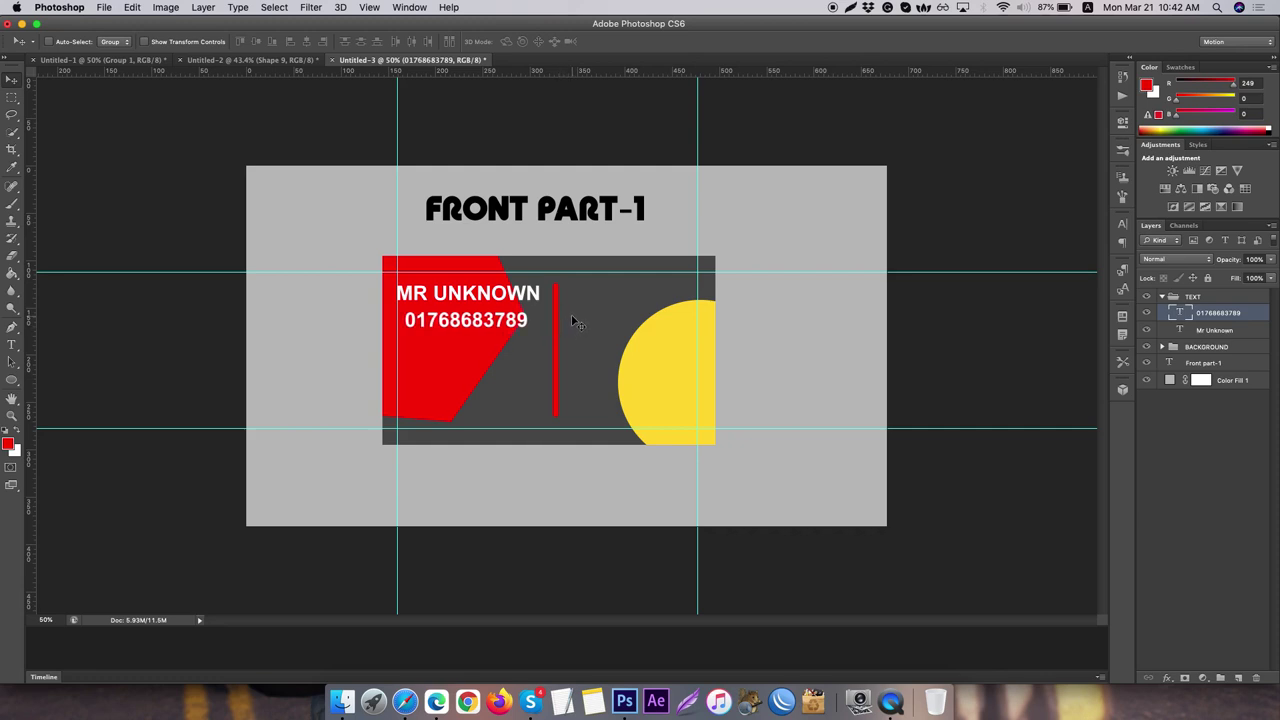
key(Left)
key(Left)
key(Left)
key(Left)
key(Left)
key(Left)
key(Left)
key(Left)
key(Left)
key(Left)
key(Left)
key(Left)
key(Left)
key(Left)
key(Left)
key(Left)
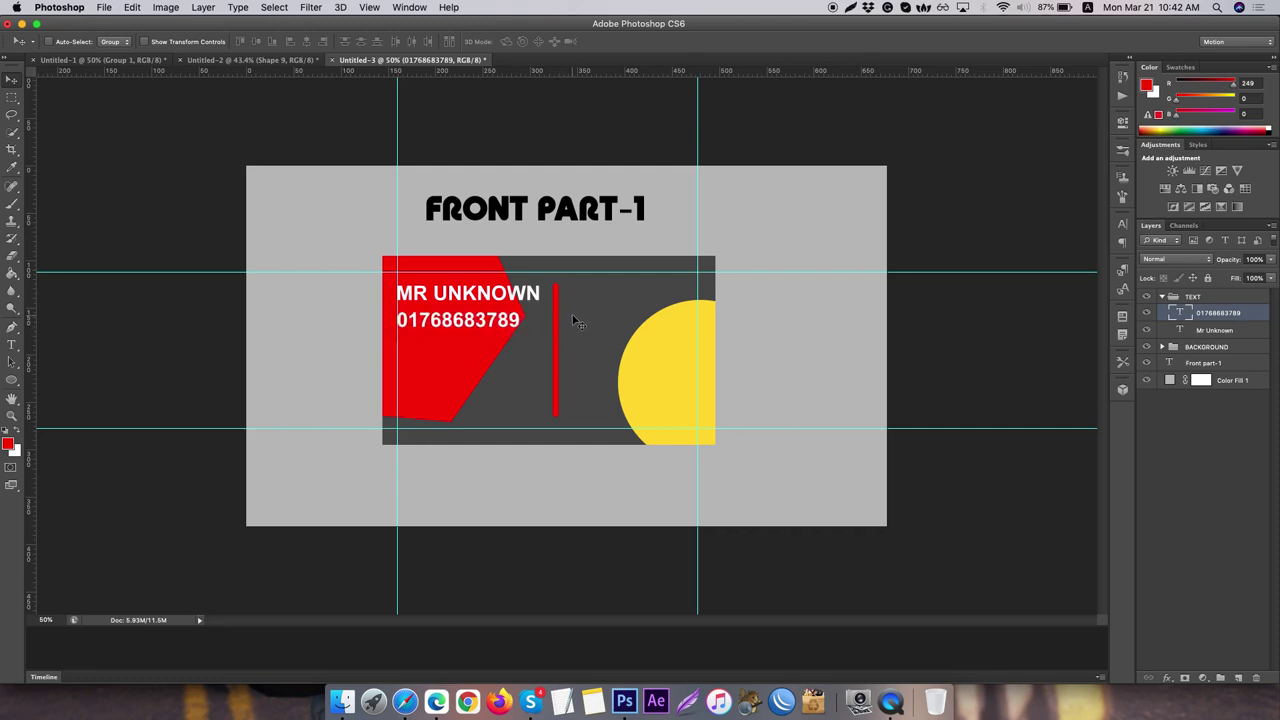
key(Right)
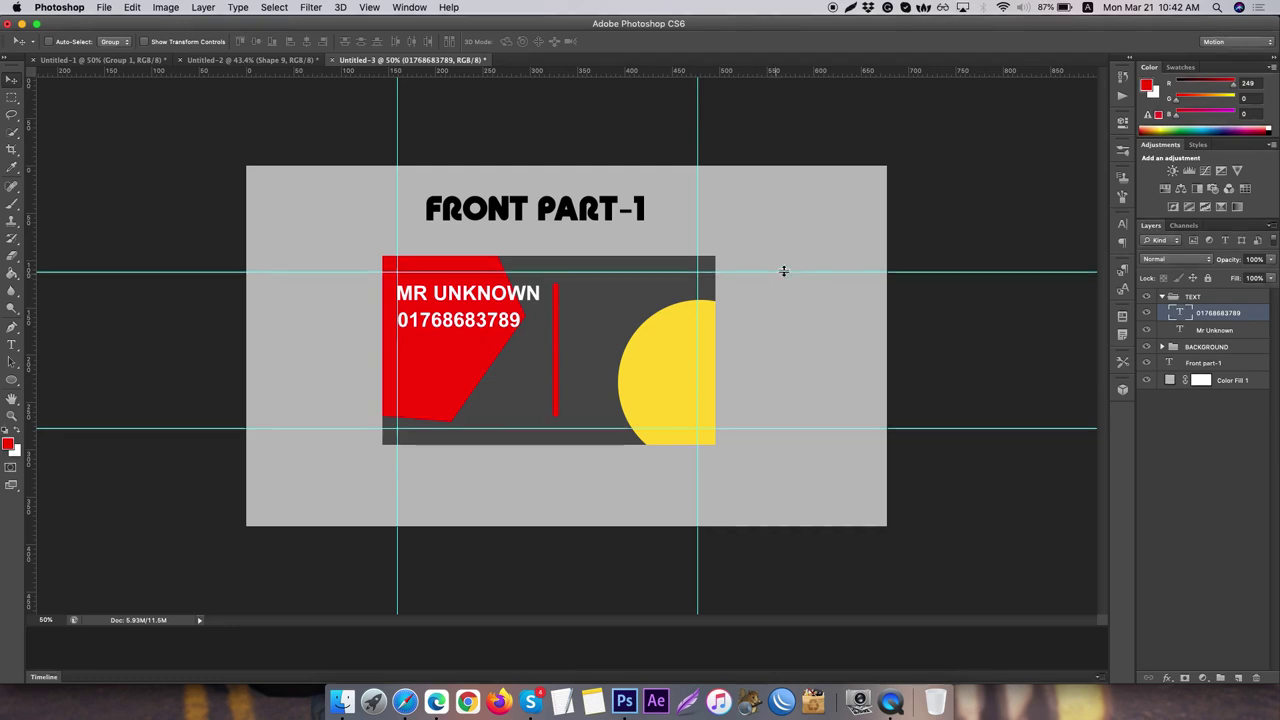
key(Left)
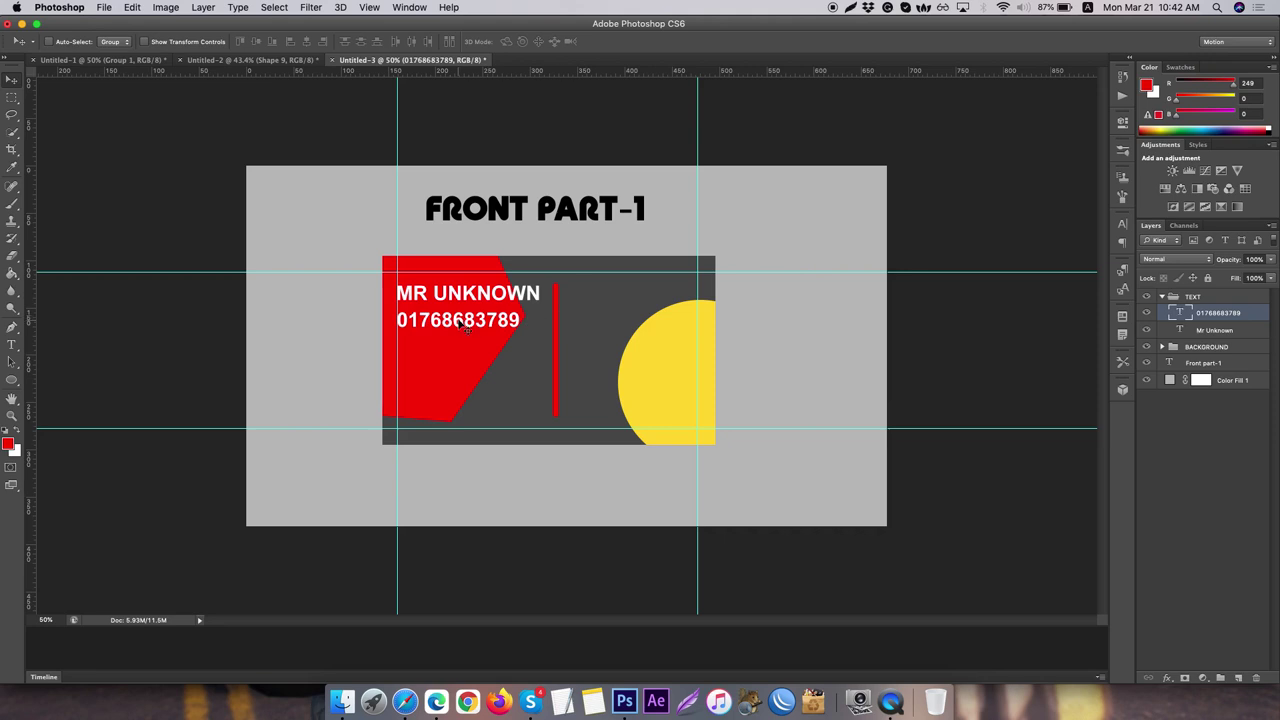
drag(458, 327, 456, 412)
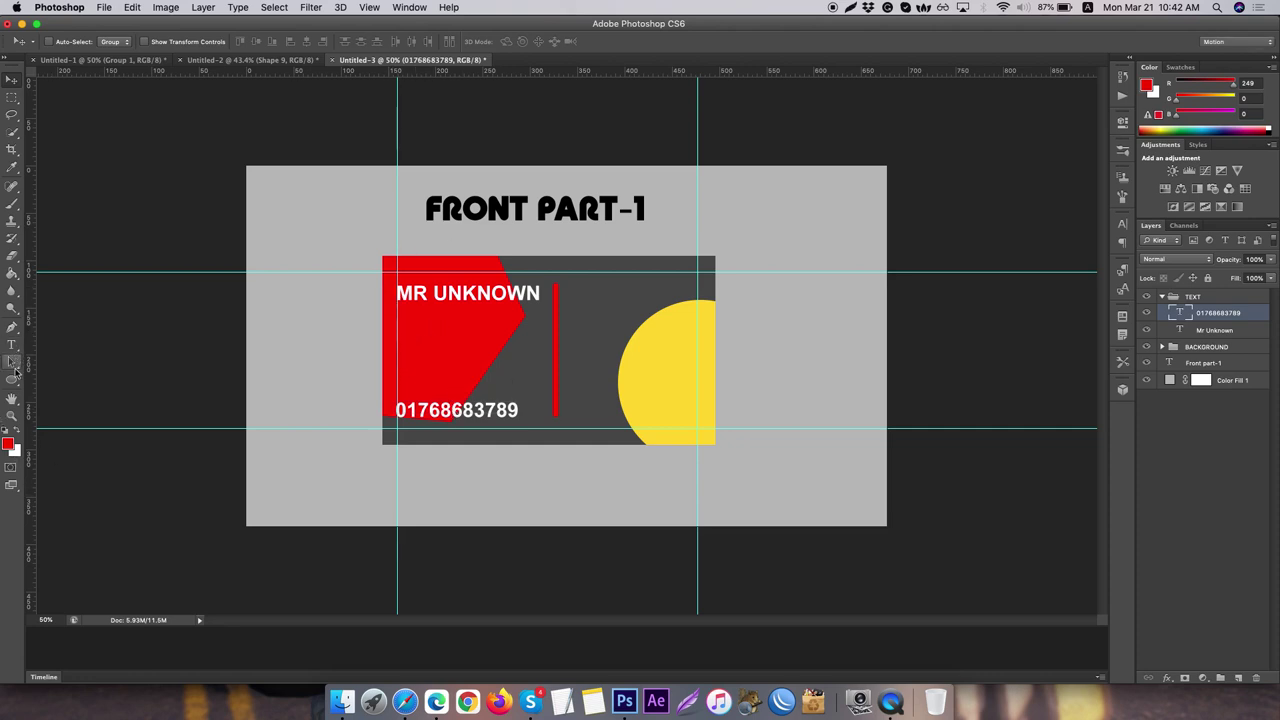
click(13, 344)
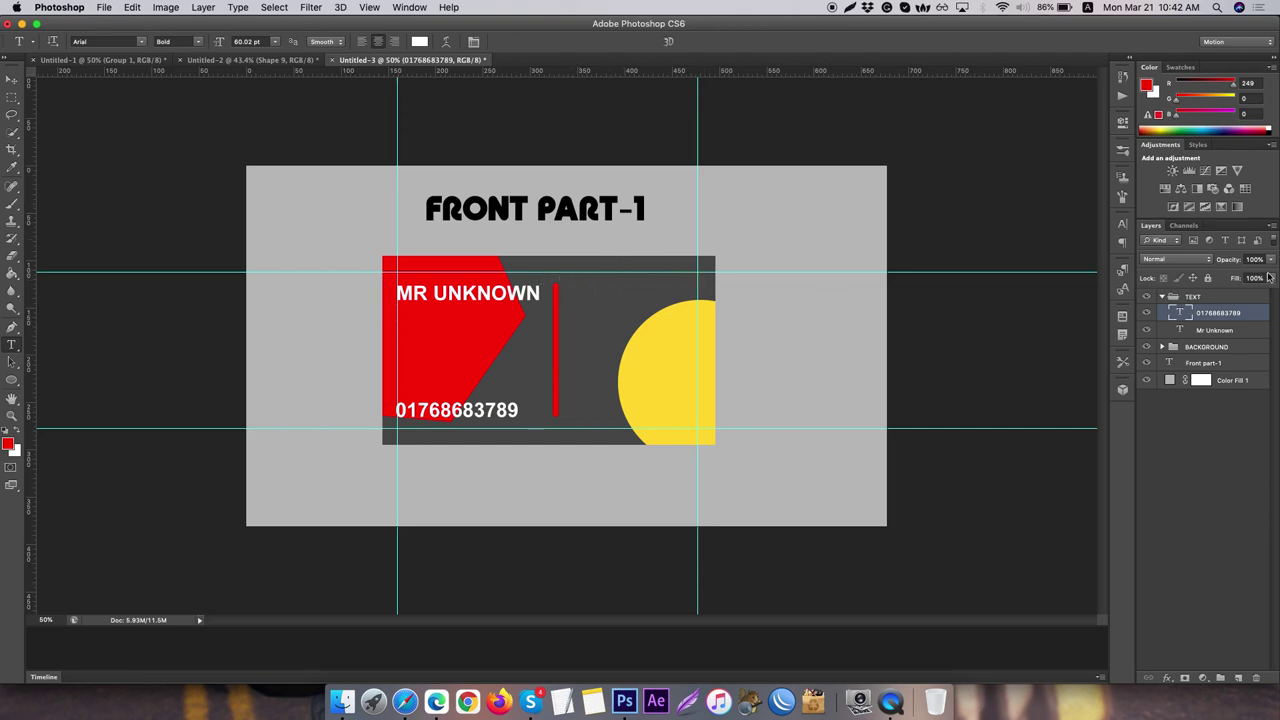
- Duplicate the Mr Unknown layer and move the copy right of the red bar
click(1246, 334)
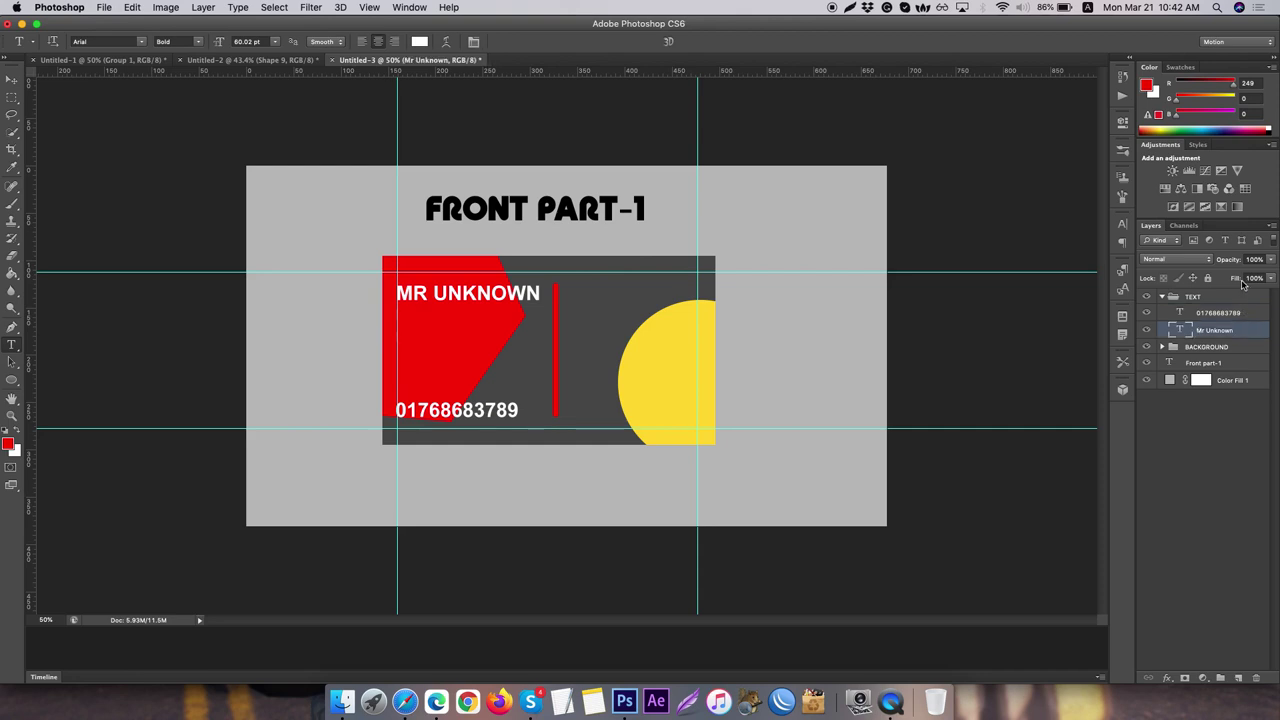
key(ctrl+j)
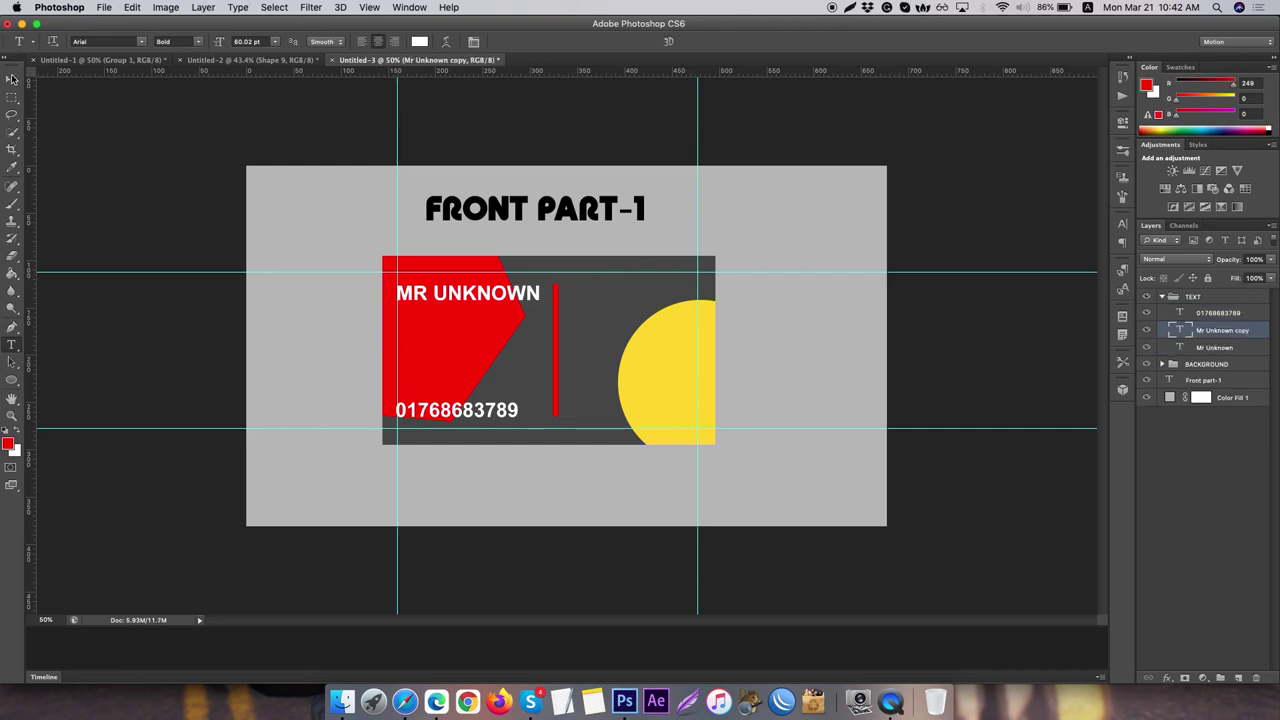
click(12, 79)
drag(426, 297, 597, 295)
- Retype the copy as BTECH ONE and shift it slightly left
click(12, 344)
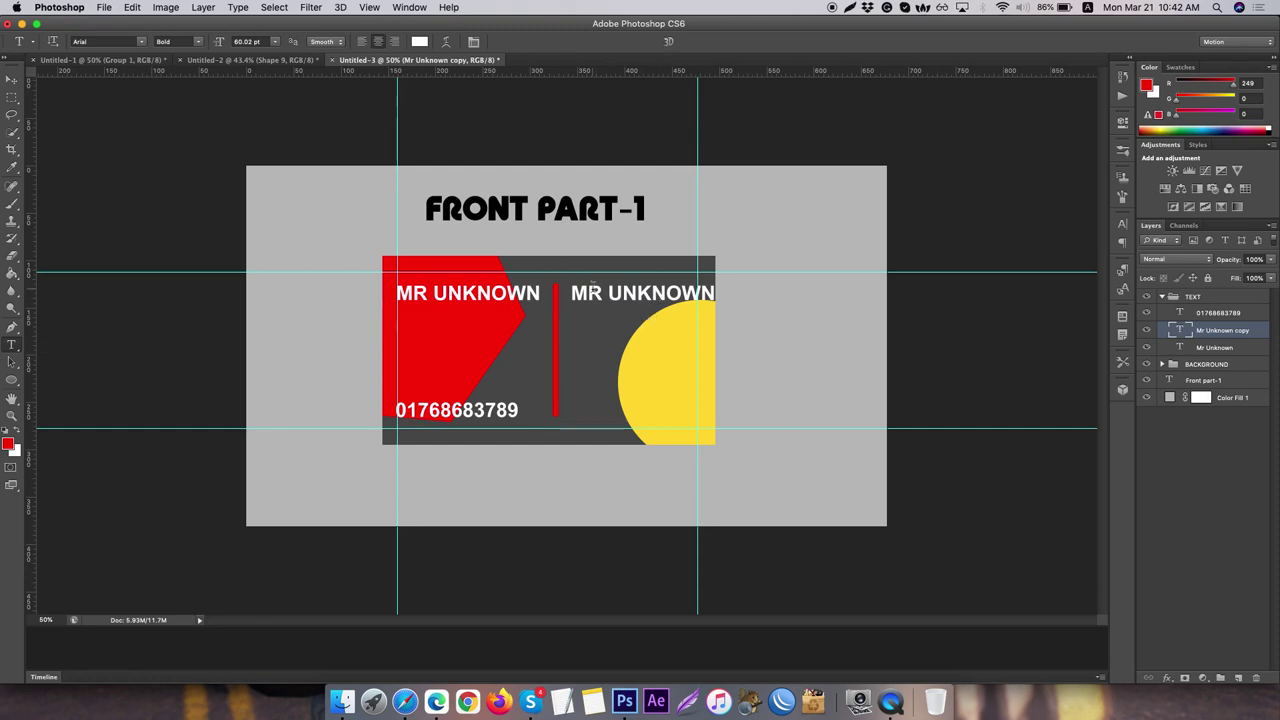
triple_click(618, 293)
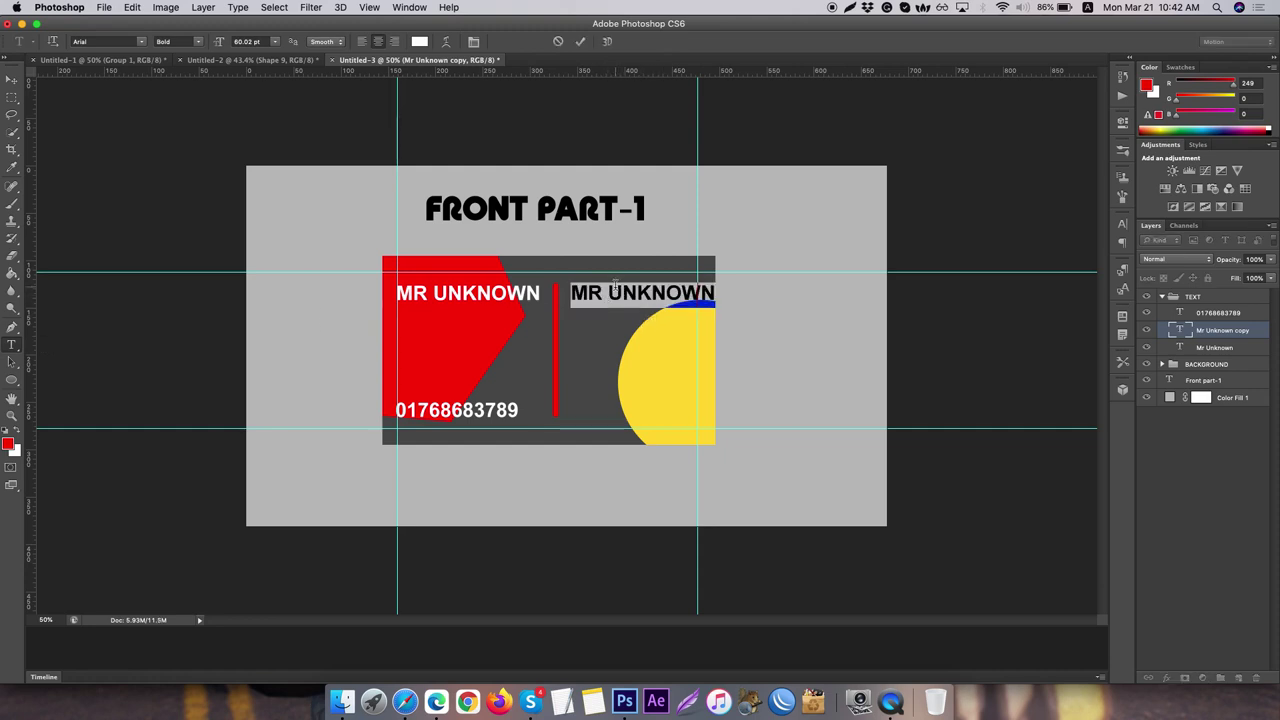
text(B)
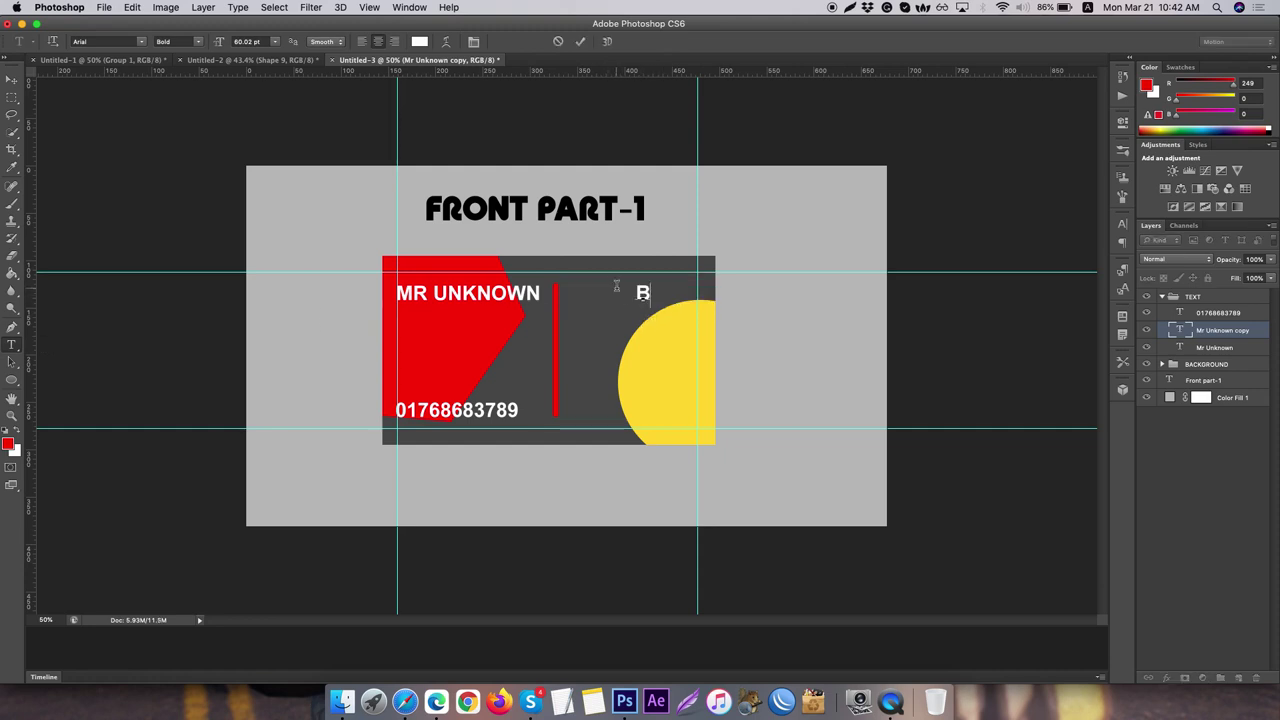
text(TECH ONE)
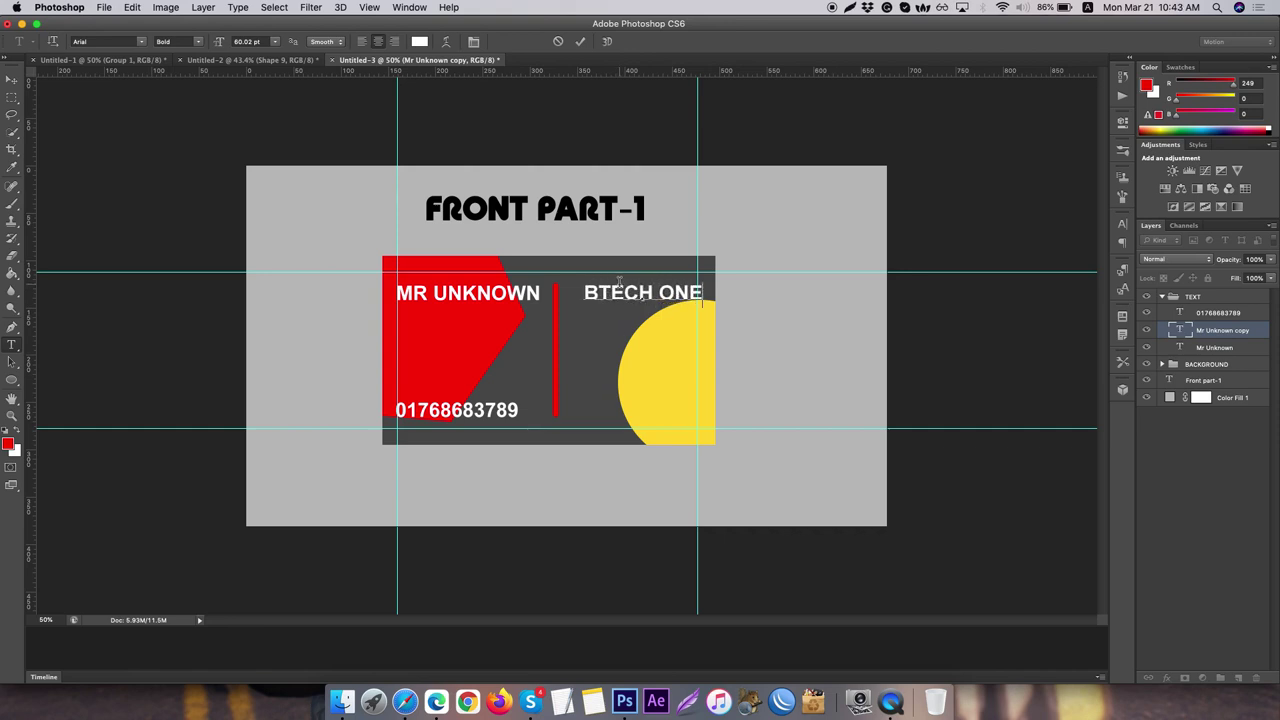
click(12, 80)
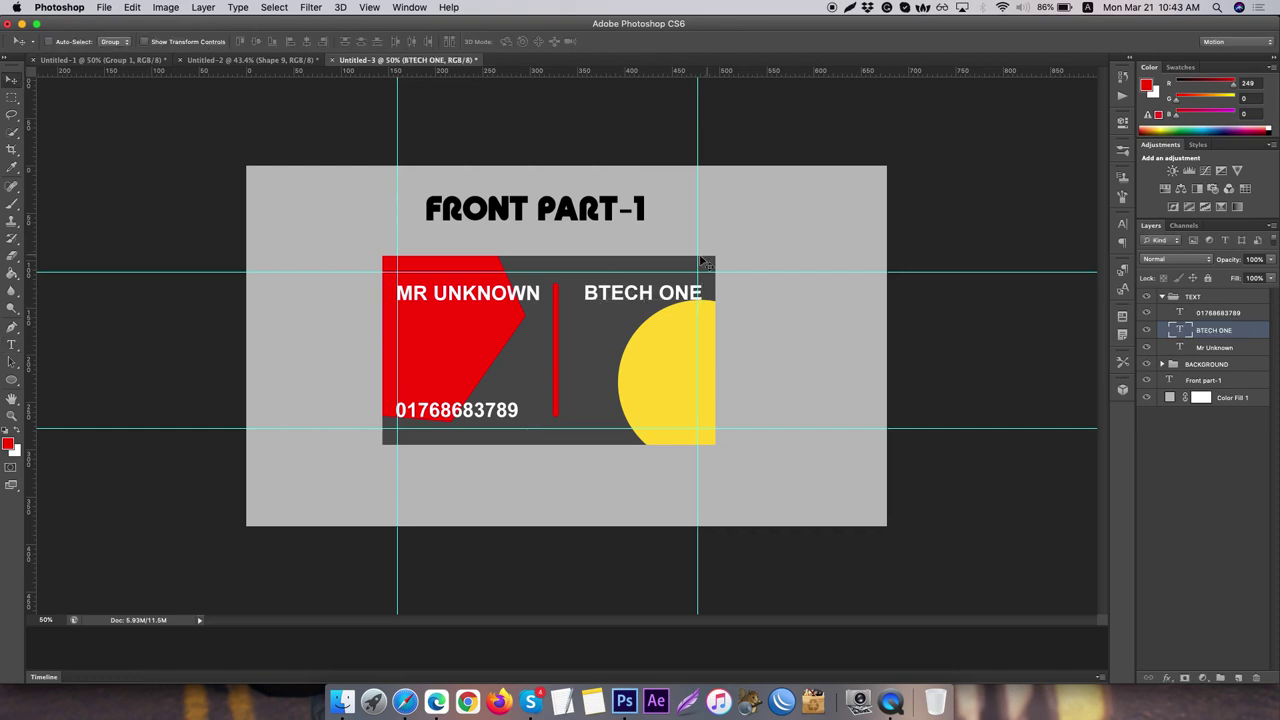
drag(656, 296, 642, 297)
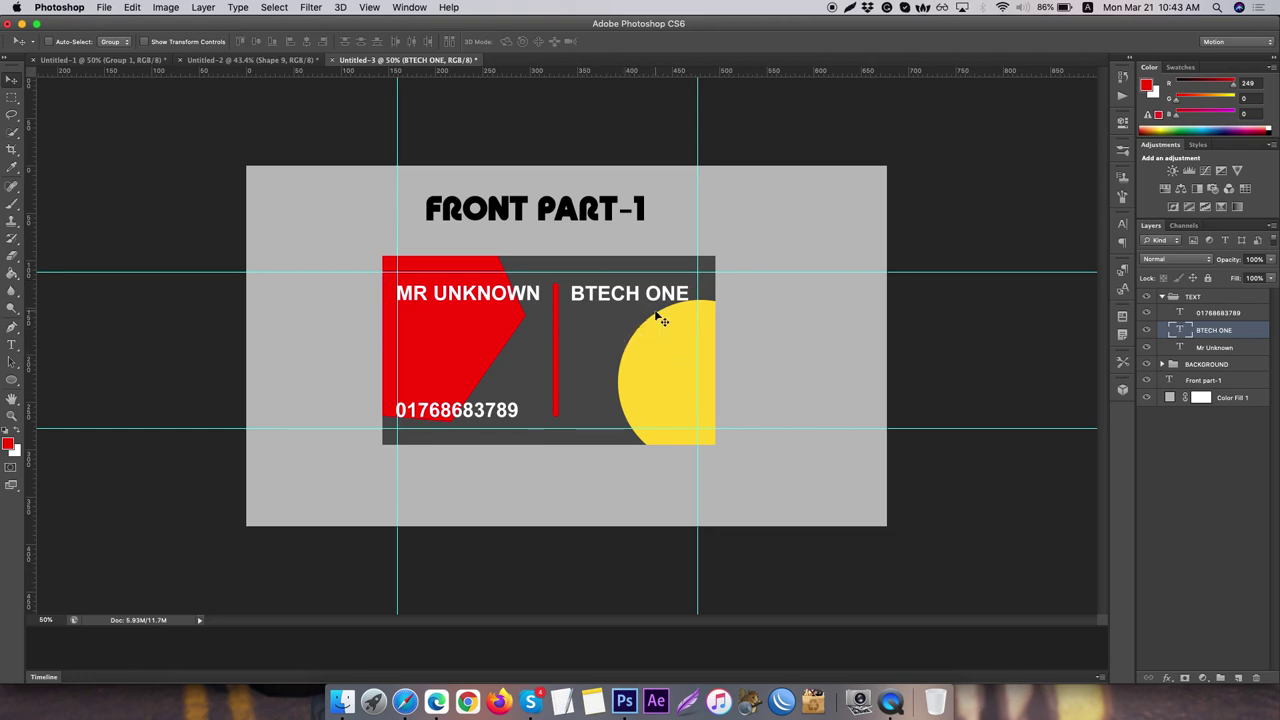
- Draw a red checkmark custom shape beside the yellow circle
click(10, 381)
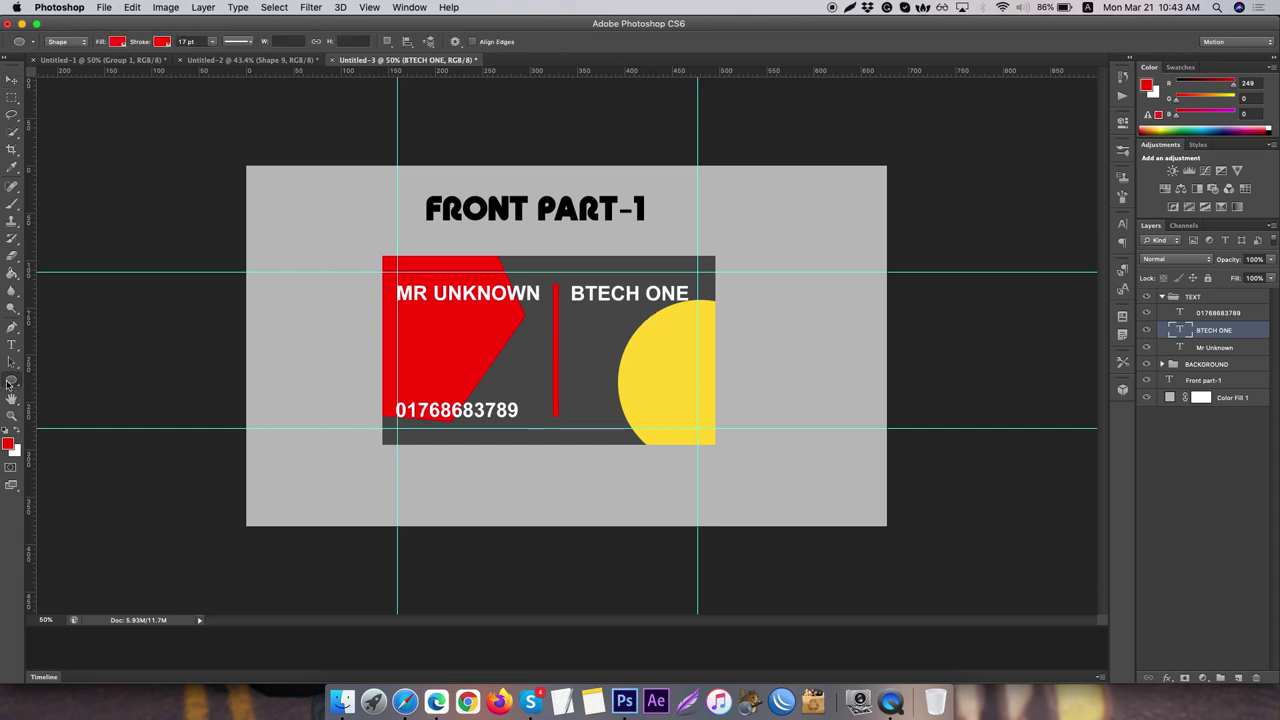
click(72, 440)
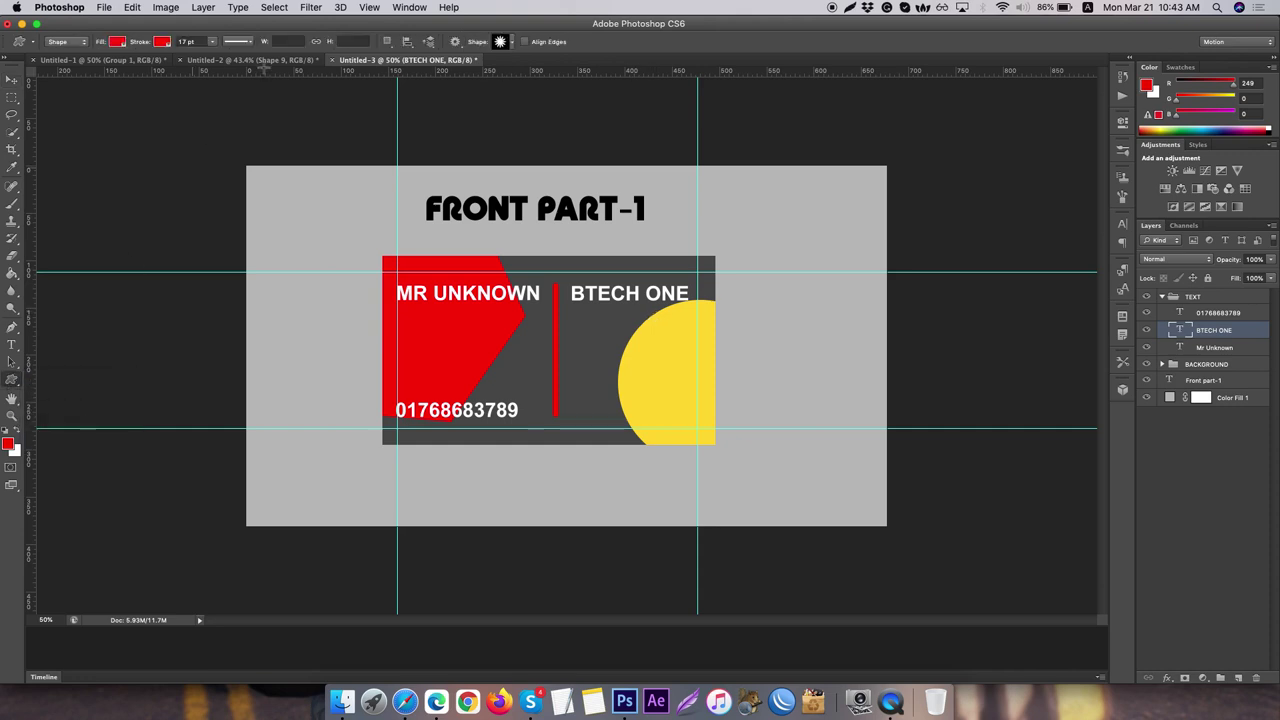
click(509, 41)
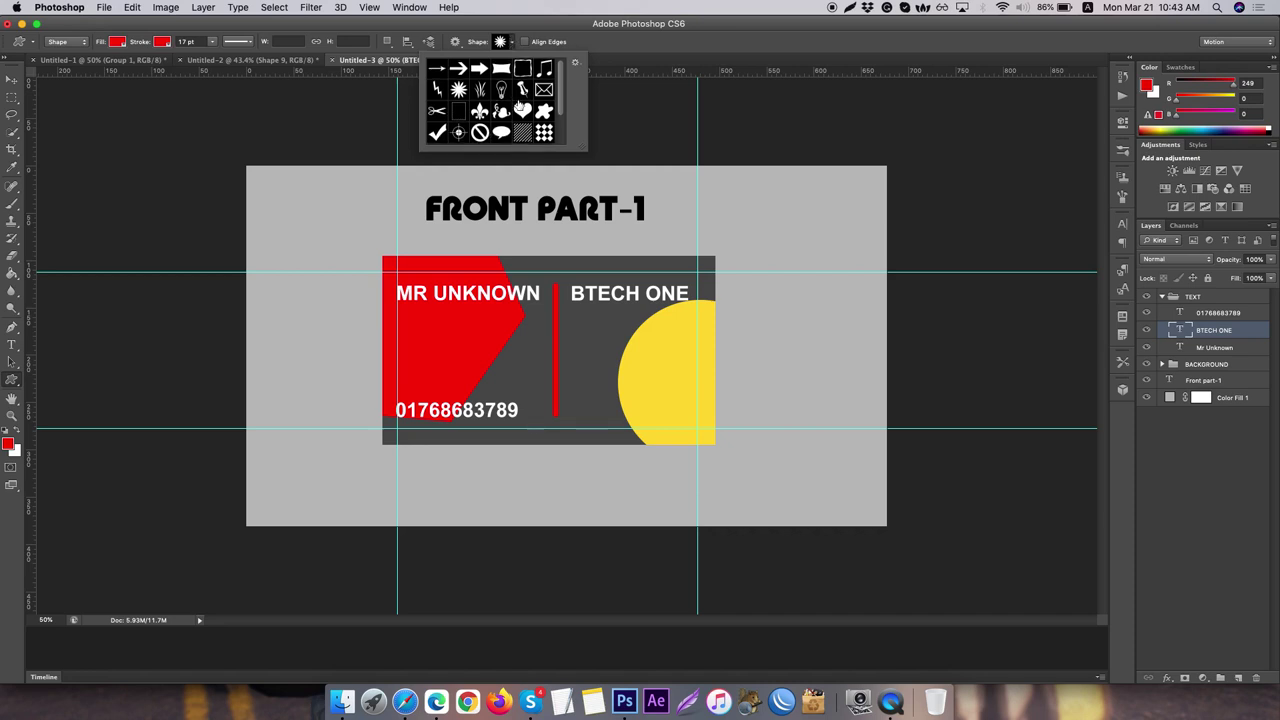
scroll(515, 104, down, 3)
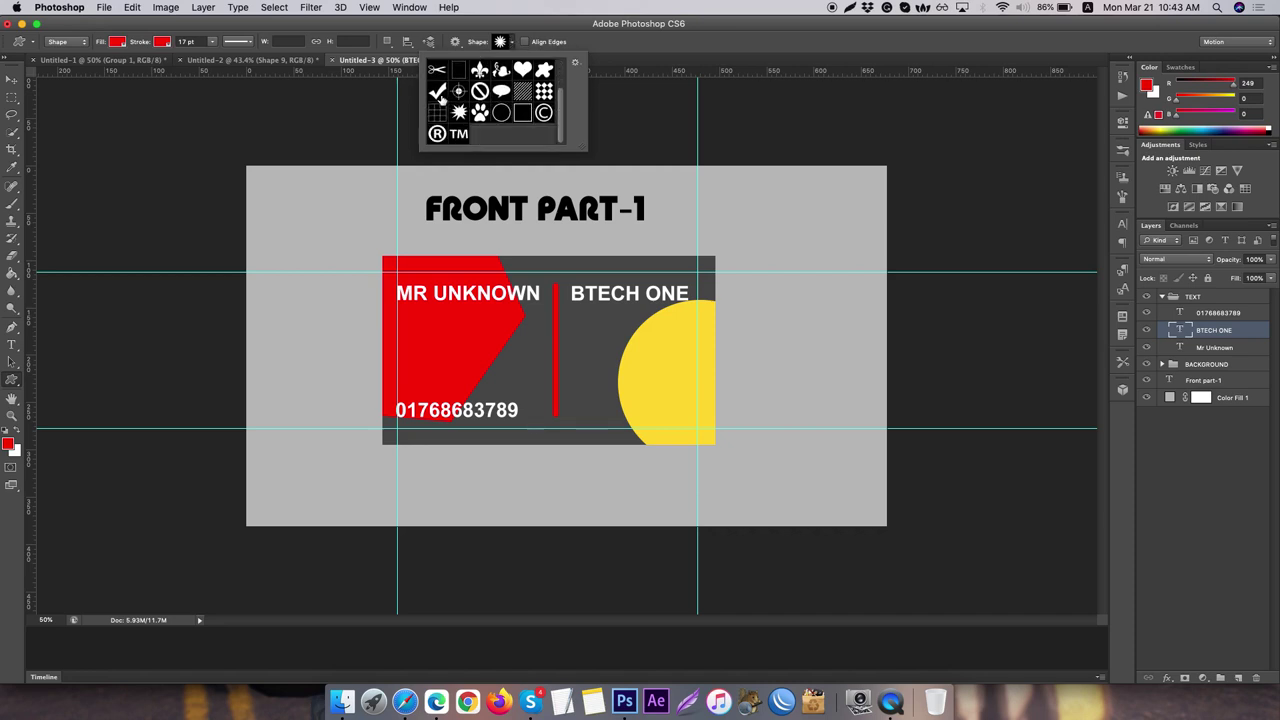
click(437, 92)
drag(586, 341, 648, 388)
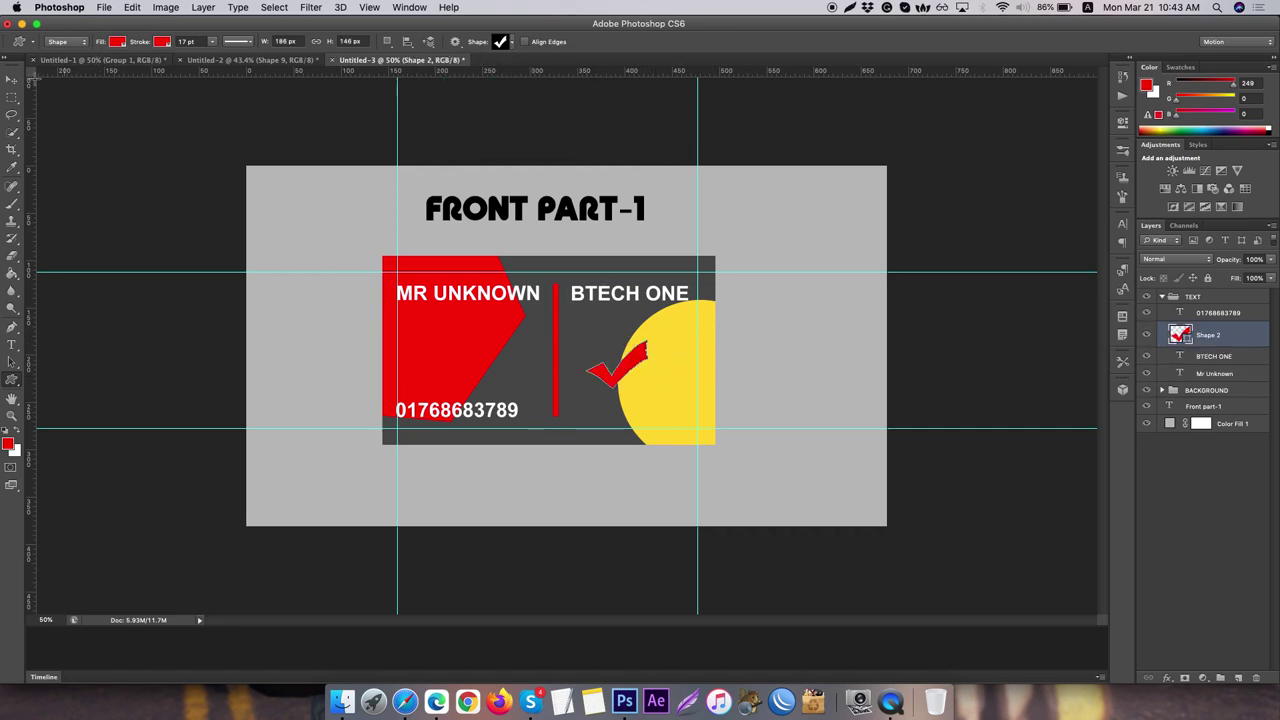
- Enlarge the checkmark to about 153% with Free Transform
key(v)
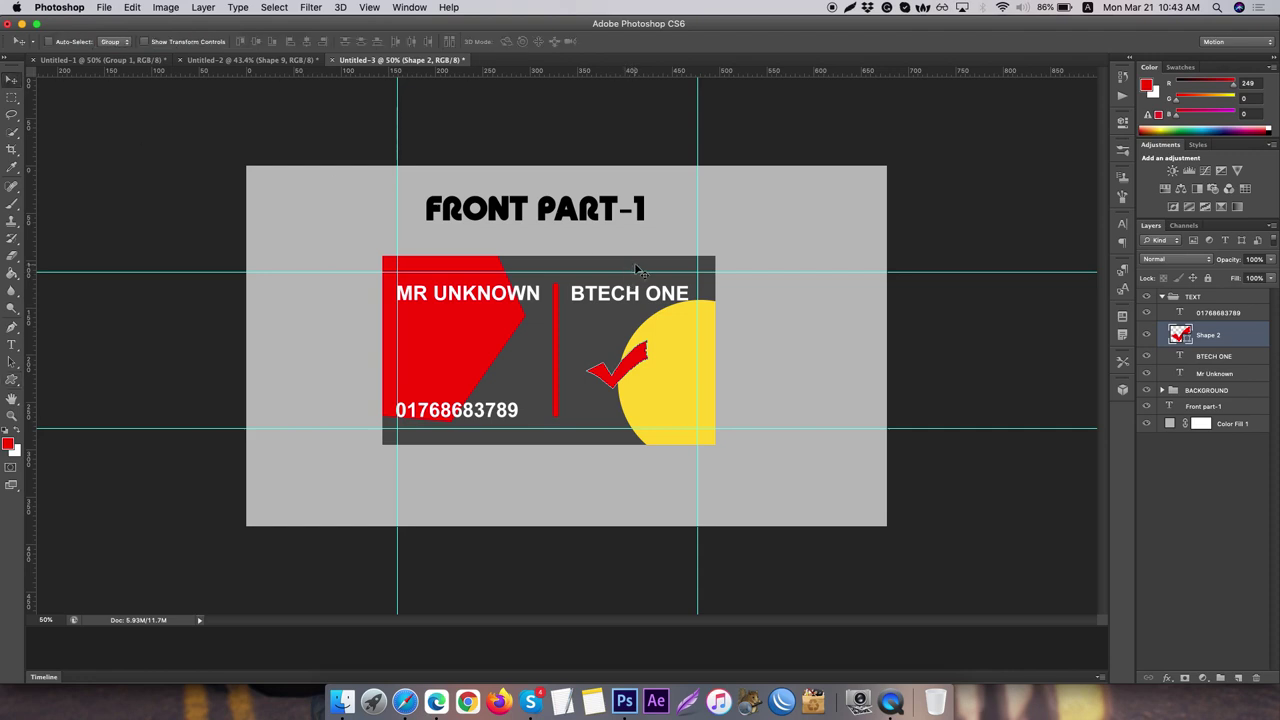
key(super+t)
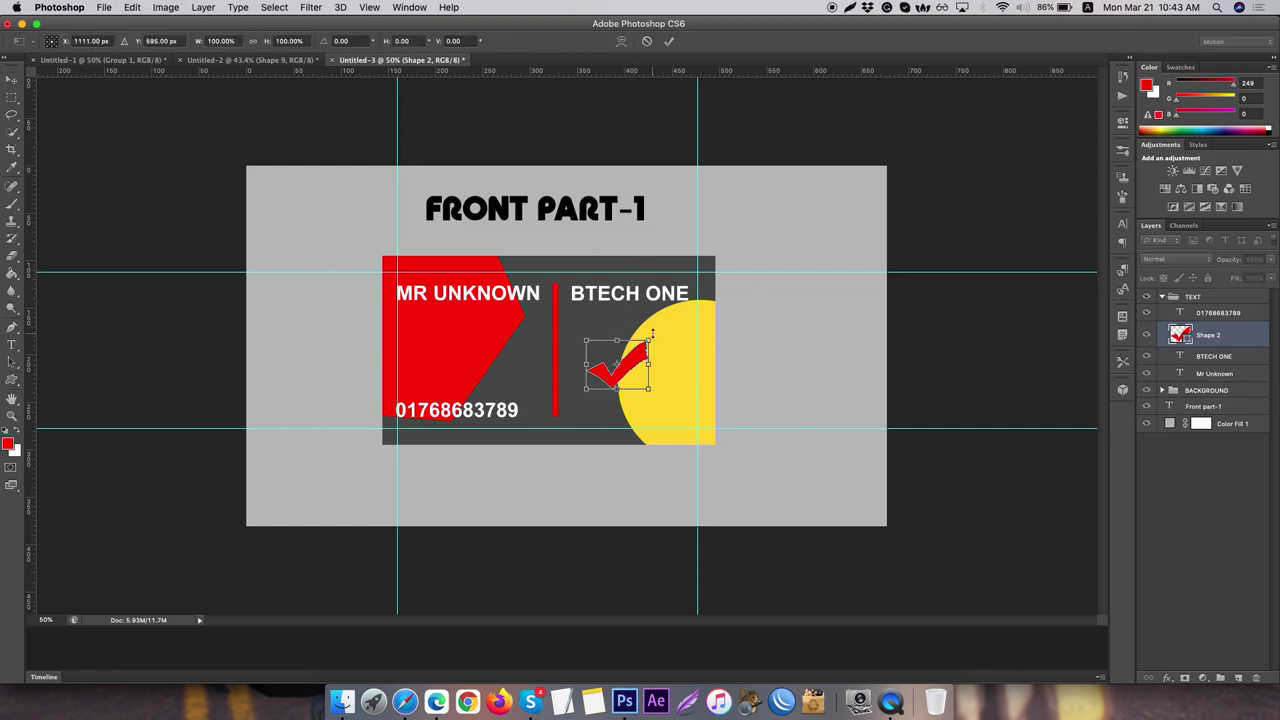
drag(649, 340, 681, 315)
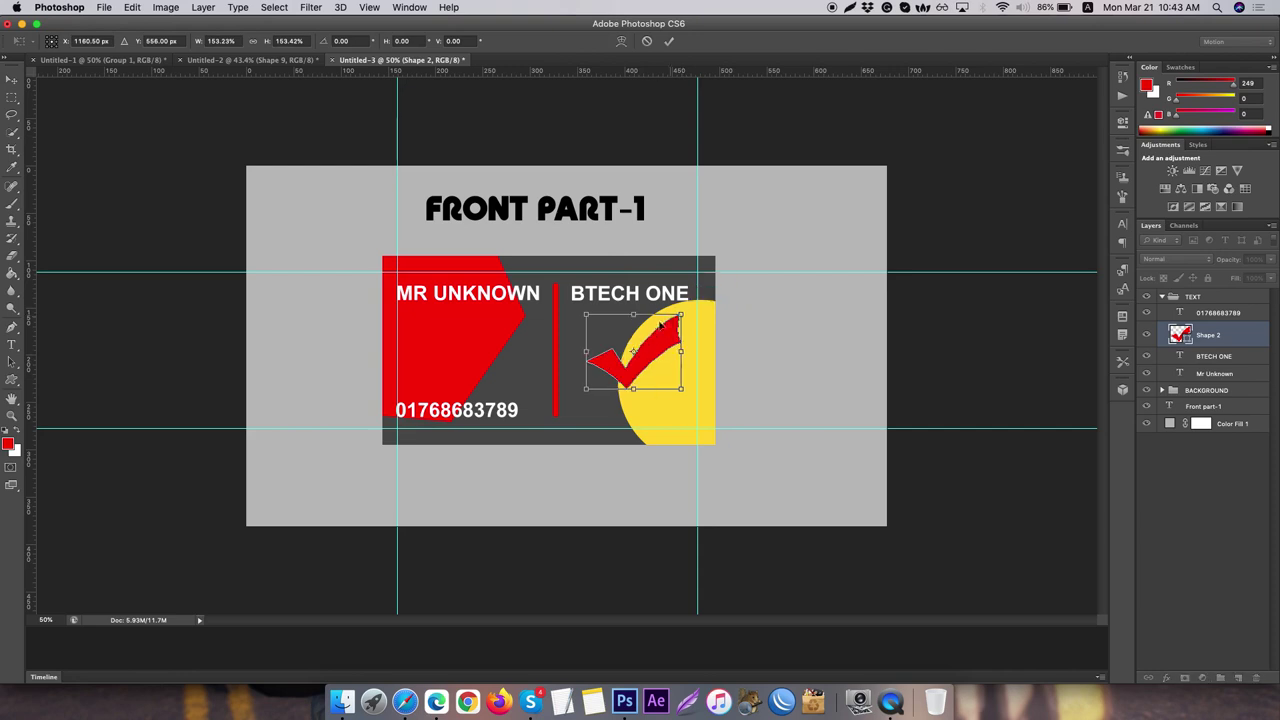
key(Return)
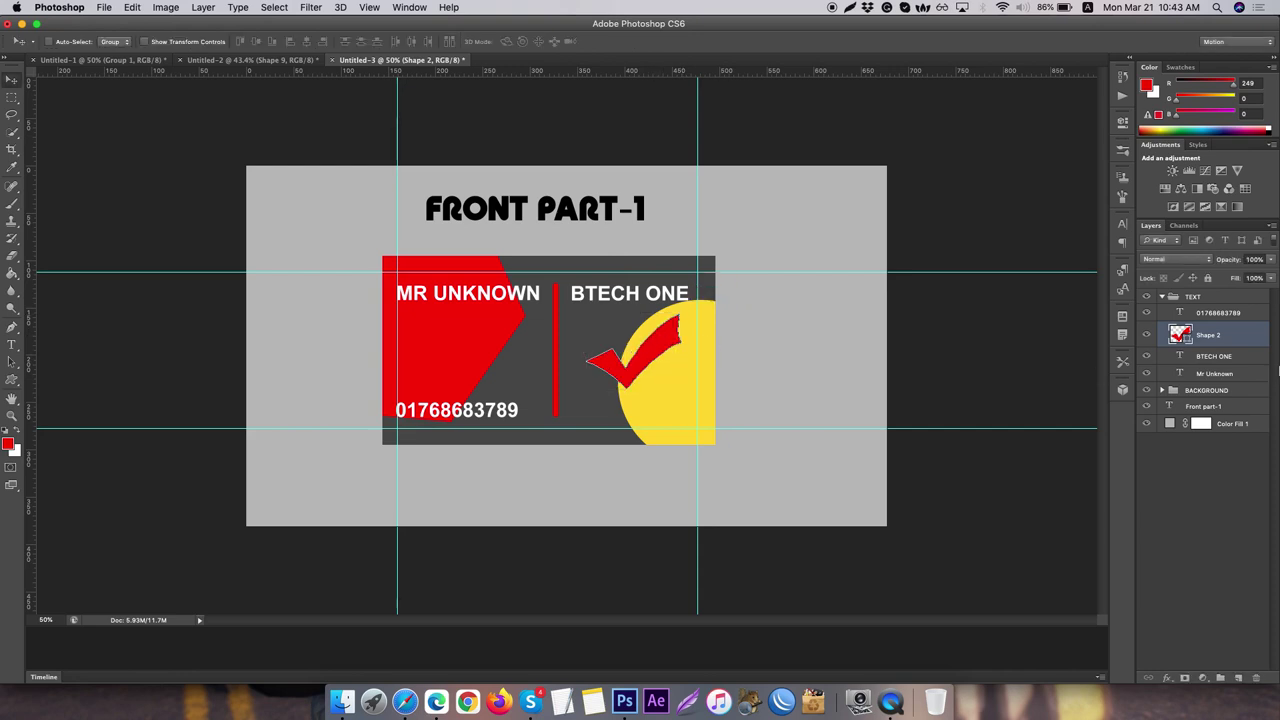
- Rasterize the checkmark layer and add a Color Overlay layer style to it
right_click(1257, 340)
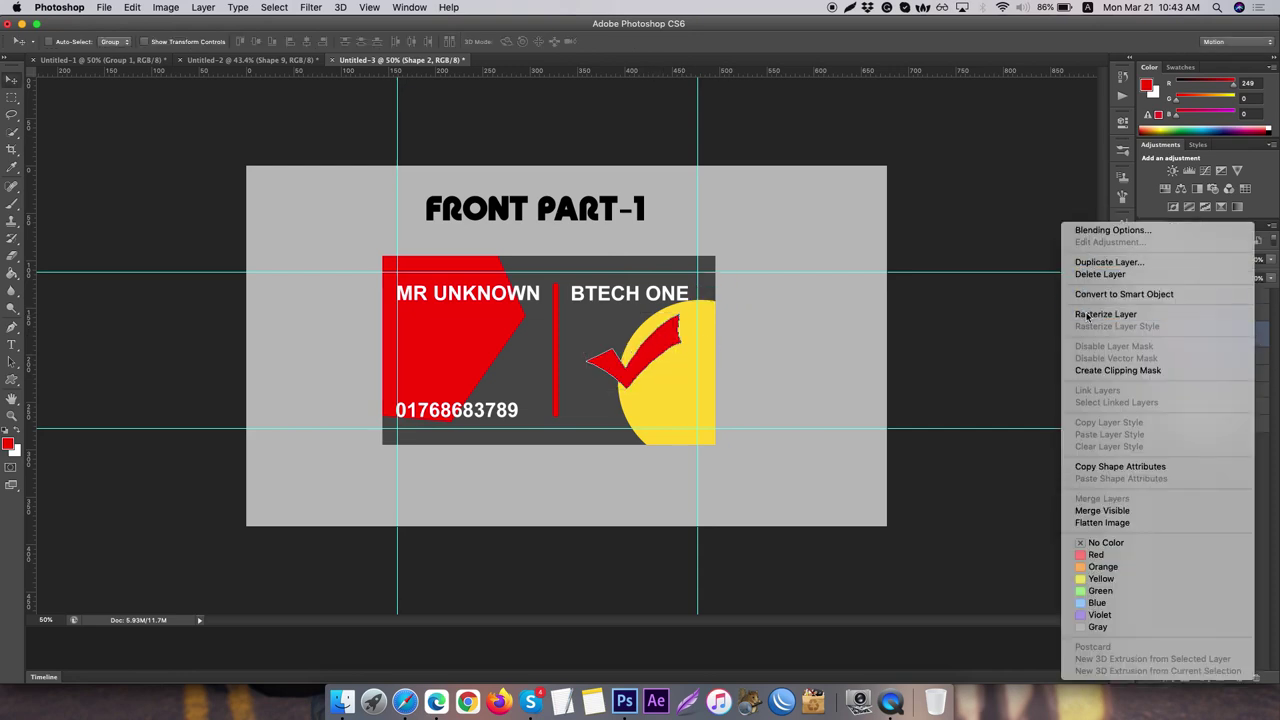
click(1087, 317)
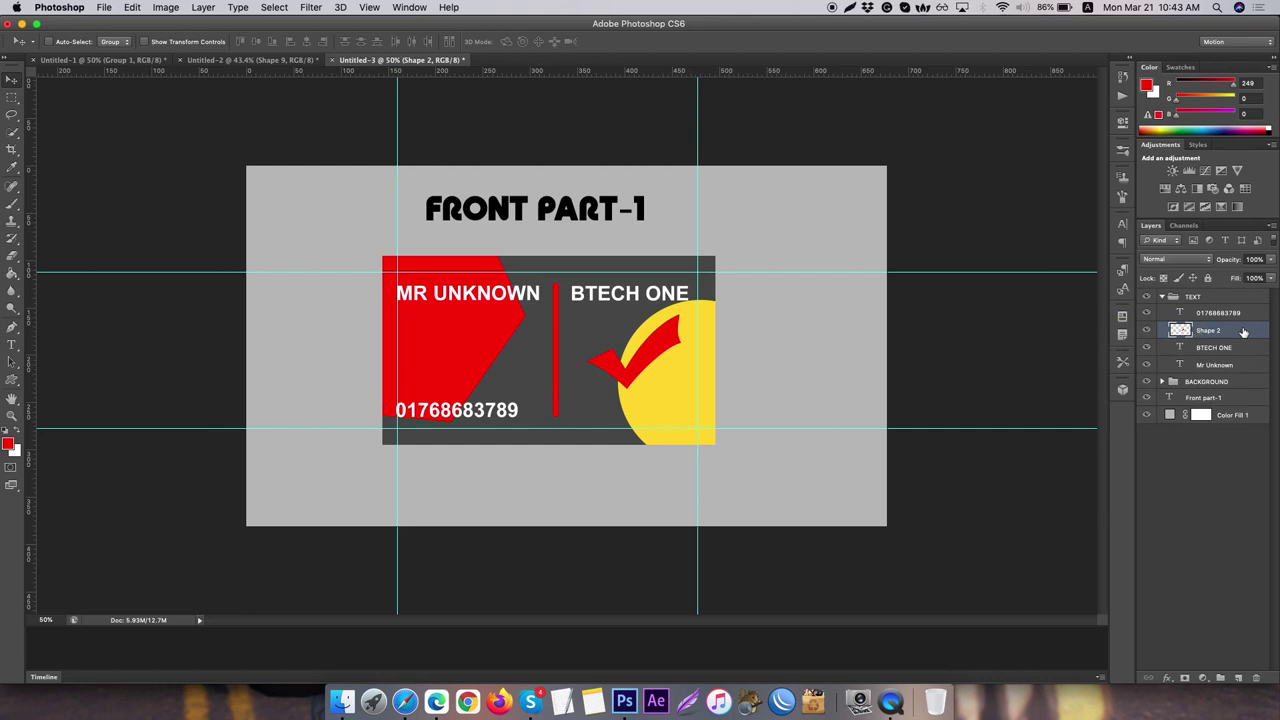
double_click(1243, 332)
click(420, 228)
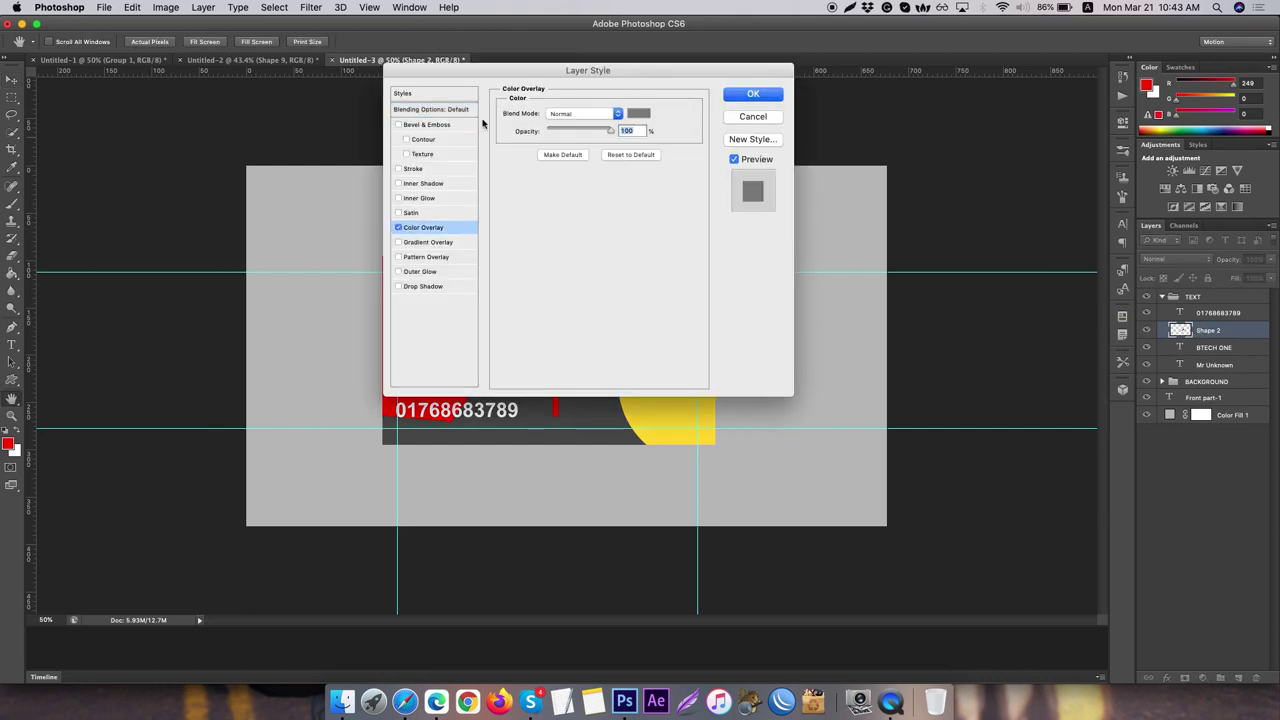
drag(512, 83, 991, 162)
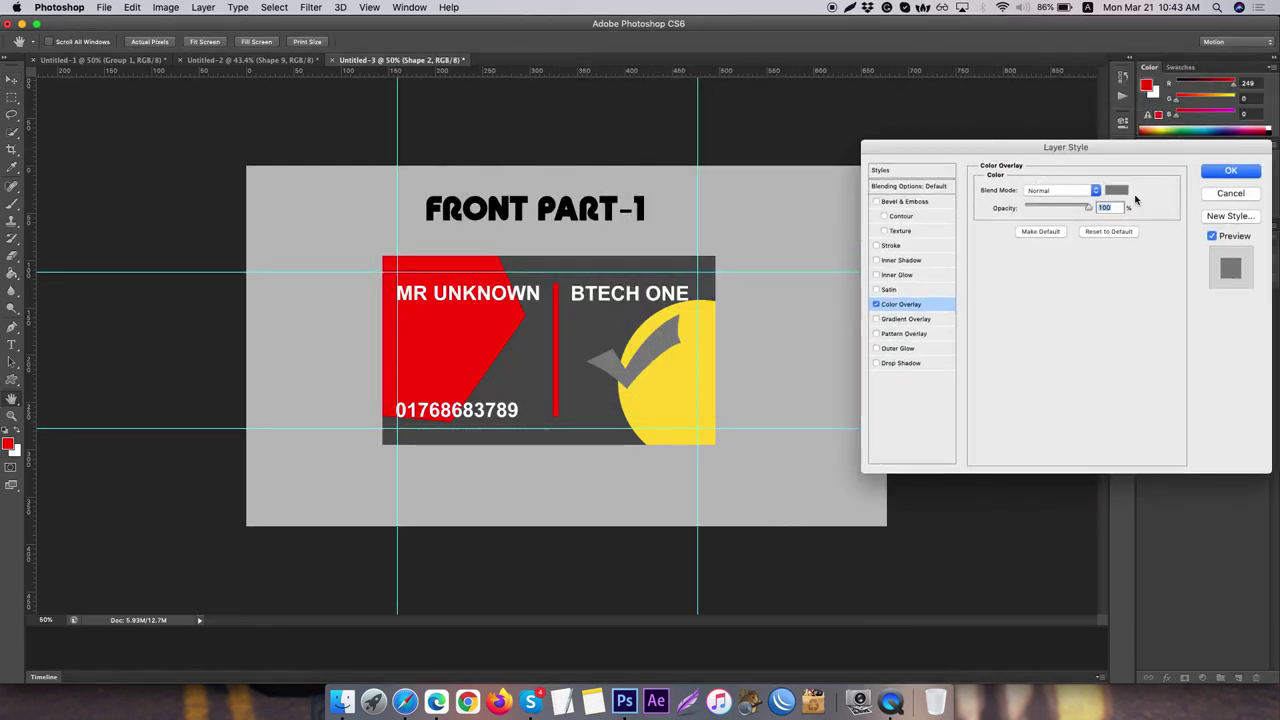
click(1115, 190)
- Try green, yellow-green, red-orange, blue and pink overlay colours in the Color Picker
click(676, 277)
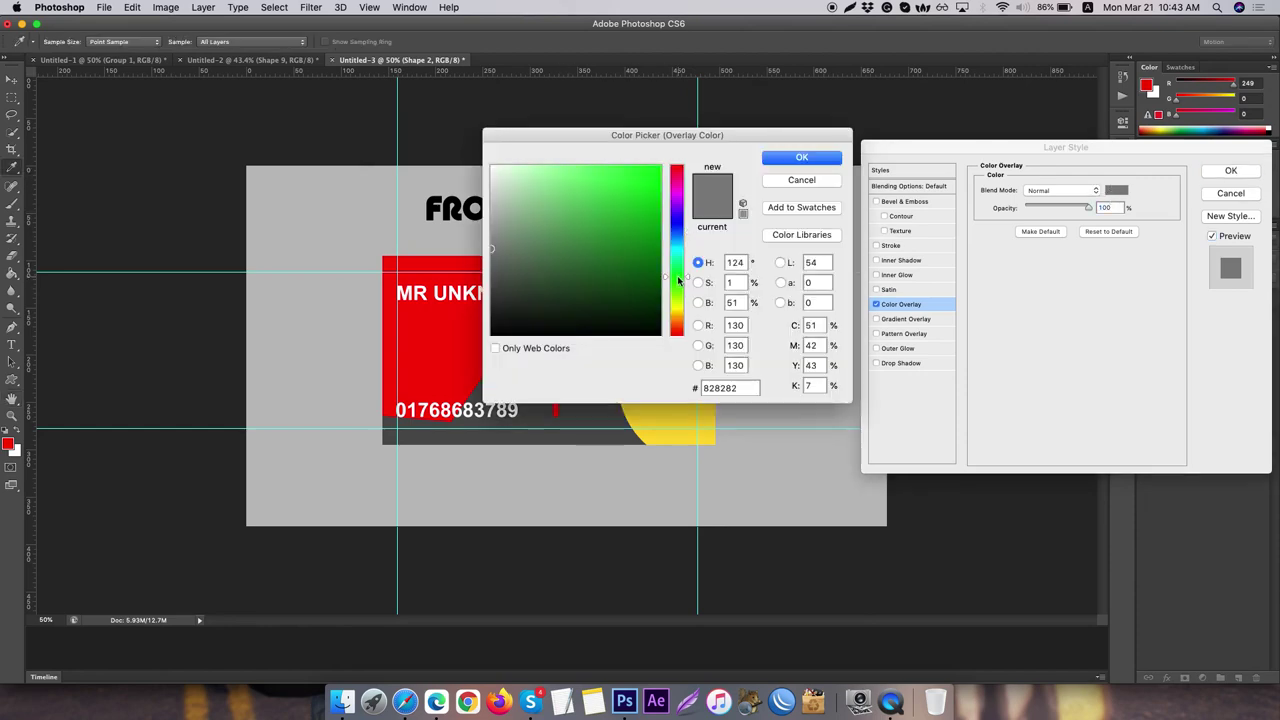
click(584, 192)
click(659, 167)
mouse_move(686, 134)
mouse_down()
mouse_move(47, 214)
mouse_move(428, 204)
mouse_move(339, 224)
mouse_up()
click(145, 257)
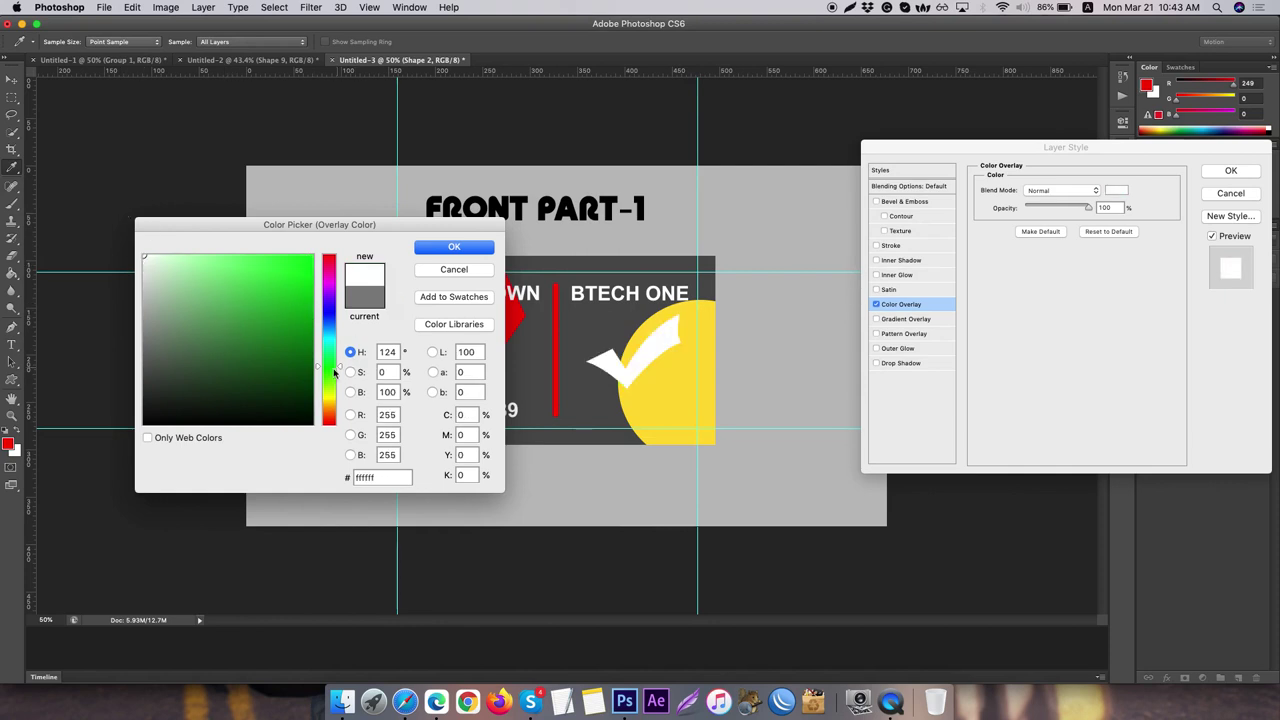
click(330, 392)
click(272, 256)
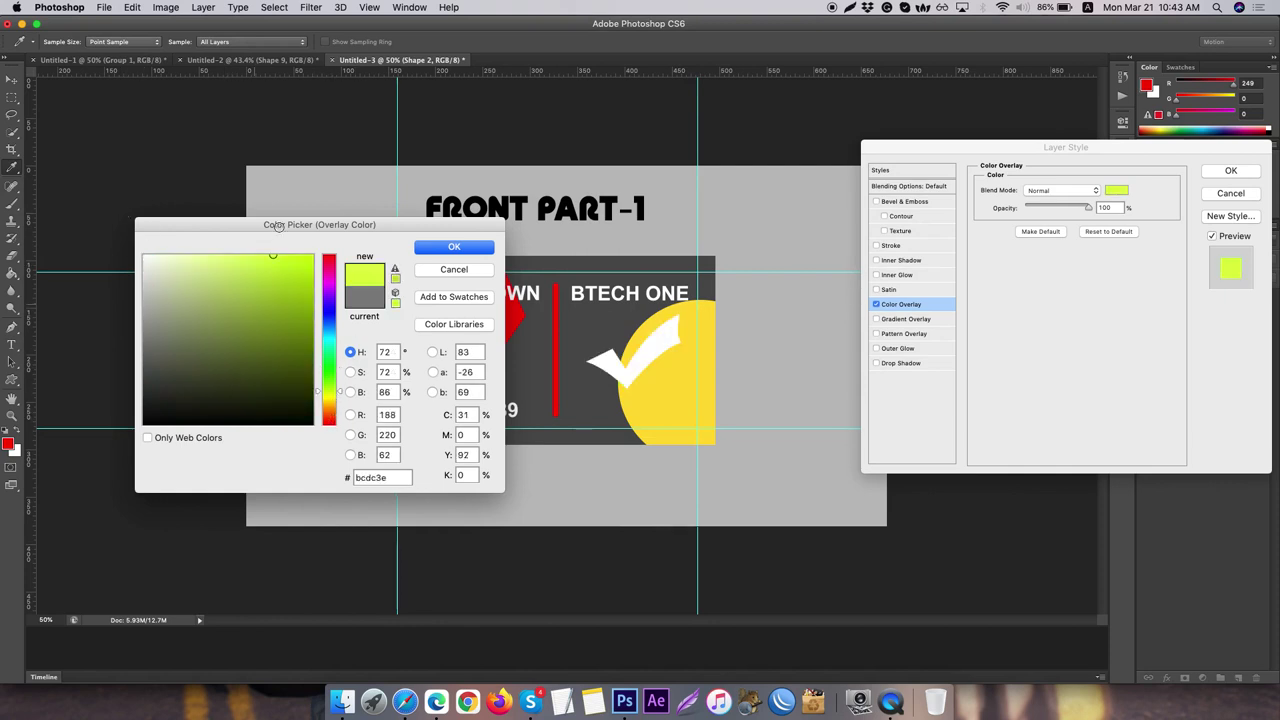
click(329, 416)
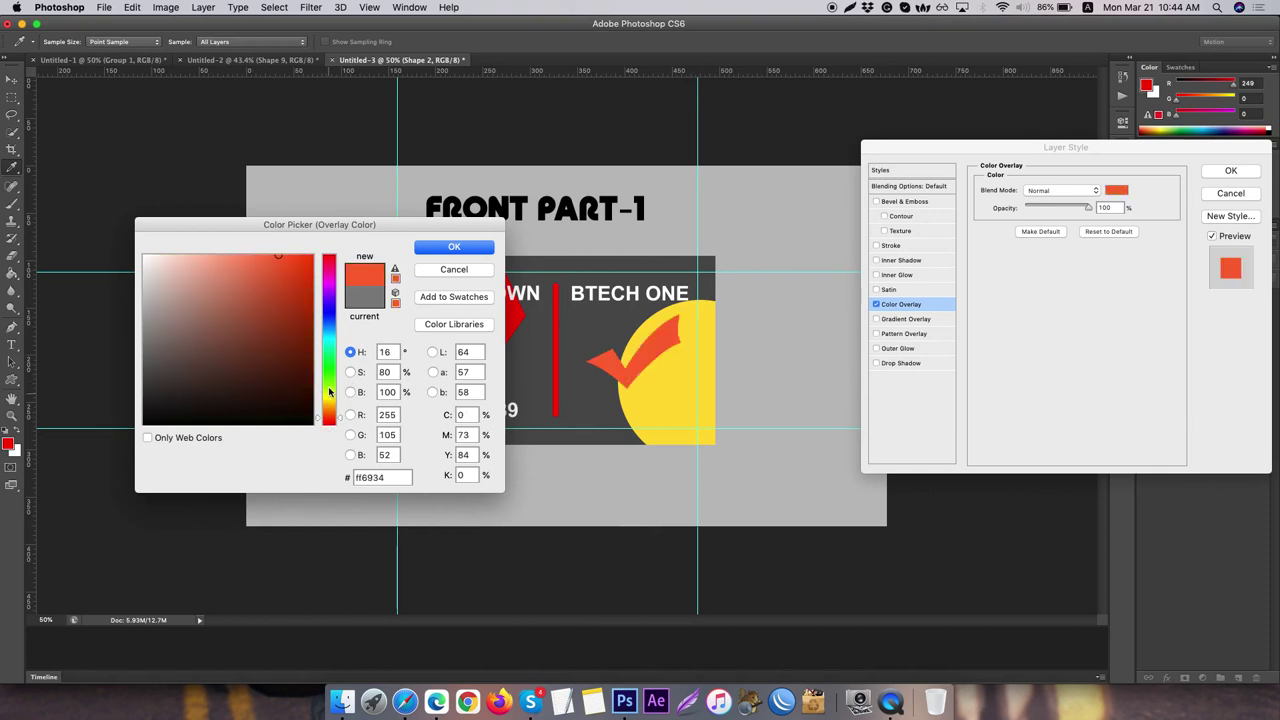
click(330, 365)
click(330, 310)
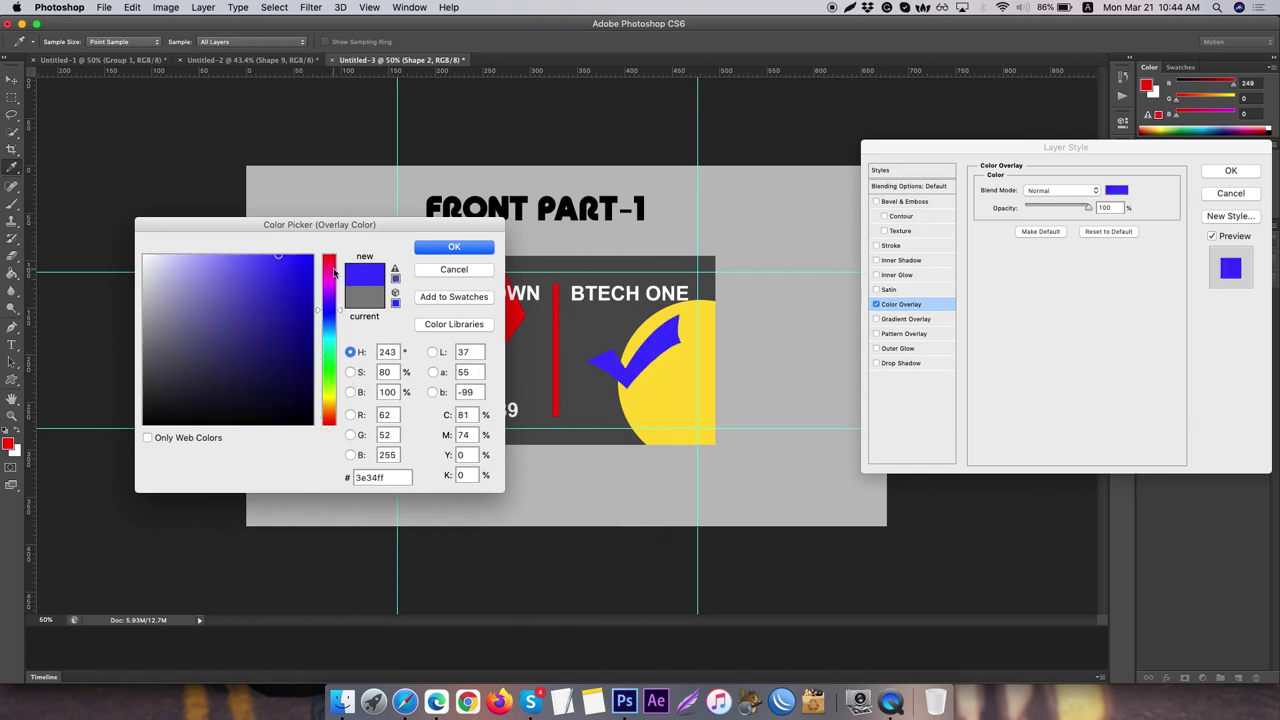
click(333, 266)
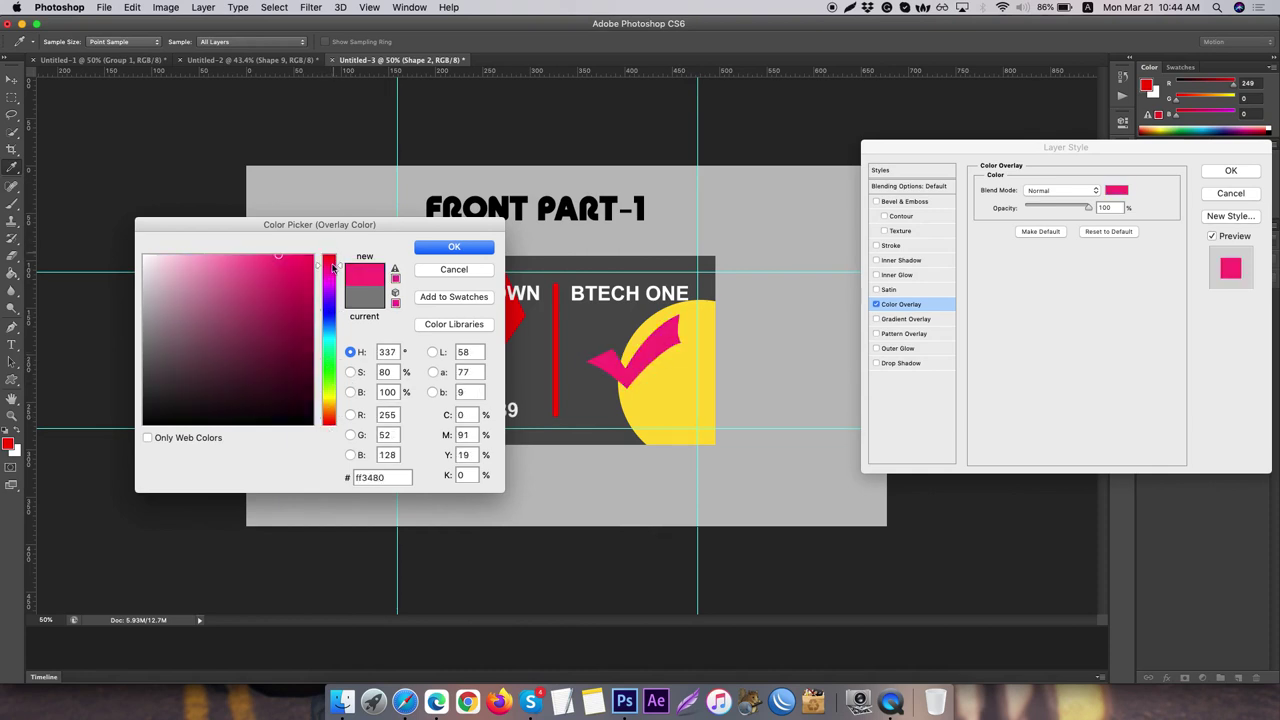
mouse_move(333, 266)
mouse_down()
mouse_move(333, 255)
mouse_move(331, 380)
mouse_move(334, 223)
mouse_up()
- Settle on pale lavender #e8e4ff for the overlay and apply the style
click(328, 410)
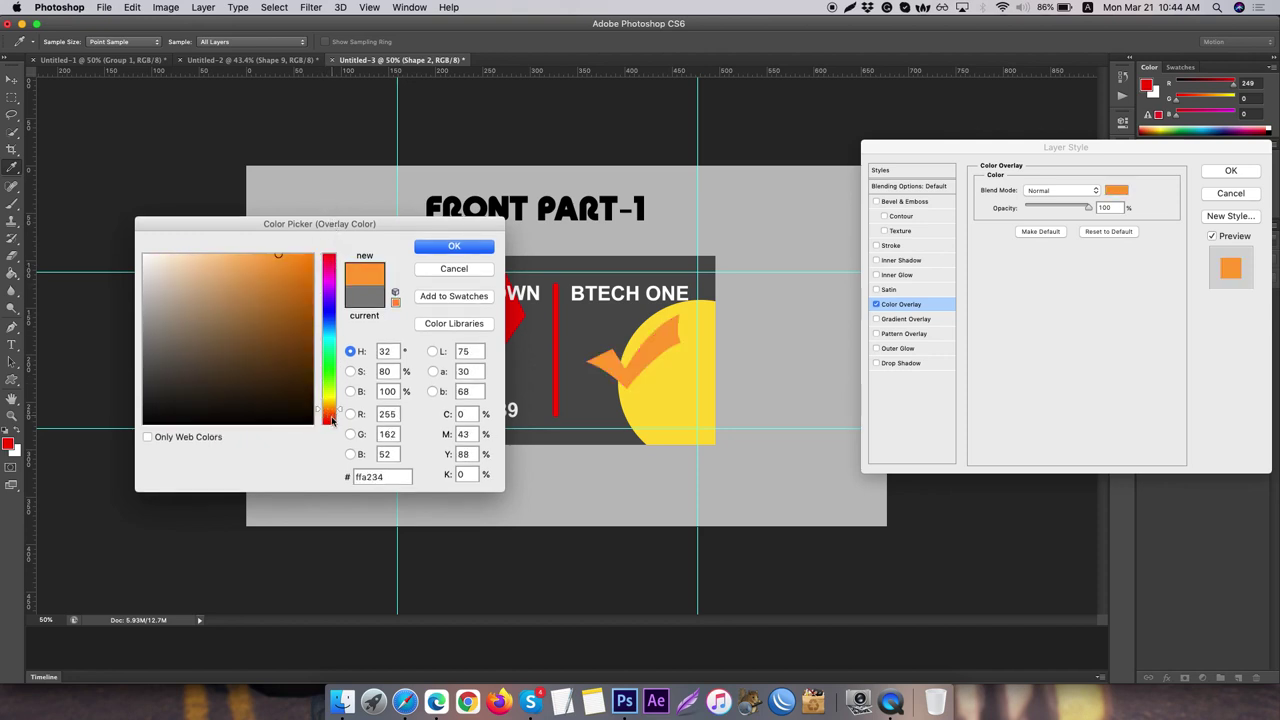
drag(333, 425, 337, 300)
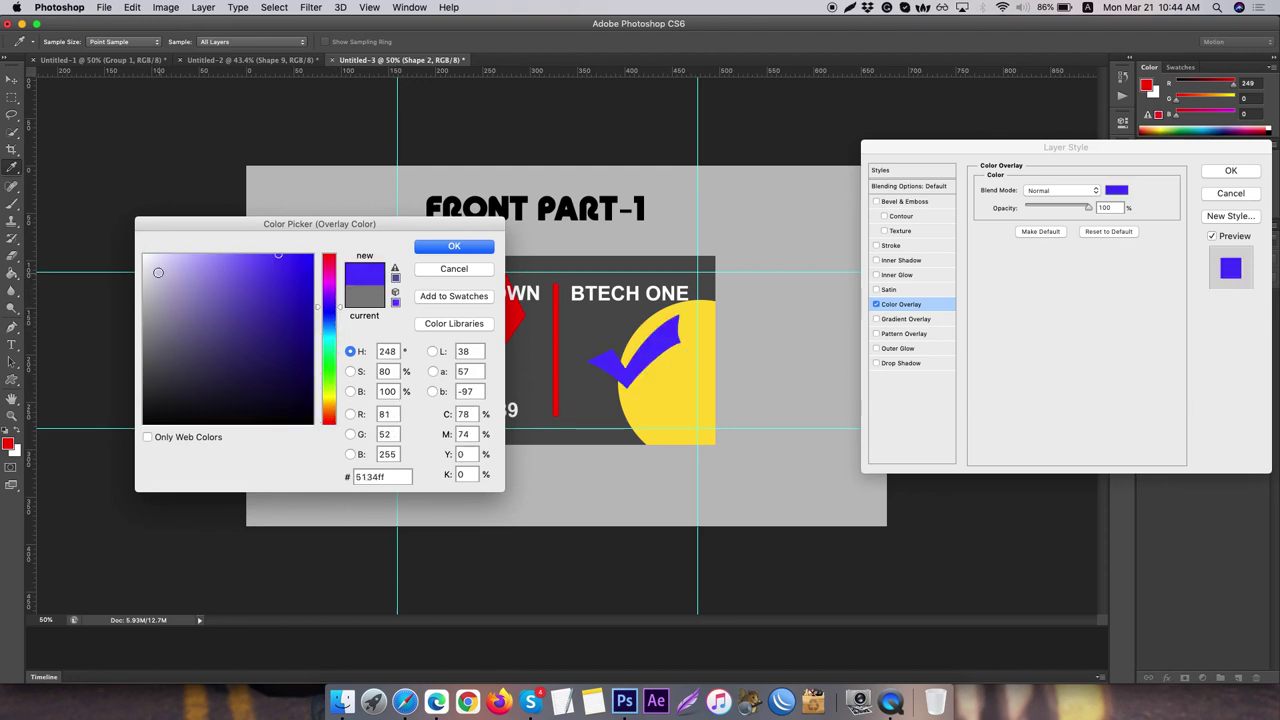
click(145, 256)
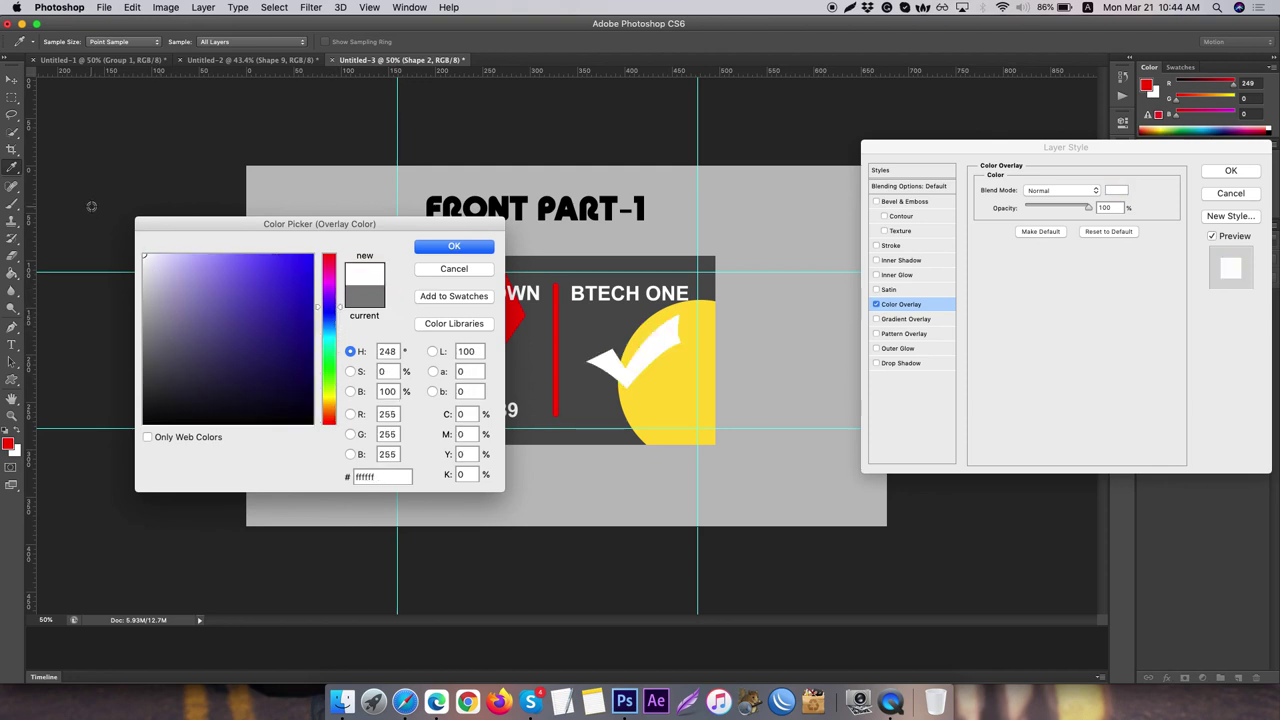
click(145, 280)
drag(196, 282, 160, 256)
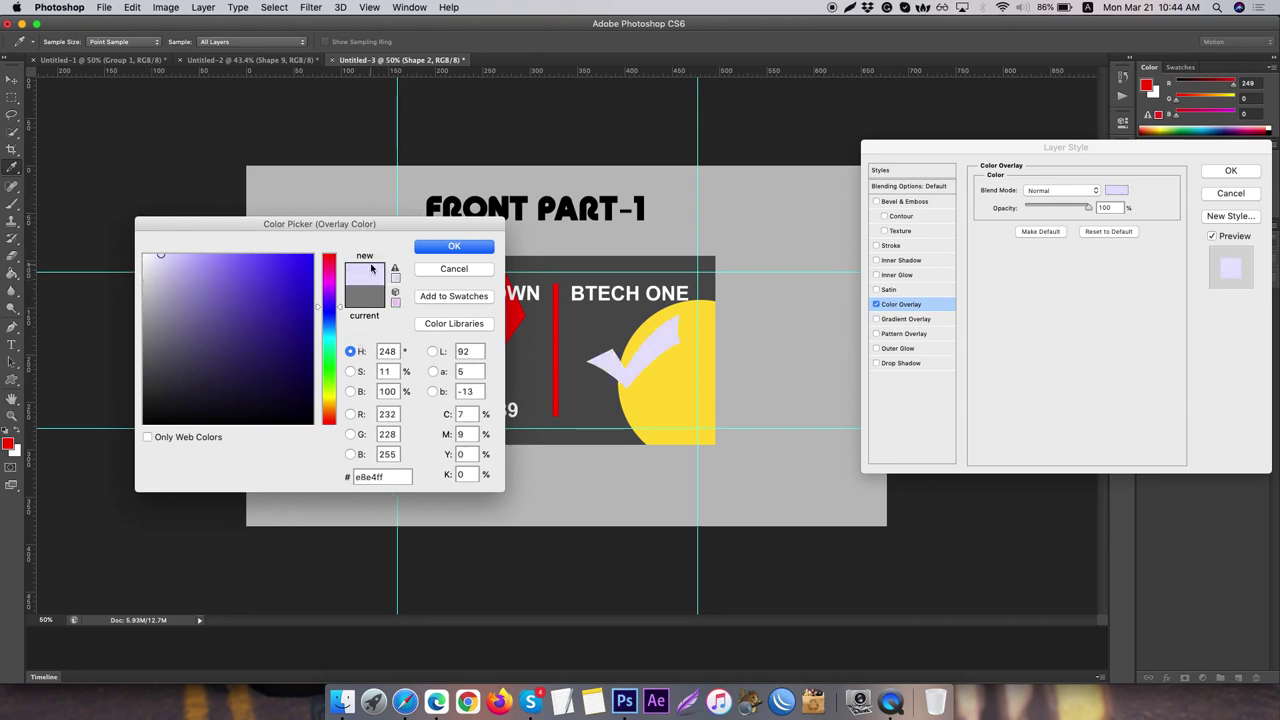
click(454, 246)
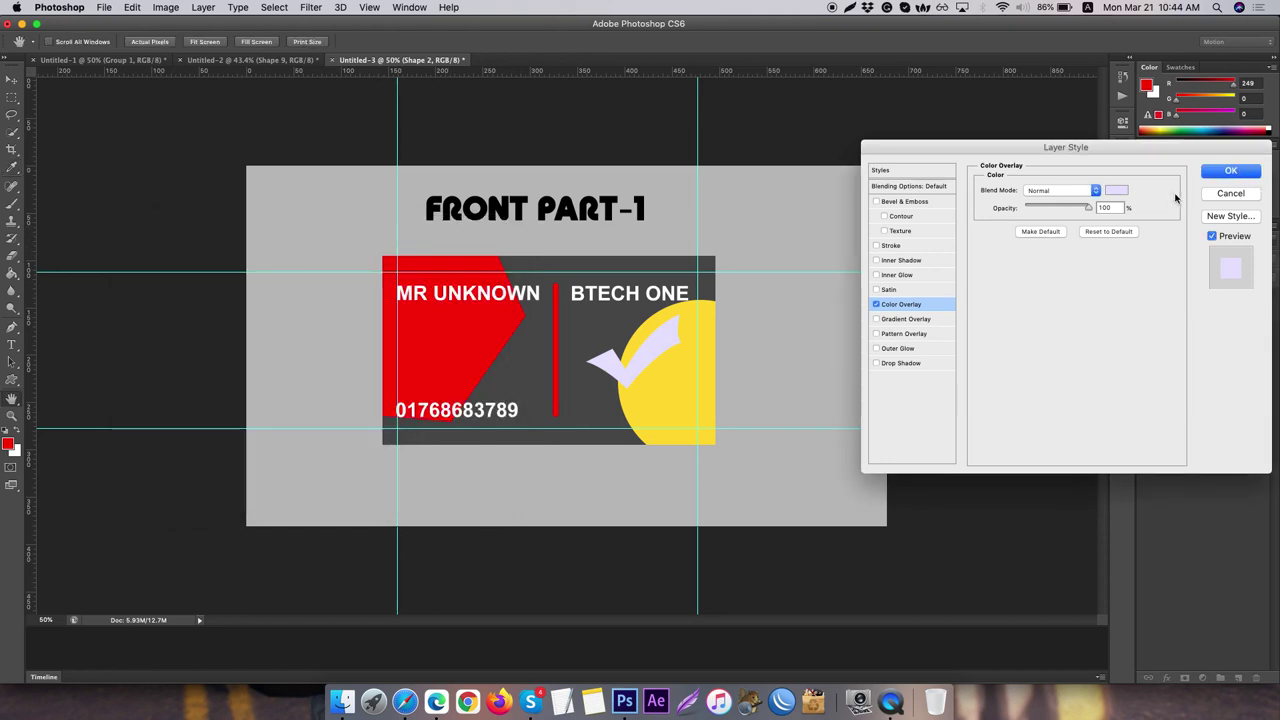
click(1232, 171)
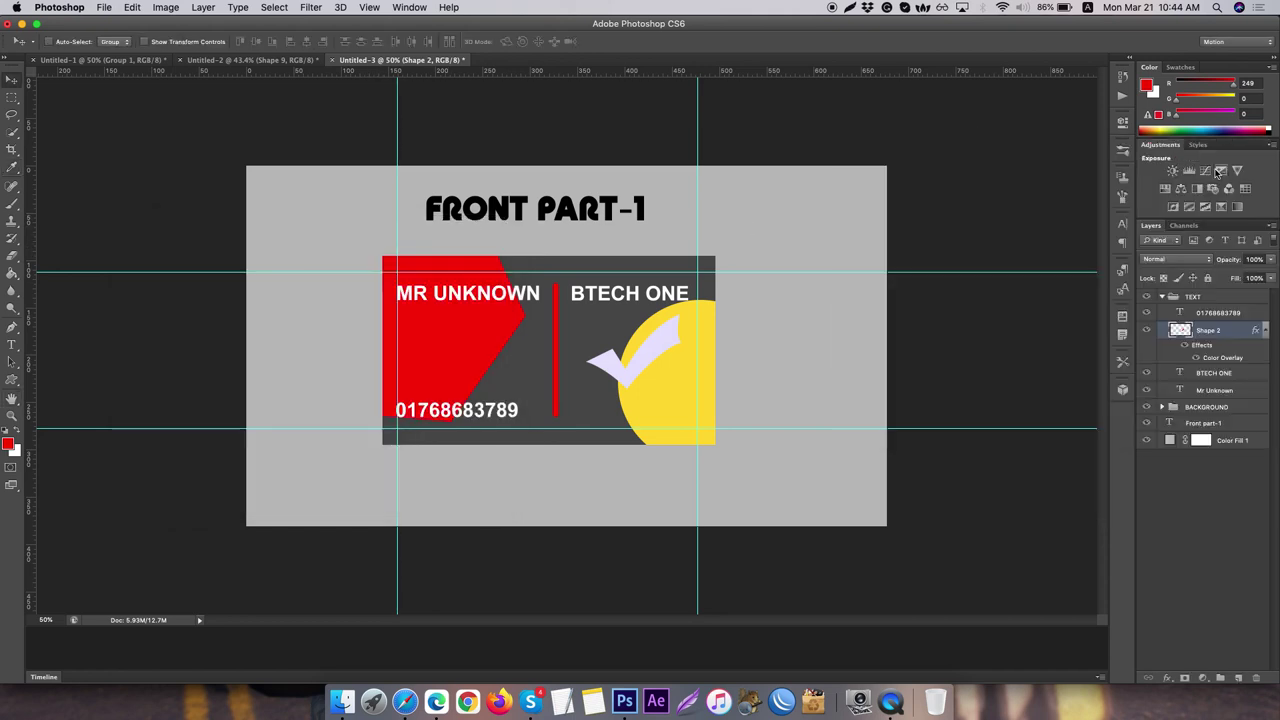
- Collapse the checkmark's effects list and delete an accidental empty text layer
click(1266, 331)
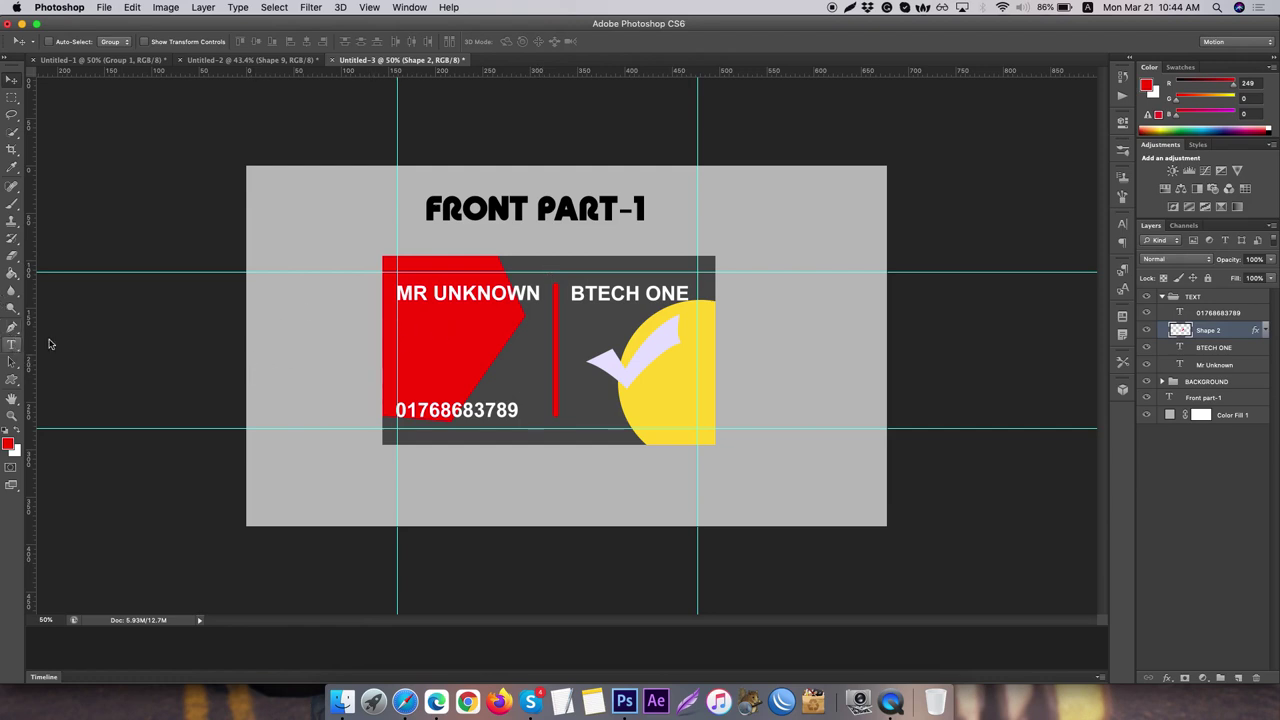
key(t)
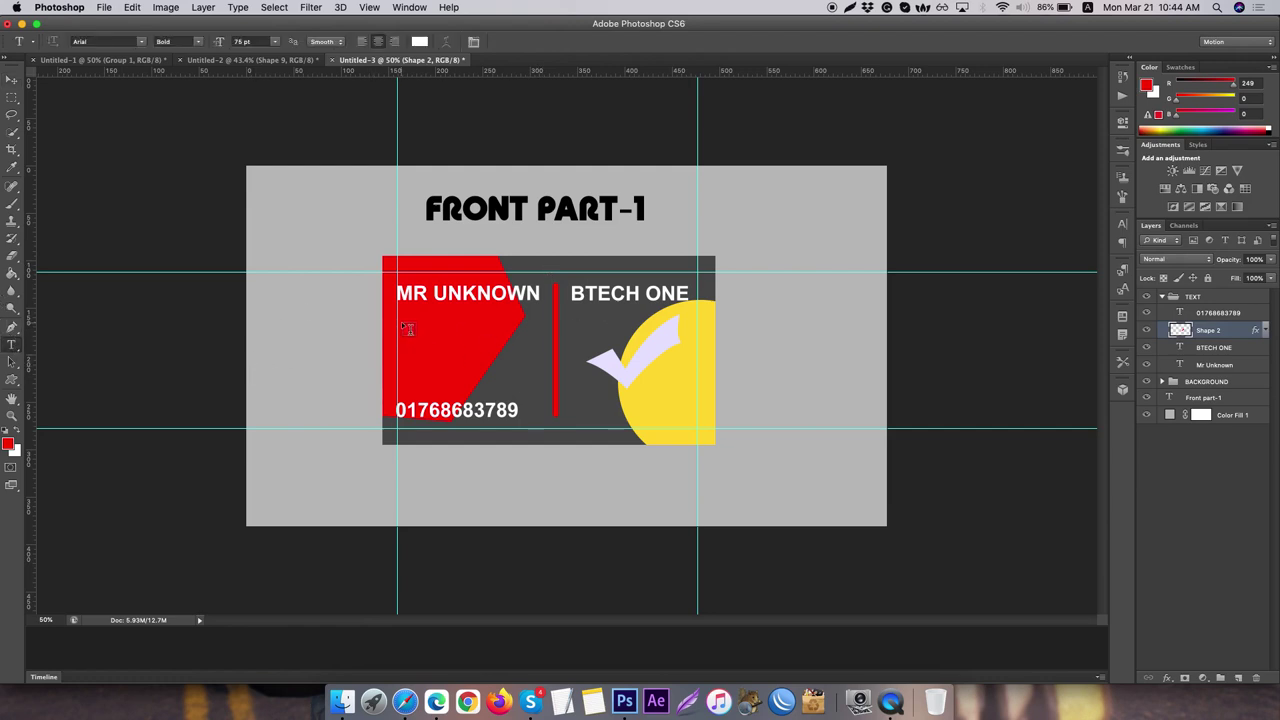
click(407, 330)
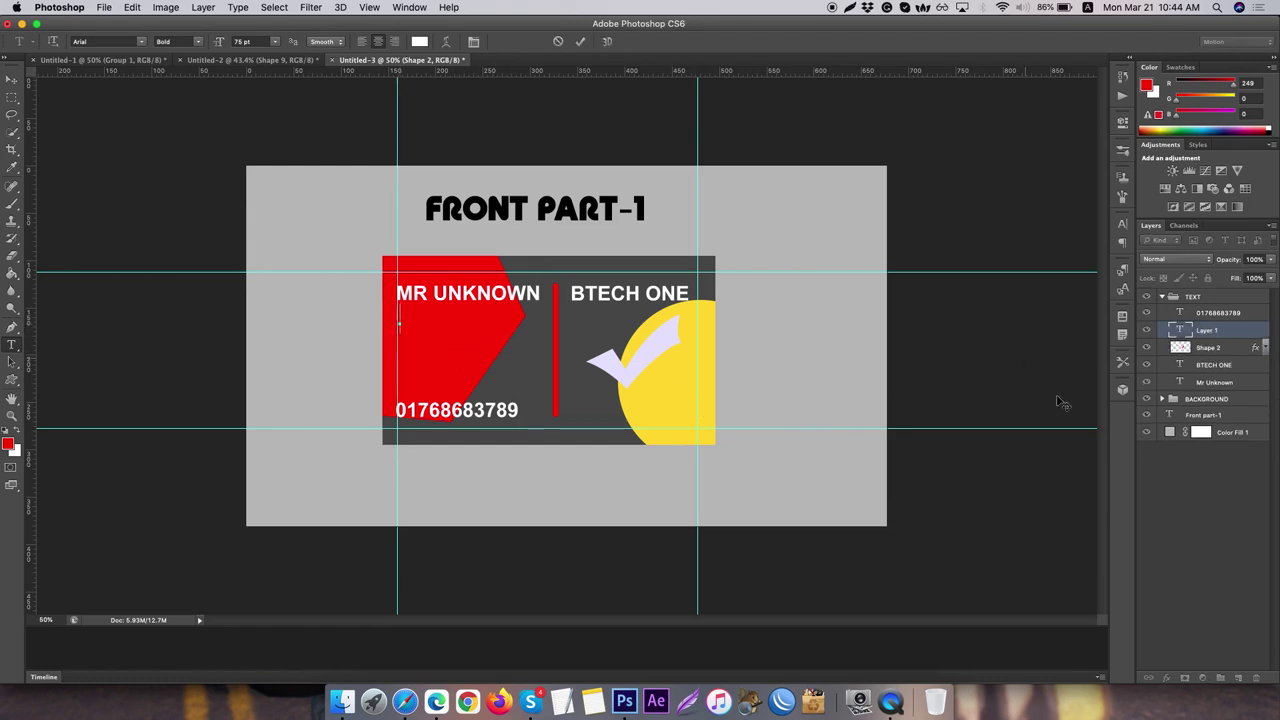
key(Escape)
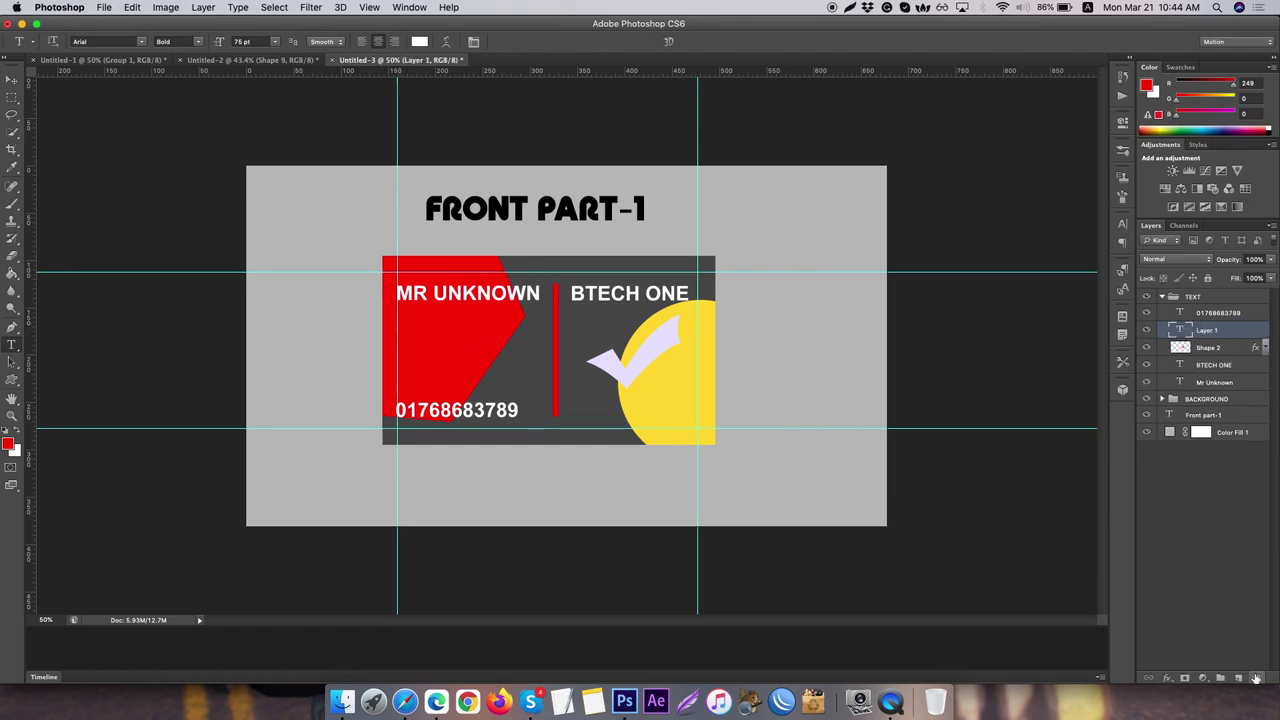
click(1256, 677)
- Toggle visibility of BTECH ONE and Mr Unknown, then duplicate the Mr Unknown layer
click(1238, 347)
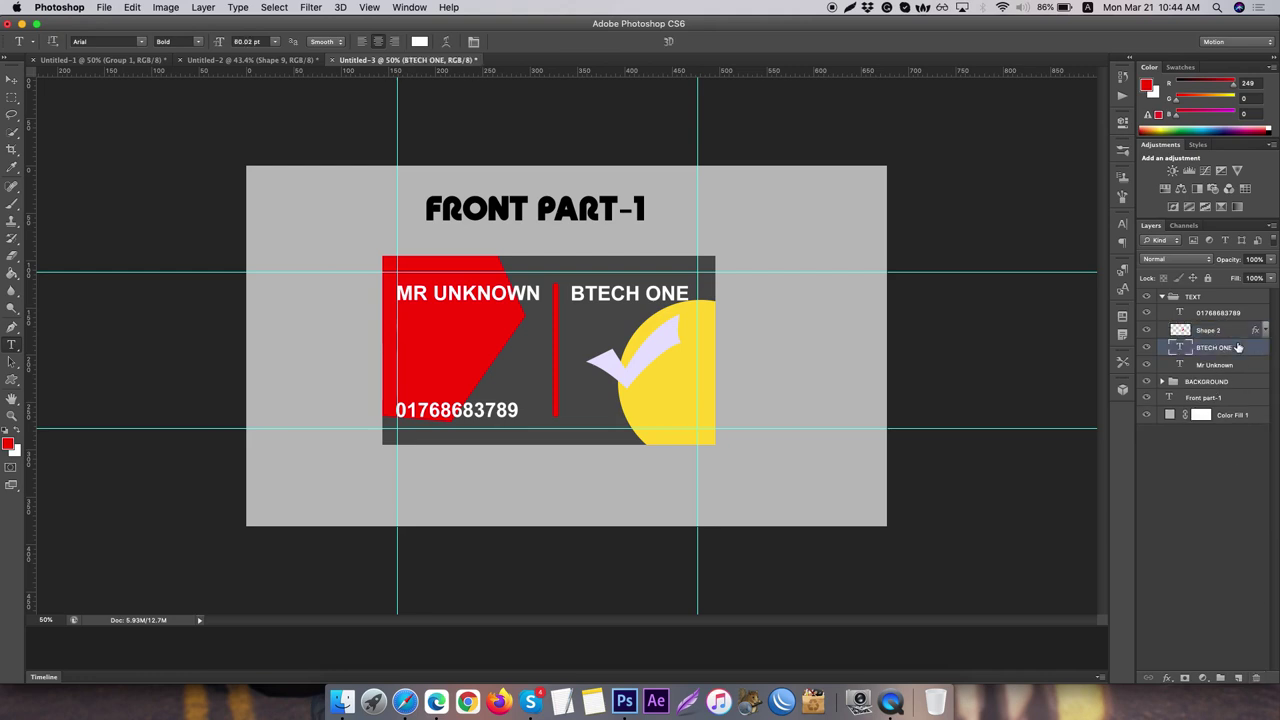
click(1147, 347)
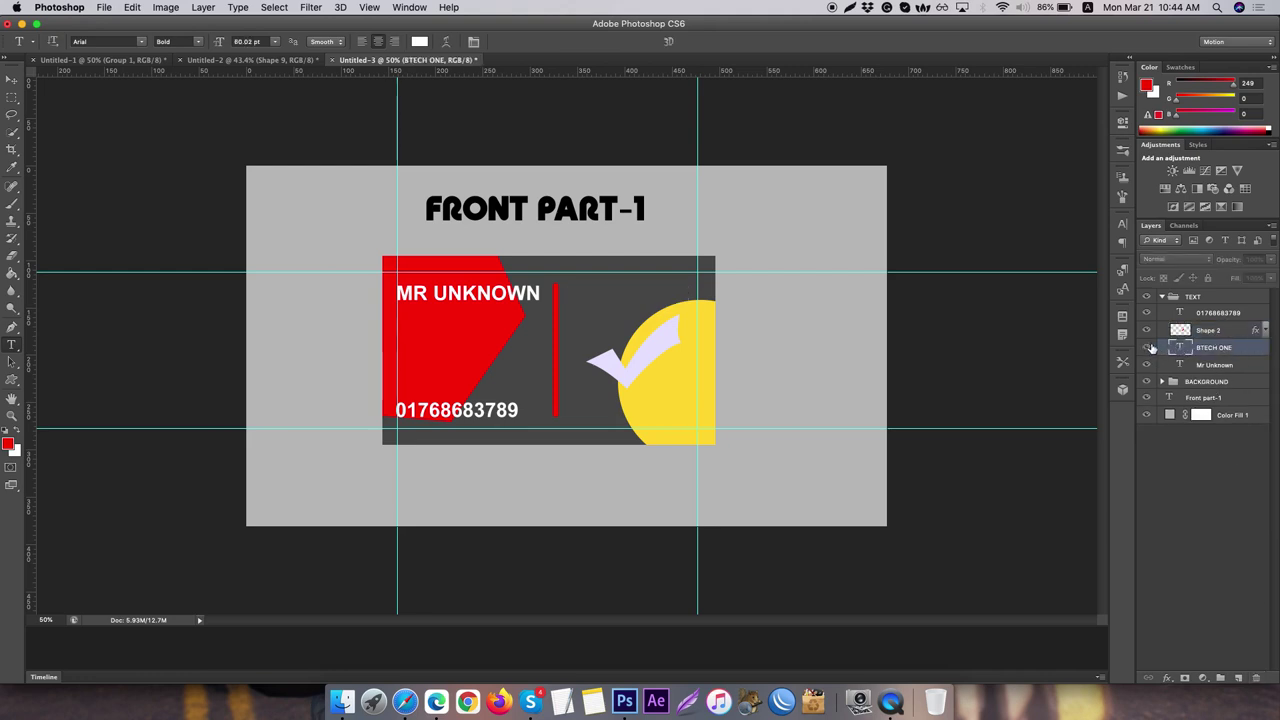
click(1147, 347)
click(1177, 365)
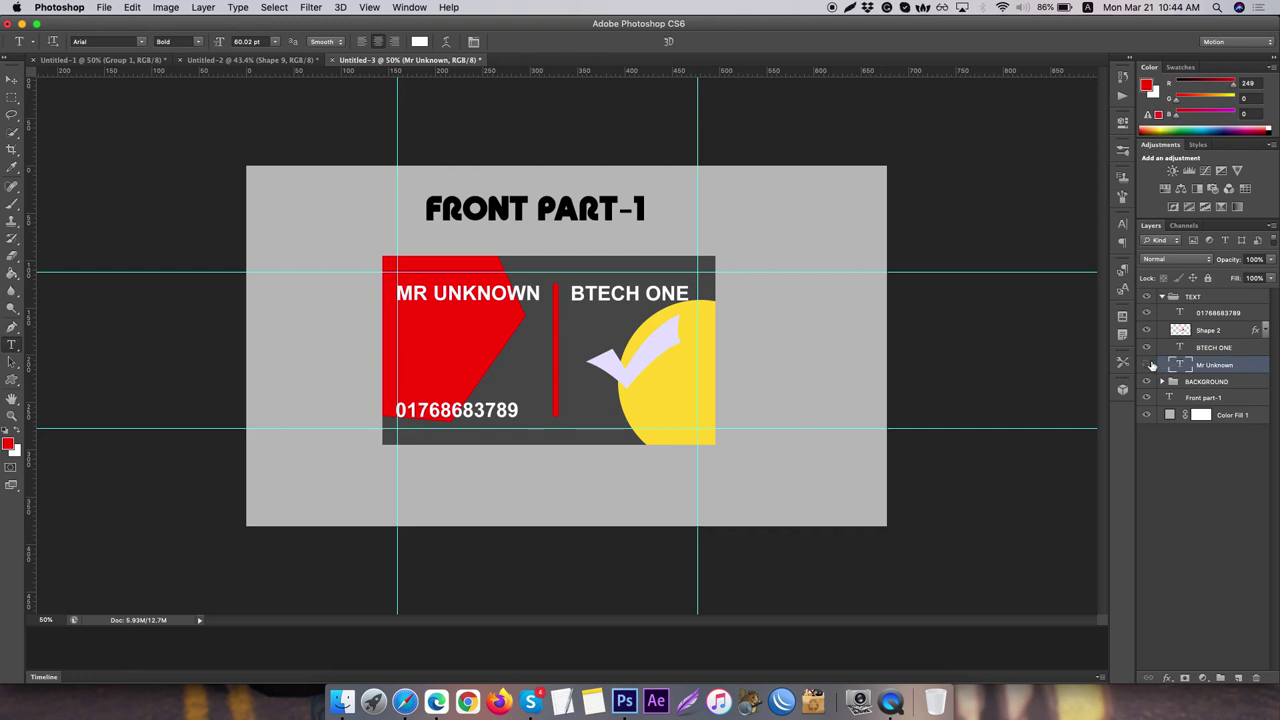
click(1147, 364)
click(1147, 364)
key(super+j)
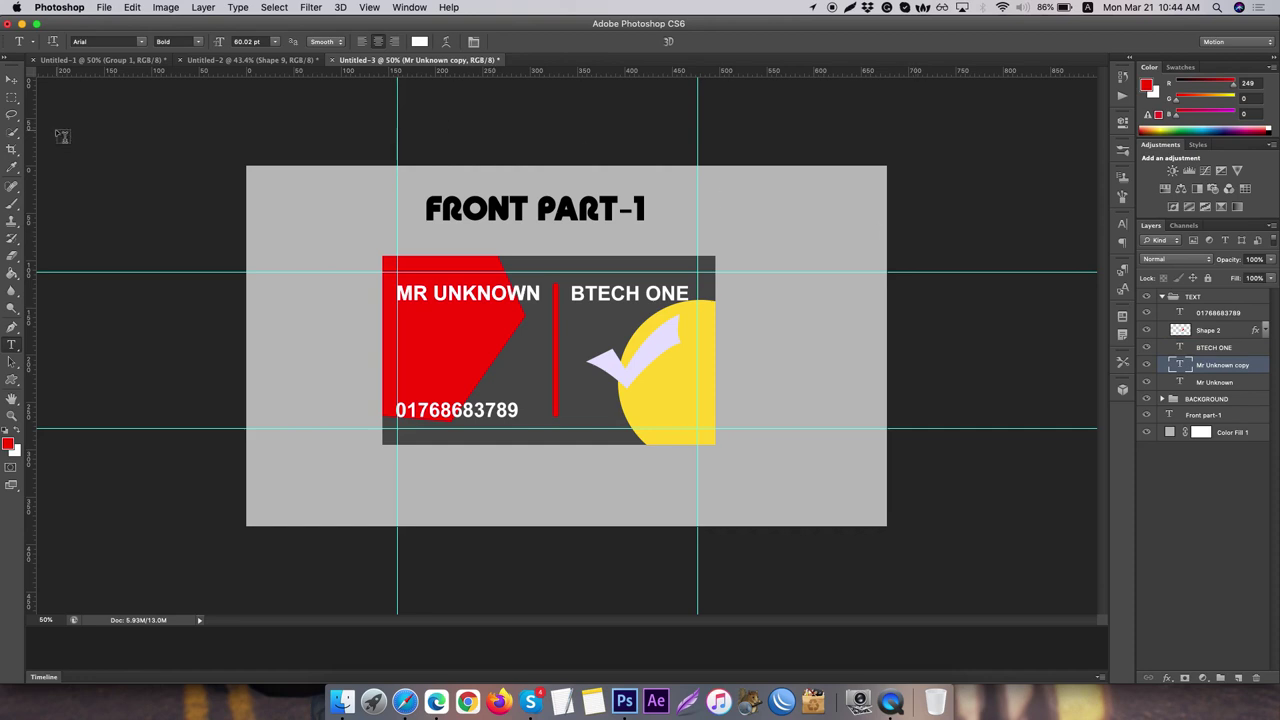
- Nudge the name copy below MR UNKNOWN and set its font style to Regular
click(11, 80)
key(Down)
key(Down)
key(Down)
key(Down)
key(Down)
key(Down)
key(Down)
key(Down)
key(Down)
key(Down)
key(Down)
key(Down)
key(Down)
key(Down)
key(Down)
key(Down)
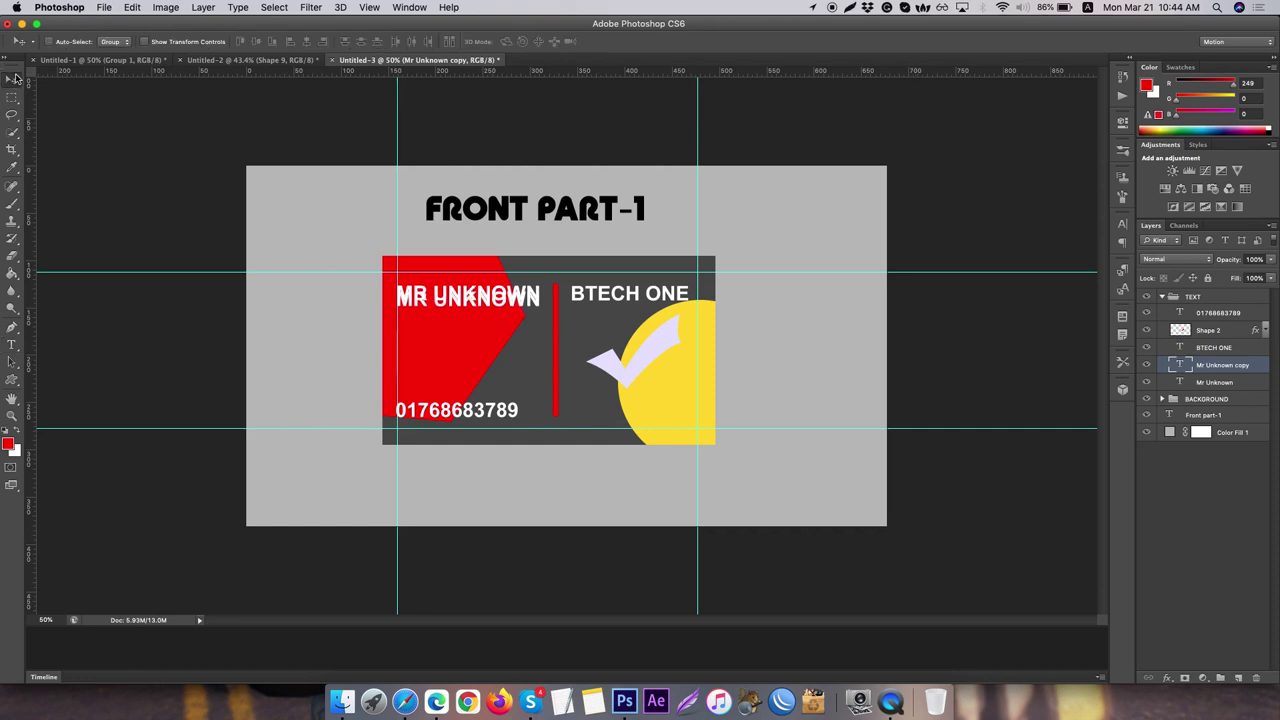
key(Down)
key(Down)
key(Down)
key(Down)
key(Down)
key(Down)
key(Down)
key(Down)
key(Down)
key(Down)
key(Down)
key(Down)
key(Down)
key(Down)
key(Down)
key(Down)
key(Down)
key(Down)
key(Down)
key(Down)
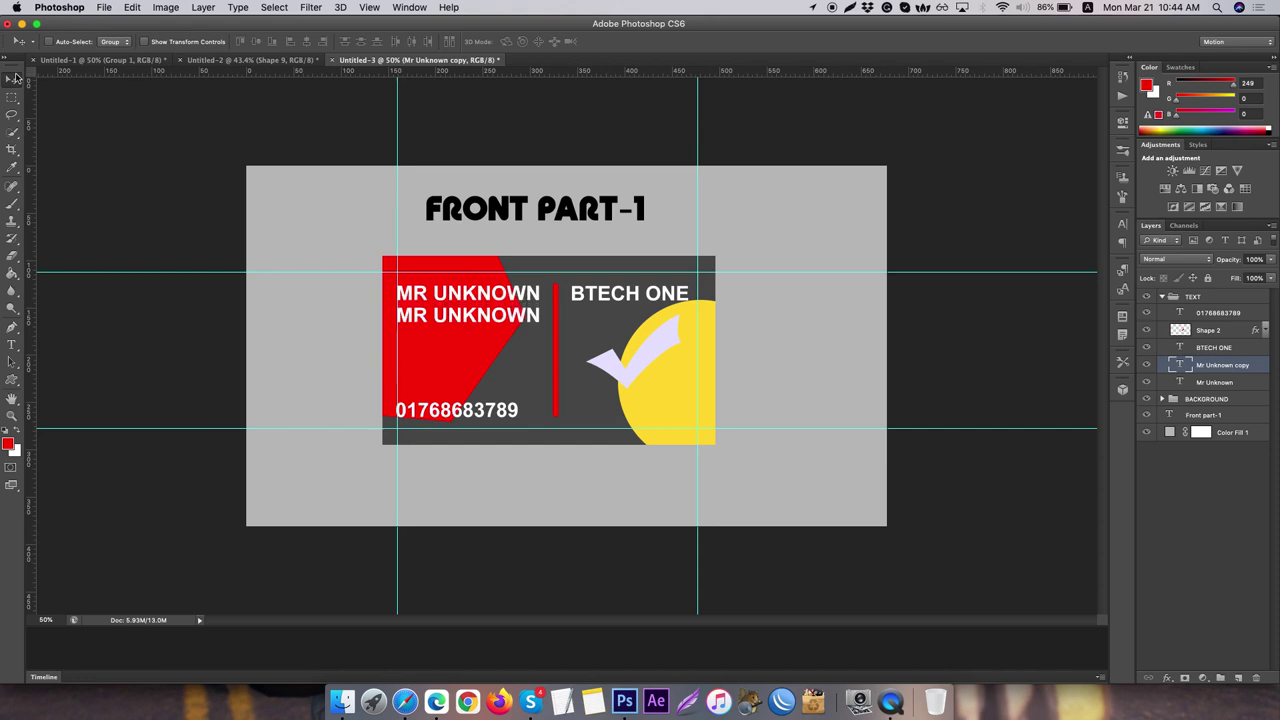
key(Down)
key(Down)
key(Down)
key(Down)
key(Down)
key(Down)
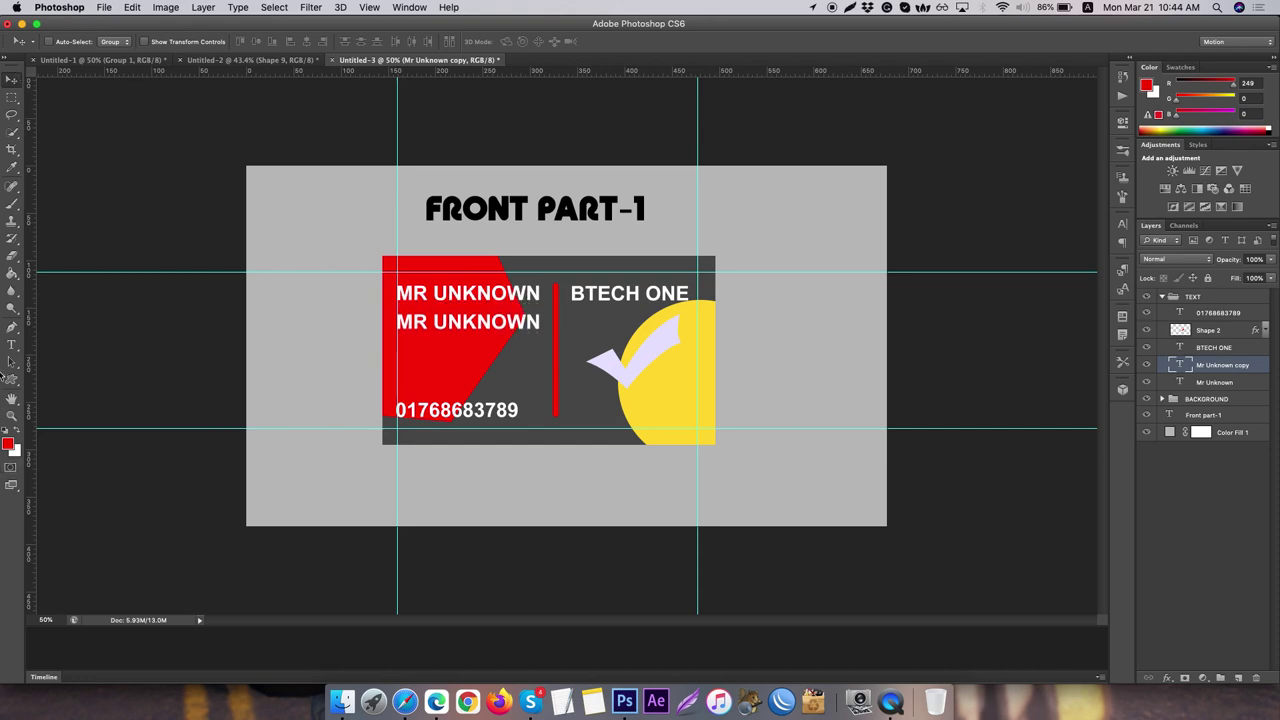
click(12, 344)
double_click(487, 320)
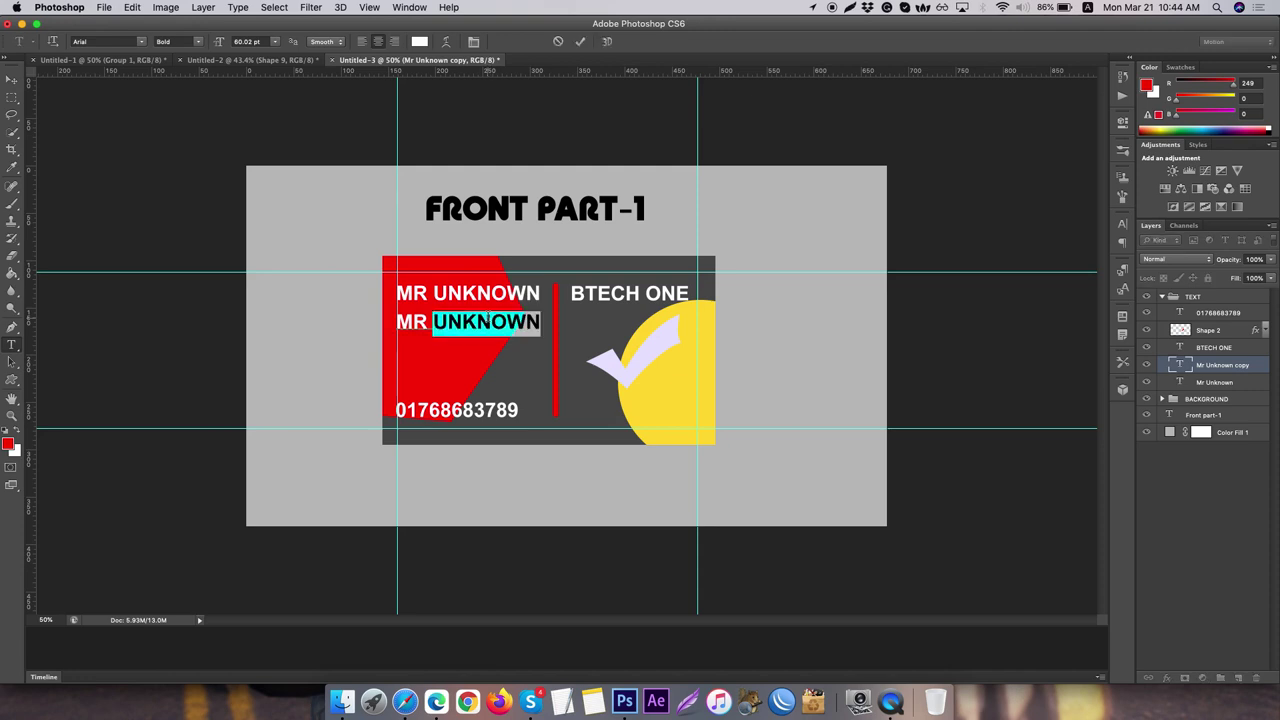
triple_click(487, 320)
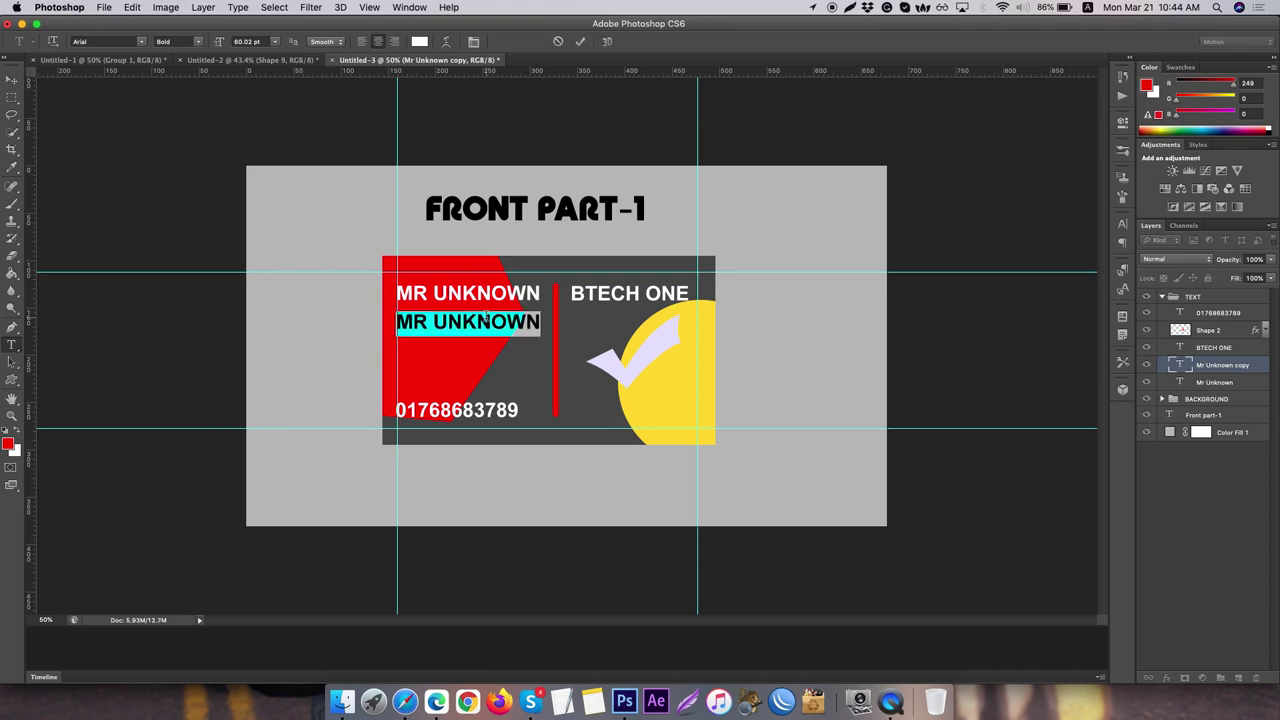
click(198, 41)
click(174, 35)
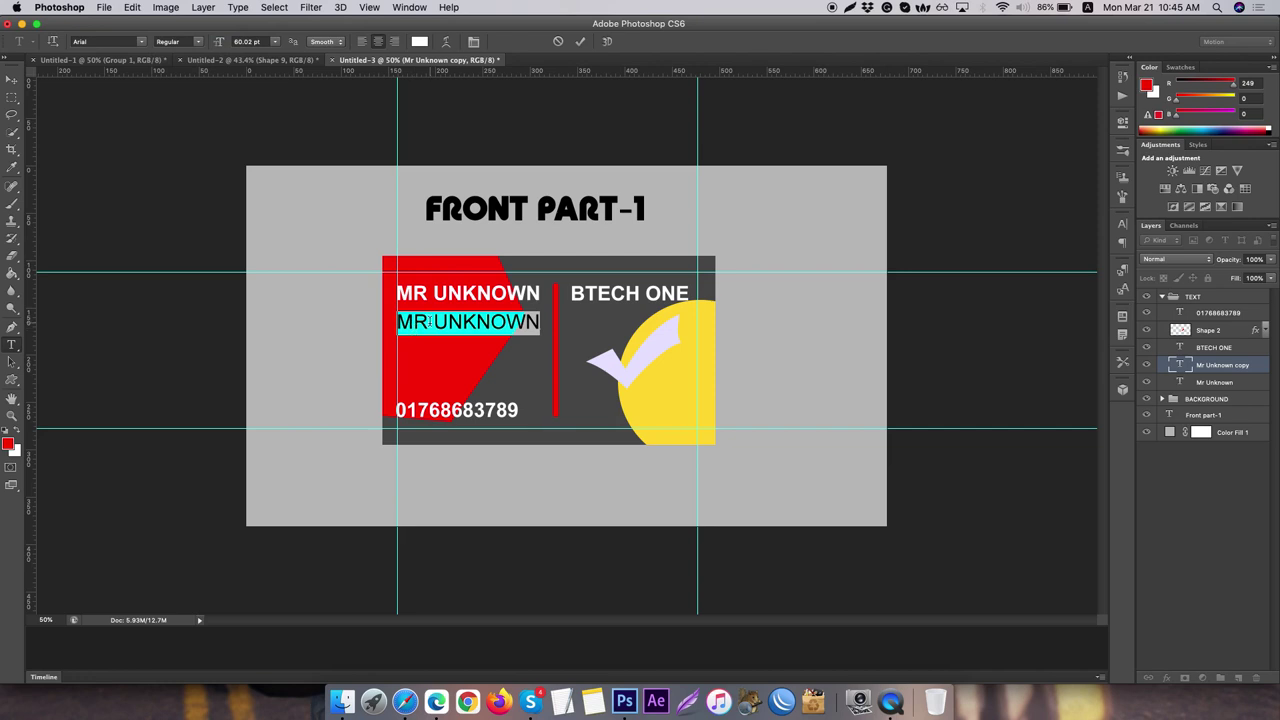
- Type ADDRESS: KOMLAPUR, shrink it to about 30 pt, and commit
text(ADDRESS)
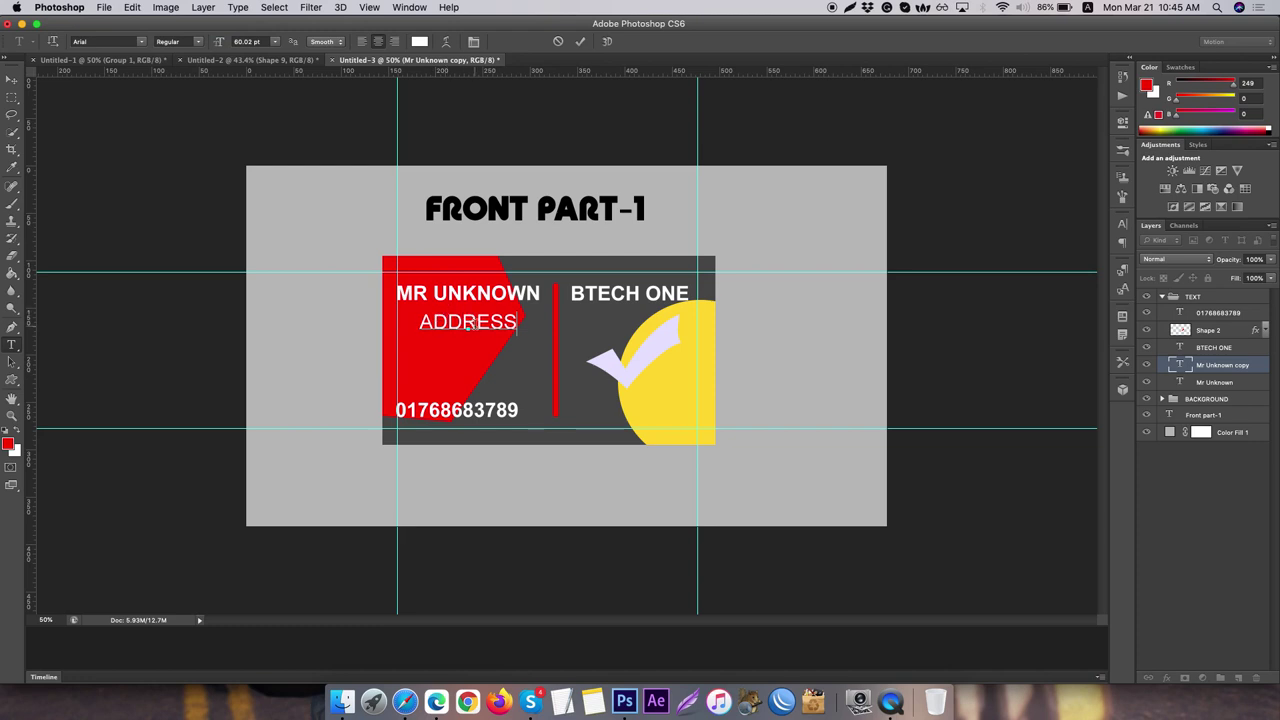
text(:)
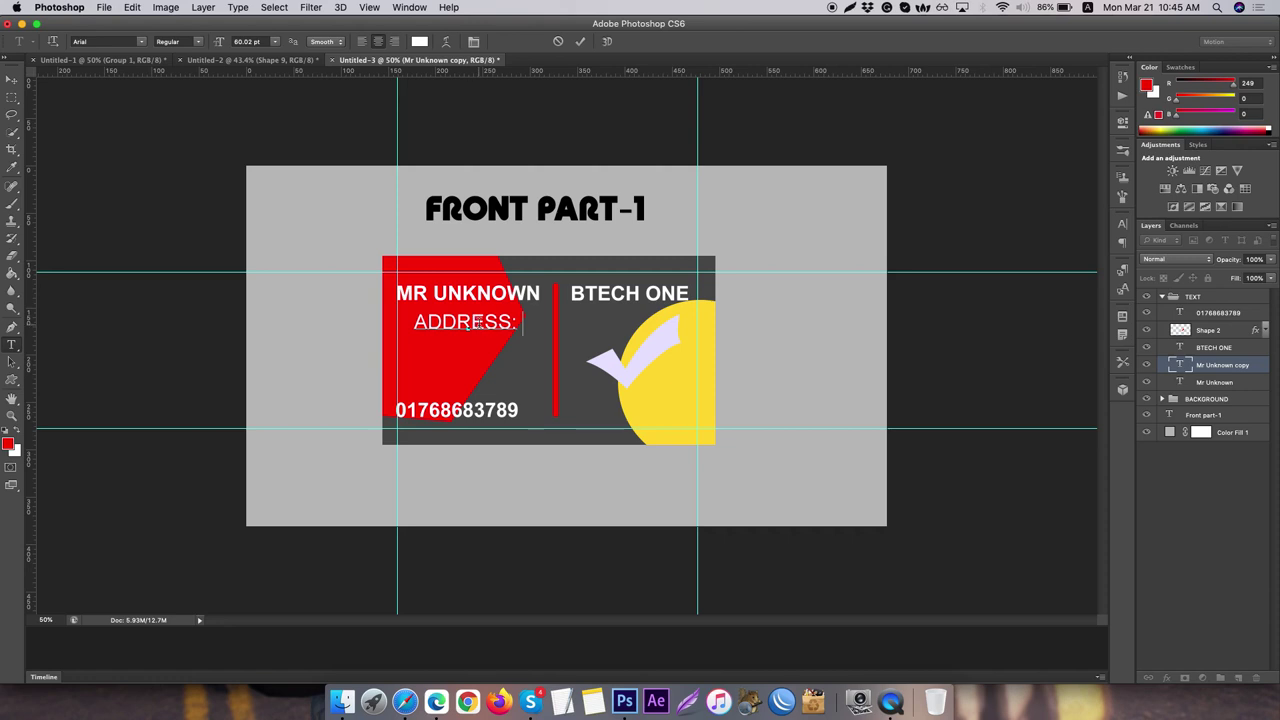
text( KOML)
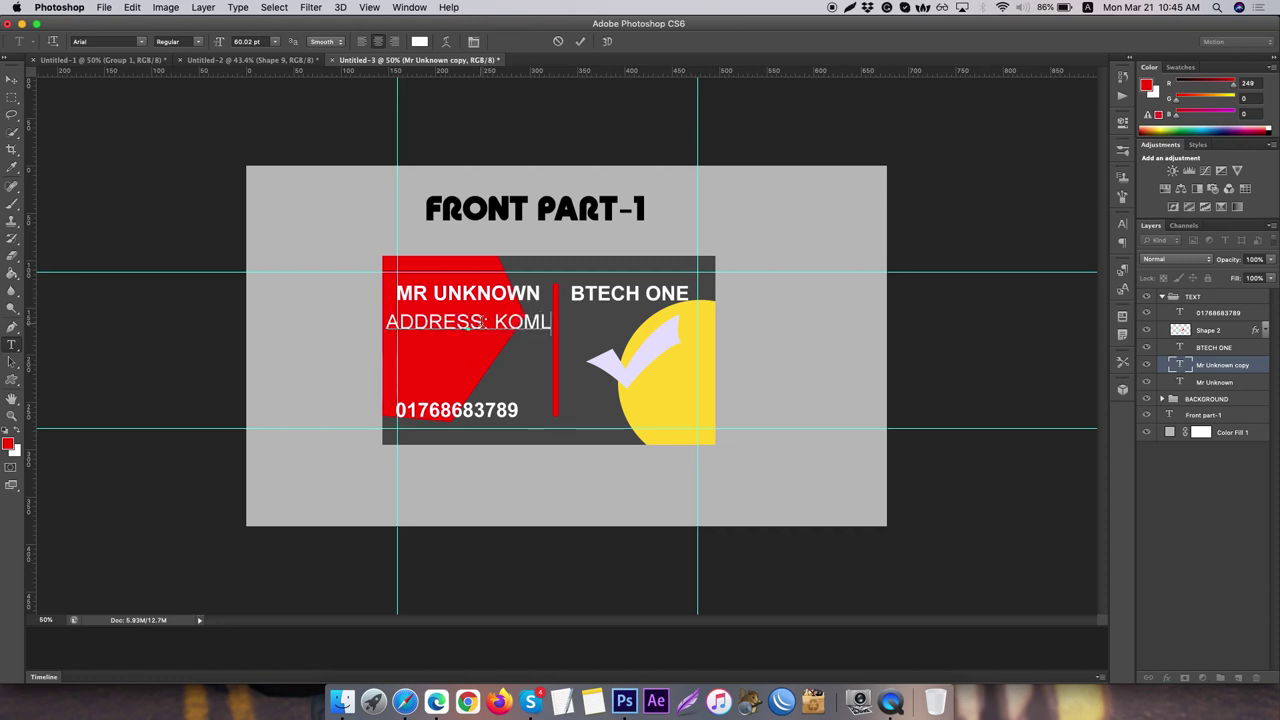
text(APUR)
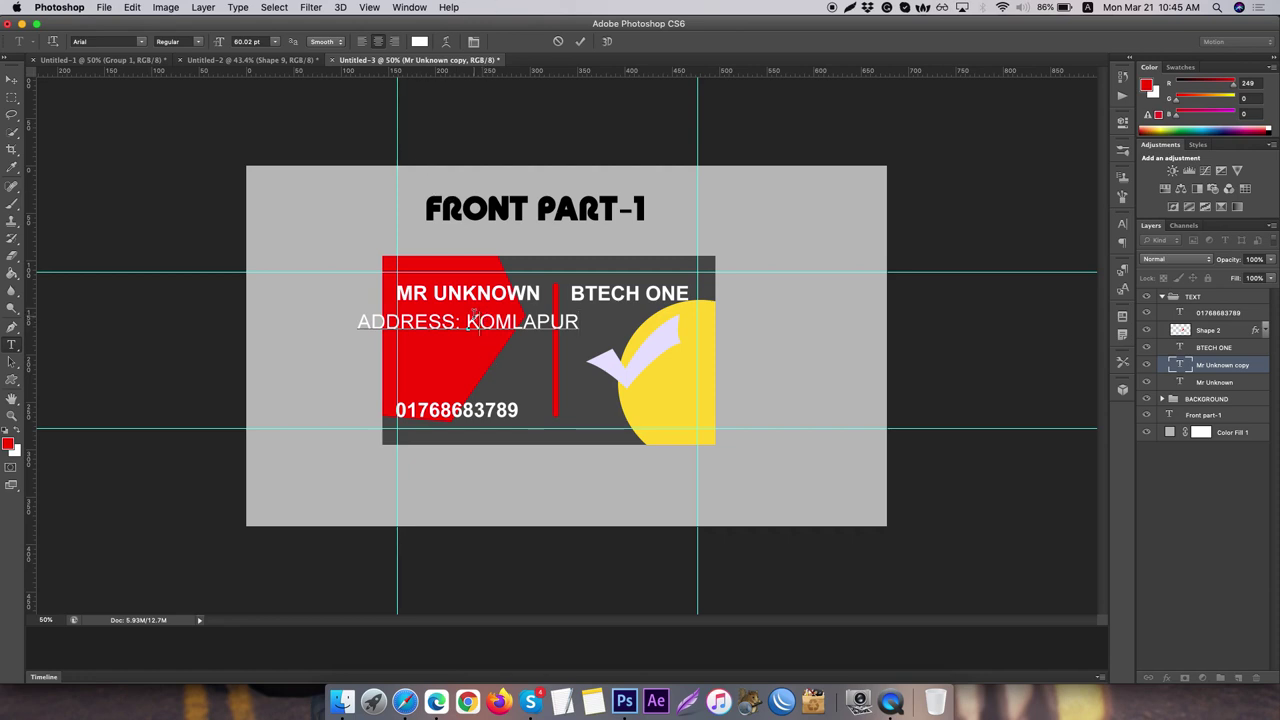
triple_click(476, 318)
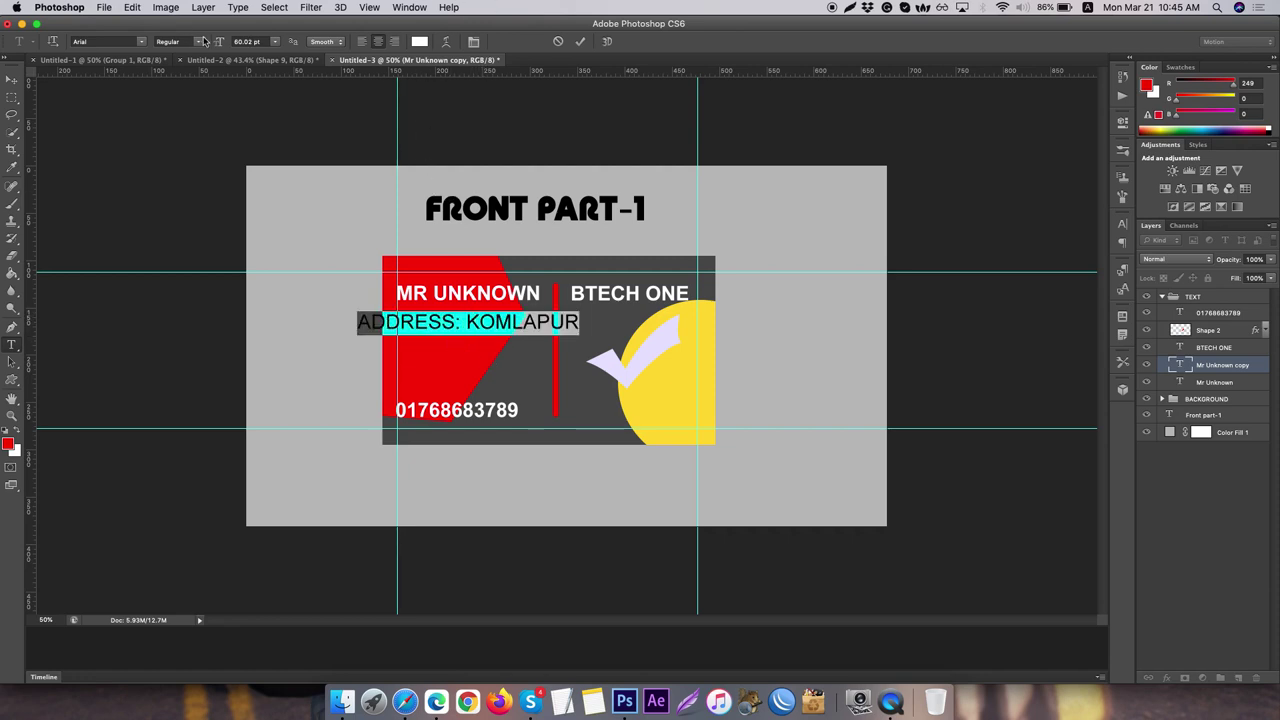
mouse_move(217, 41)
mouse_down()
mouse_move(198, 44)
mouse_move(224, 43)
mouse_up()
click(9, 80)
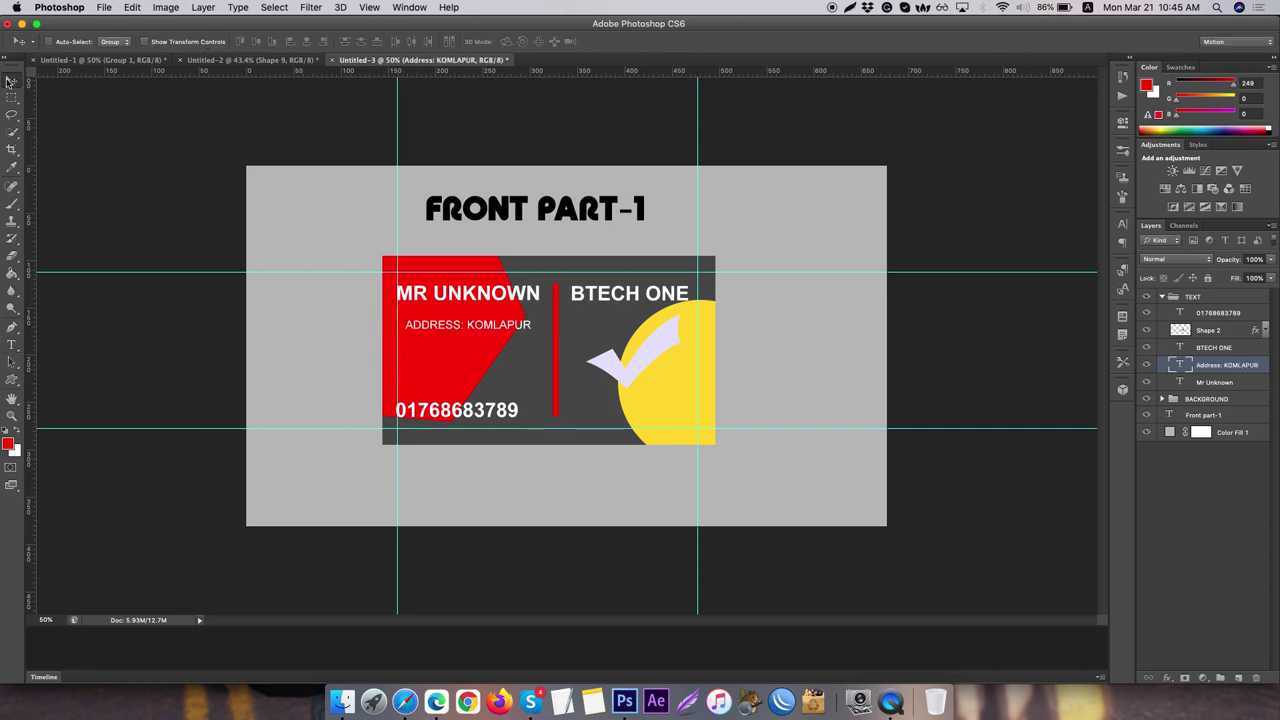
- Shrink the address text to 25 pt and shift it left under MR UNKNOWN's left edge
drag(470, 335, 459, 329)
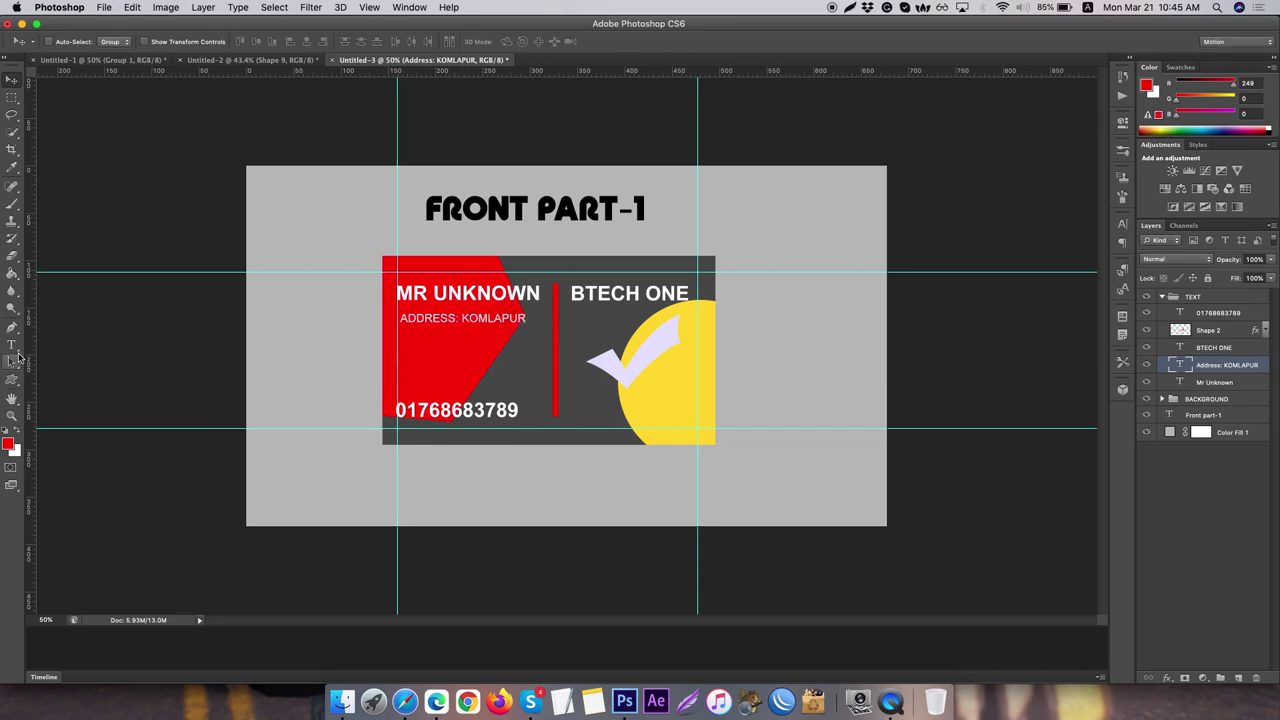
click(12, 344)
triple_click(477, 320)
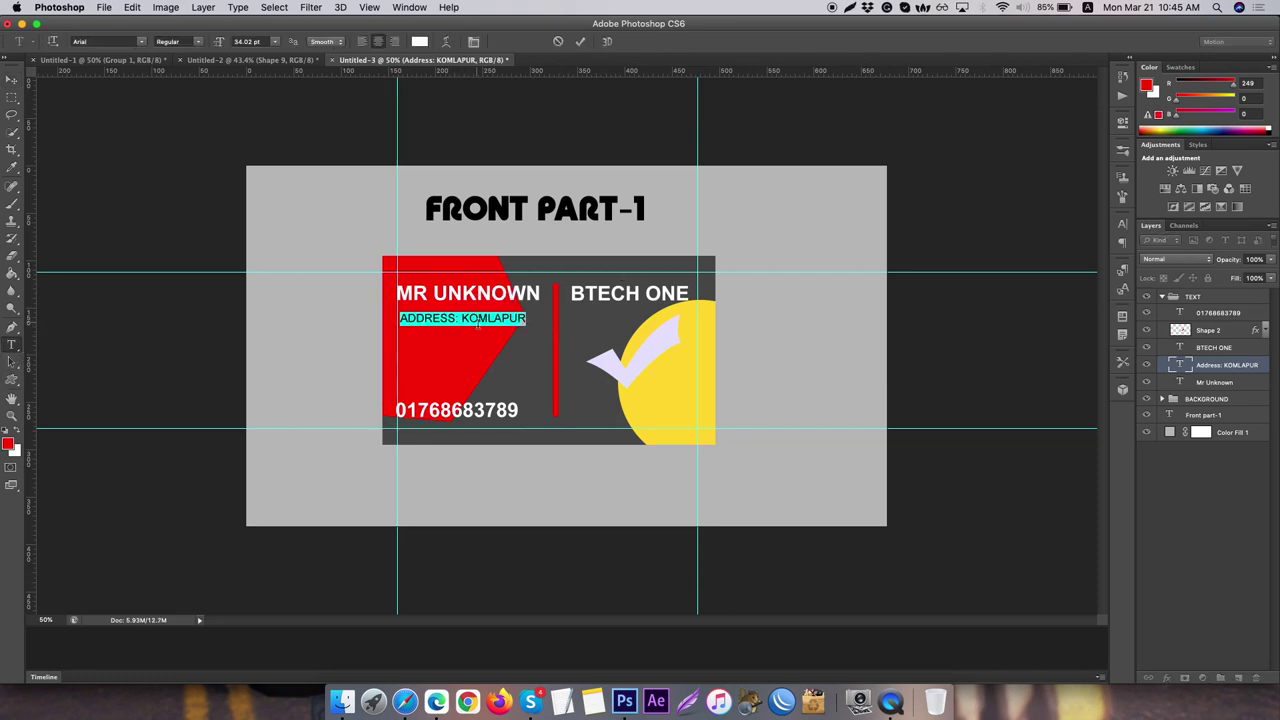
drag(220, 48, 211, 48)
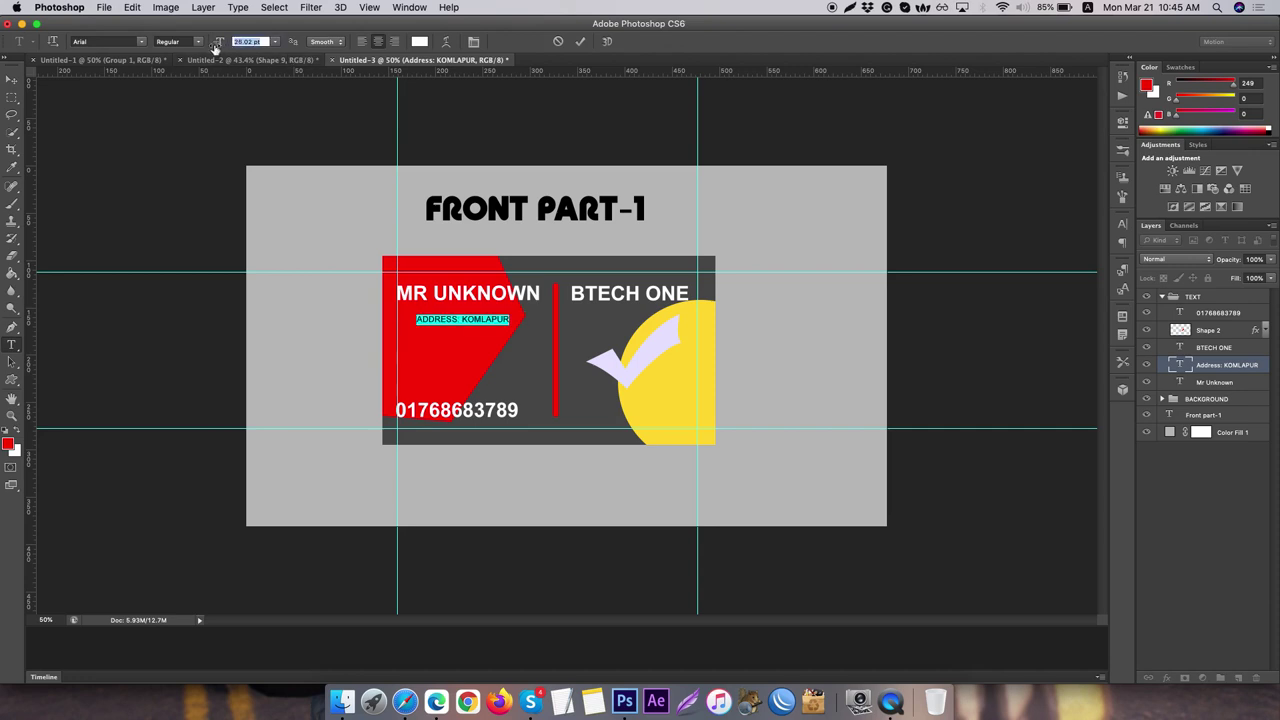
click(12, 78)
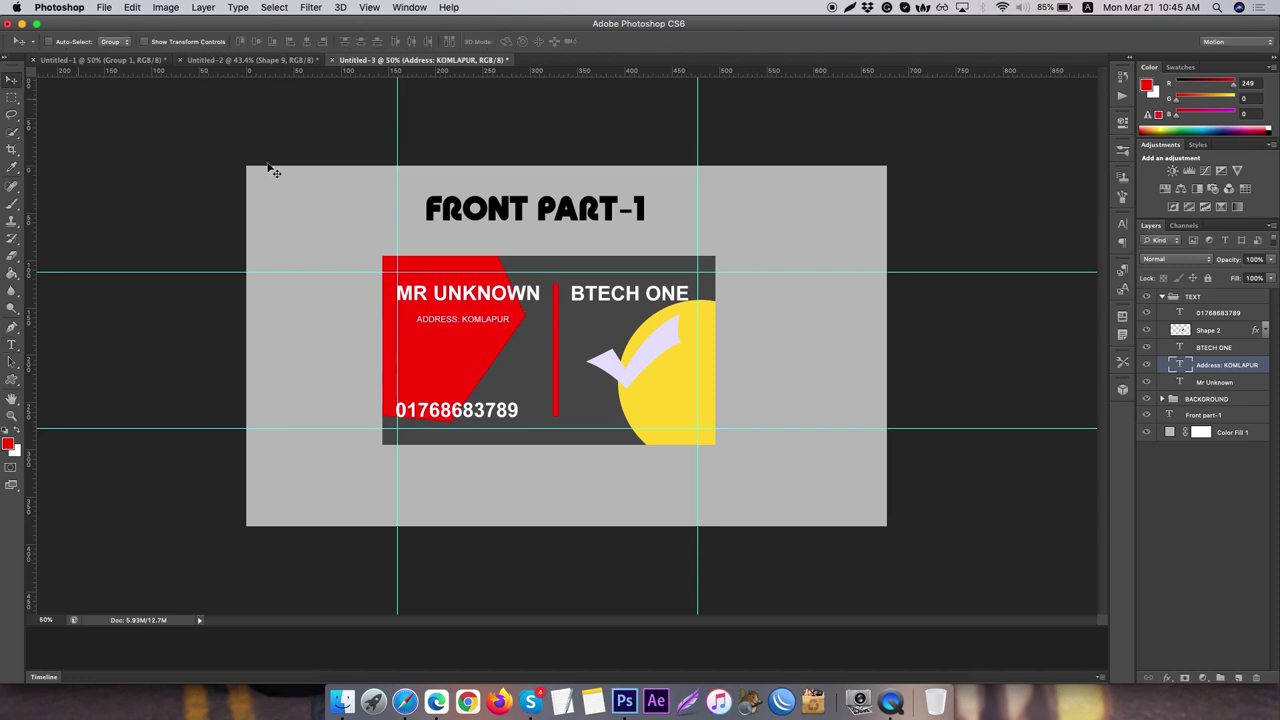
key(Left)
key(Left)
key(Left)
key(Left)
key(Left)
key(Left)
key(Left)
key(Left)
key(Left)
key(Left)
key(Left)
key(Left)
key(Left)
key(Left)
key(Left)
key(Left)
key(Left)
key(Left)
key(Left)
key(Left)
key(Left)
key(Left)
key(Left)
key(Left)
key(Left)
key(Left)
key(Left)
key(Left)
key(Left)
key(Left)
key(Left)
key(Left)
key(Left)
key(Left)
key(Left)
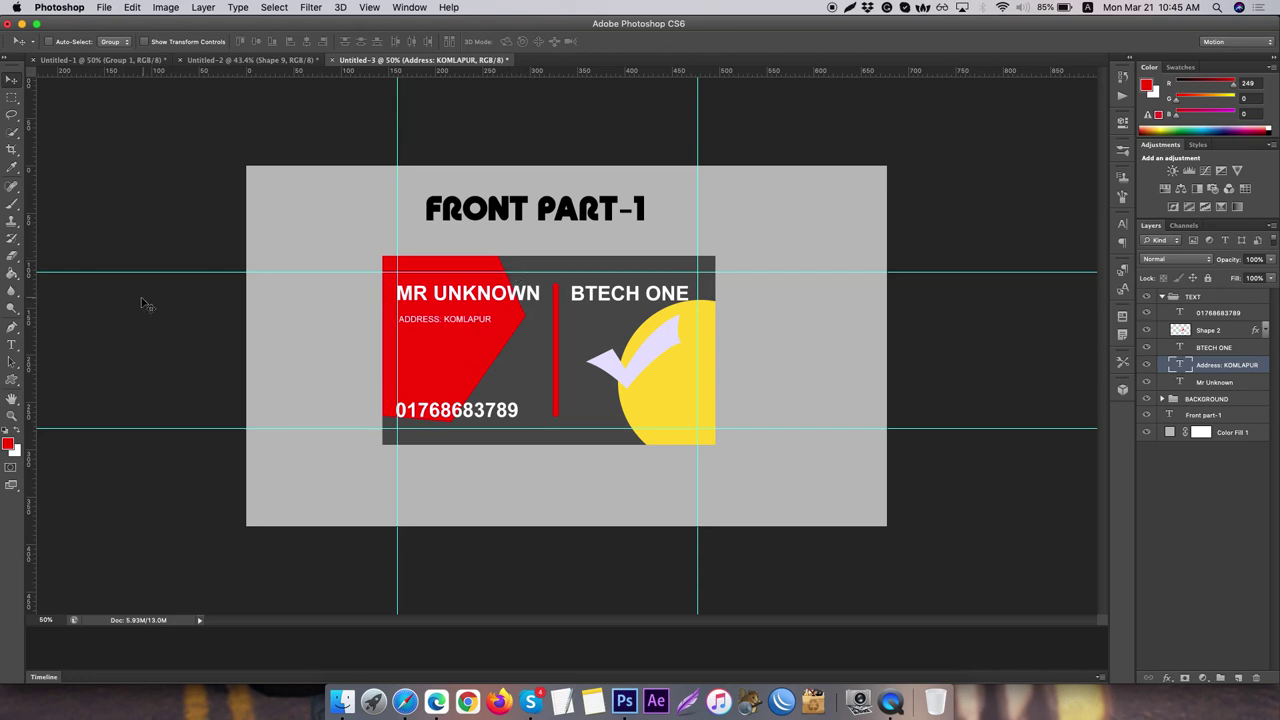
- Leave an empty text entry, then bring up Layer Style for Layer 1
click(13, 346)
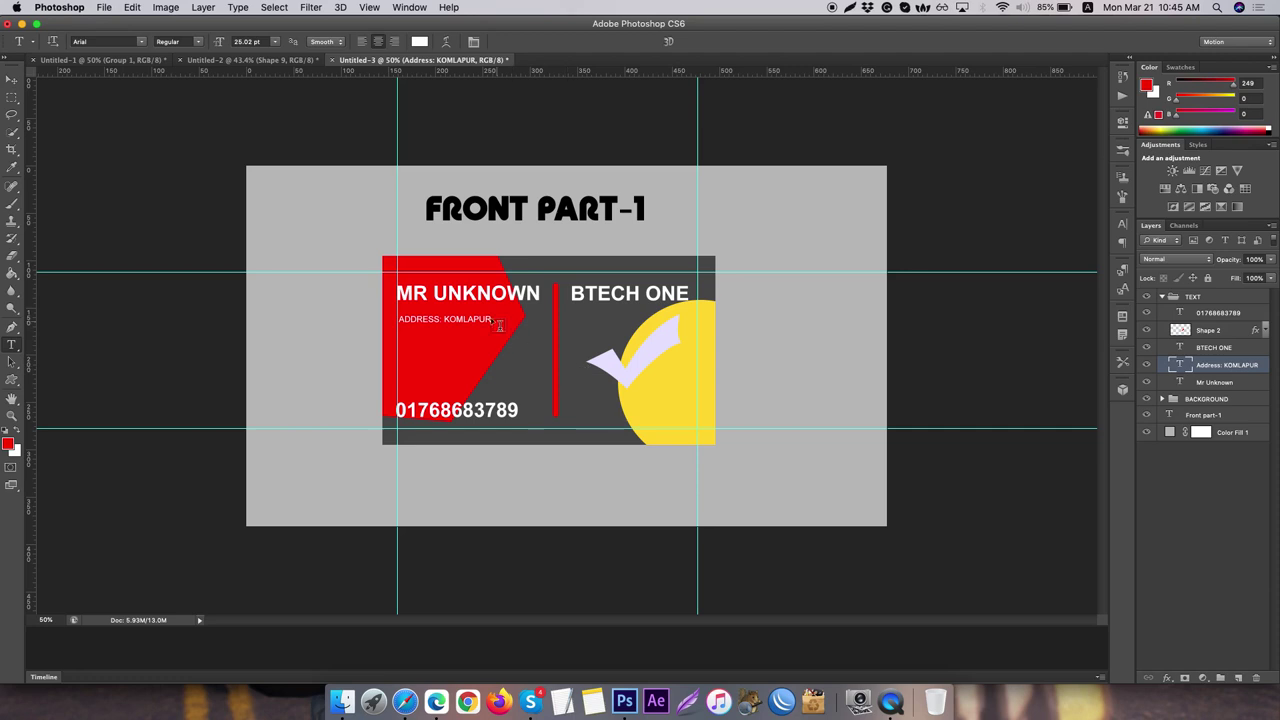
click(474, 305)
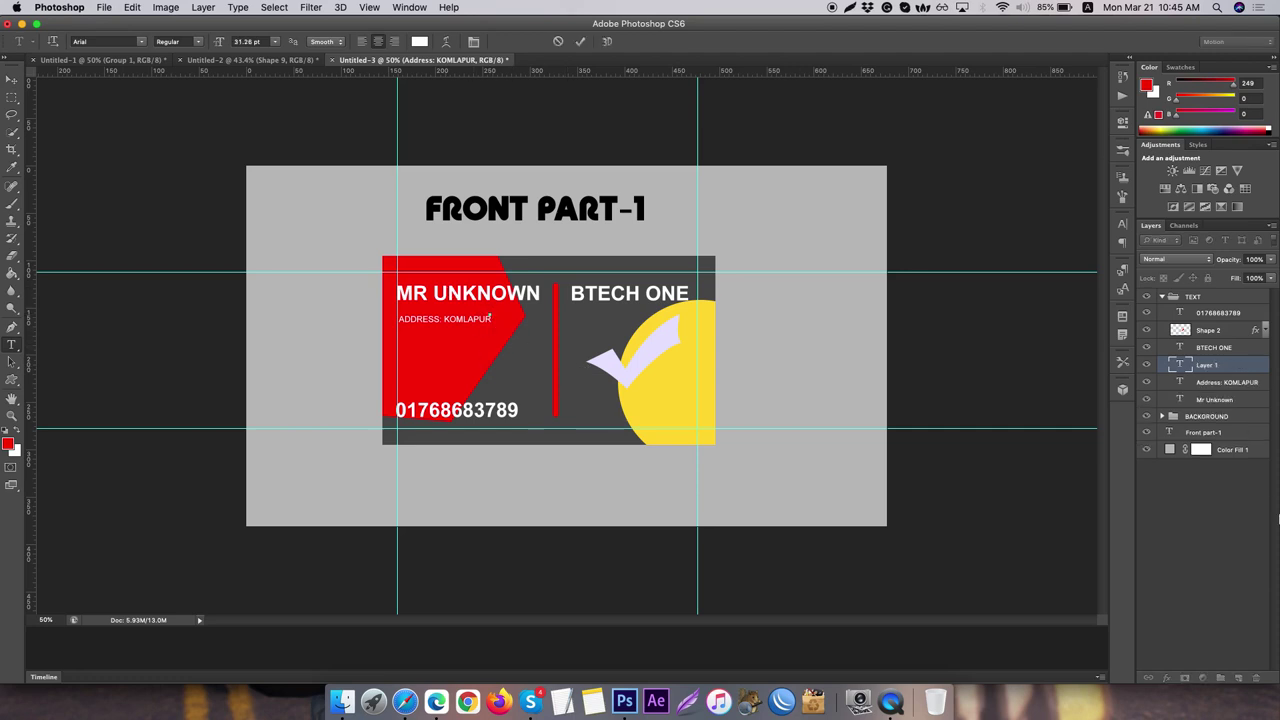
key(Escape)
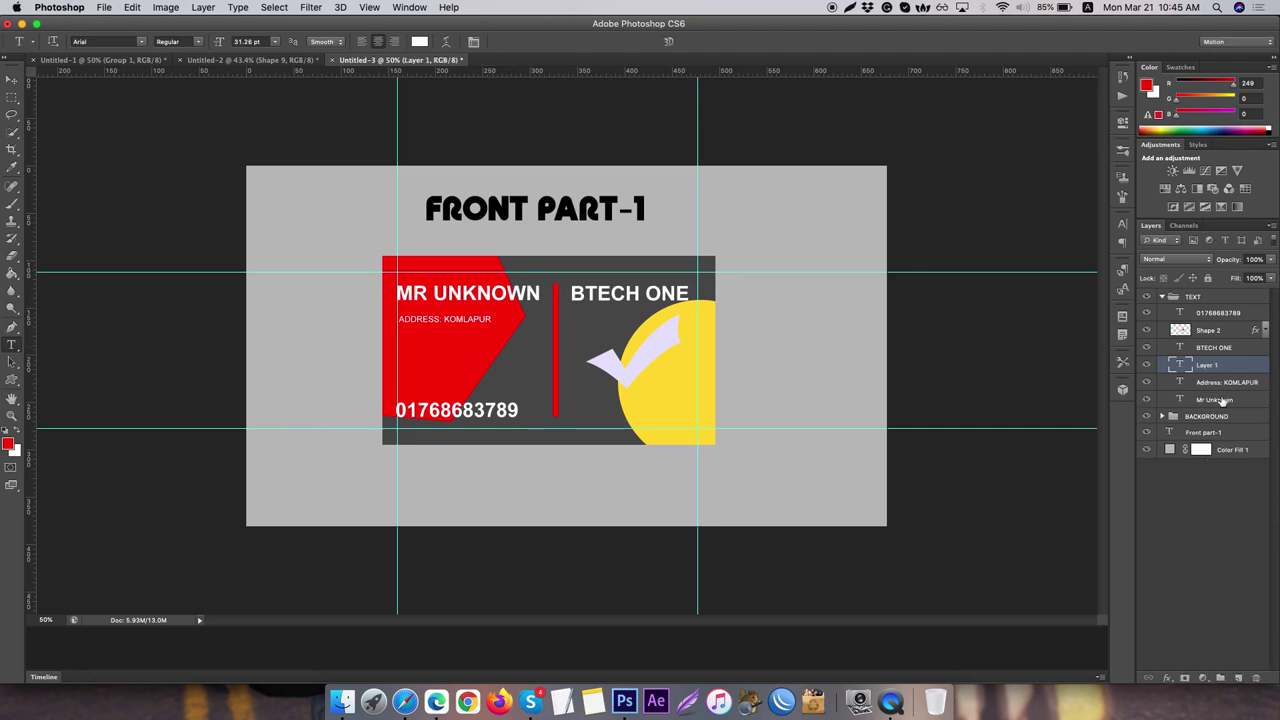
double_click(1226, 370)
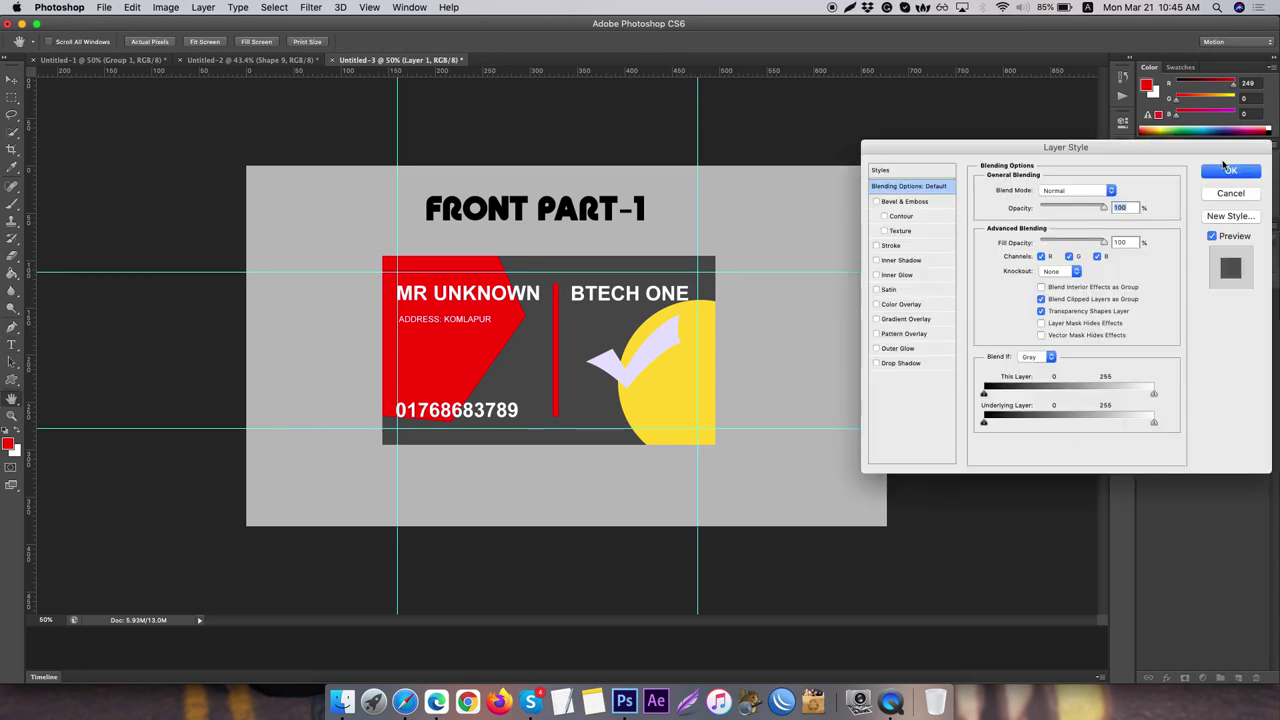
- Delete the empty Layer 1 and append ', FARIDPUR. DHAKA -7800' to the address
key(Escape)
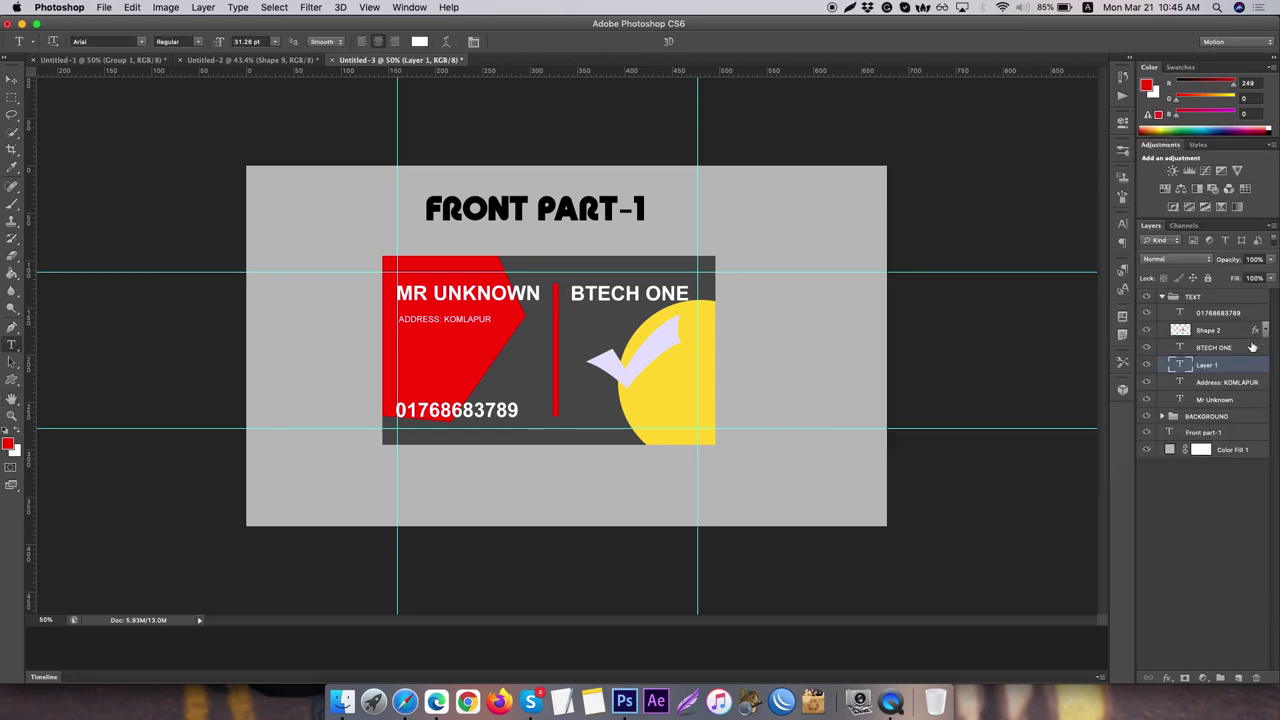
click(1256, 677)
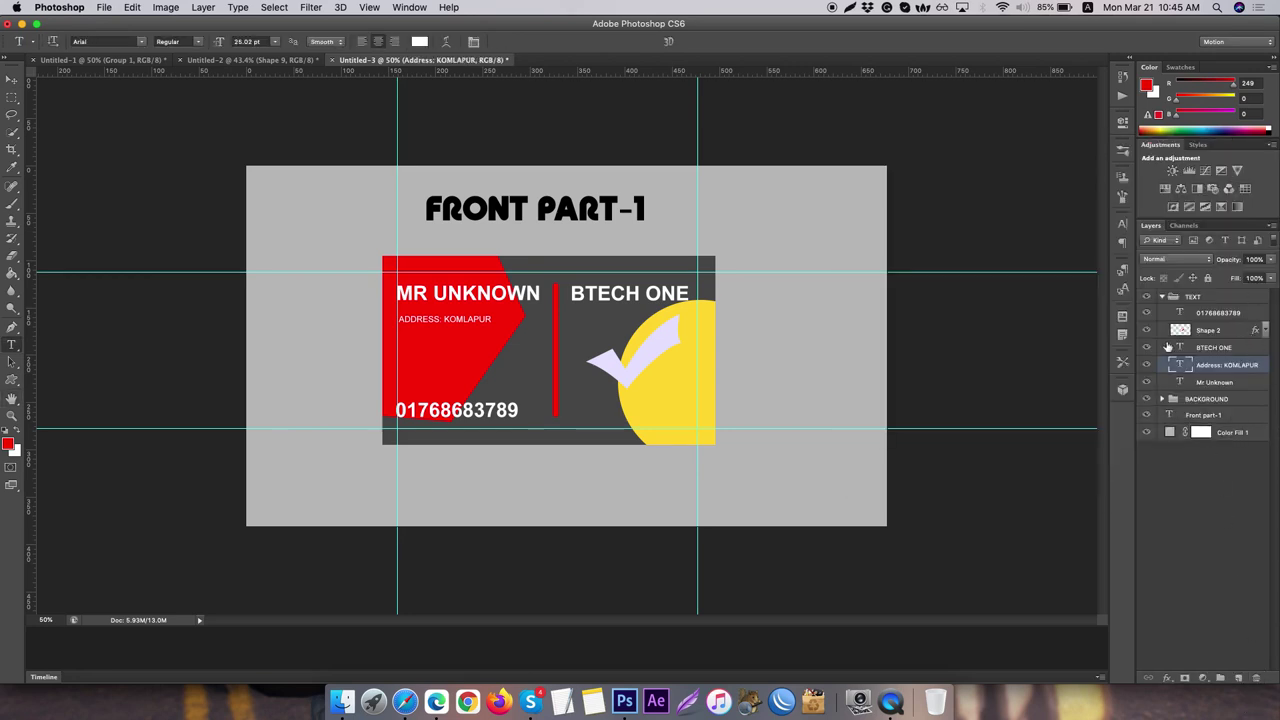
double_click(1178, 366)
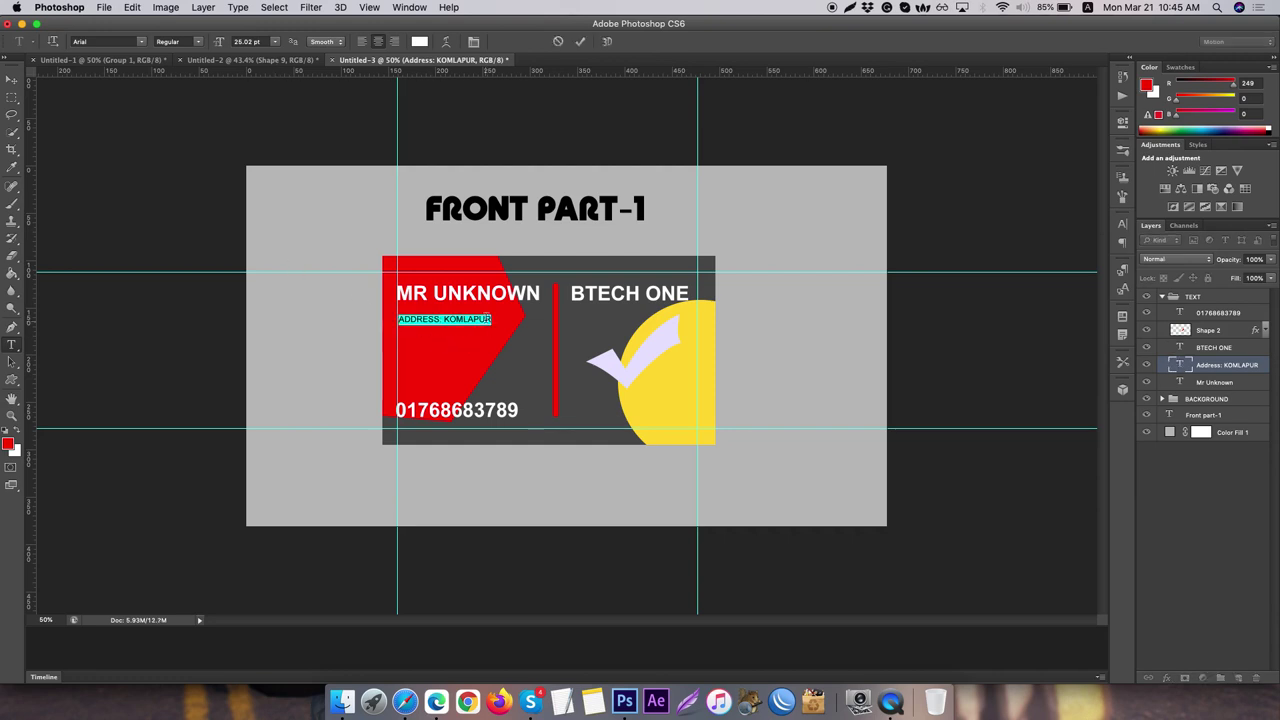
key(Right)
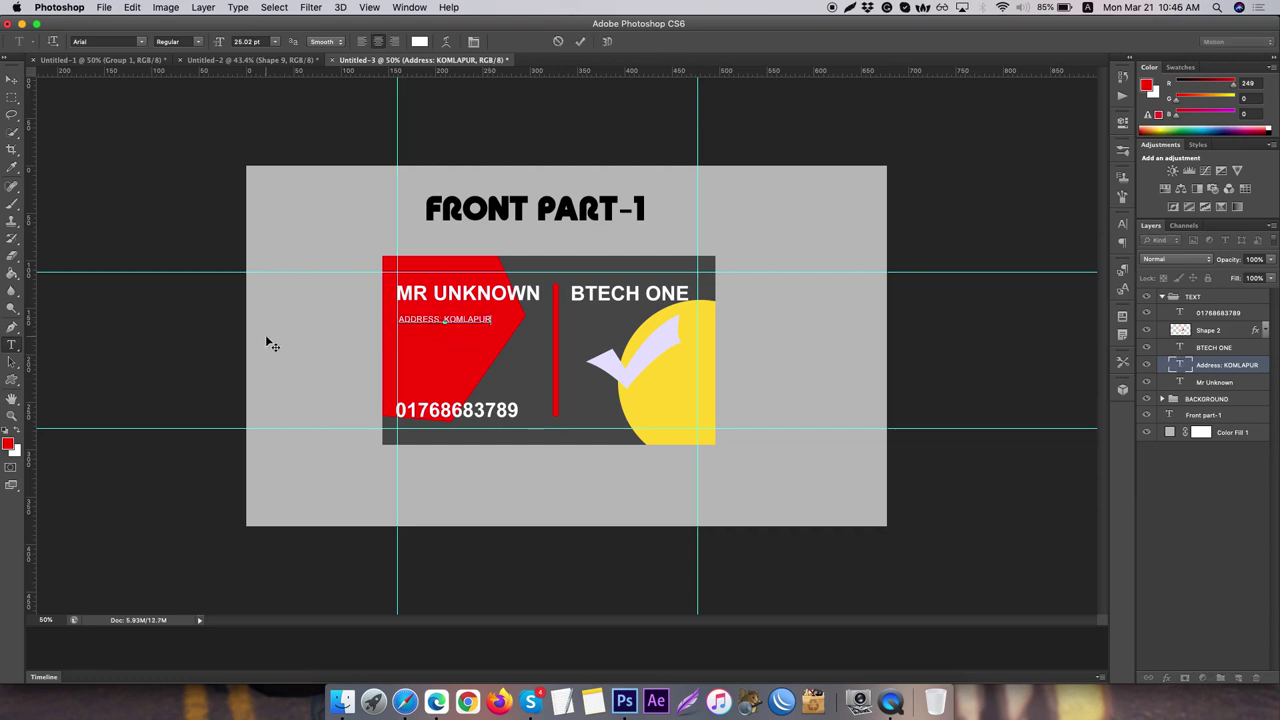
text(, FARIDPUR)
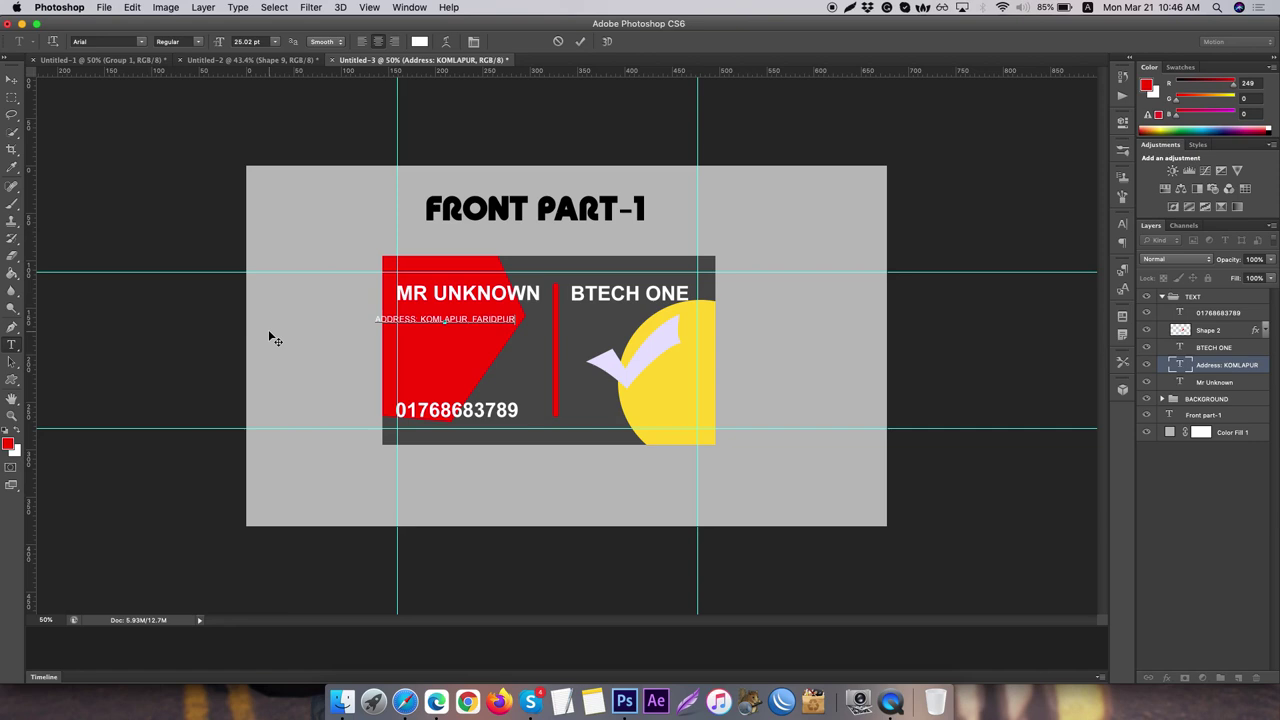
text(. DHAKA)
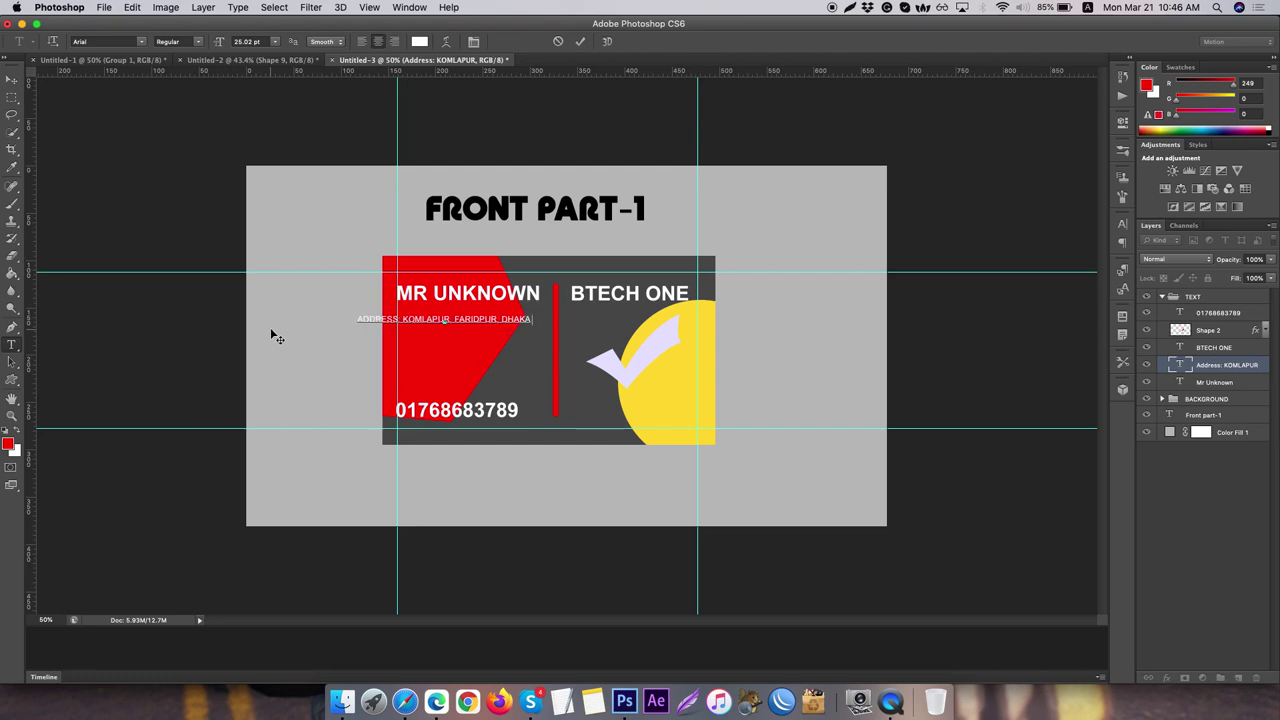
text( -7800)
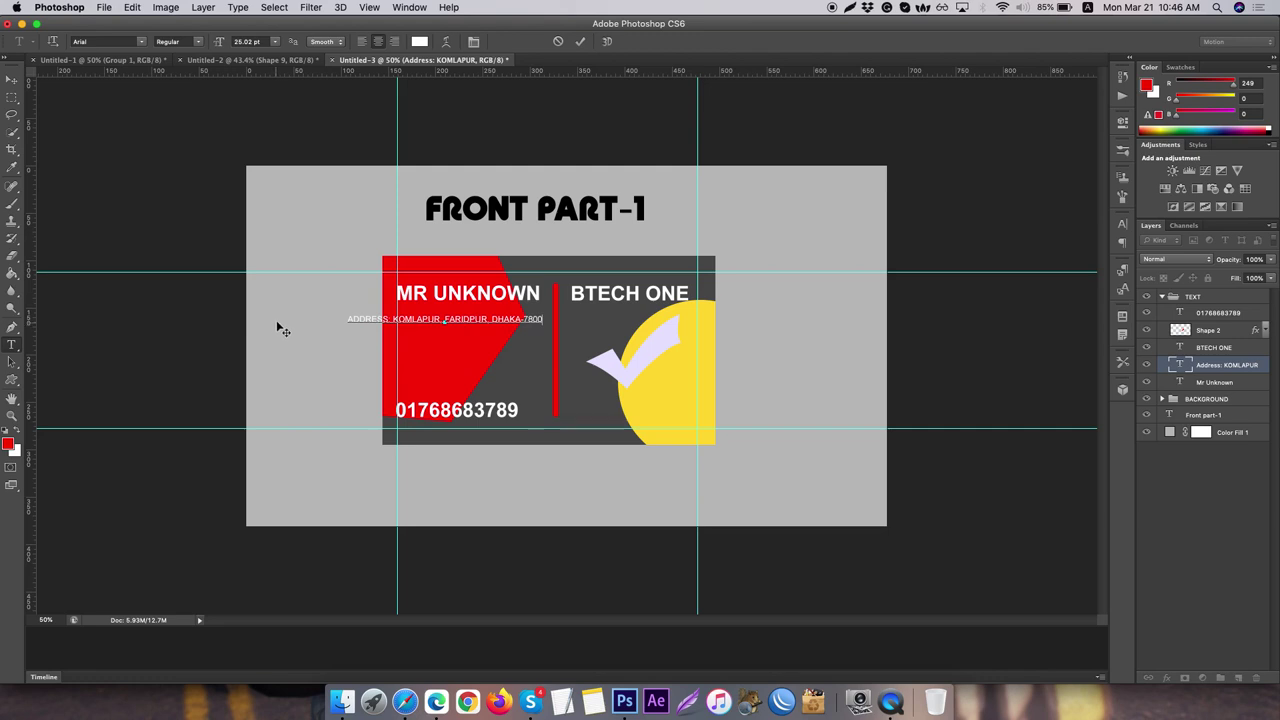
- Wrap DHAKA-7800 onto a second line, left-align the address, and move it under the name
click(491, 320)
key(Return)
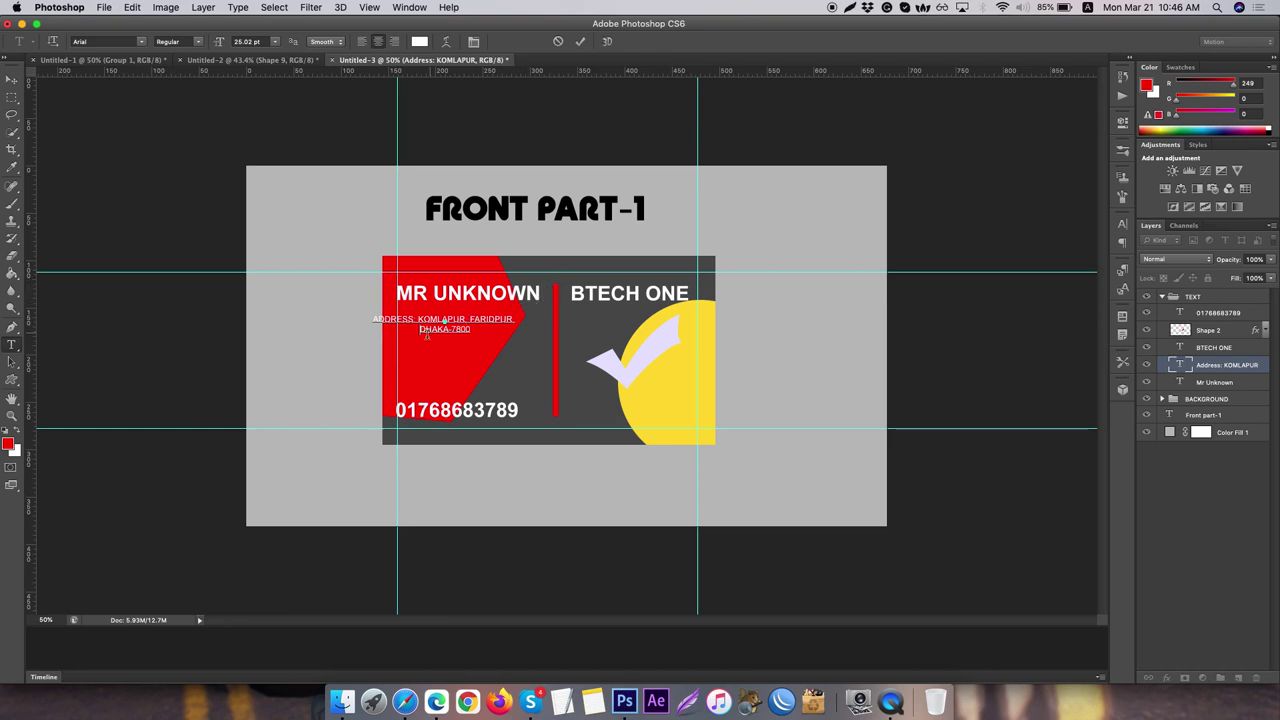
key(shift+End)
key(super+a)
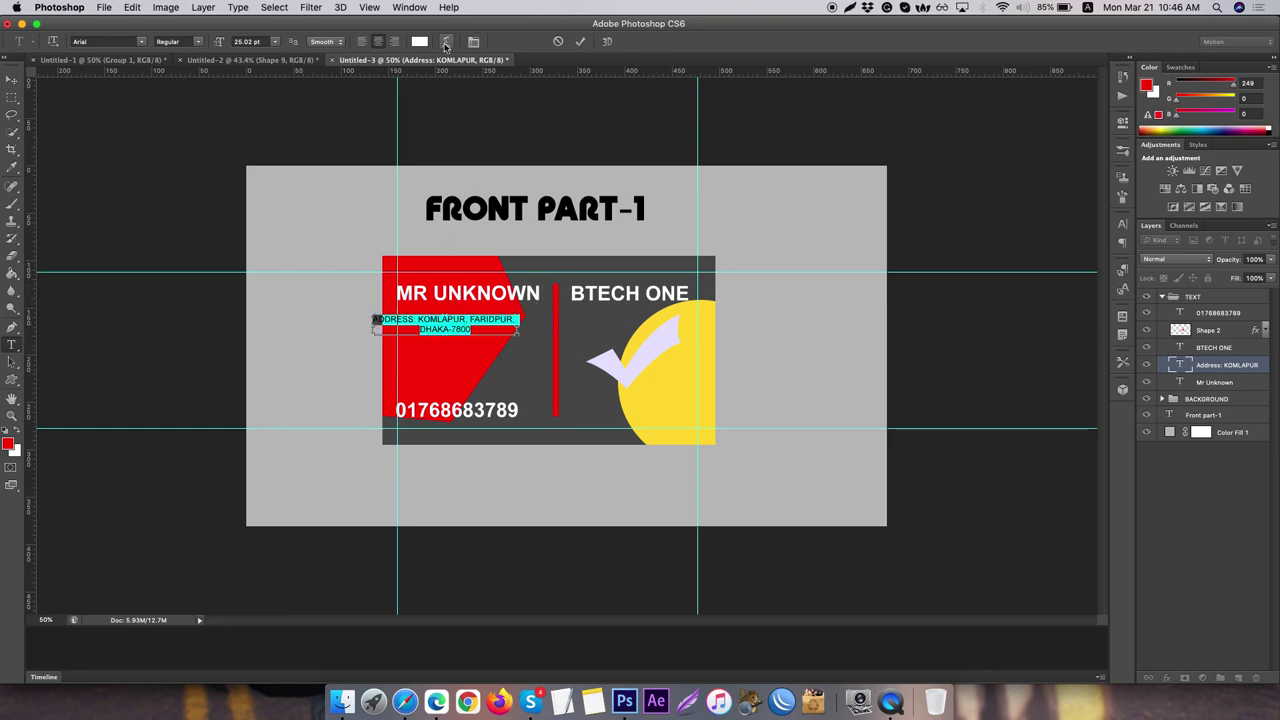
click(361, 43)
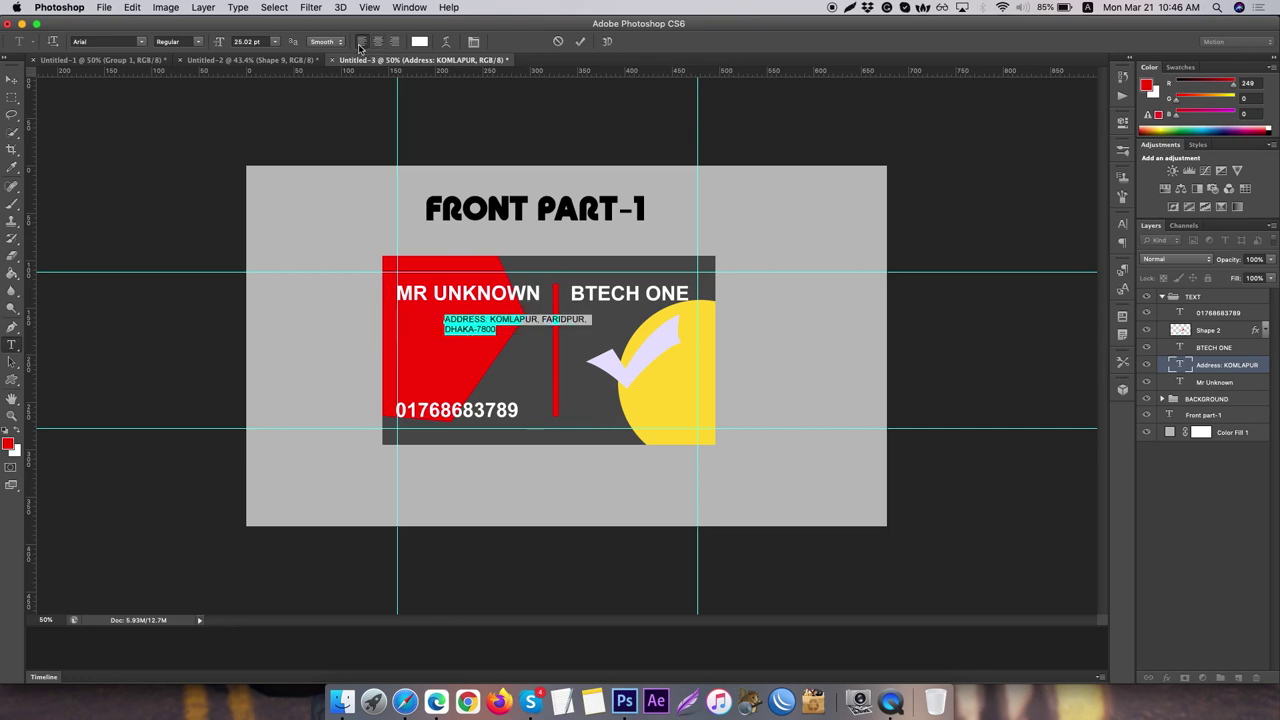
click(13, 79)
drag(480, 332, 434, 330)
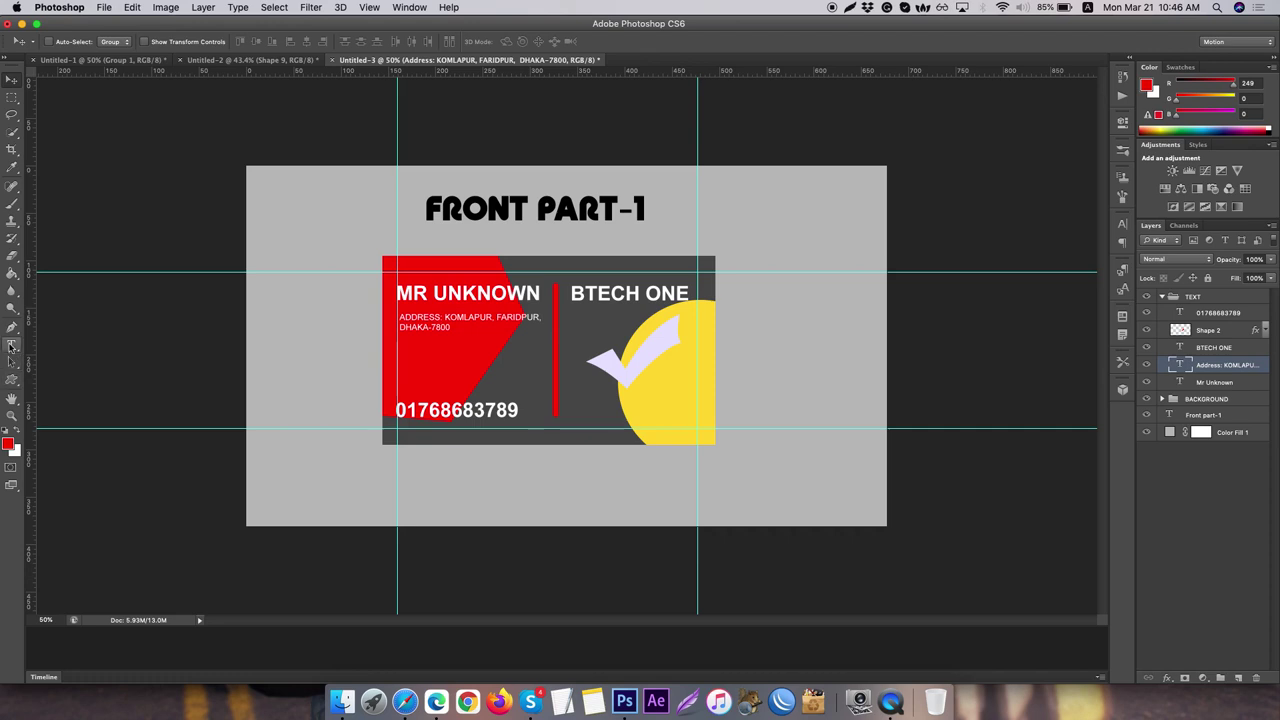
click(12, 345)
- Set the ADDRESS: label's font style to Bold
click(540, 316)
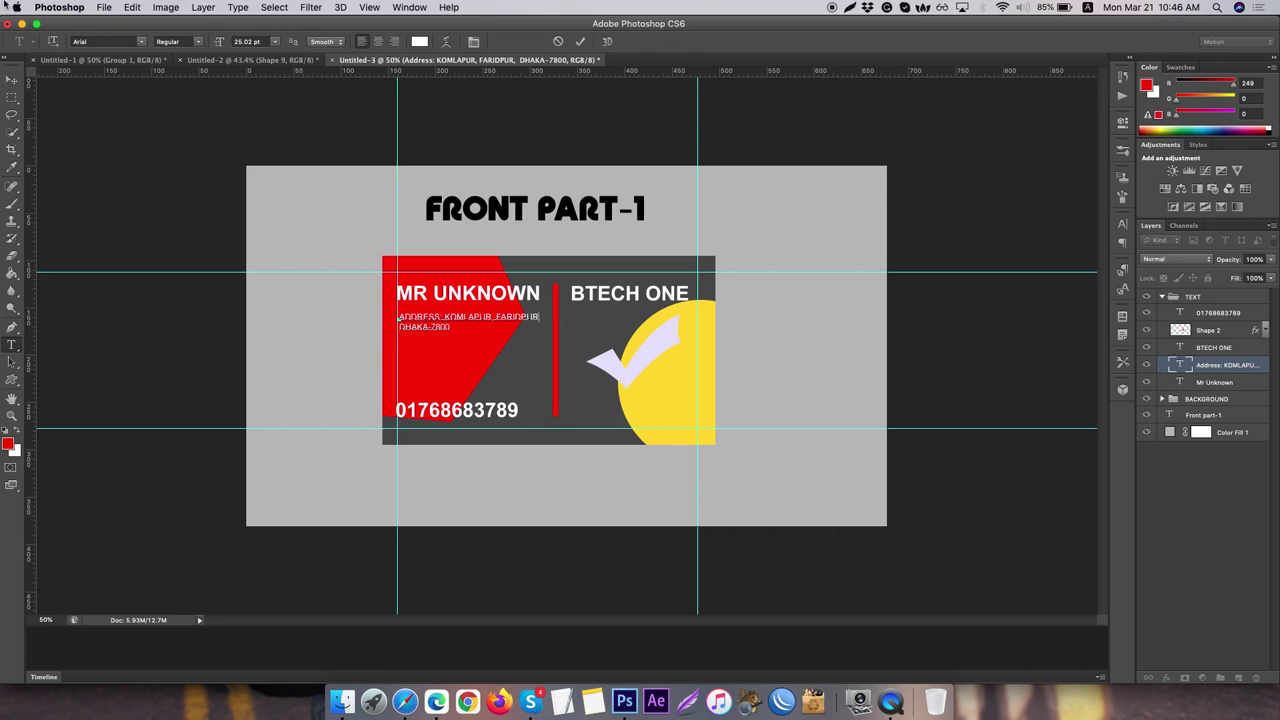
click(12, 80)
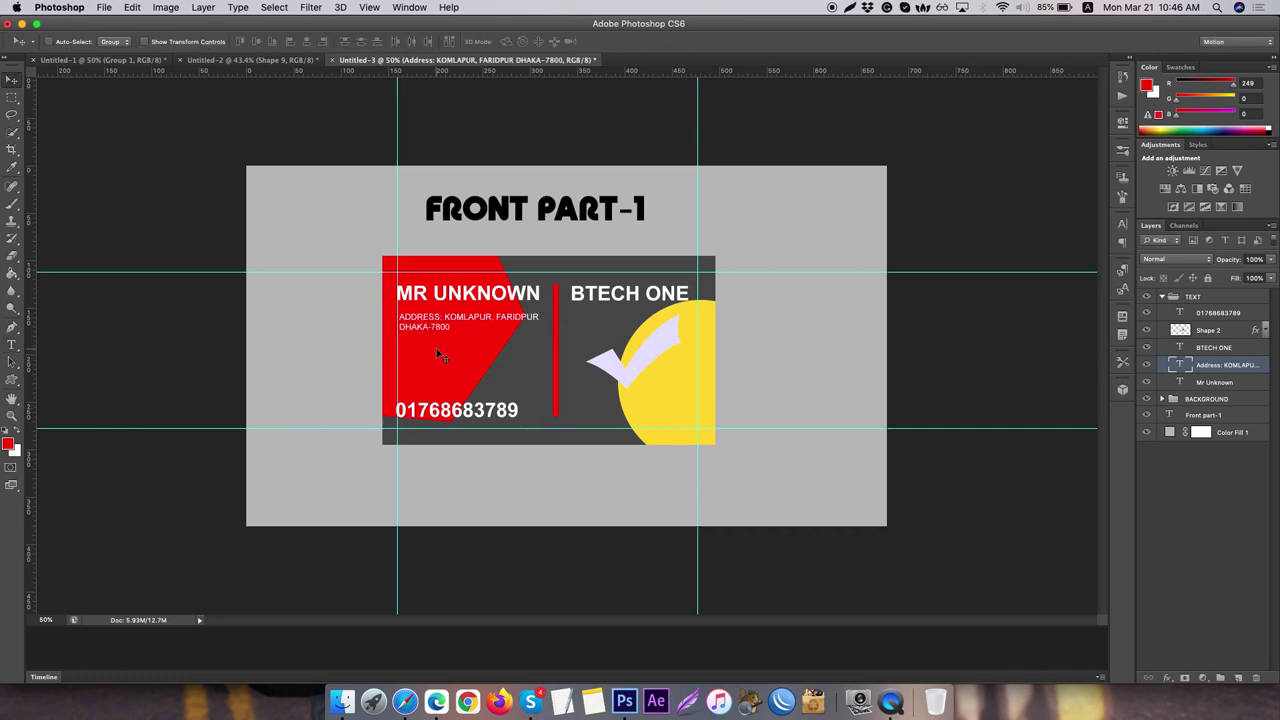
click(12, 344)
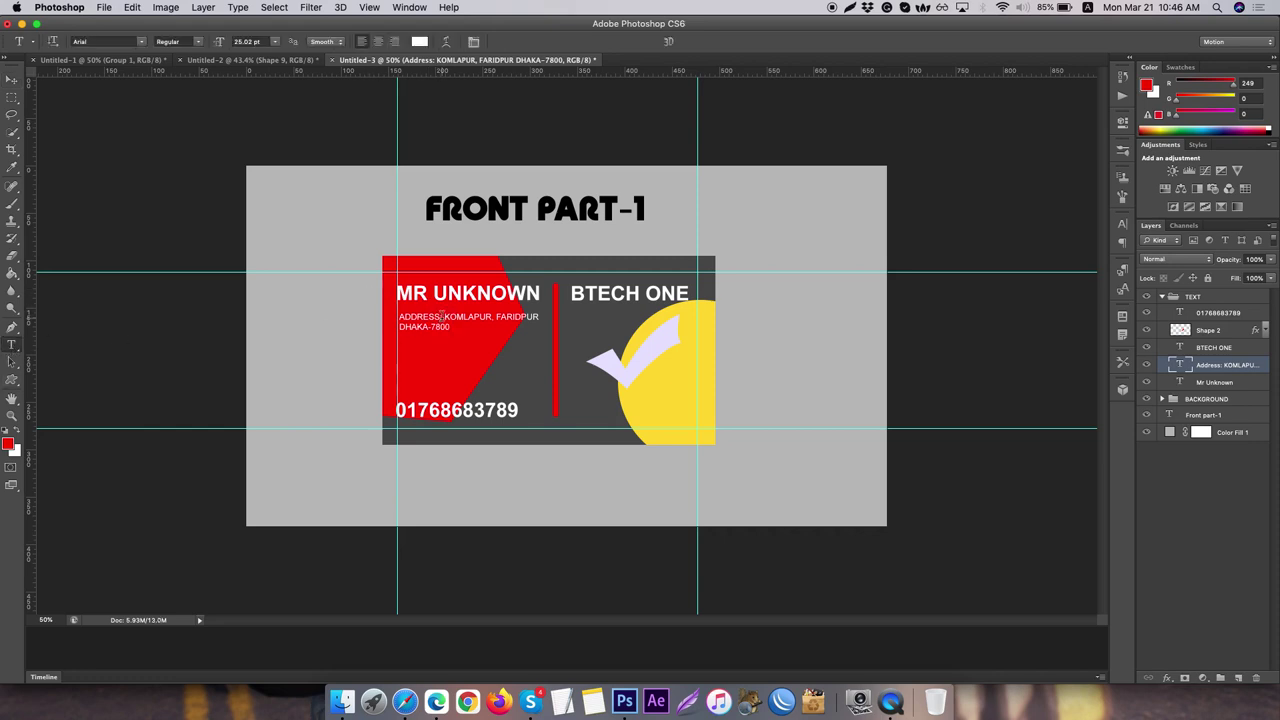
drag(441, 316, 397, 318)
click(203, 42)
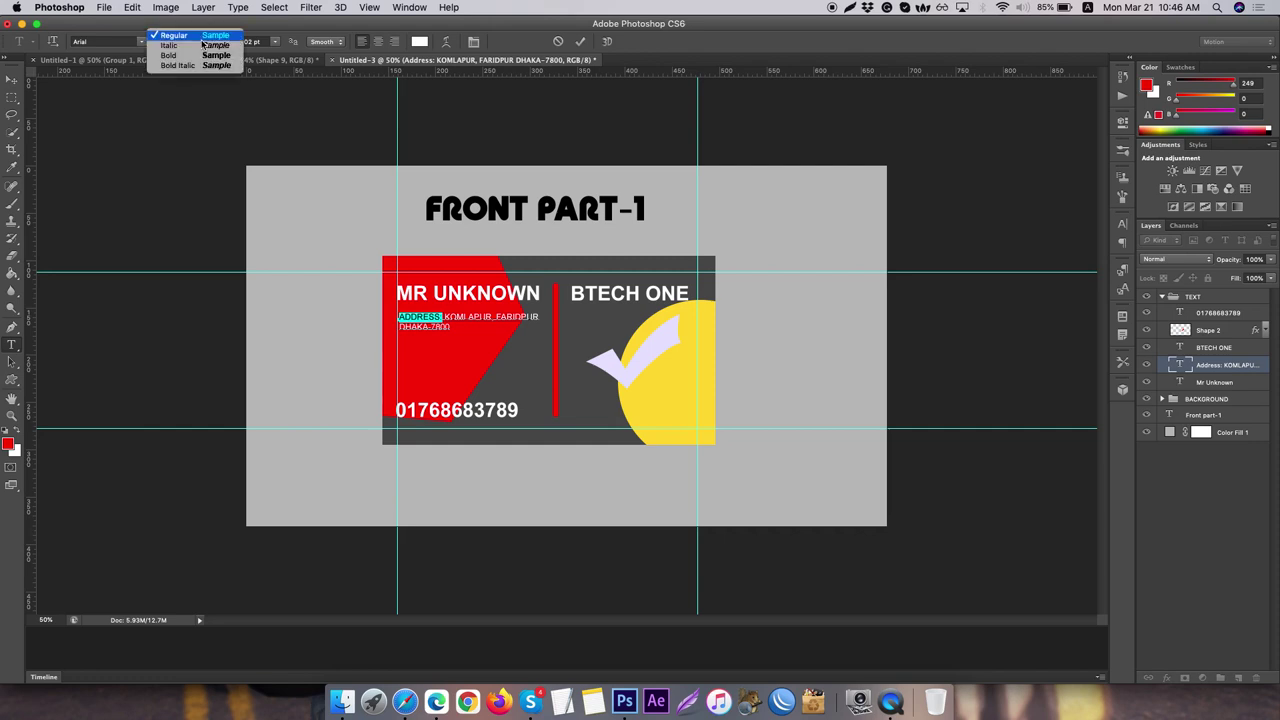
click(185, 55)
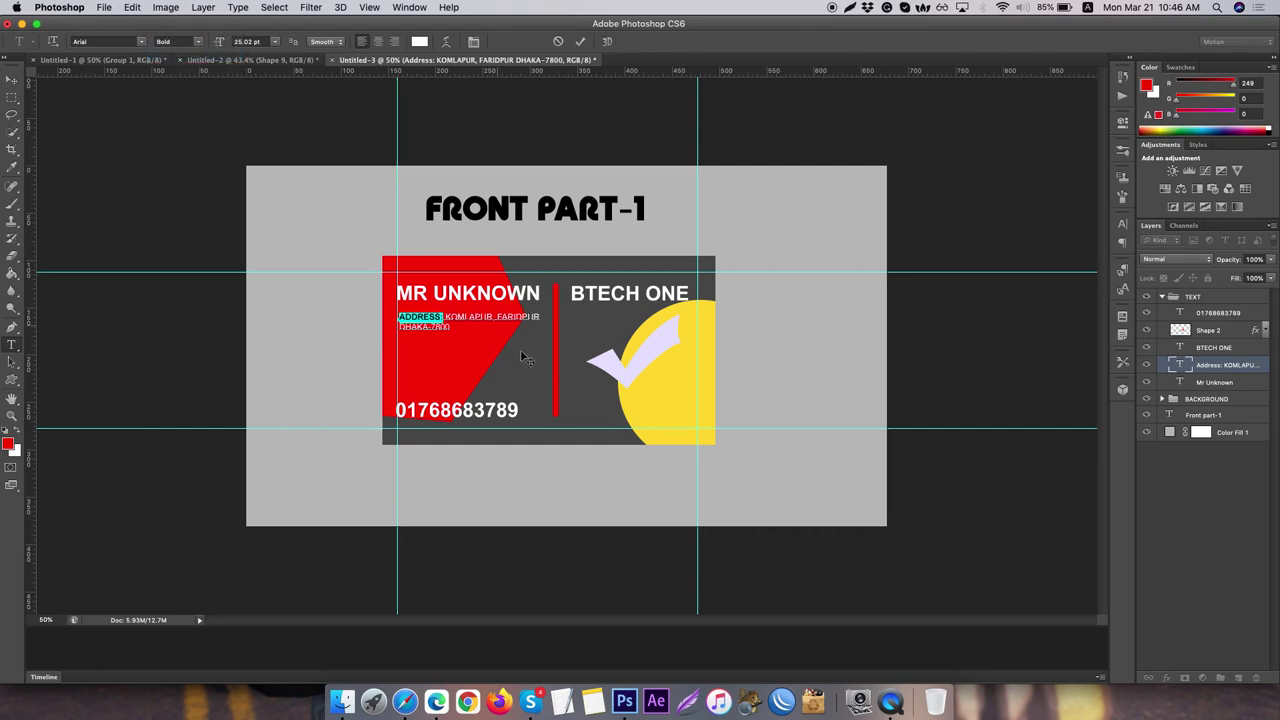
- Set the KOMLAPUR, FARIDPUR DHAKA-7800 address details to Italic
click(446, 316)
shift+click(464, 330)
click(192, 42)
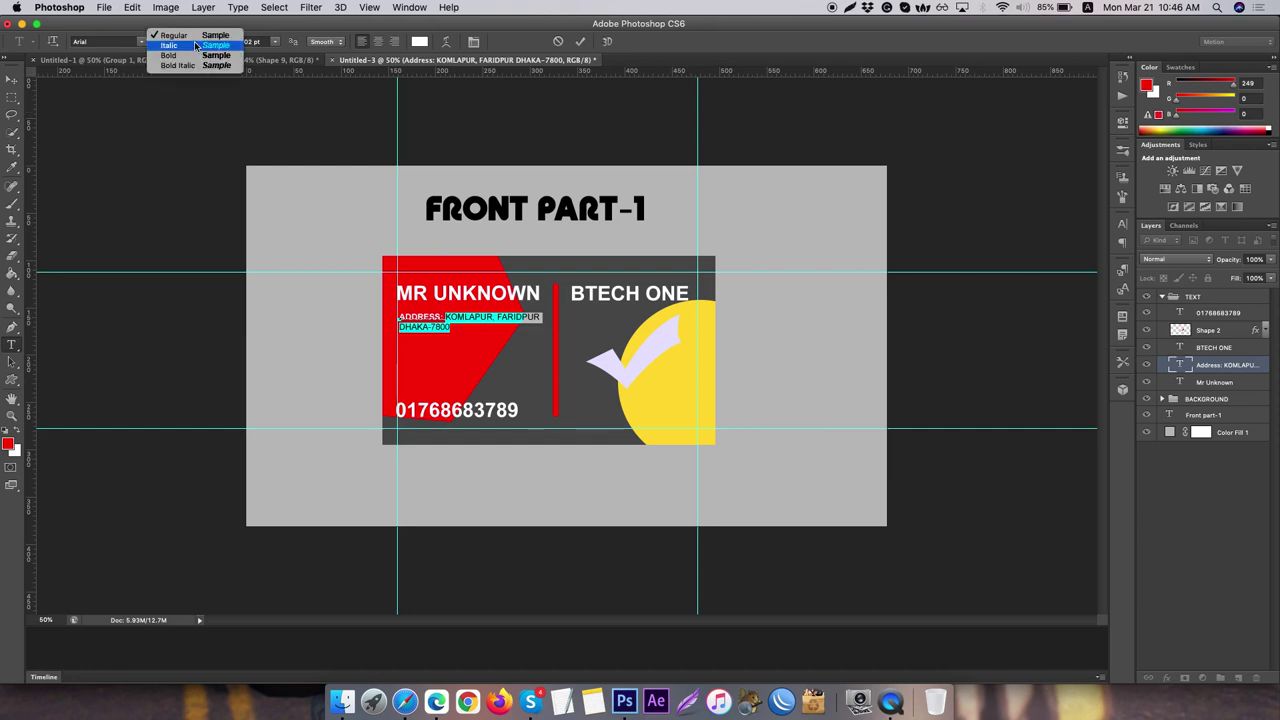
click(195, 45)
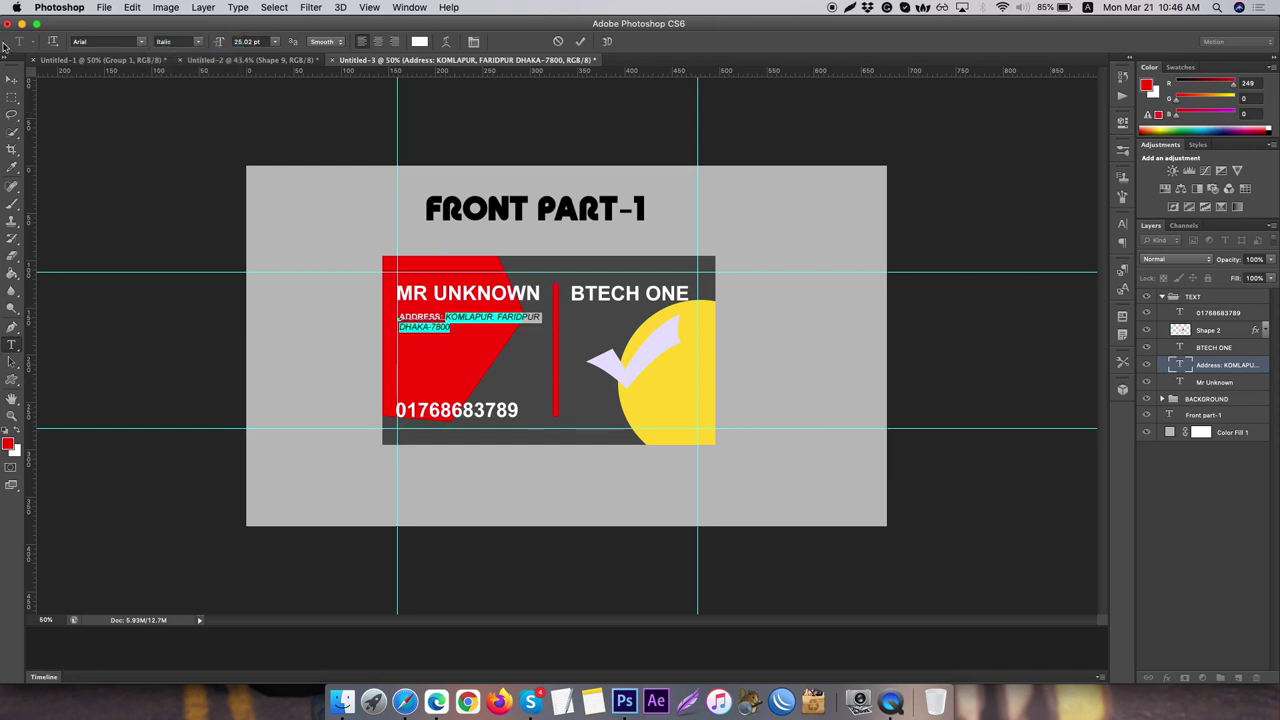
click(12, 79)
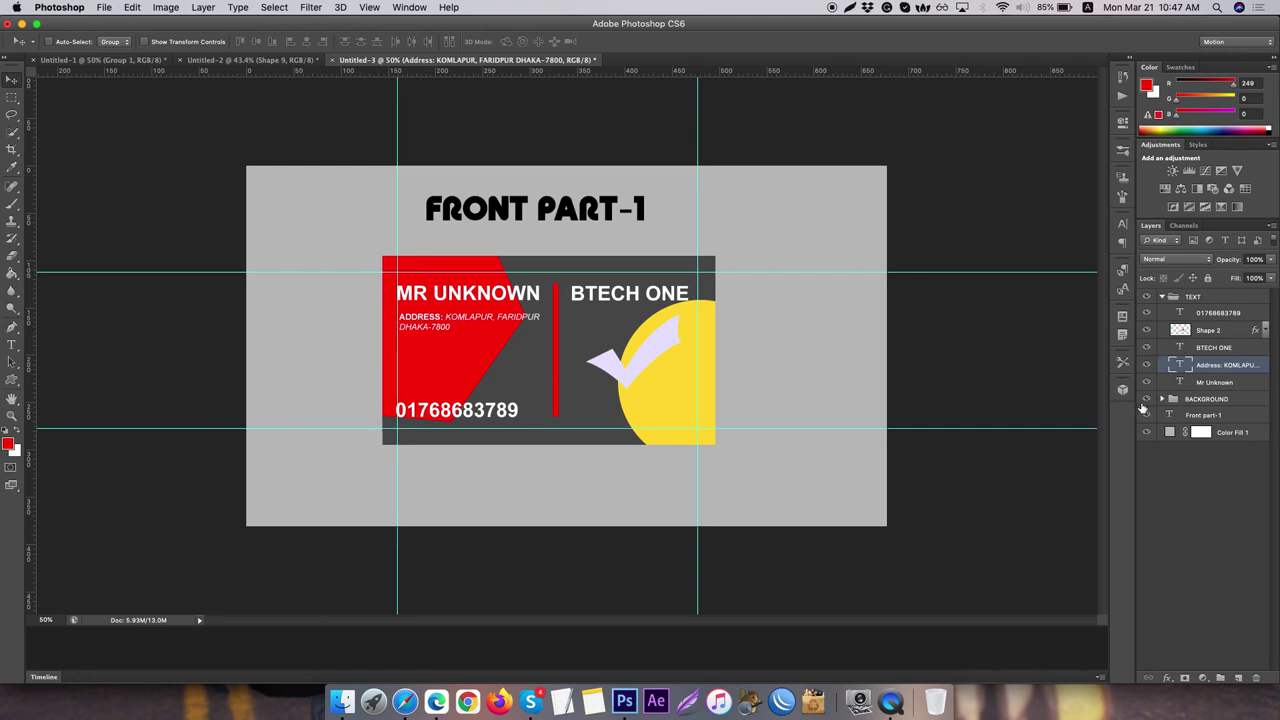
click(1236, 349)
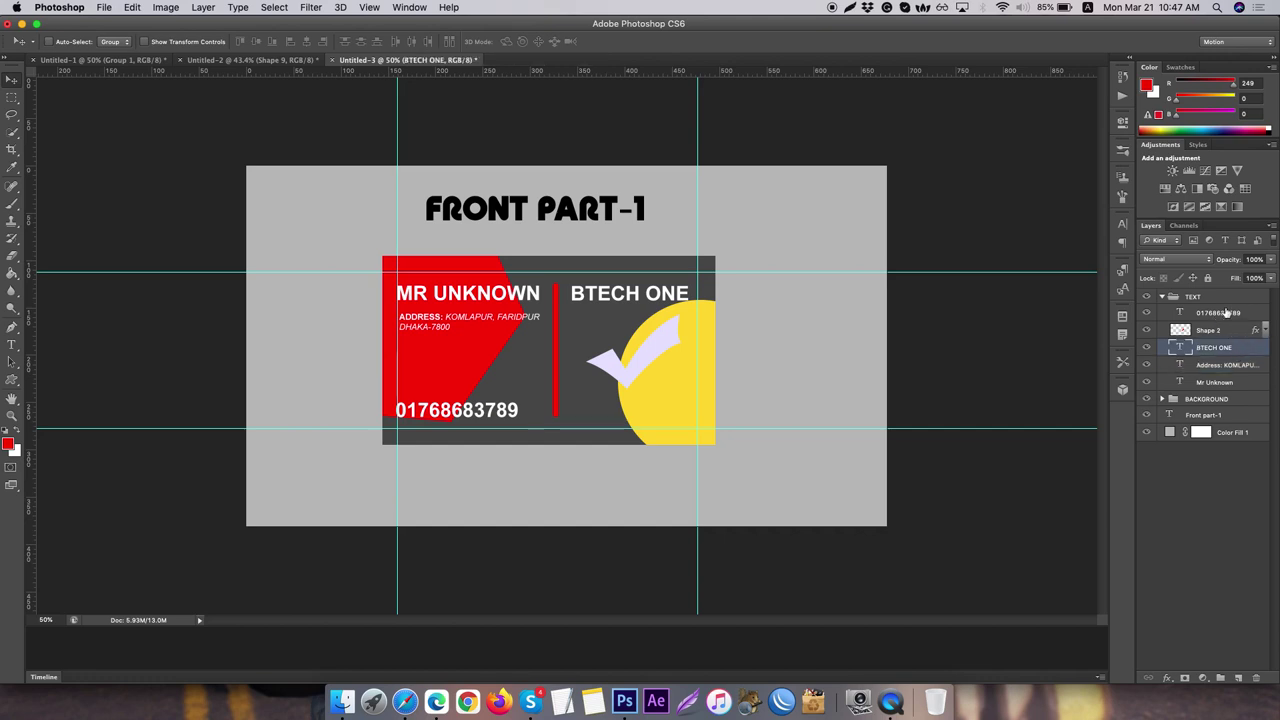
click(1226, 313)
key(Right)
key(Right)
key(Right)
key(Right)
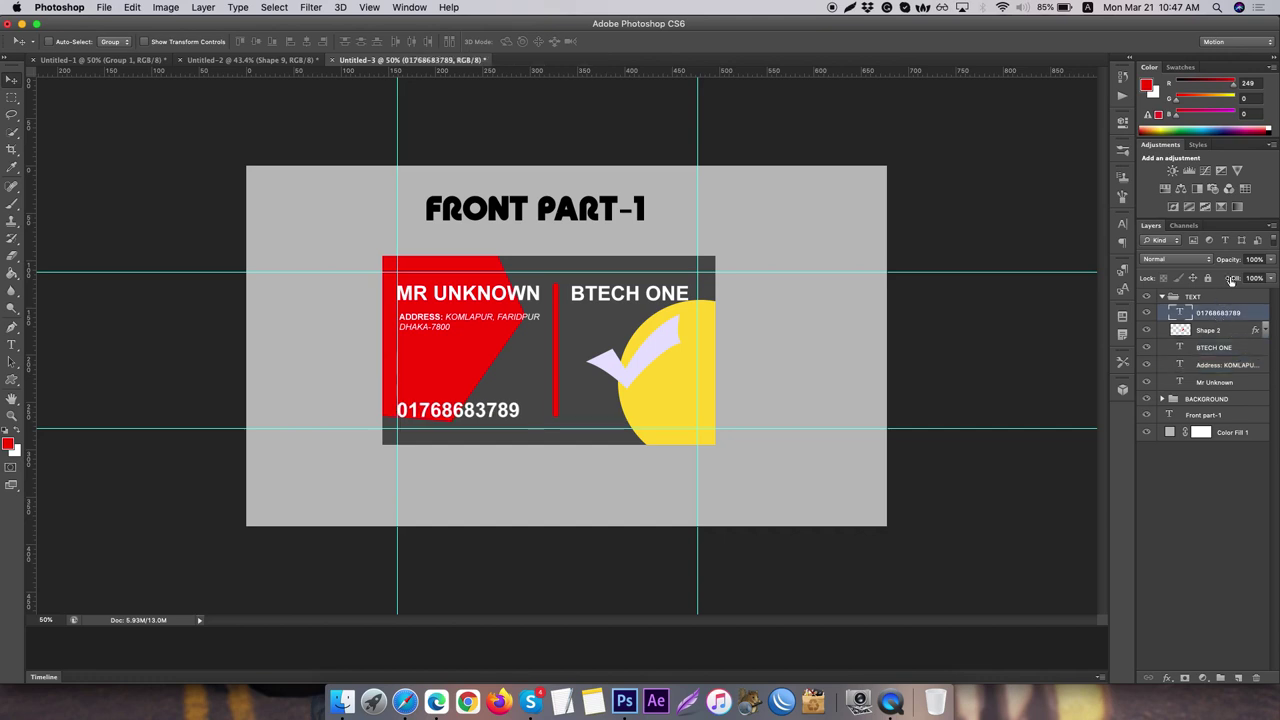
key(Right)
- Add a trial EMAIL: text layer on the card, then delete it
click(12, 345)
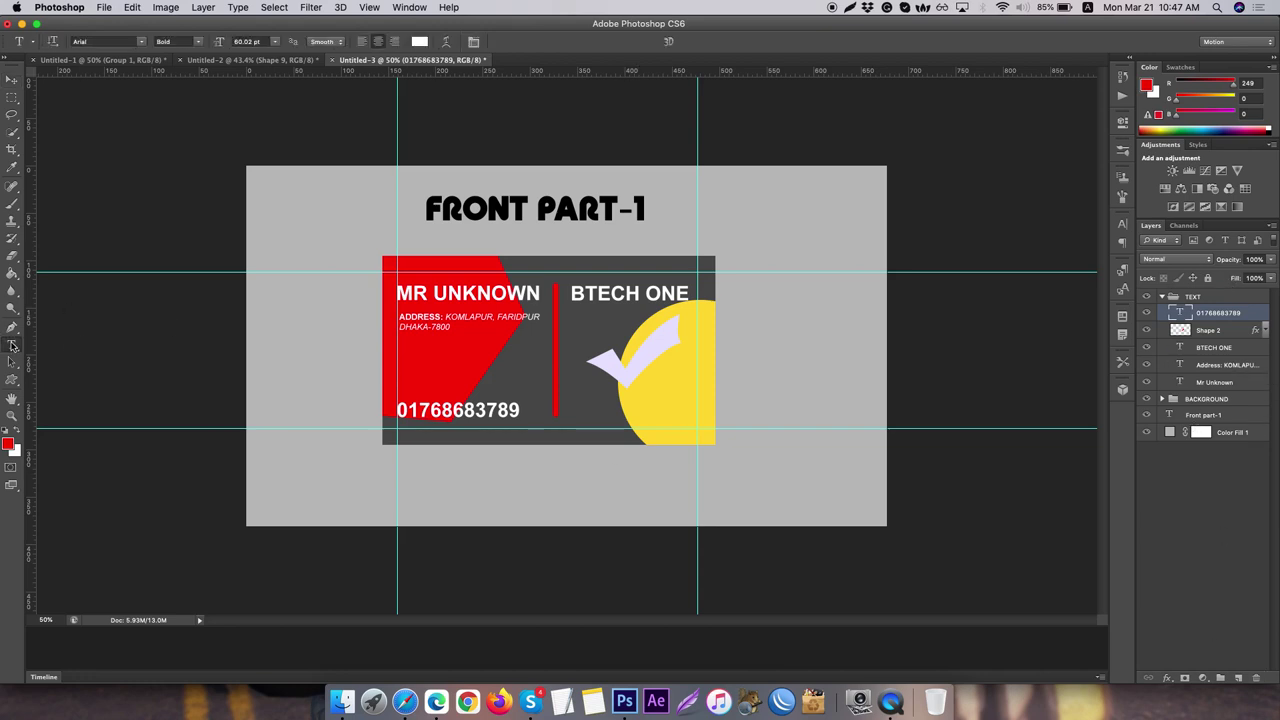
click(402, 350)
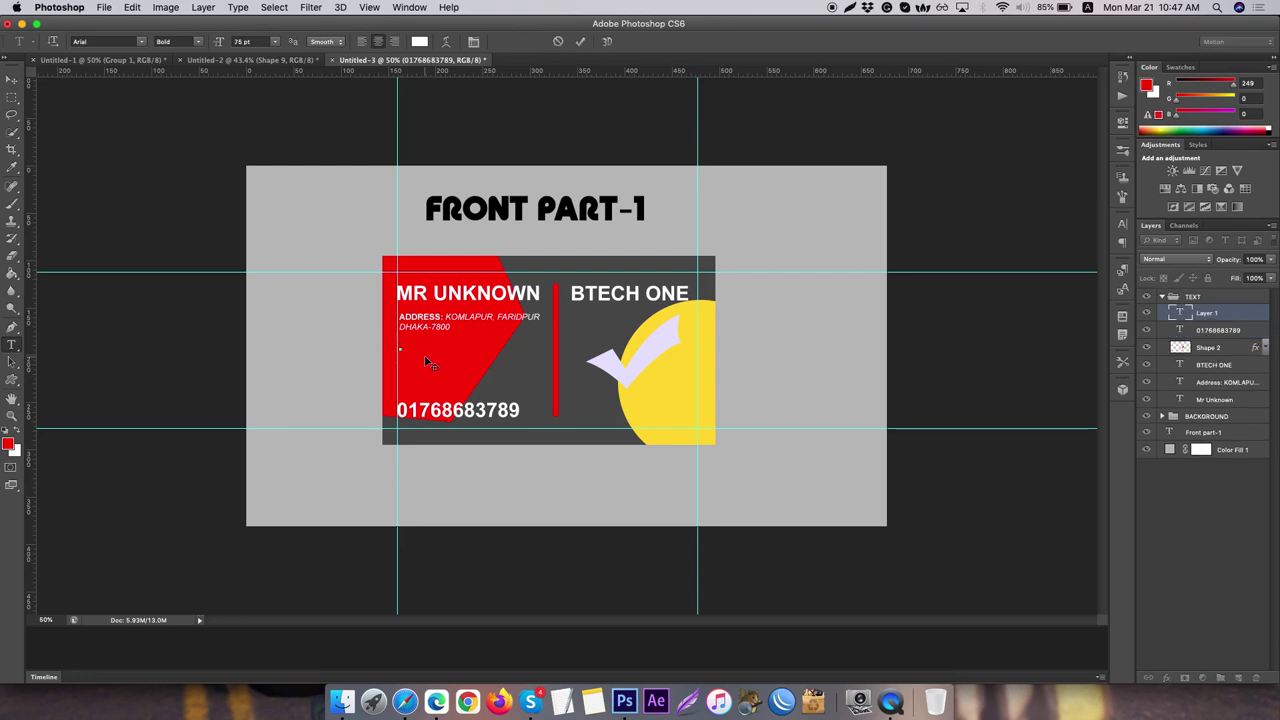
text(EMAIL:)
click(1211, 315)
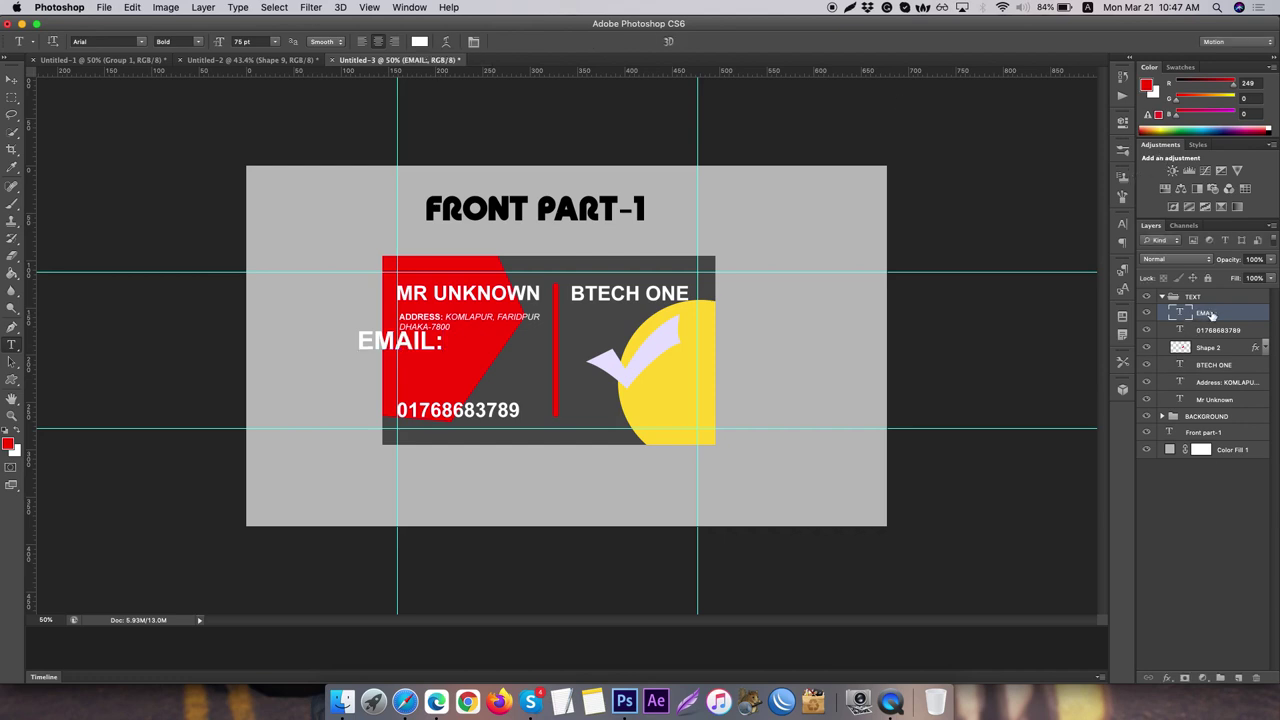
click(1259, 678)
click(1220, 372)
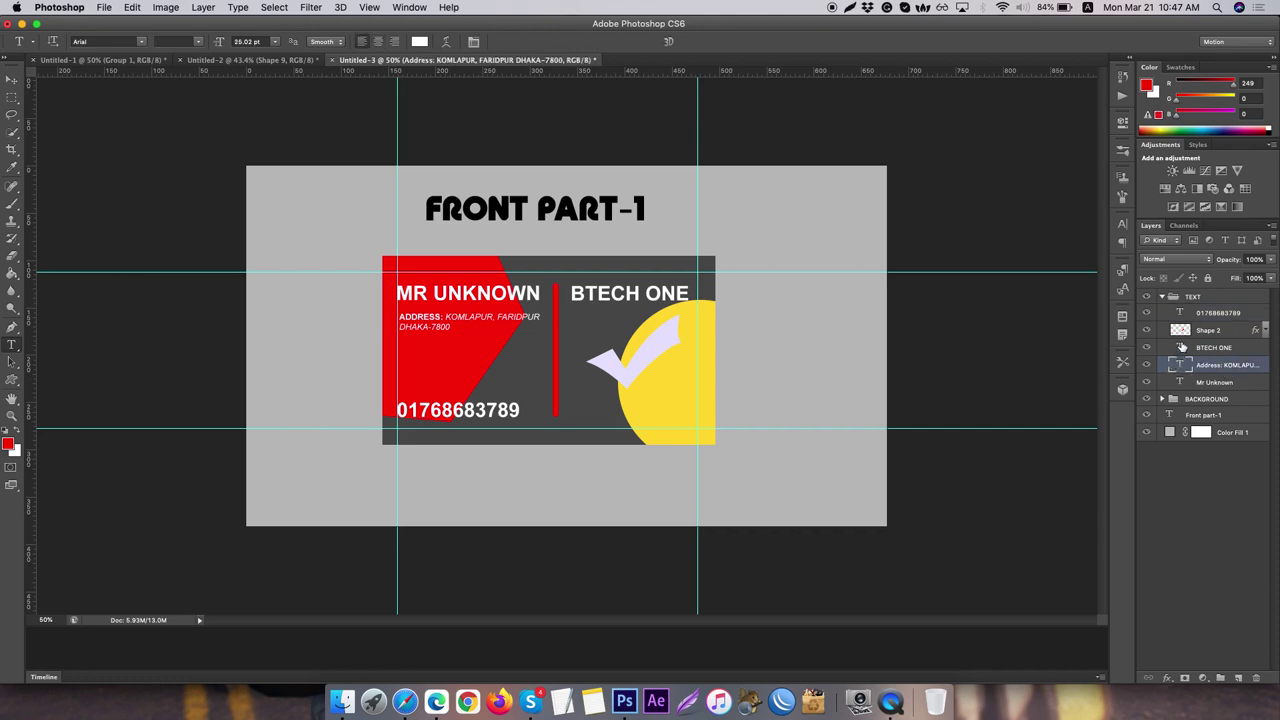
- Duplicate the address layer and move the copy down below the address
key(super+j)
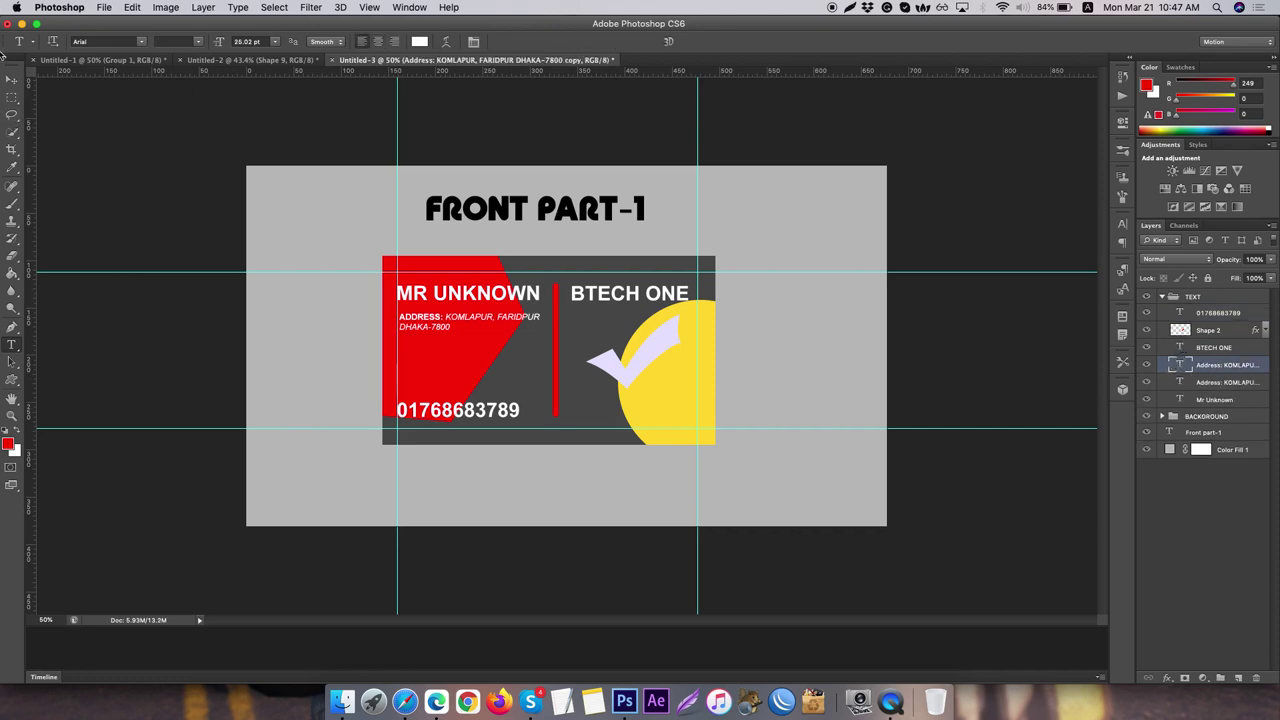
click(11, 78)
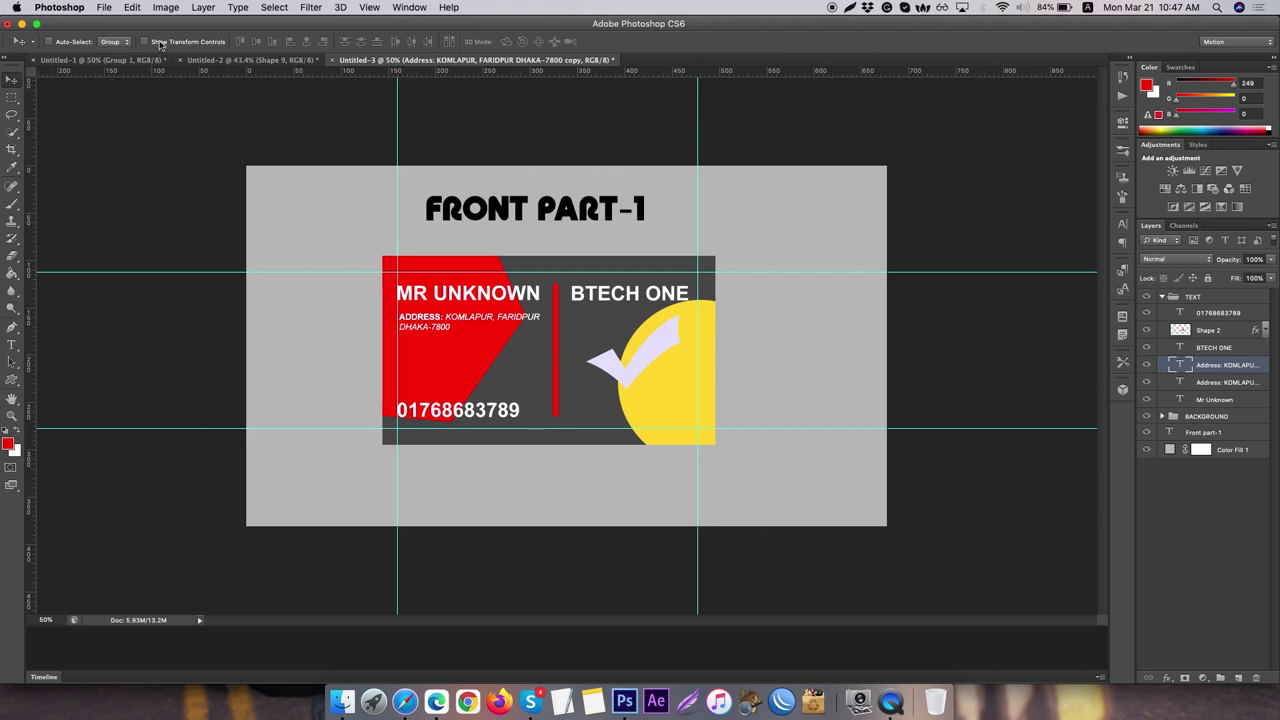
key(Down)
key(Down)
key(Down)
key(Down)
key(Down)
key(Down)
key(Down)
key(Down)
key(Down)
key(Down)
key(Down)
key(Down)
key(Down)
key(Down)
key(Down)
key(Down)
key(Down)
key(Down)
key(Down)
key(Down)
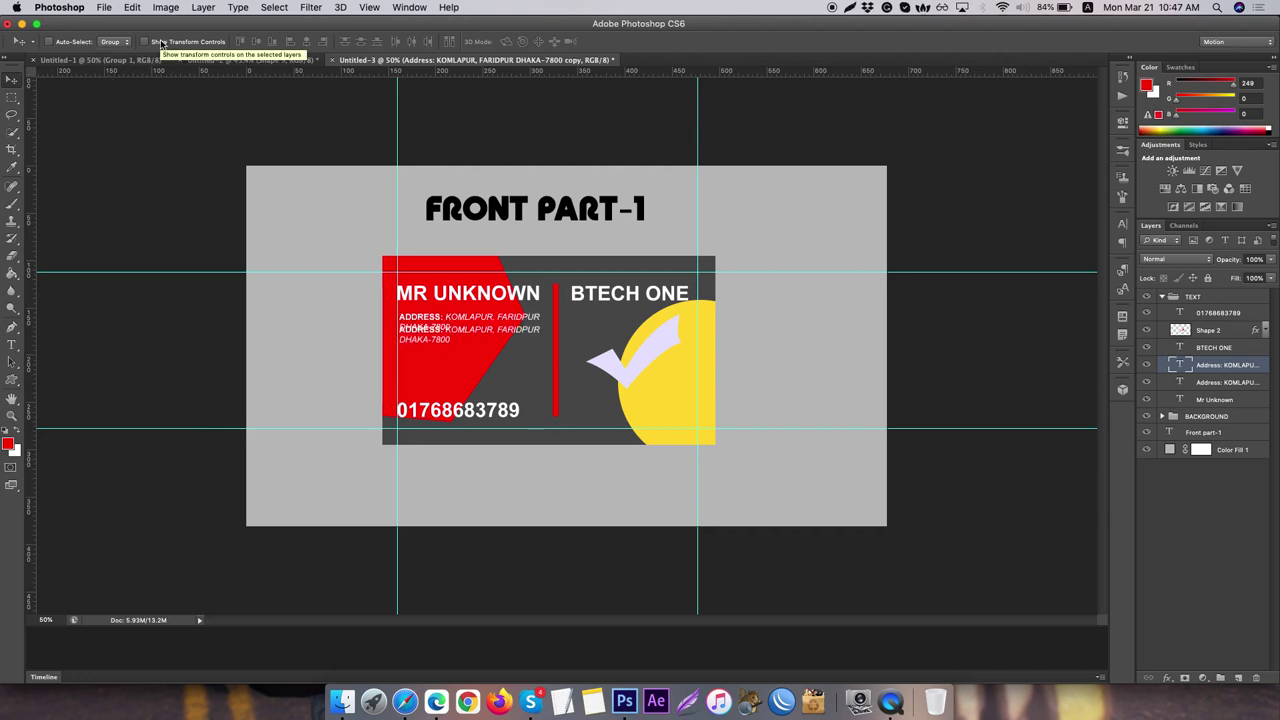
key(Down)
key(Down)
key(Down)
key(Down)
key(Down)
key(Down)
key(Down)
key(Down)
key(Down)
key(Down)
key(Down)
key(Down)
key(Down)
key(Down)
key(Down)
key(Down)
key(Down)
key(Down)
key(Down)
key(Down)
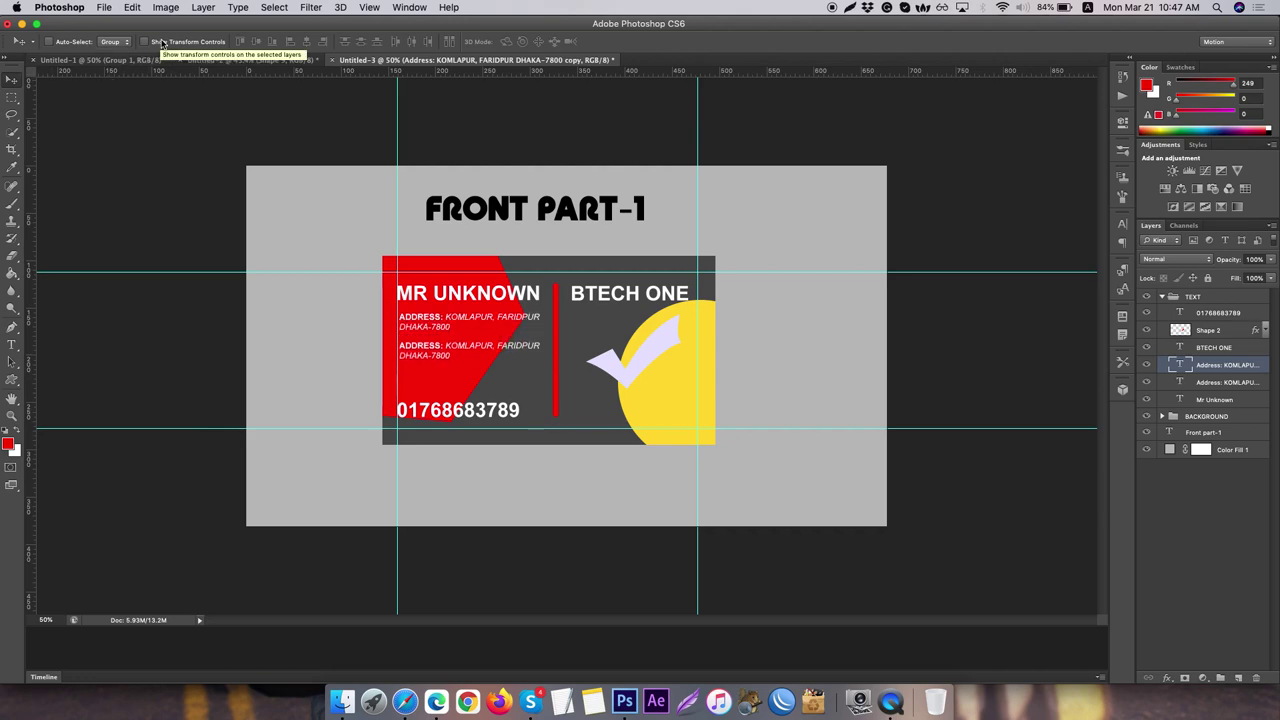
key(Down)
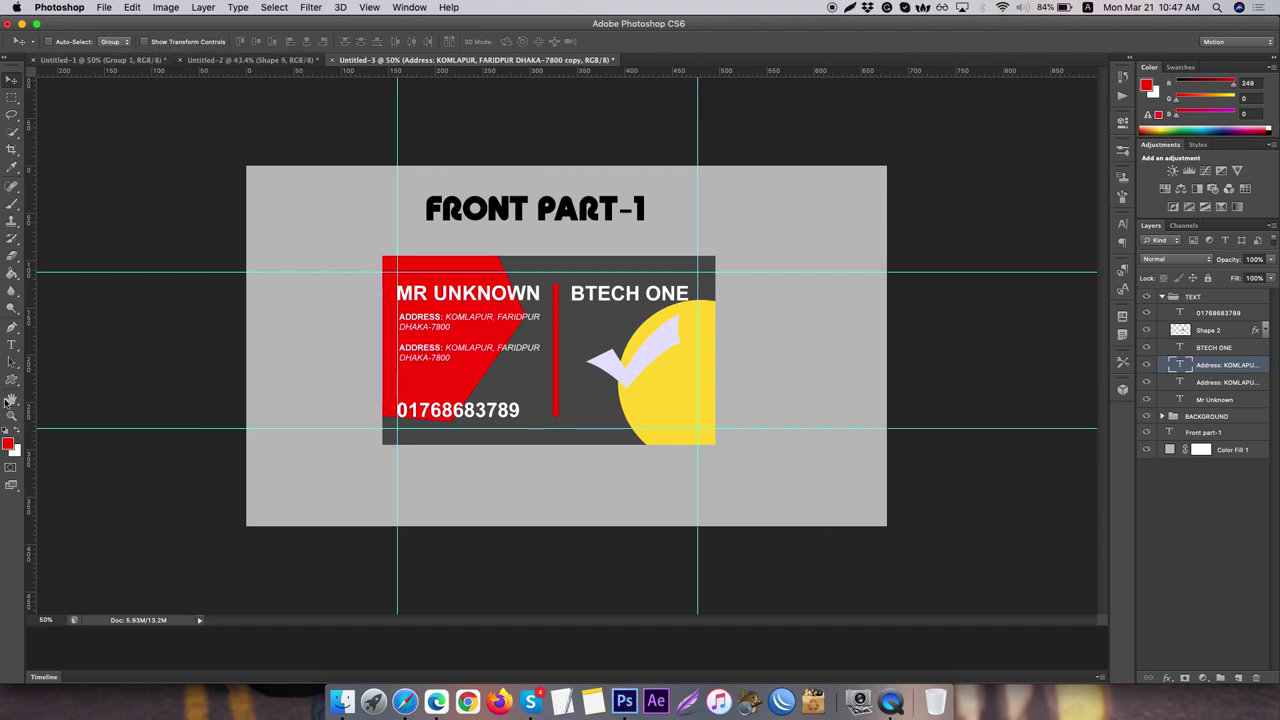
- Replace the copy's bold ADDRESS: label with EMAIL:
click(11, 345)
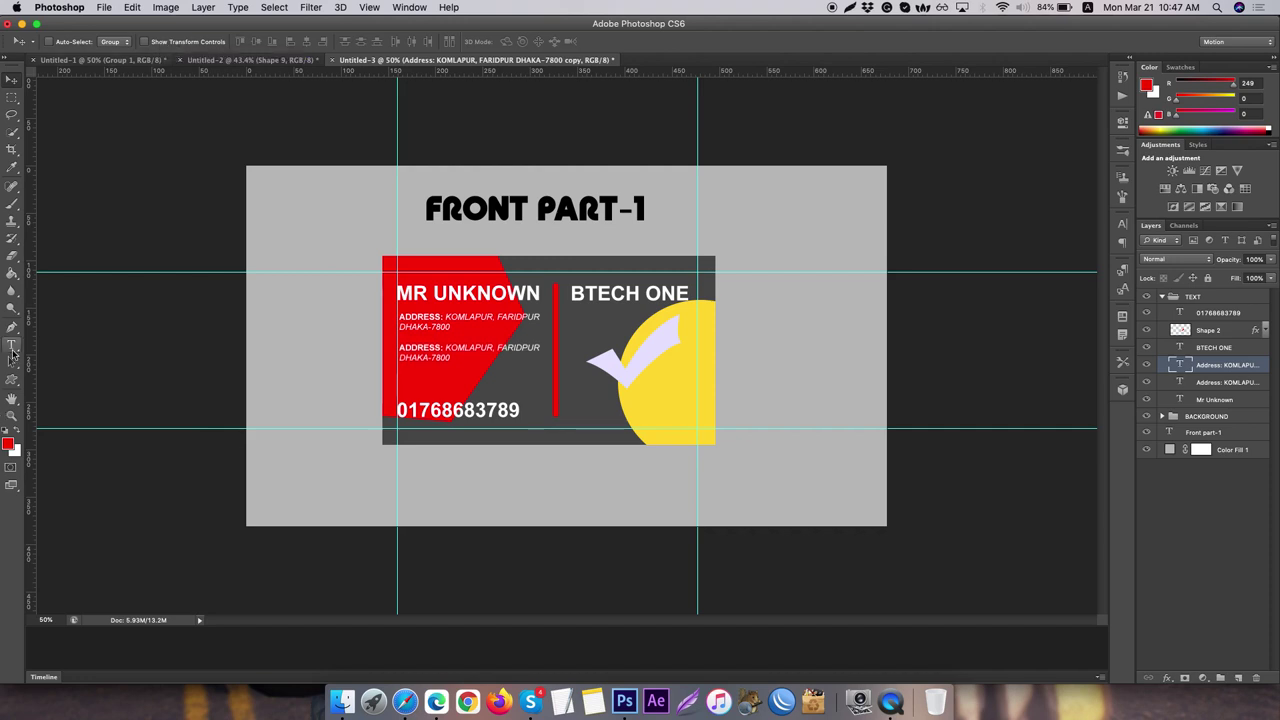
click(440, 347)
drag(440, 347, 385, 348)
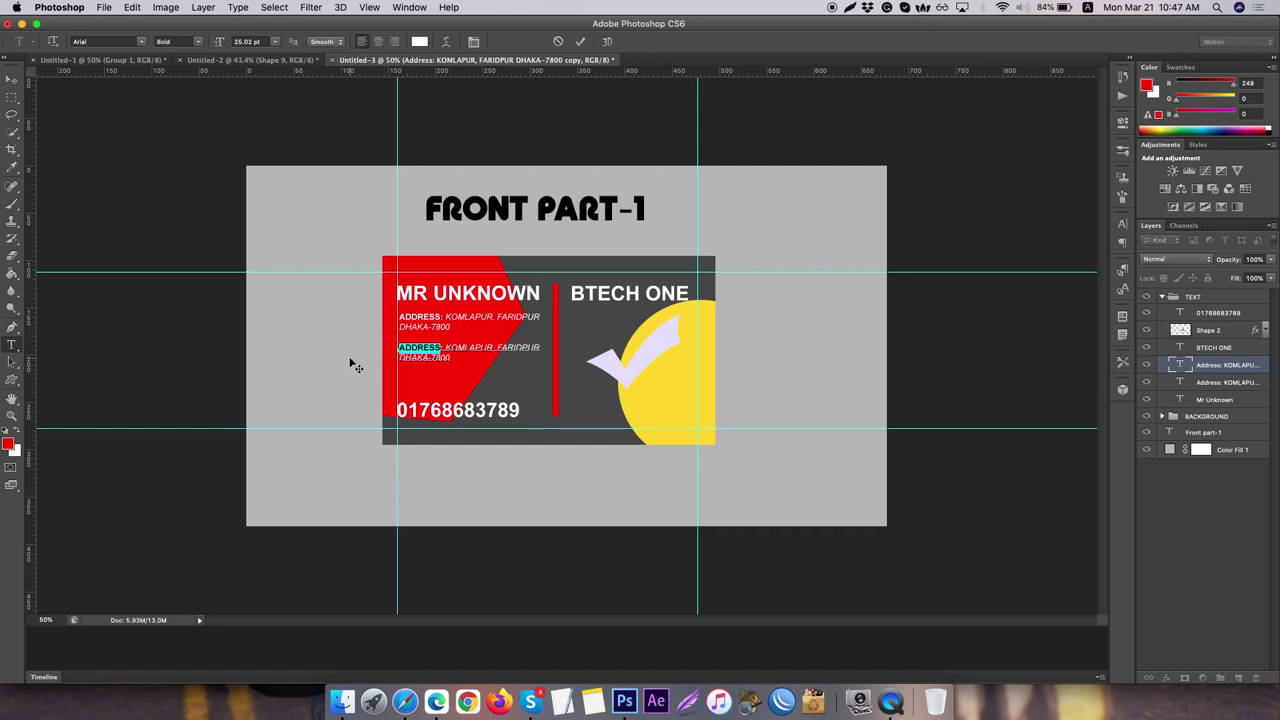
text(EMAIL:)
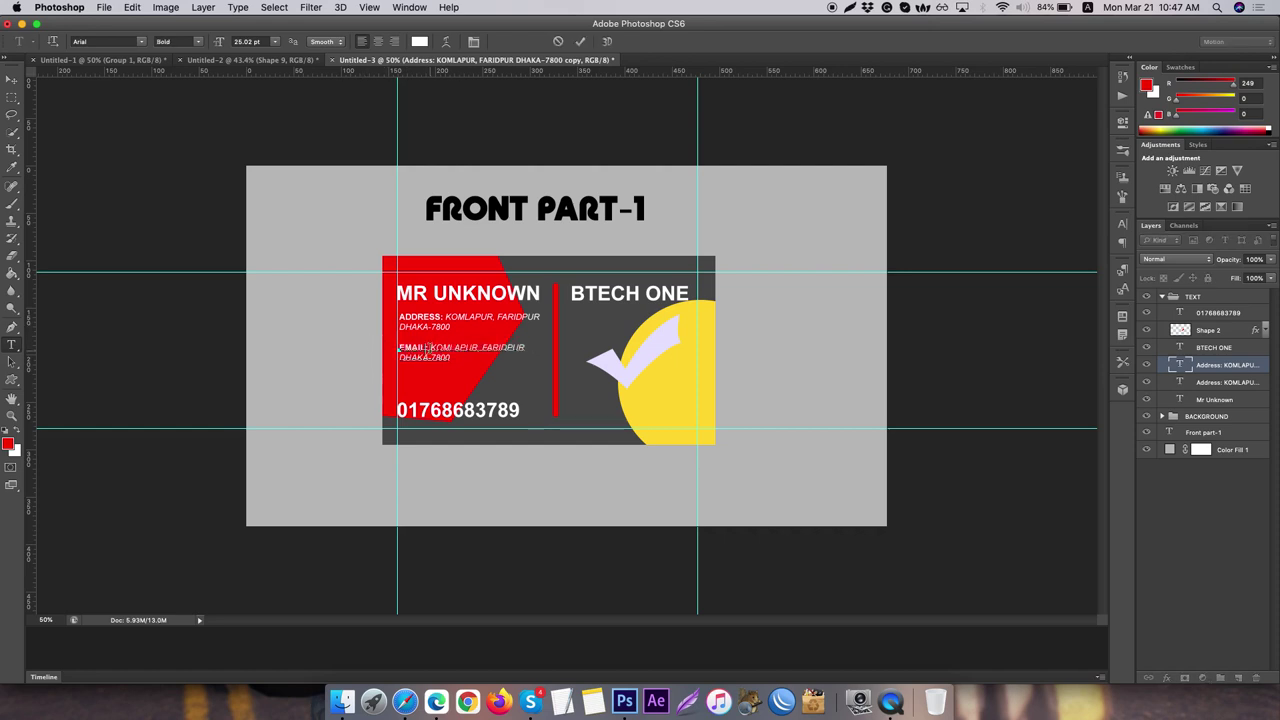
- Replace the italic address after EMAIL: with a placeholder email address
drag(431, 347, 454, 364)
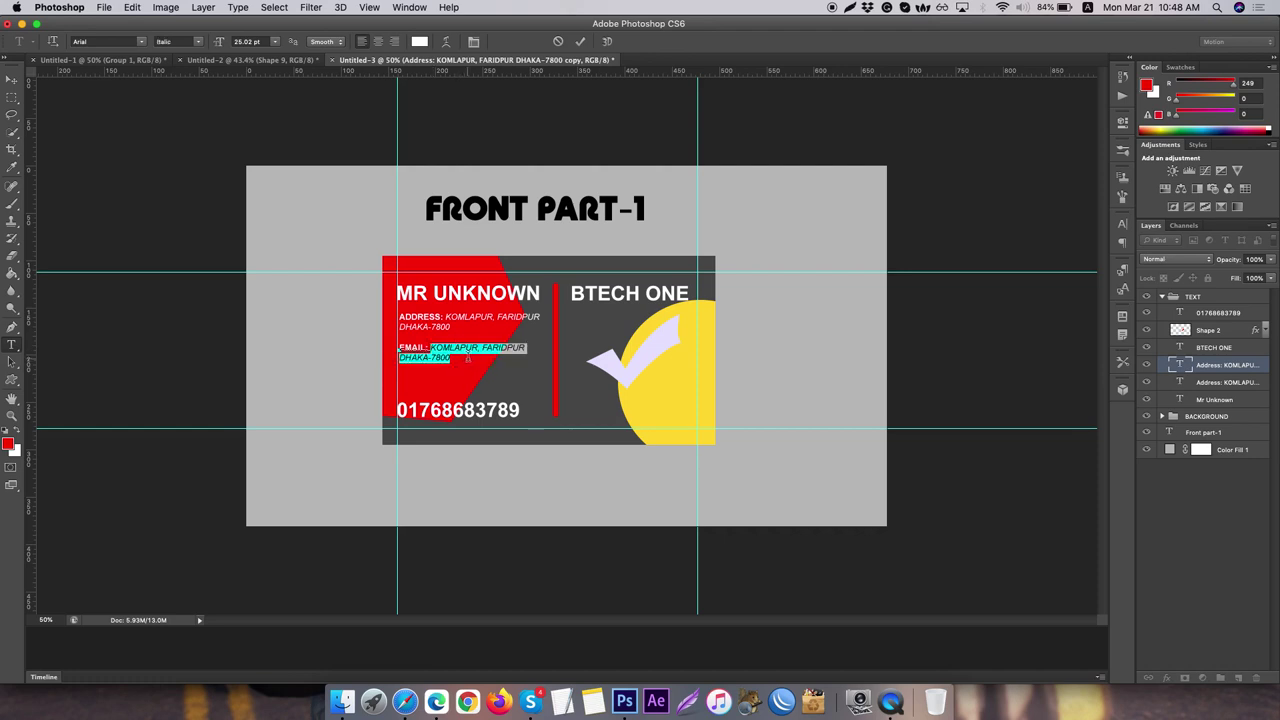
text(R)
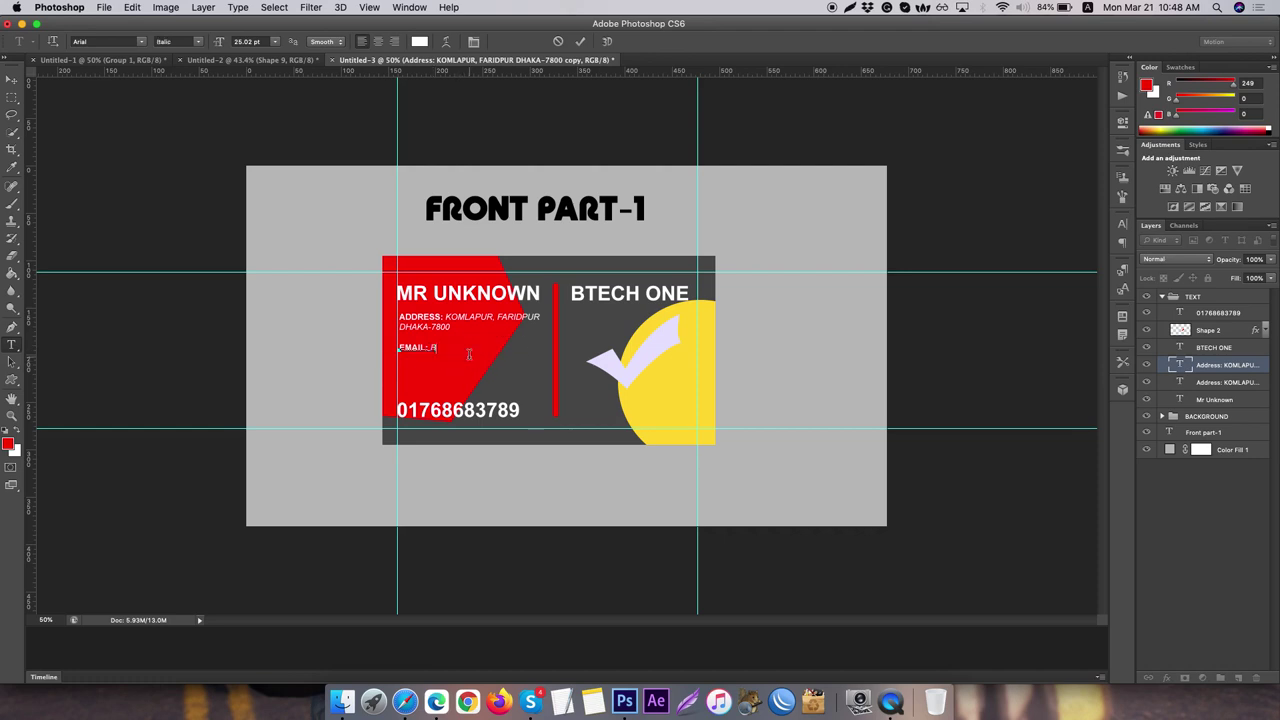
text(TF)
text(EMAIL.CO)
text(M)
drag(431, 347, 462, 347)
key(BackSpace)
click(12, 78)
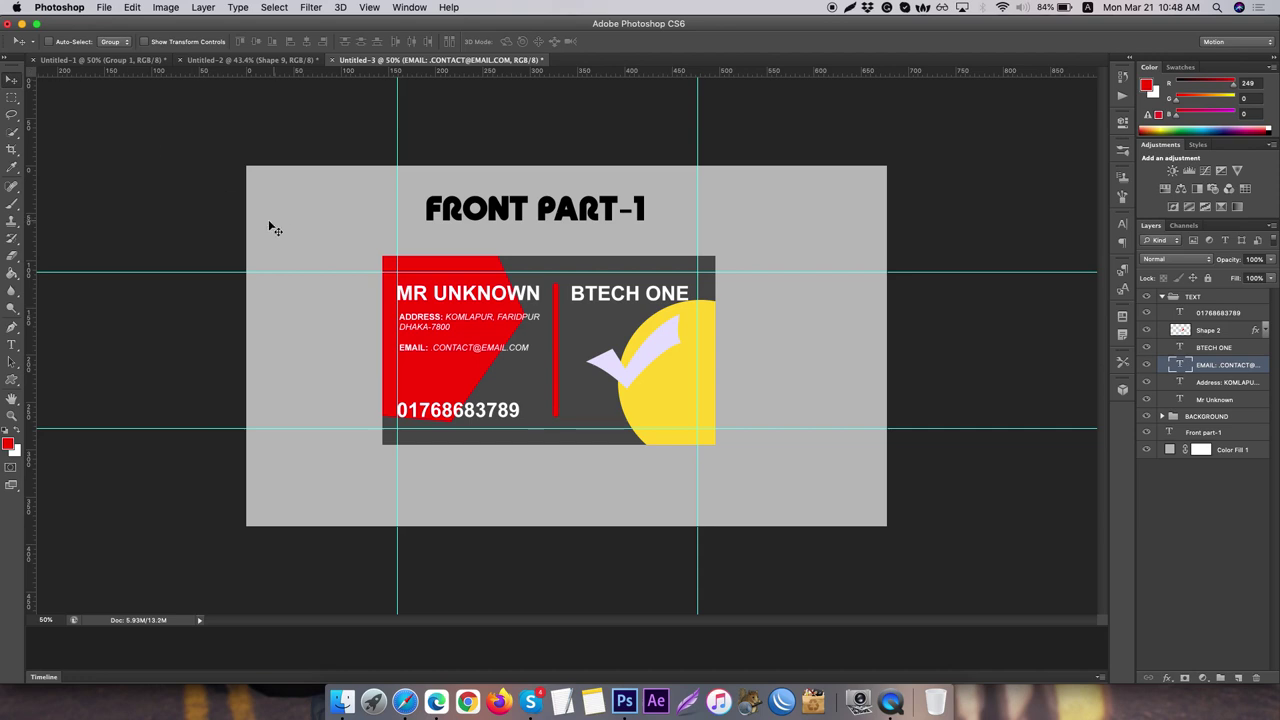
click(12, 344)
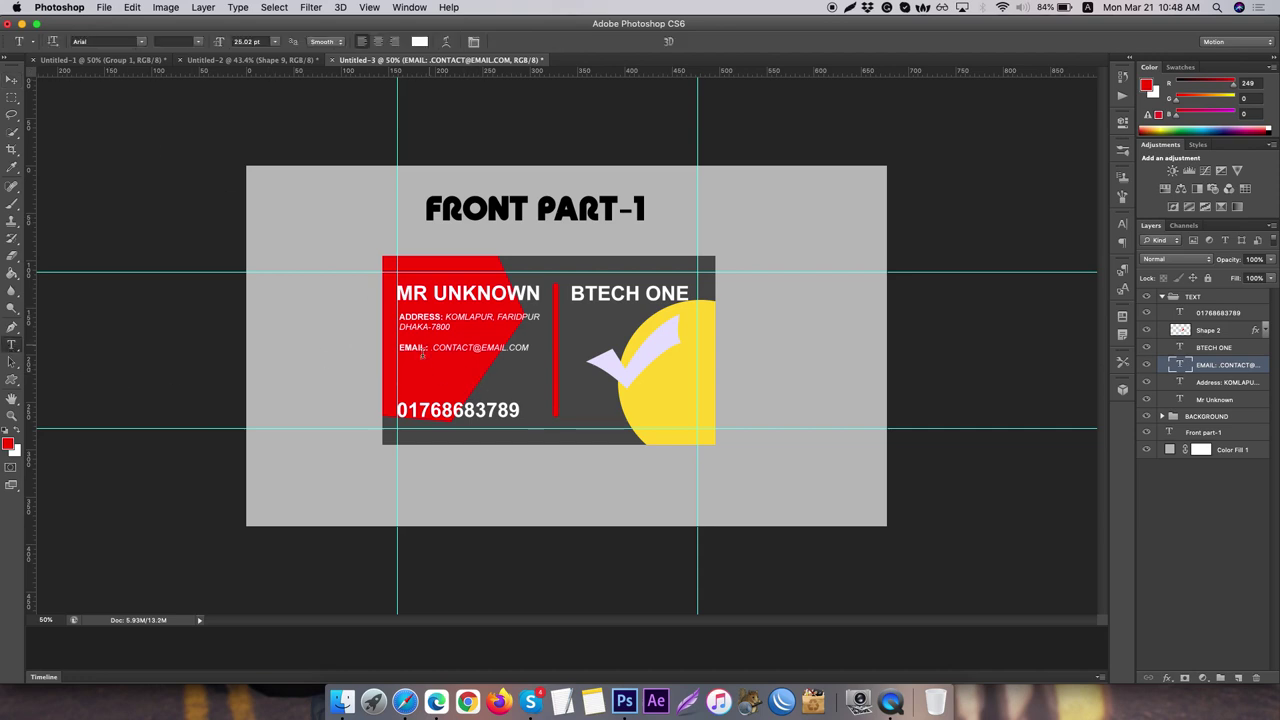
click(434, 345)
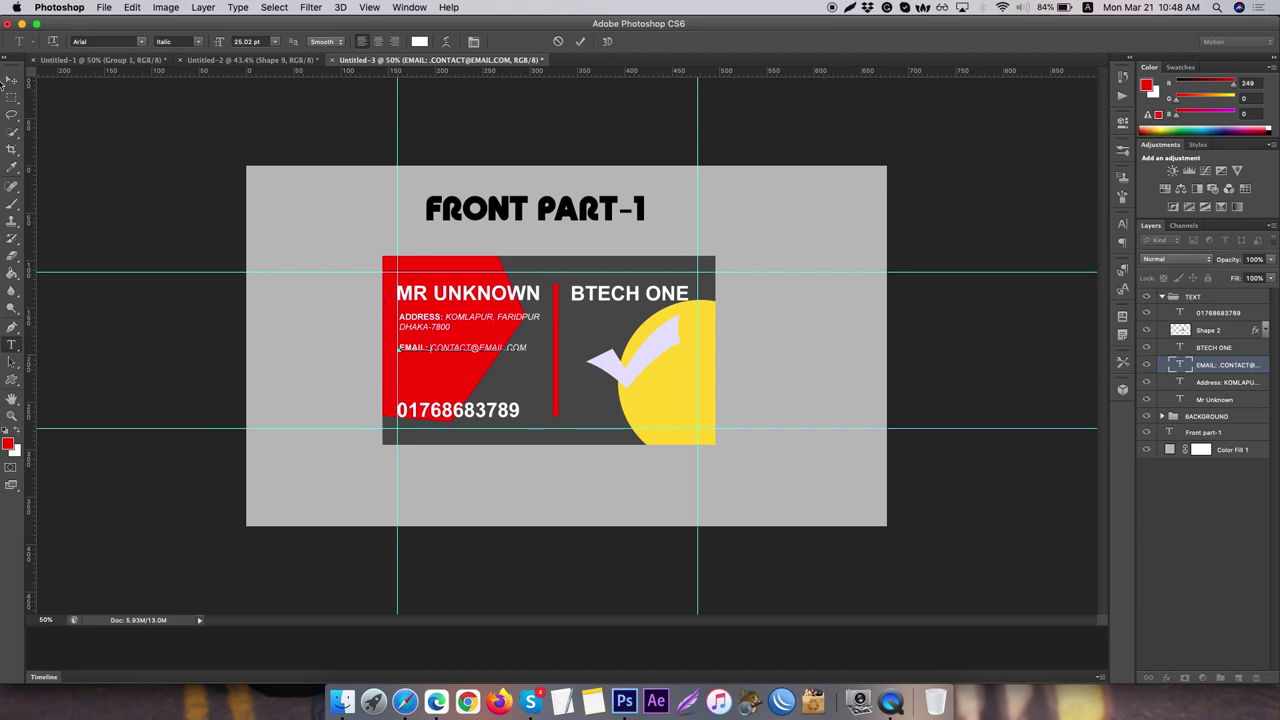
click(12, 78)
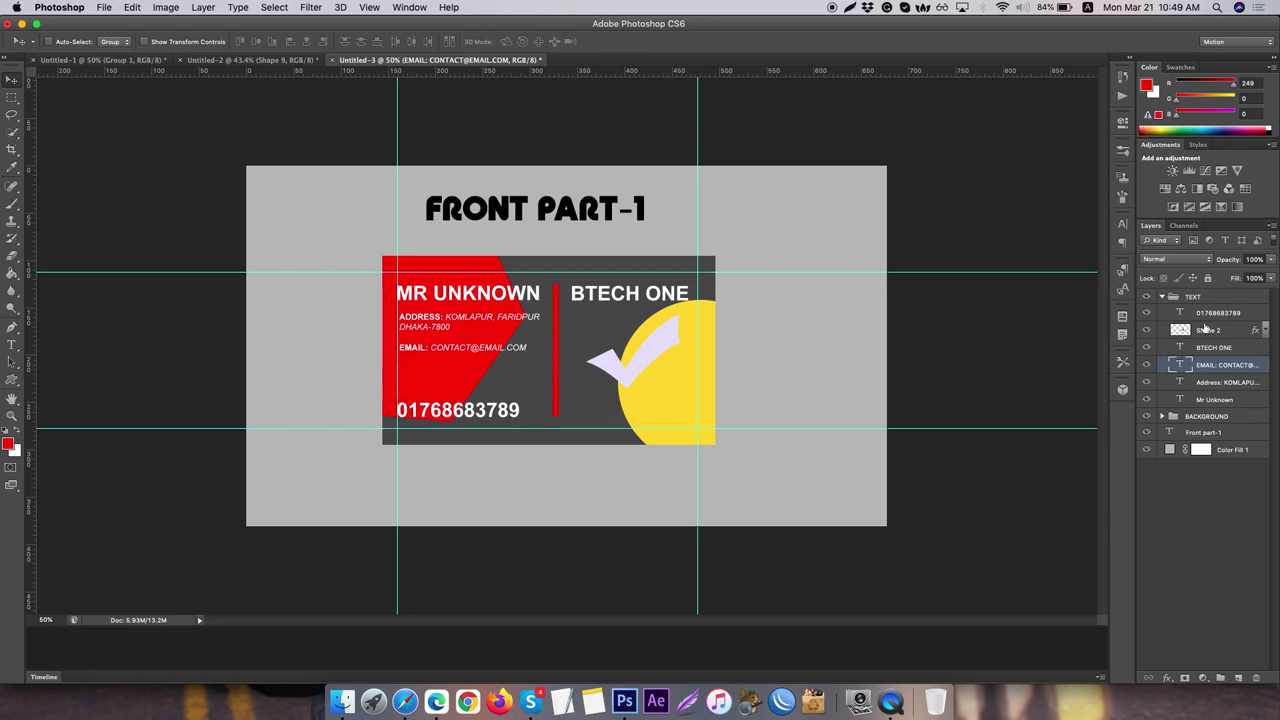
- Hide the large phone number layer and duplicate the email line, nudging the copy down
click(1196, 316)
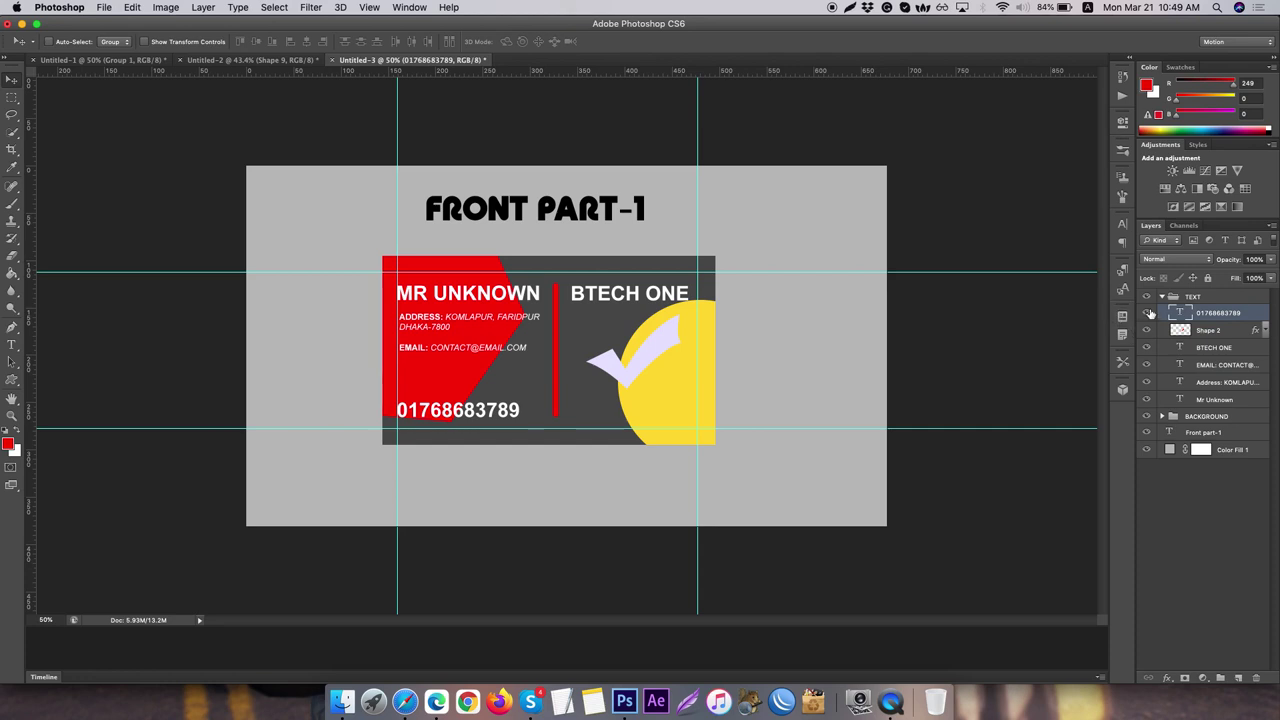
click(1147, 313)
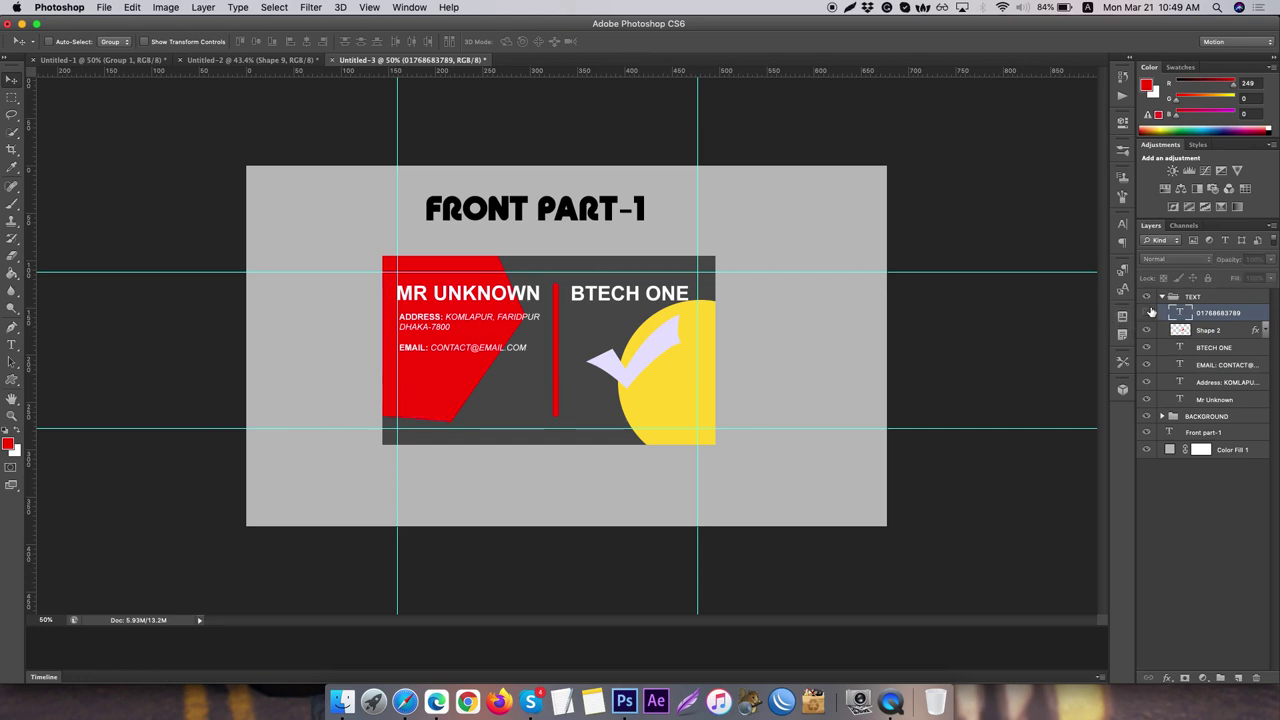
click(1227, 366)
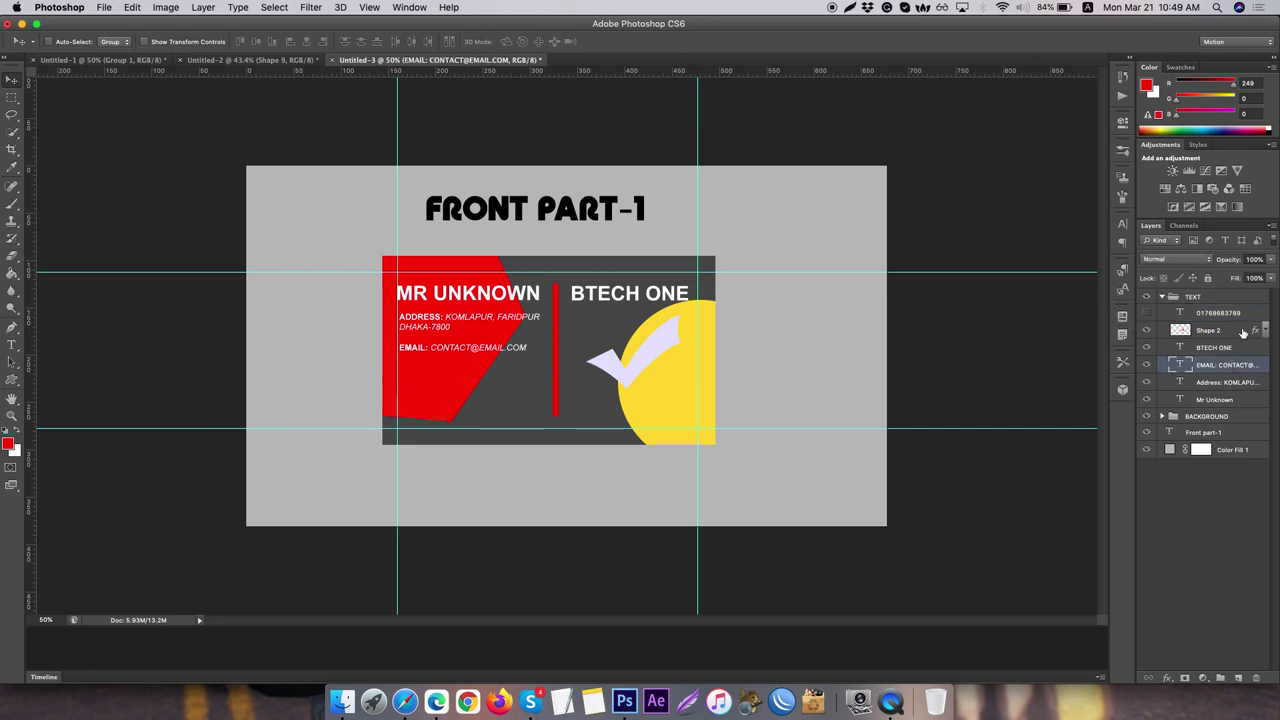
key(super+j)
key(Down)
key(Down)
key(Down)
key(Down)
key(Down)
key(Down)
key(Down)
key(Down)
key(Down)
key(Down)
key(Down)
key(Down)
key(Down)
key(Down)
key(Down)
key(Down)
key(Down)
key(Down)
key(Down)
key(Down)
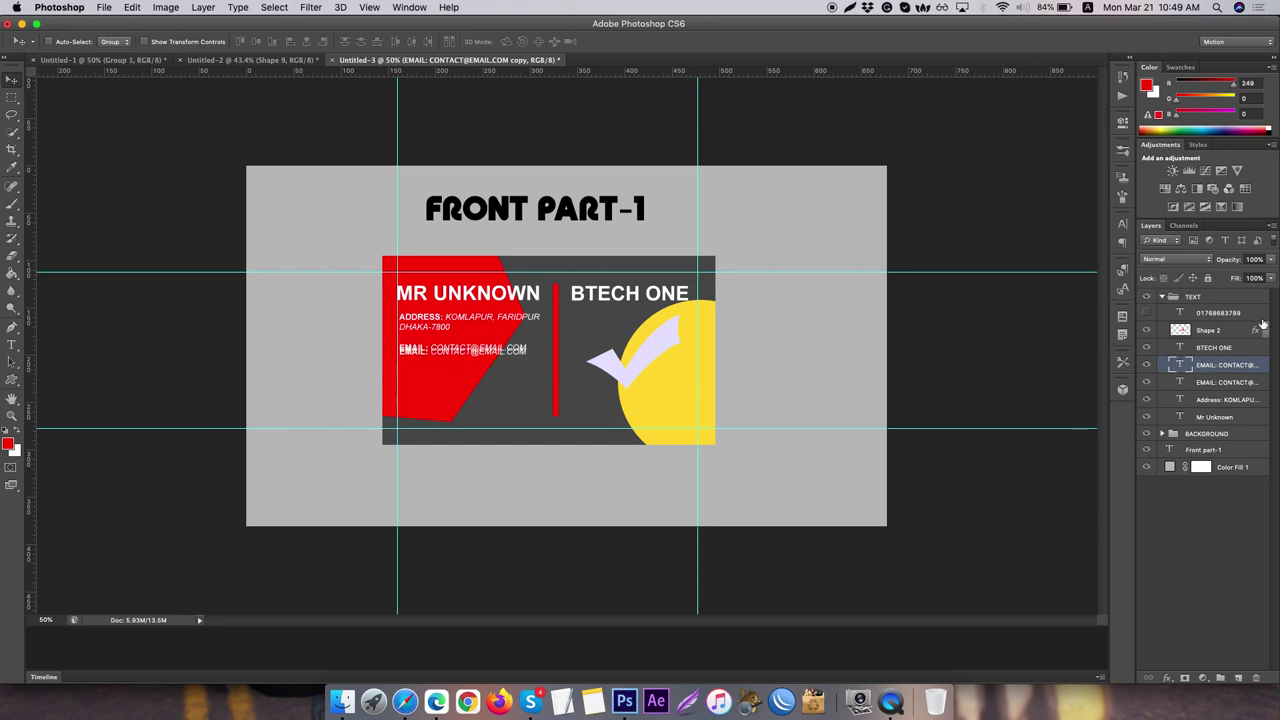
key(Down)
key(Down)
key(Down)
key(Down)
key(Down)
key(Down)
key(Down)
key(Down)
key(Down)
key(Down)
key(Down)
key(Down)
key(Down)
key(Down)
key(Down)
key(Down)
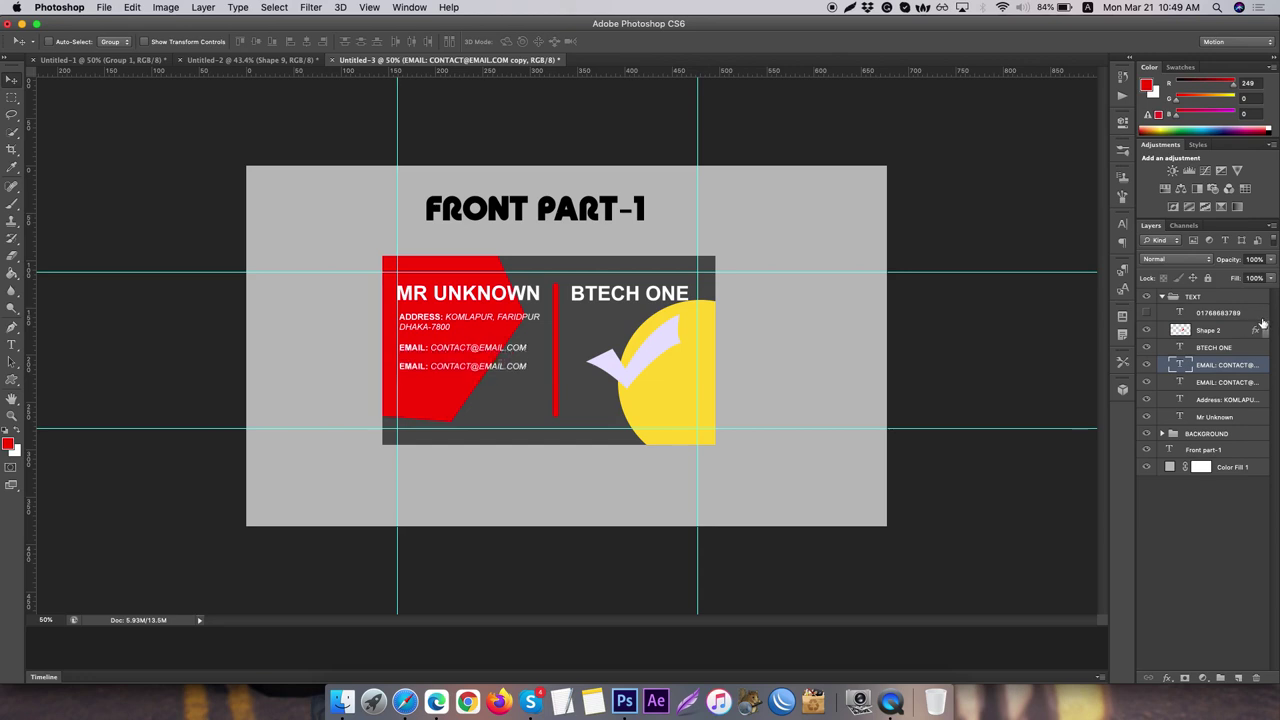
key(Down)
- Change the copied line to a PHONE label with a new number in regular style
click(12, 344)
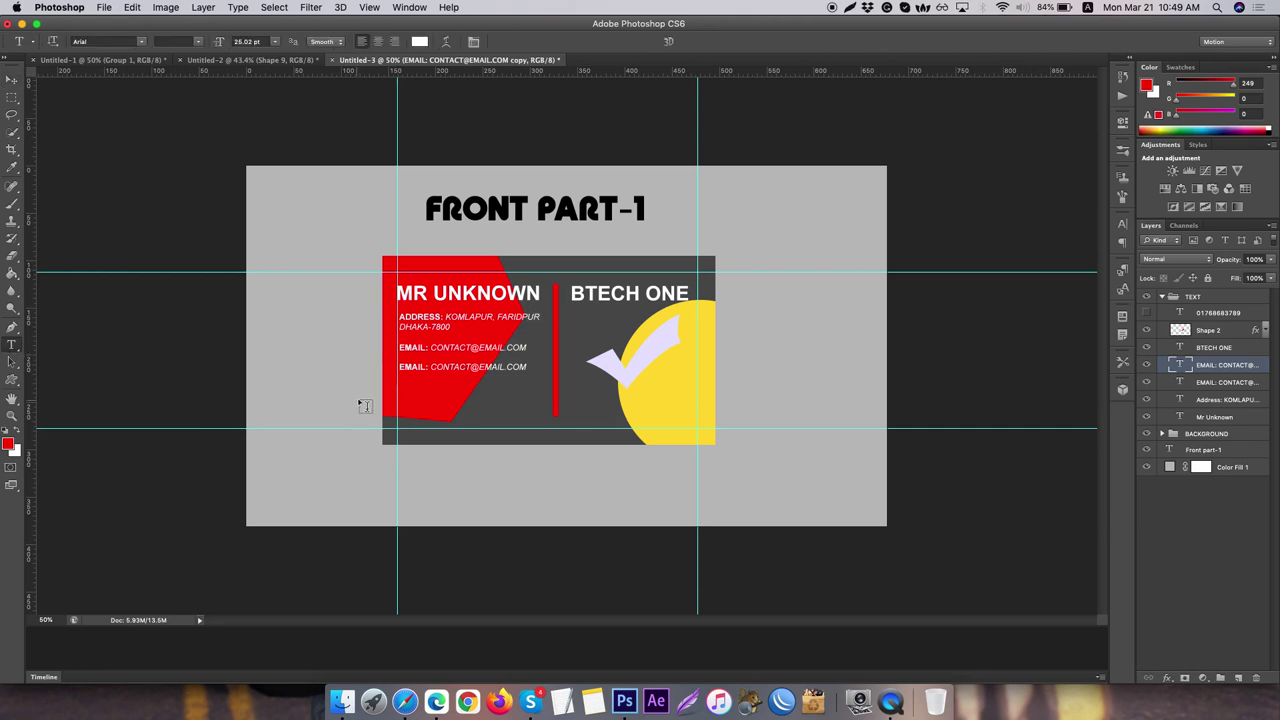
drag(430, 367, 385, 369)
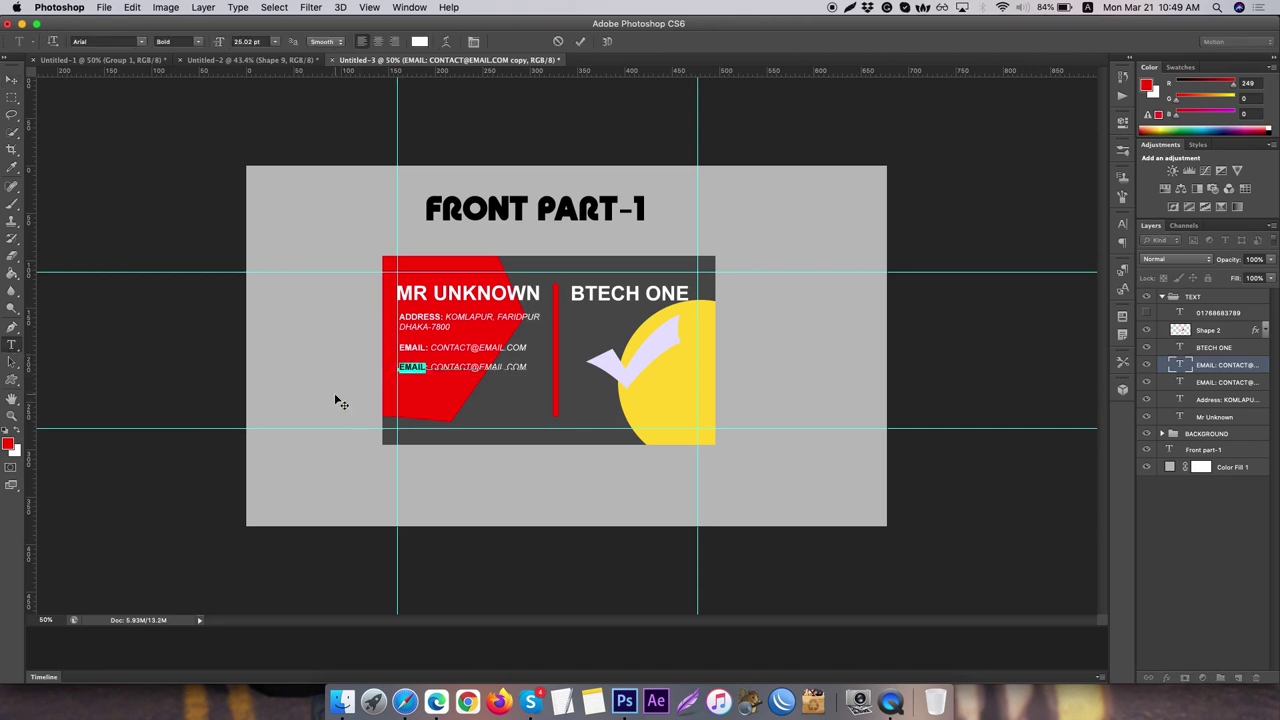
text(PHONE)
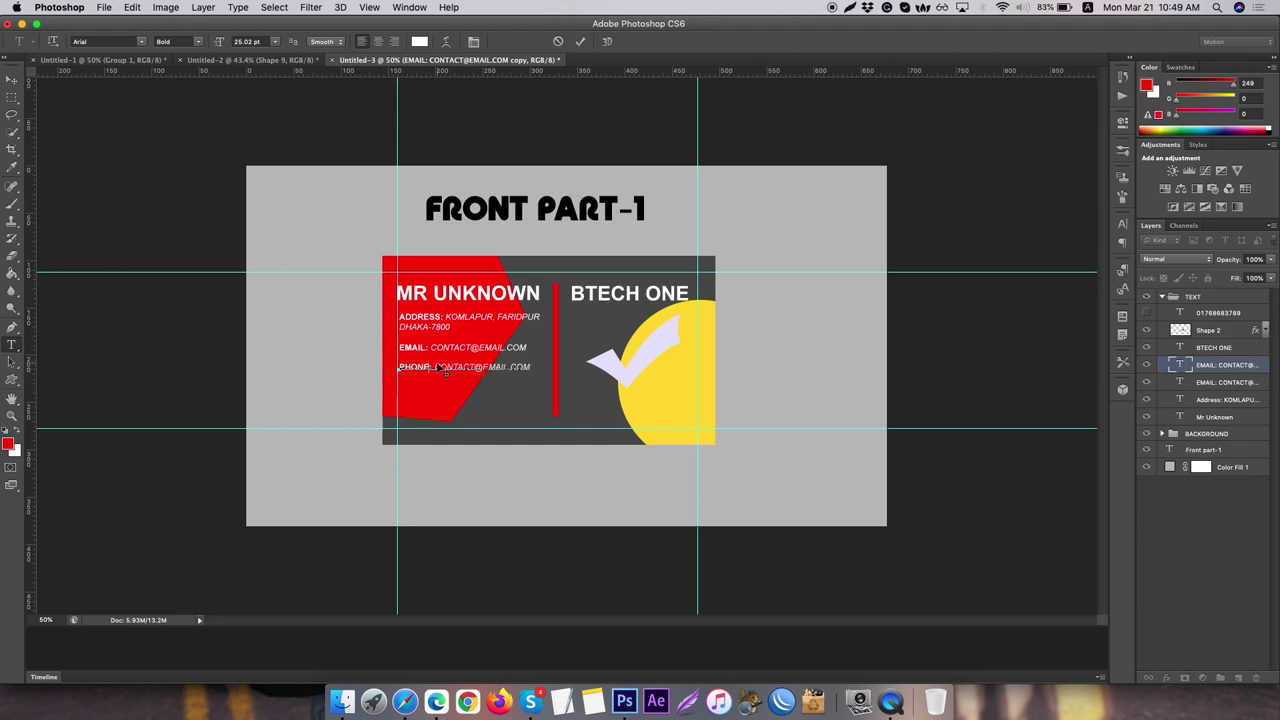
drag(434, 367, 568, 374)
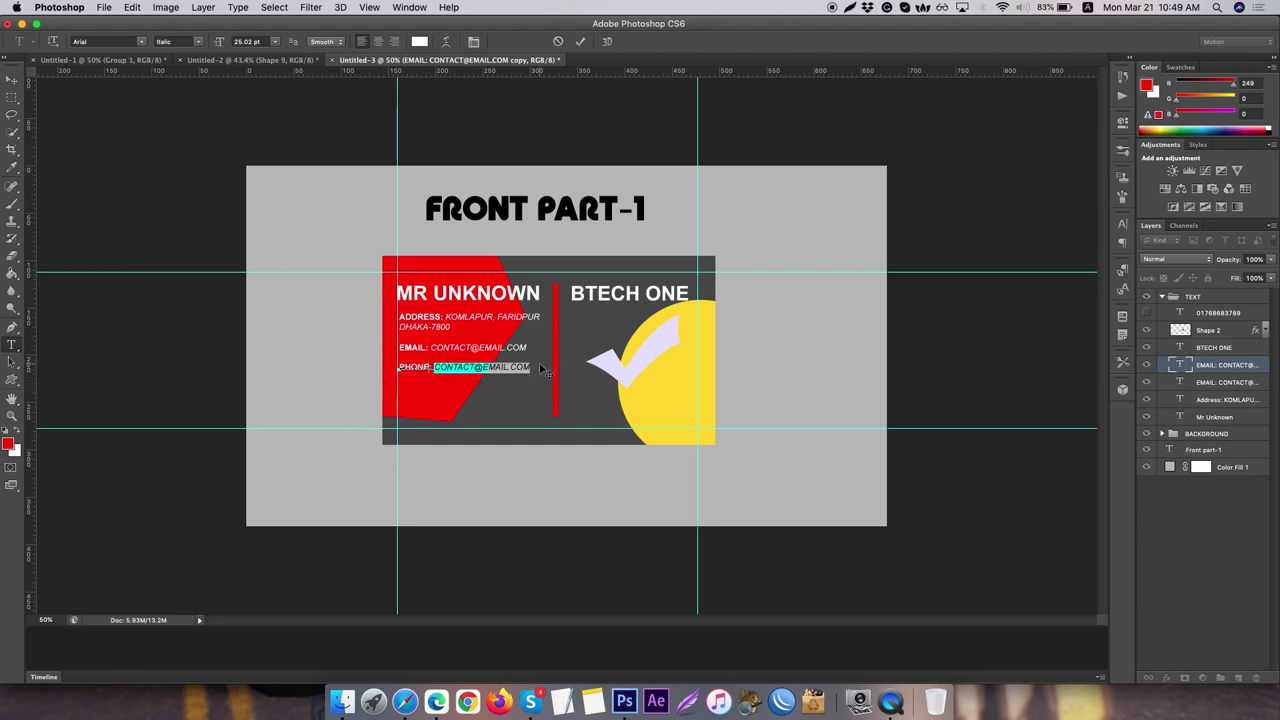
key(BackSpace)
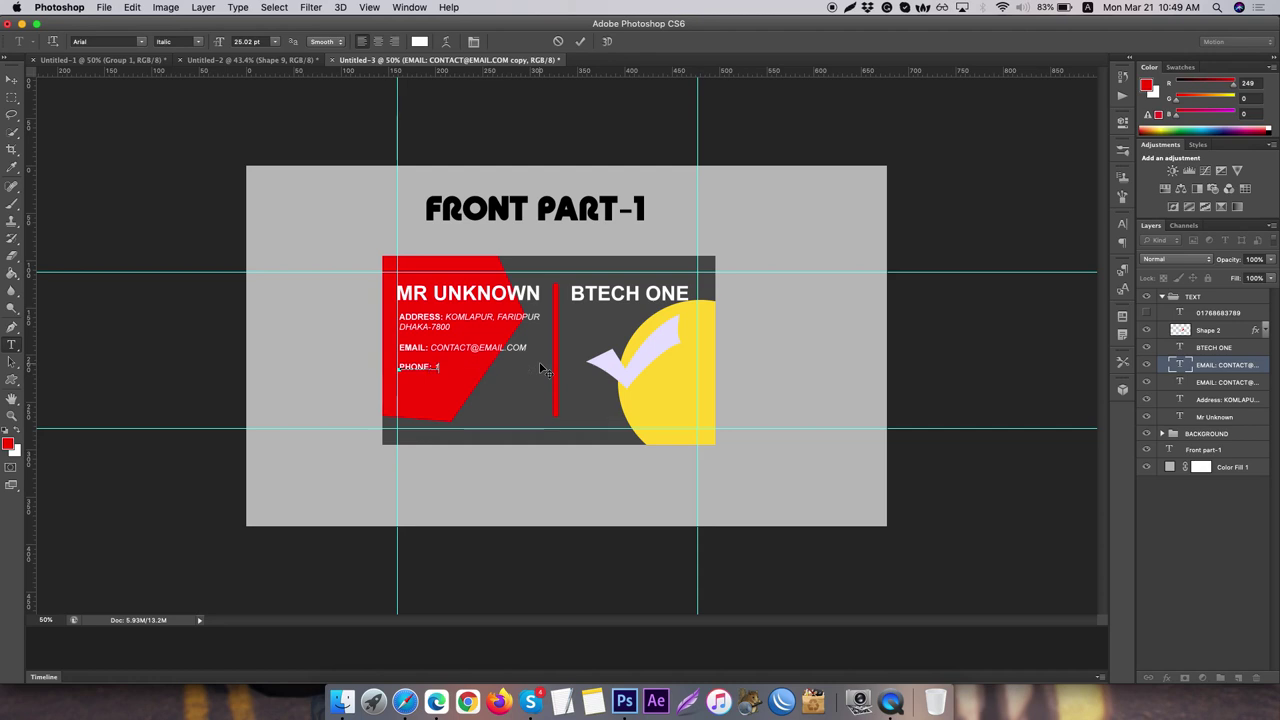
click(436, 367)
text(0)
click(12, 79)
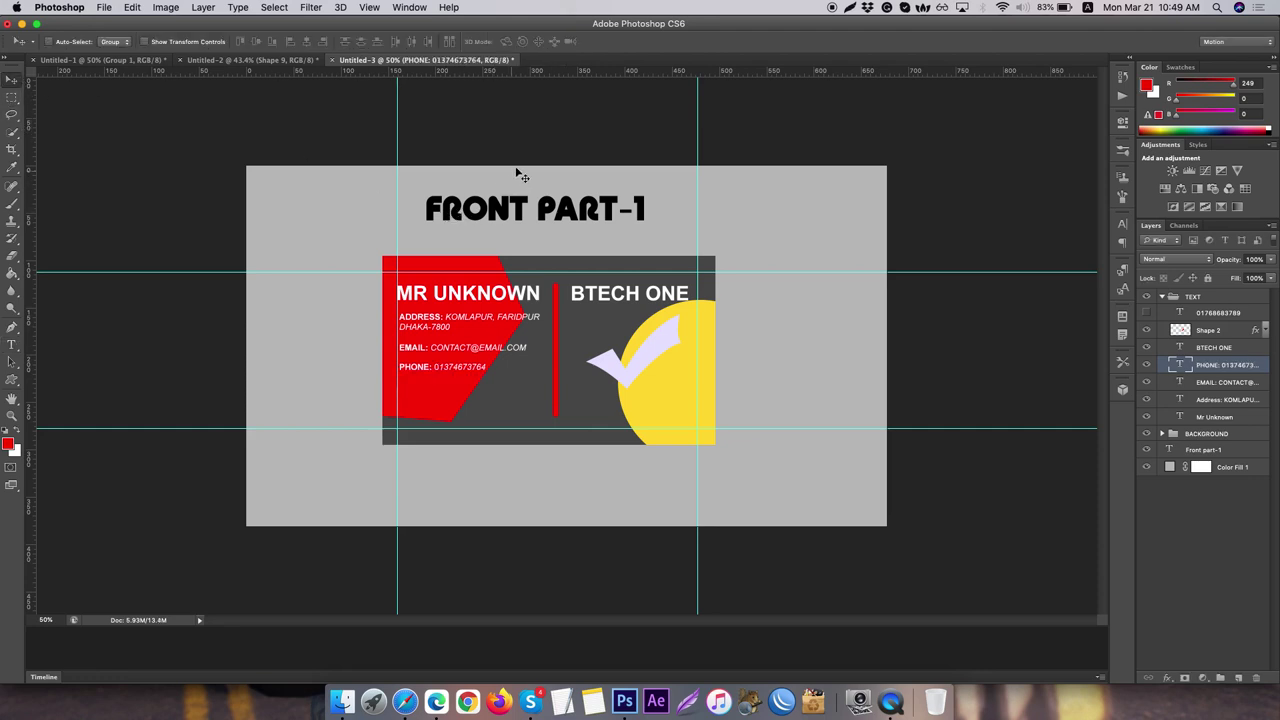
- Duplicate the PHONE line below itself and change the copy to FB: FACEBOOK.COM/YTN
key(Down)
key(super+j)
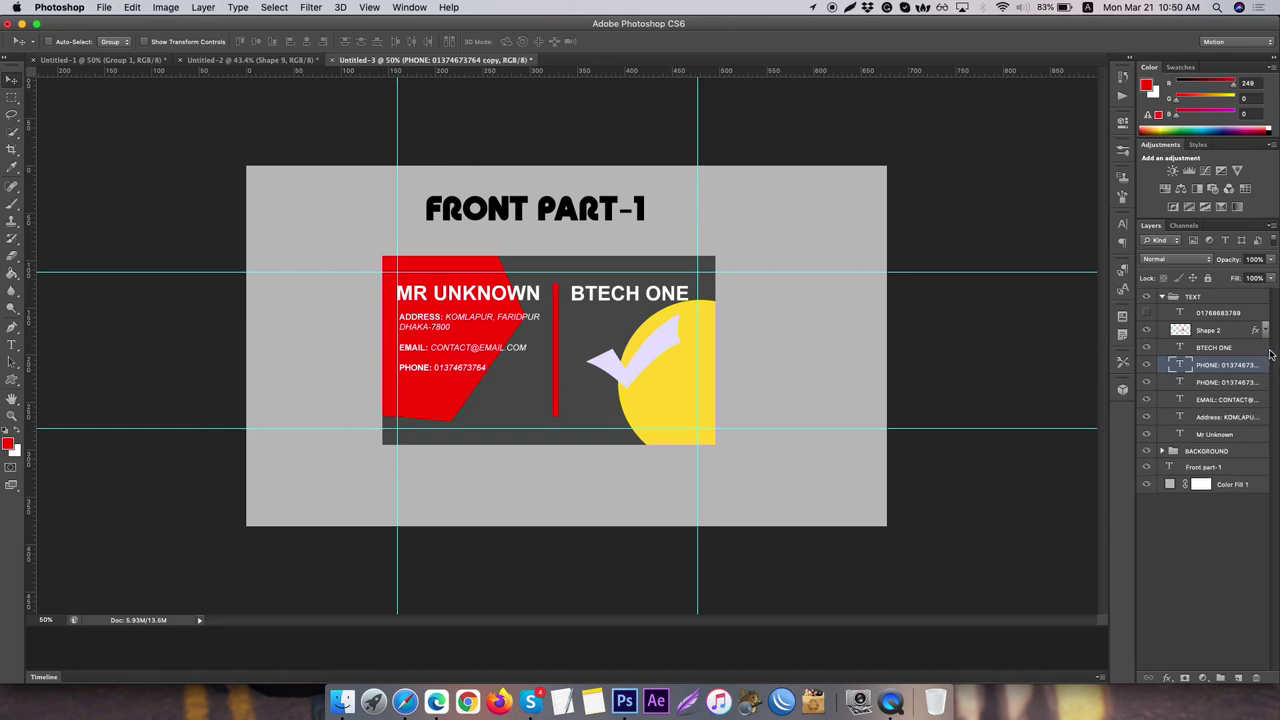
key(Down)
key(Down)
key(Down)
key(Down)
key(Down)
key(Down)
key(Down)
key(Down)
key(Down)
key(Down)
key(Down)
key(Down)
key(Down)
key(Down)
key(Down)
key(Down)
key(Down)
key(Down)
key(Down)
key(Down)
key(Down)
key(Down)
key(Down)
key(Down)
key(Down)
key(Down)
key(Down)
key(Down)
key(Down)
key(Down)
key(Down)
key(Down)
click(12, 344)
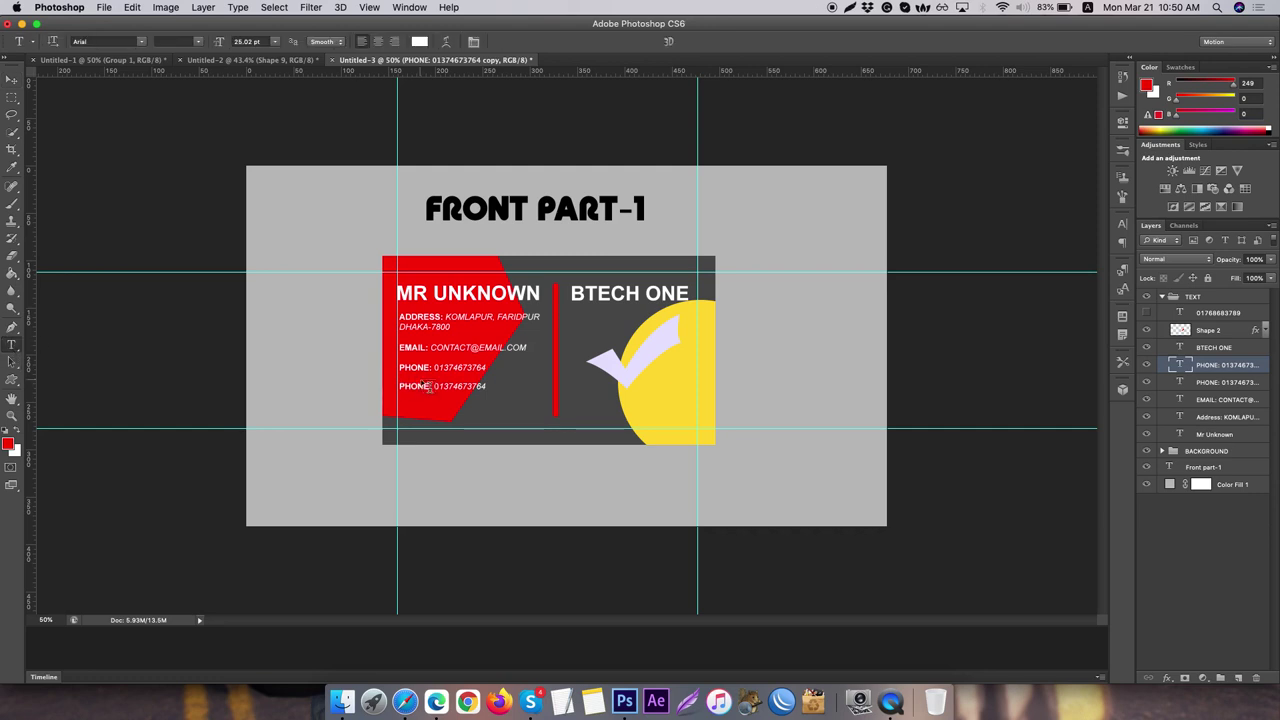
drag(428, 385, 330, 408)
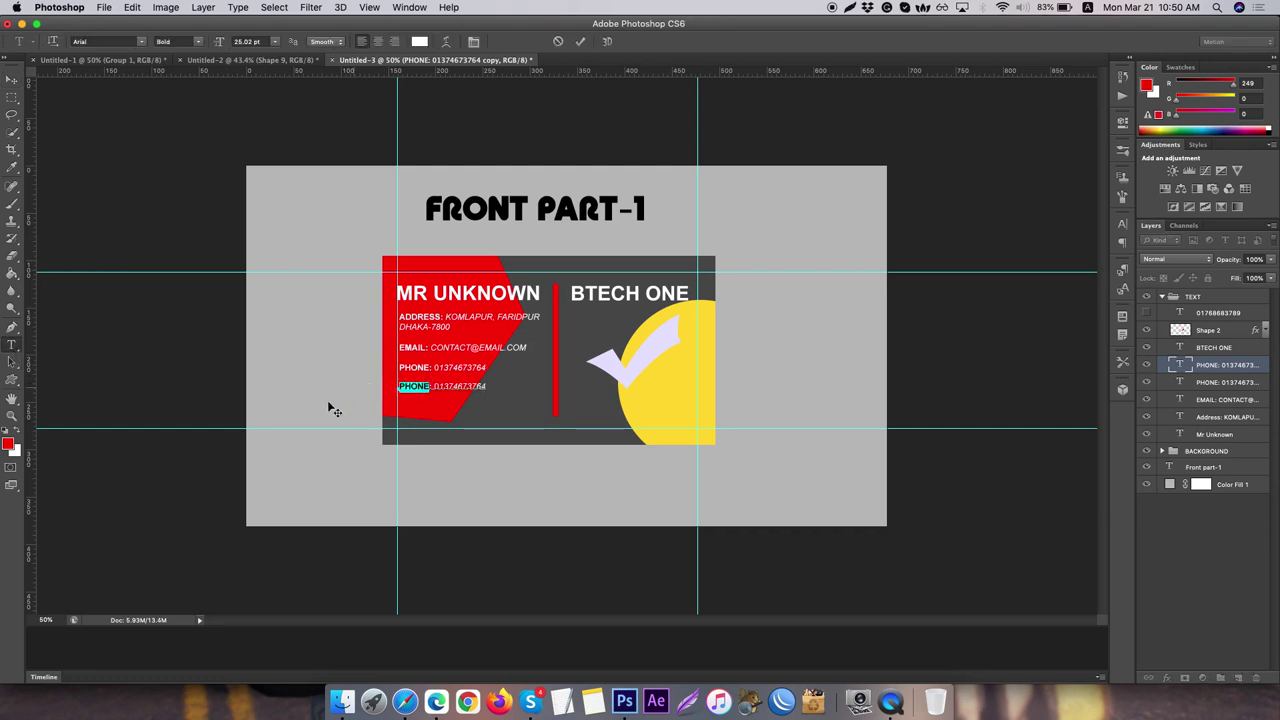
text(FB)
double_click(431, 386)
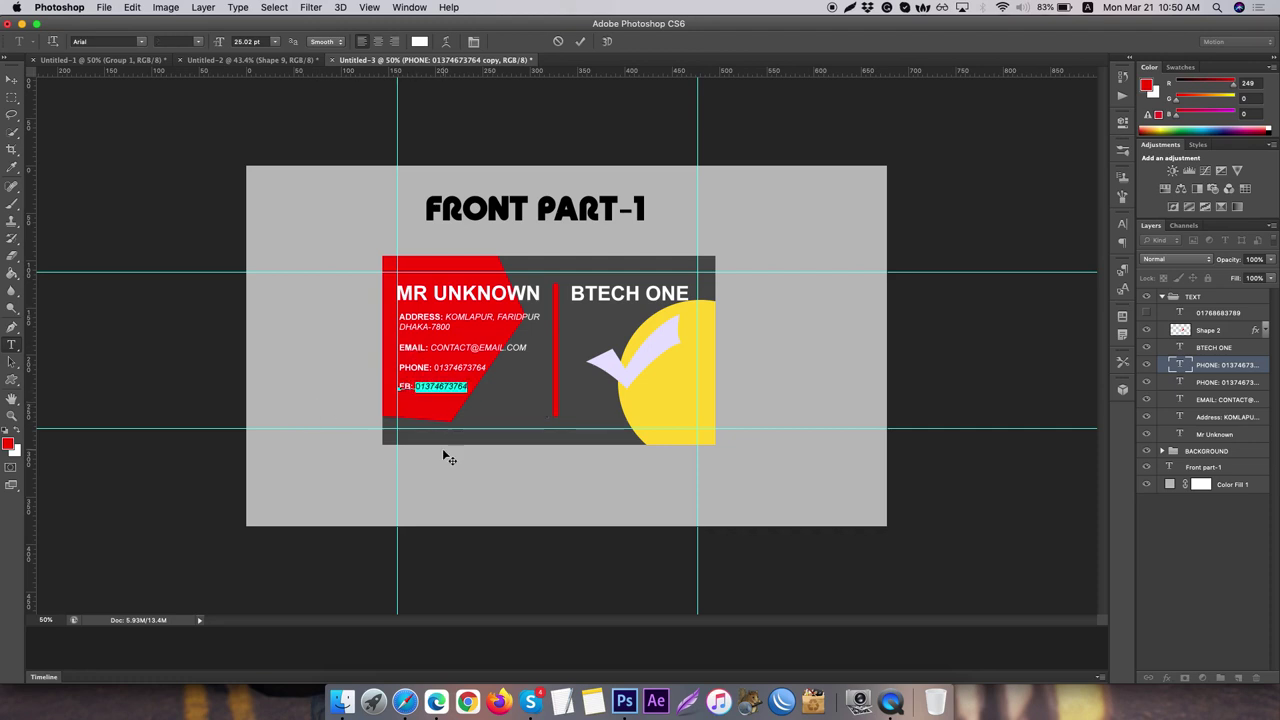
text(FACEBOOK.COM/YTUYTDK)
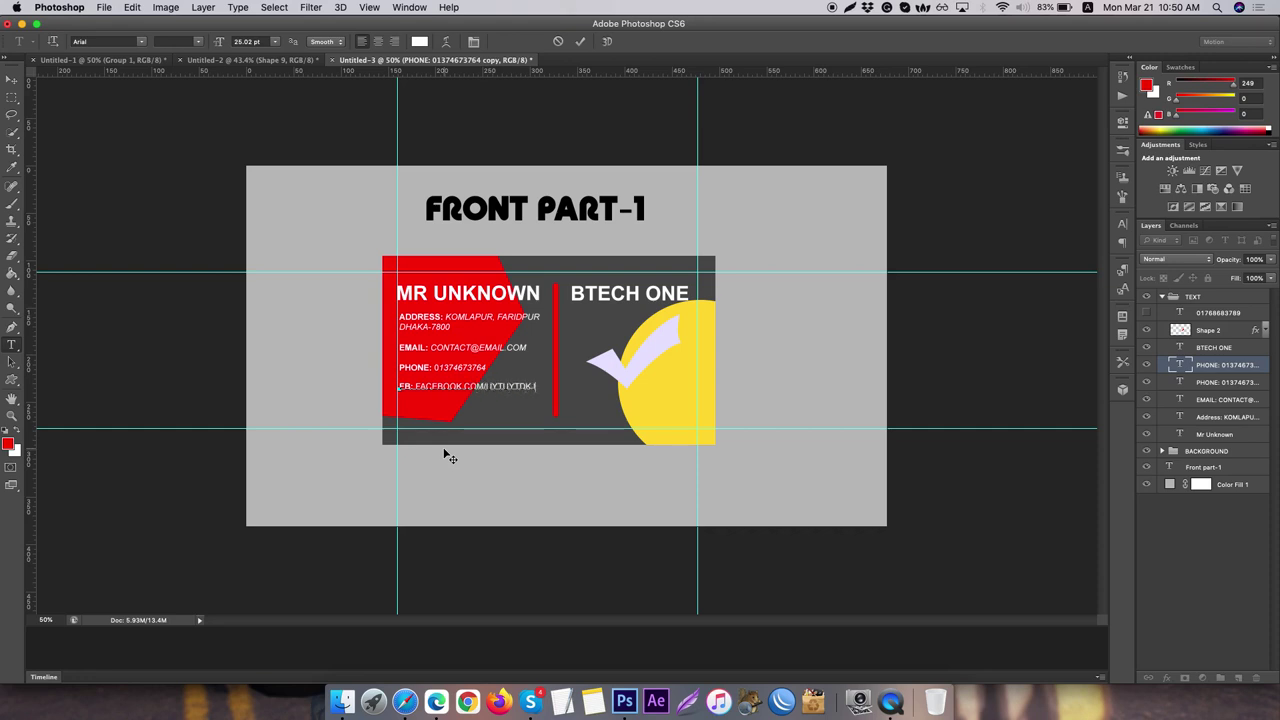
text(N)
click(1240, 364)
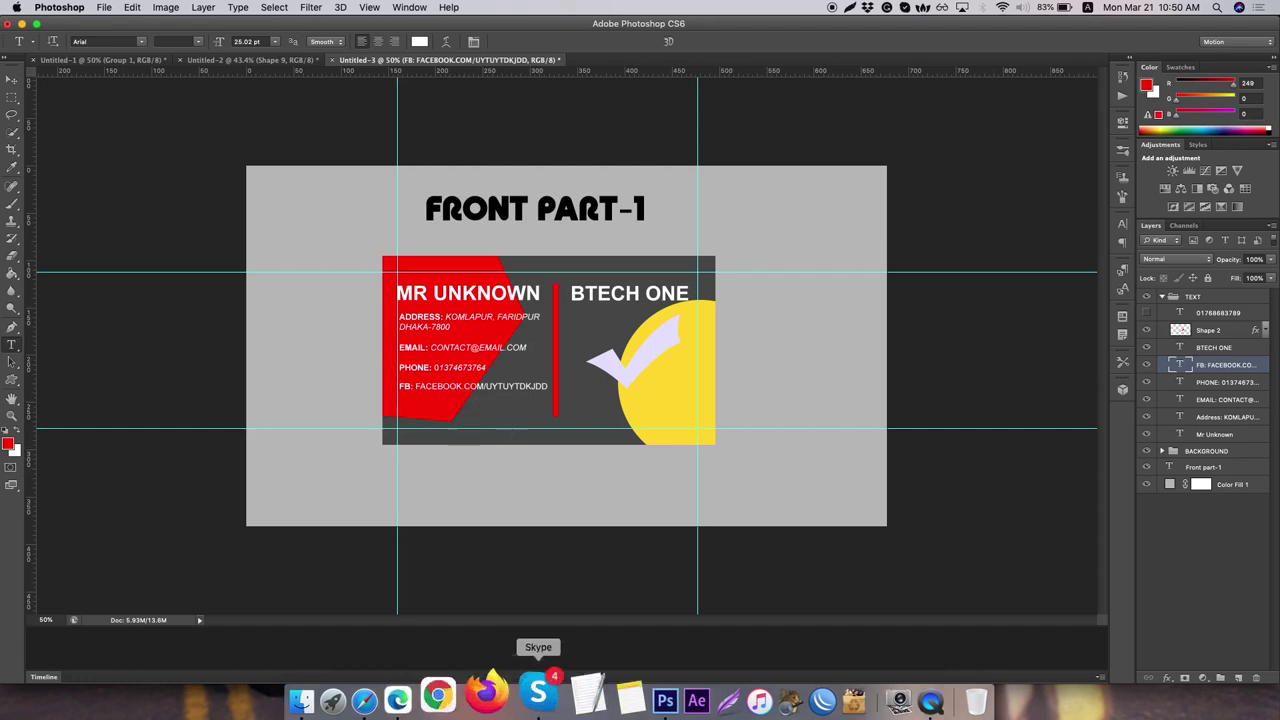
- Google 'QR CODE GENAROTER' in Safari, open the QR Code Generator result in a new tab, return to Photoshop
click(420, 680)
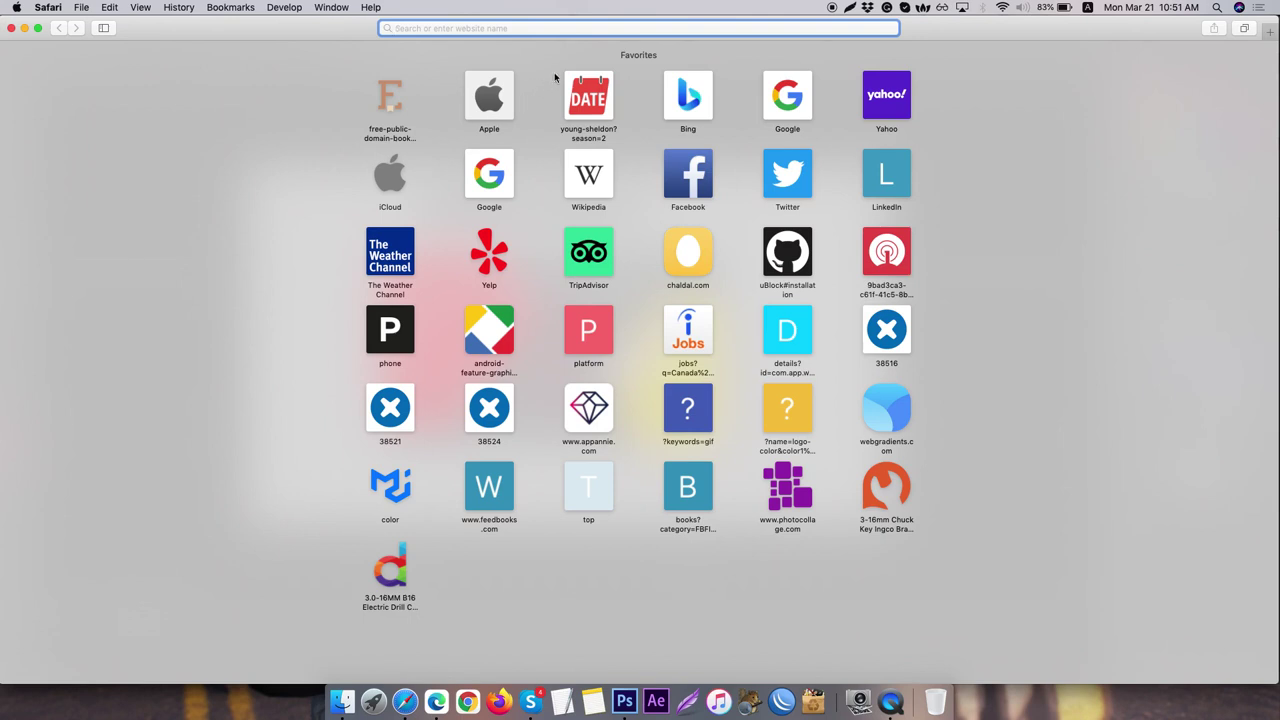
text(QR)
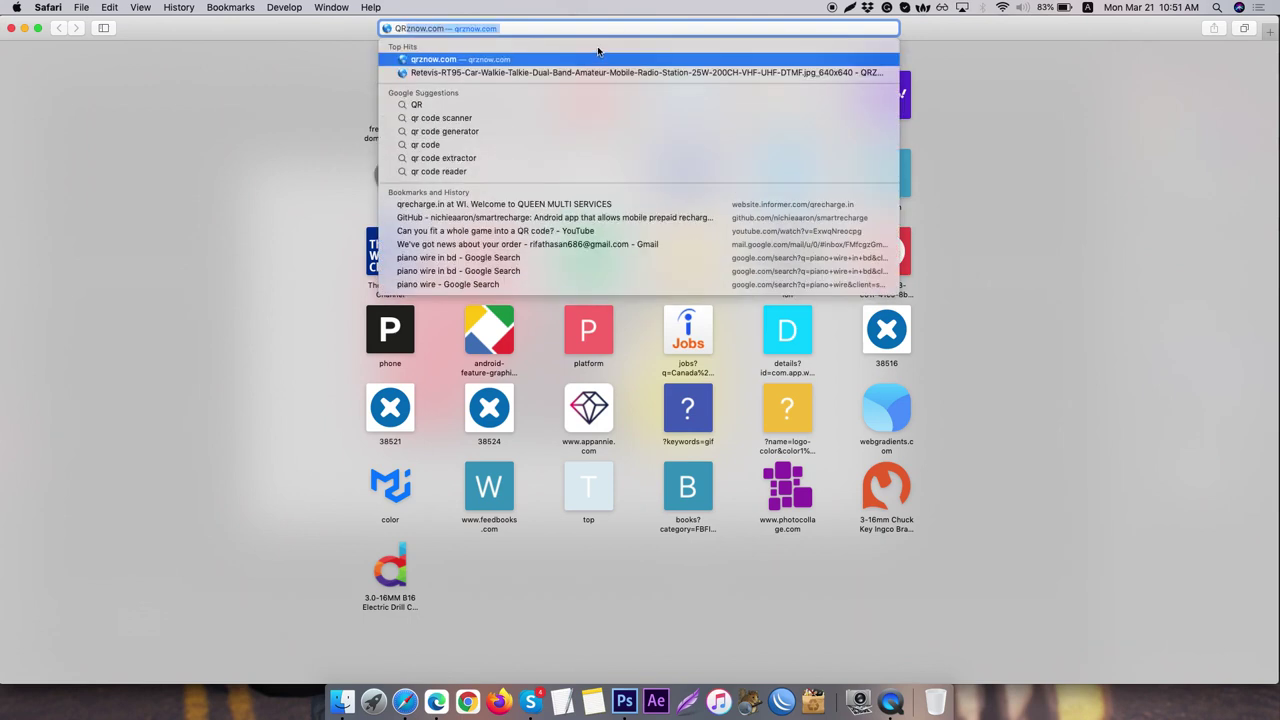
key(BackSpace)
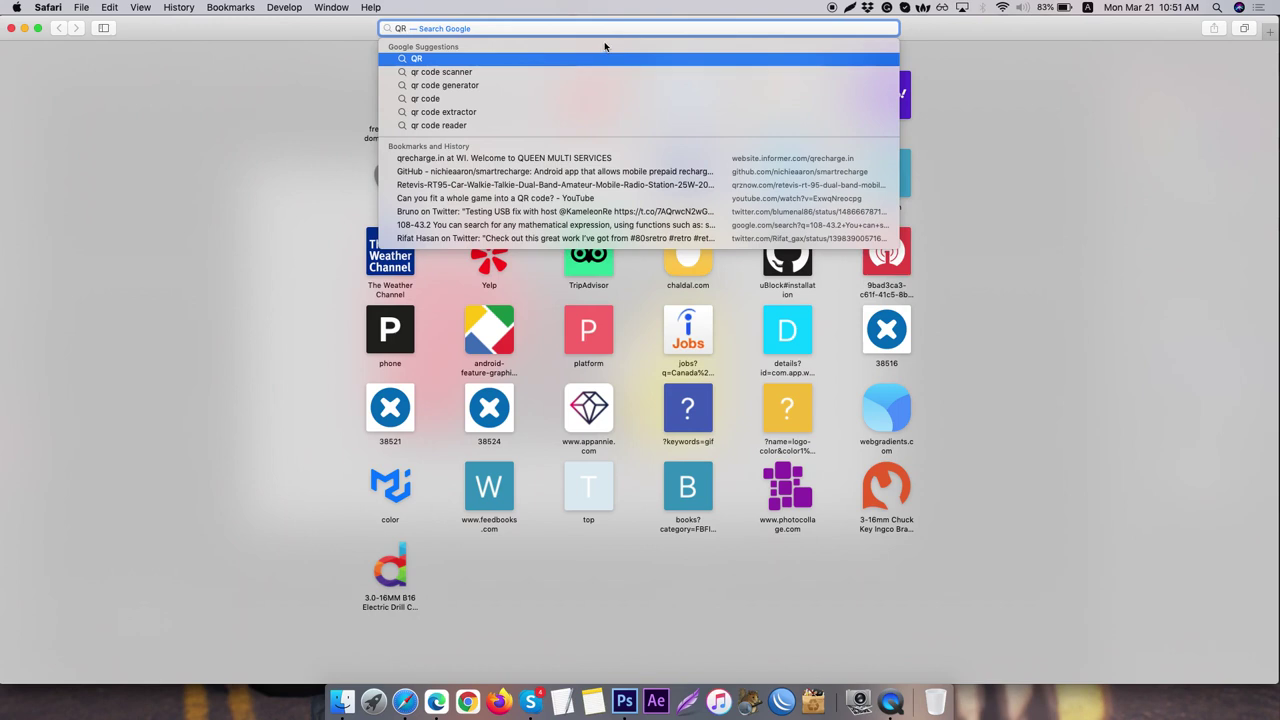
text(CODE GE)
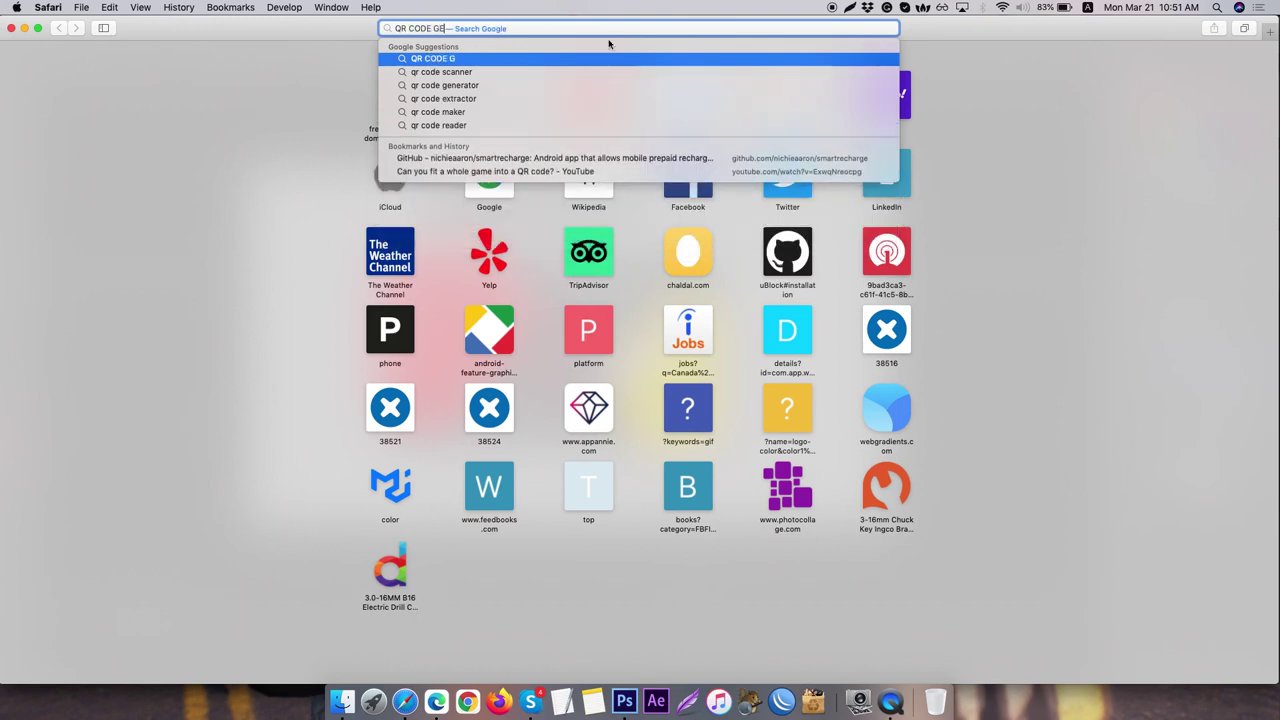
text(NAROTER)
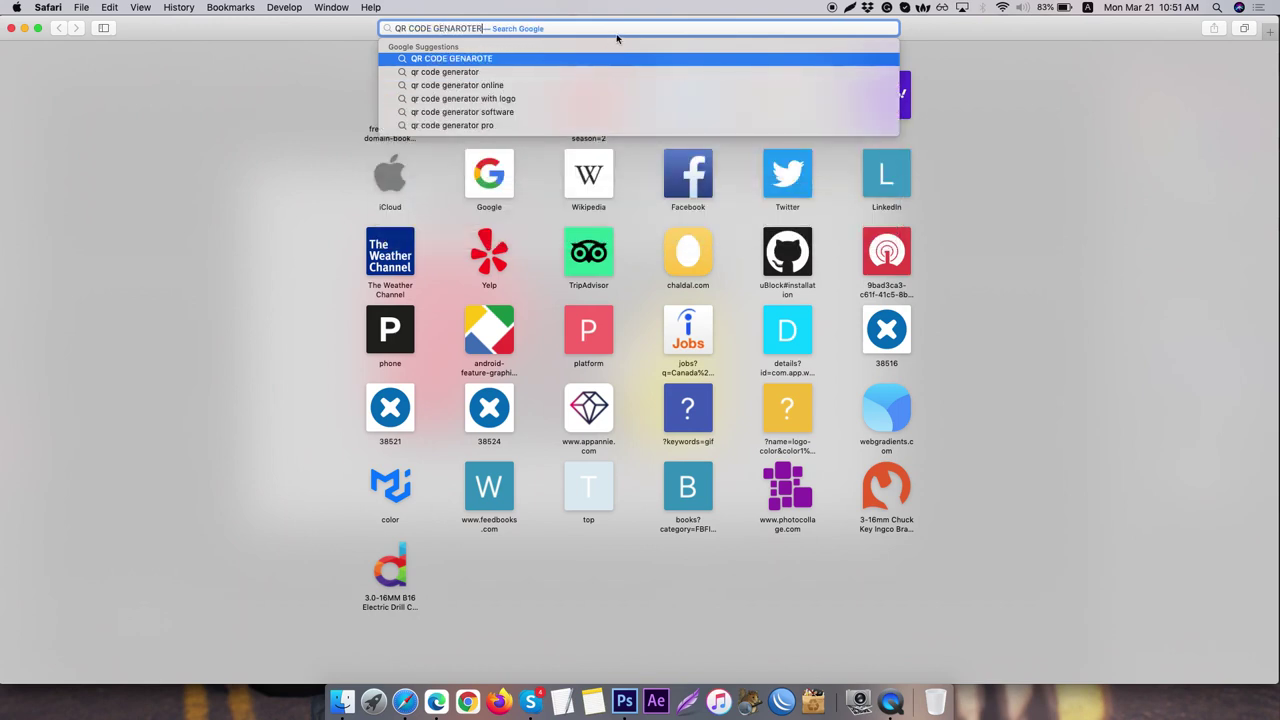
key(Return)
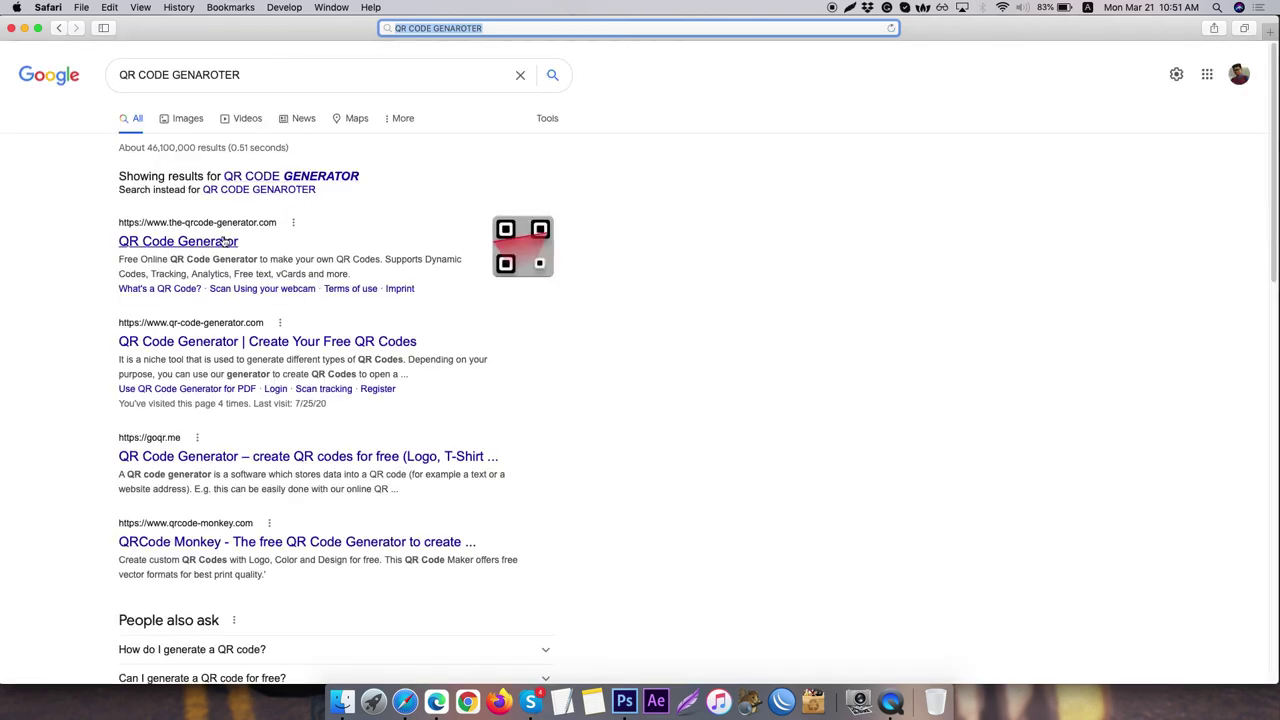
super+click(225, 241)
click(958, 49)
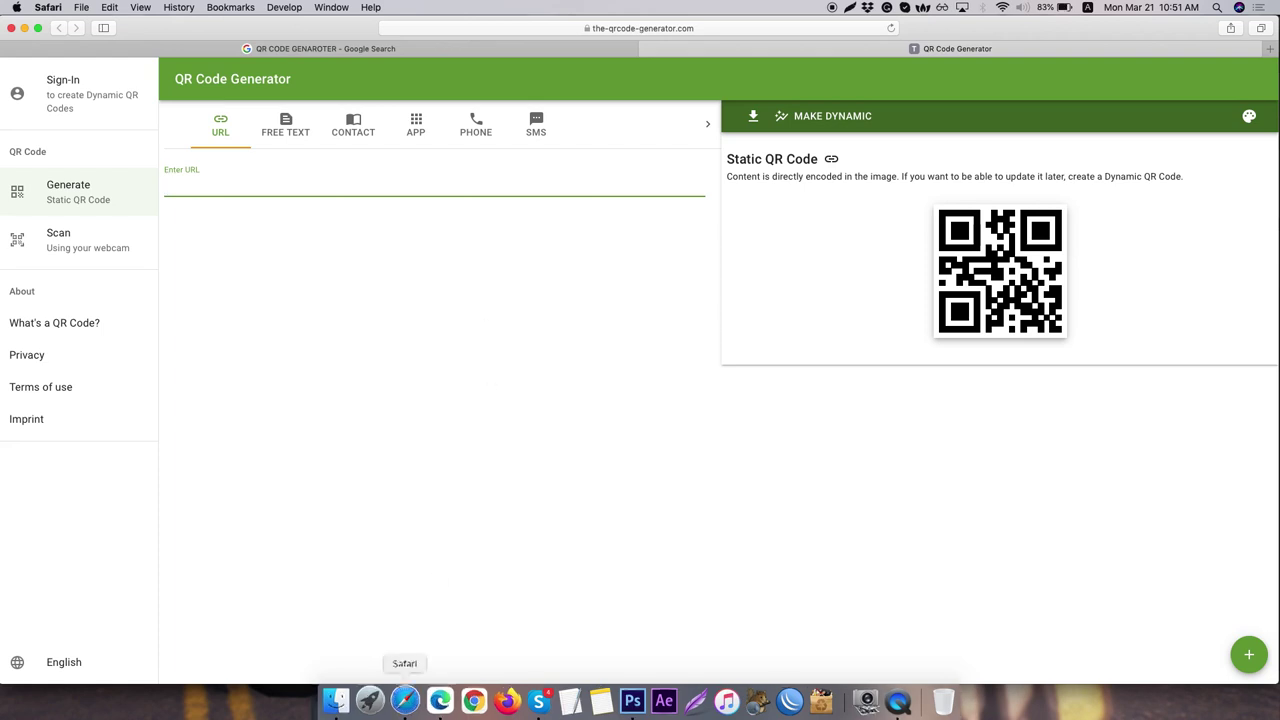
click(643, 676)
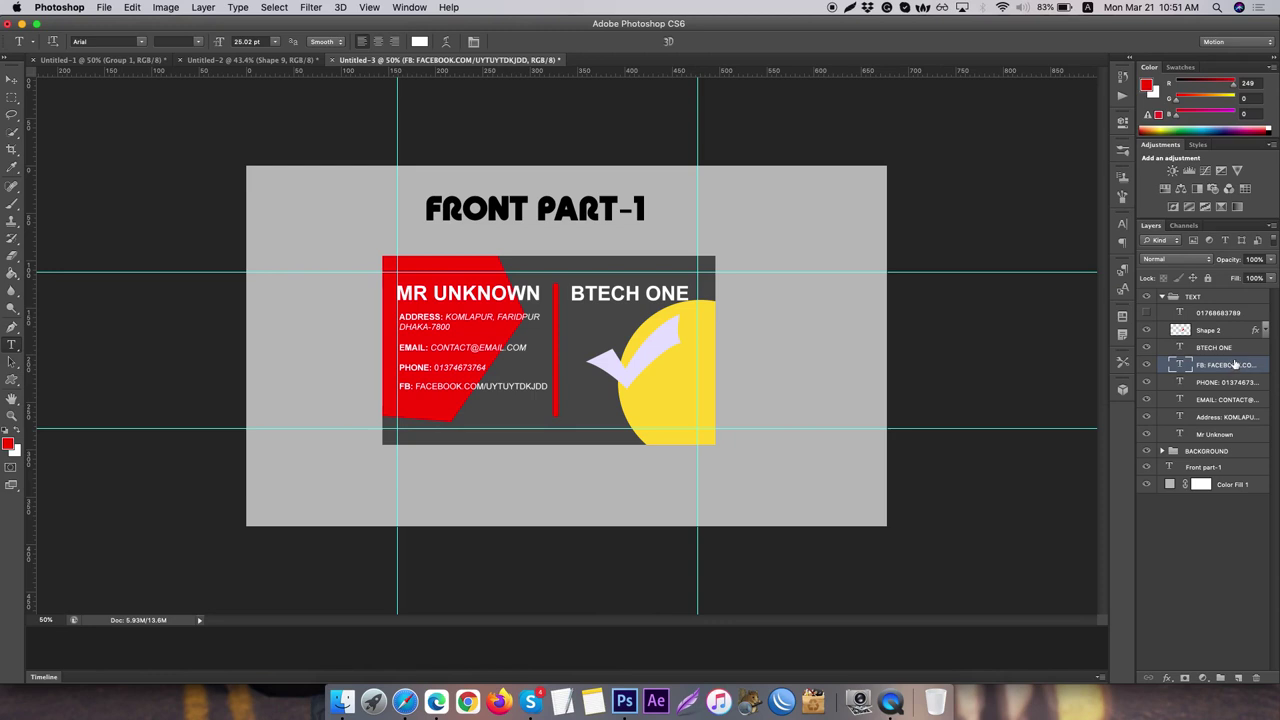
- Nudge the FB line down and duplicate it, moving the copy up above the original
click(18, 82)
key(Down)
key(Down)
key(Down)
key(Down)
key(Down)
key(Down)
key(Down)
key(Down)
key(Down)
key(Down)
key(Down)
key(Down)
key(Down)
key(Down)
key(Down)
key(Down)
key(Down)
key(Down)
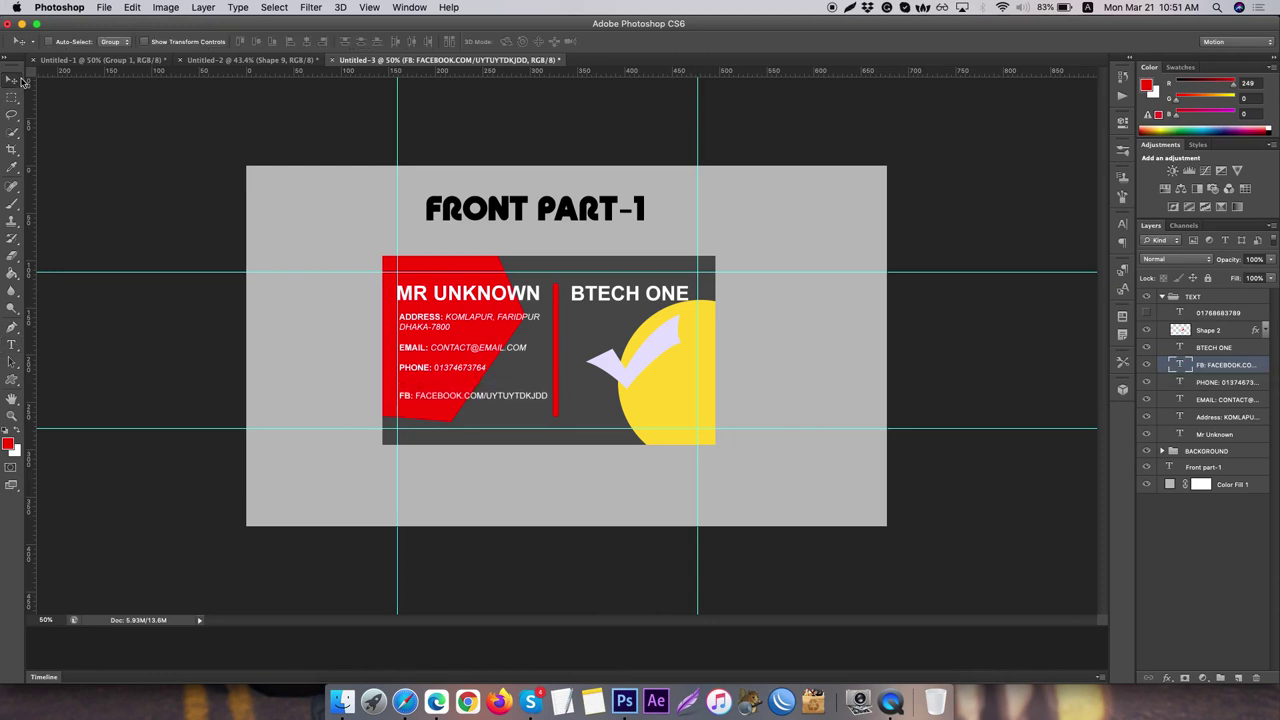
key(Down)
key(Down)
key(Down)
key(Down)
key(Down)
key(Down)
key(Down)
key(Down)
key(Down)
key(Down)
key(Down)
key(Down)
key(Down)
key(Down)
key(Down)
key(Down)
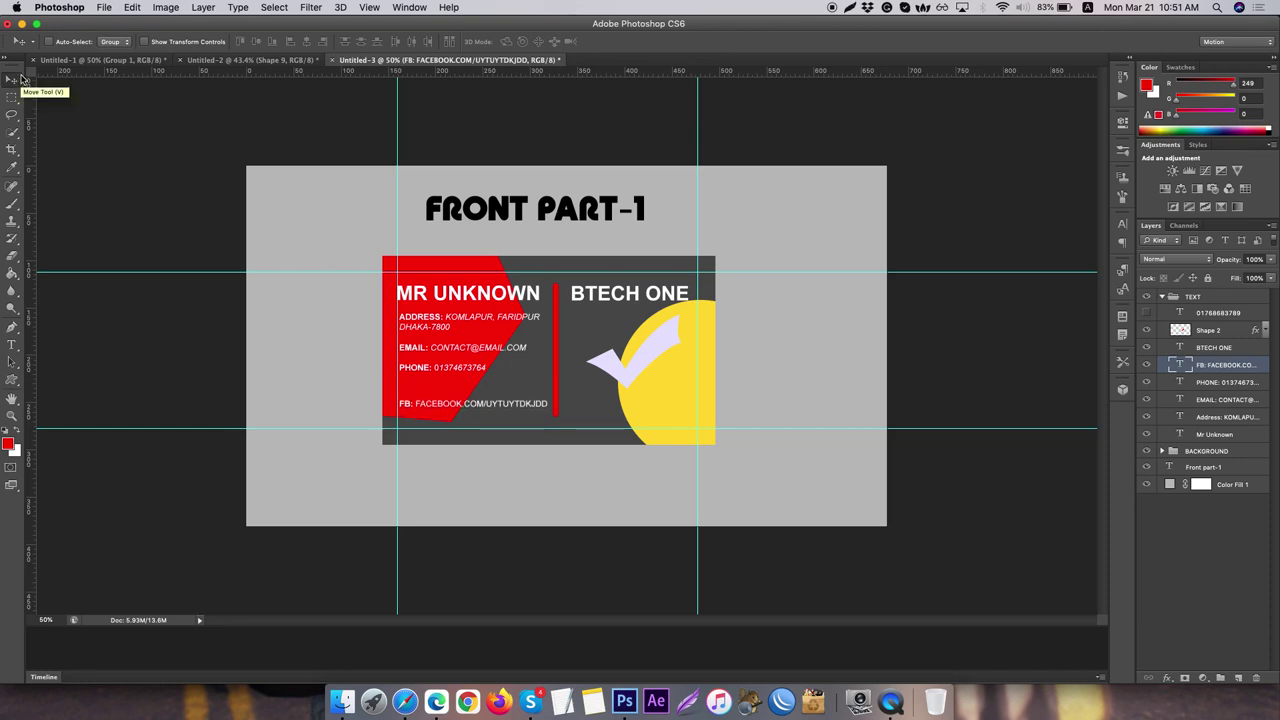
key(super+j)
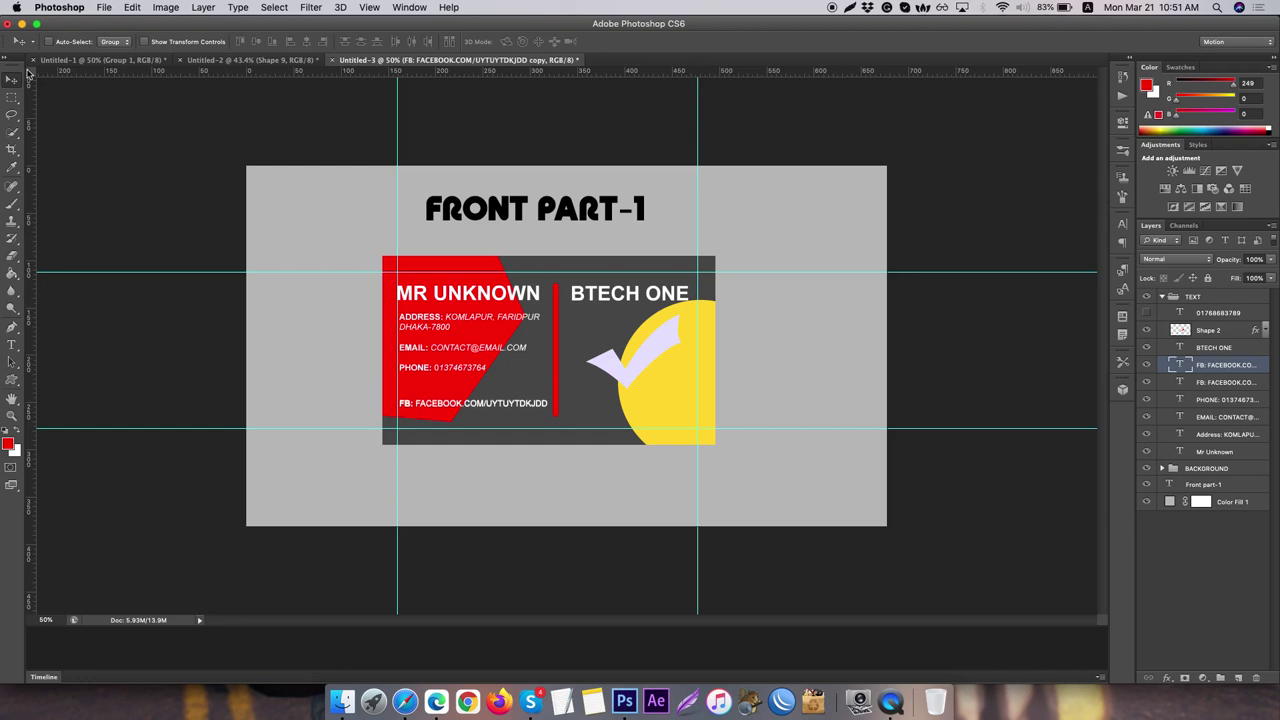
key(Up)
key(Up)
key(Up)
key(Up)
key(Up)
key(Up)
key(Up)
key(Up)
key(Up)
key(Up)
key(Up)
key(Up)
key(Up)
key(Up)
key(Up)
key(Up)
key(Up)
key(Up)
key(Up)
key(Up)
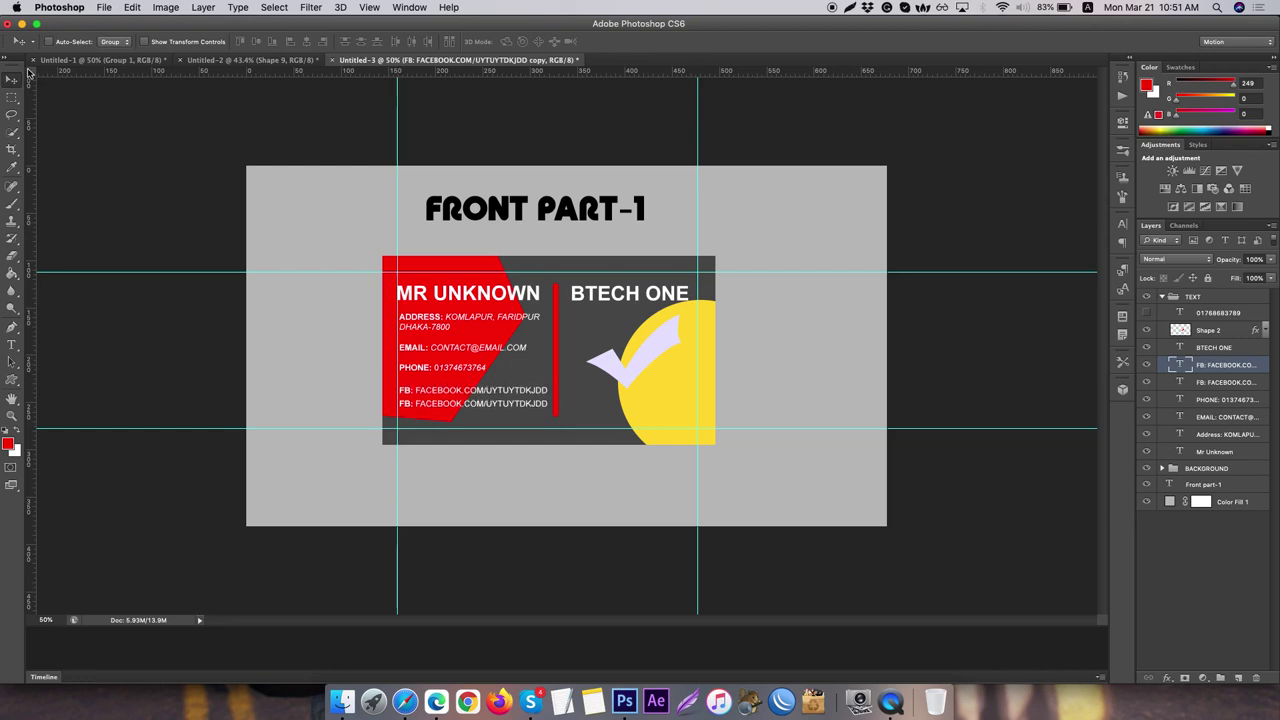
key(Up)
key(Up)
key(Up)
key(Up)
key(Up)
key(Up)
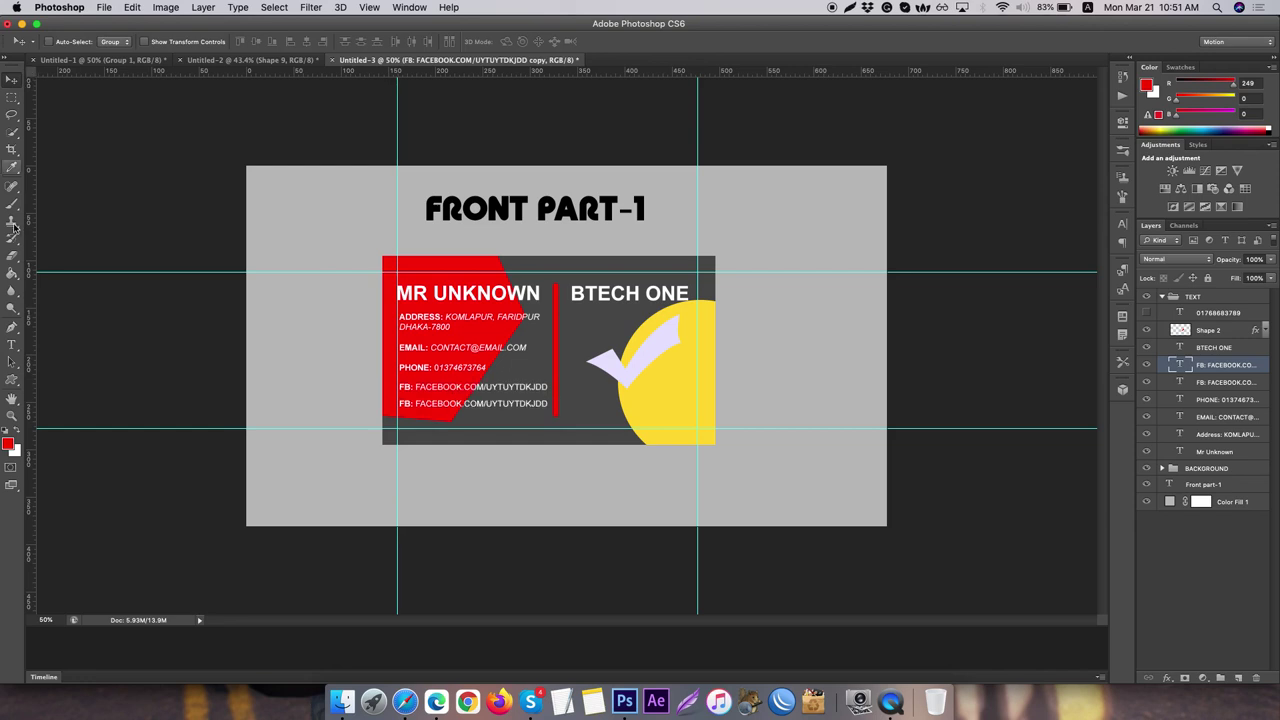
click(12, 344)
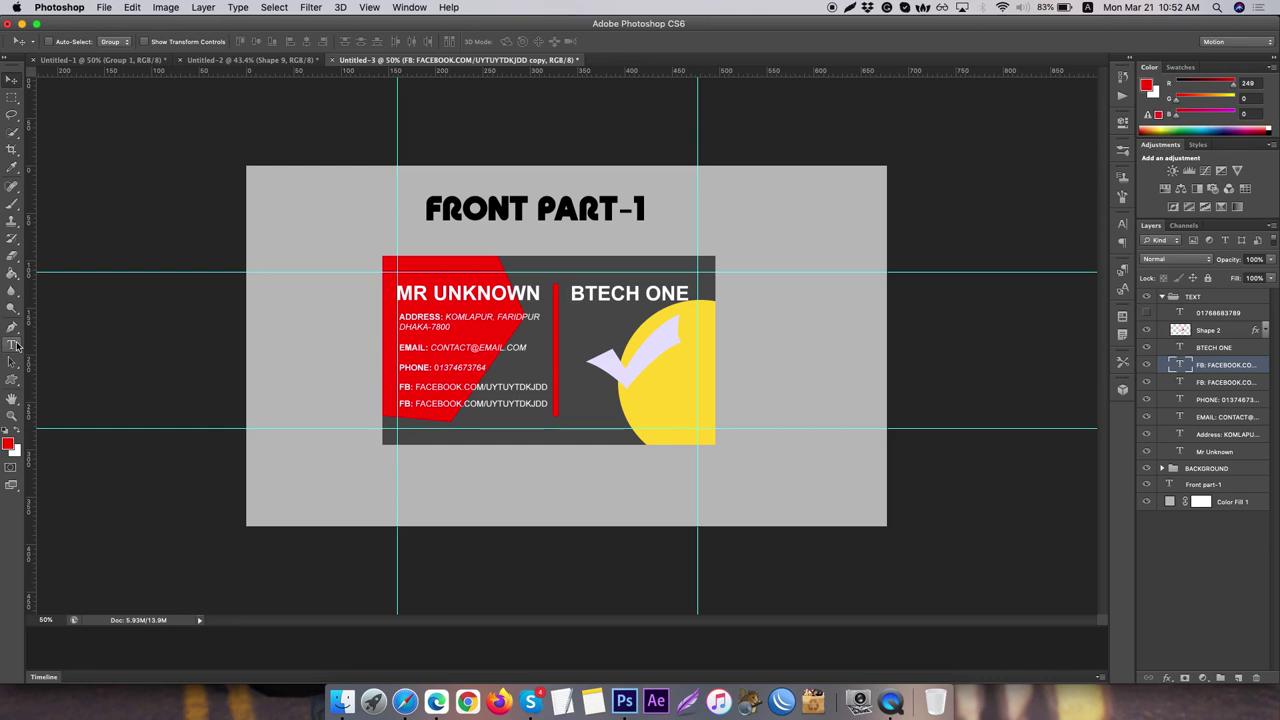
double_click(403, 386)
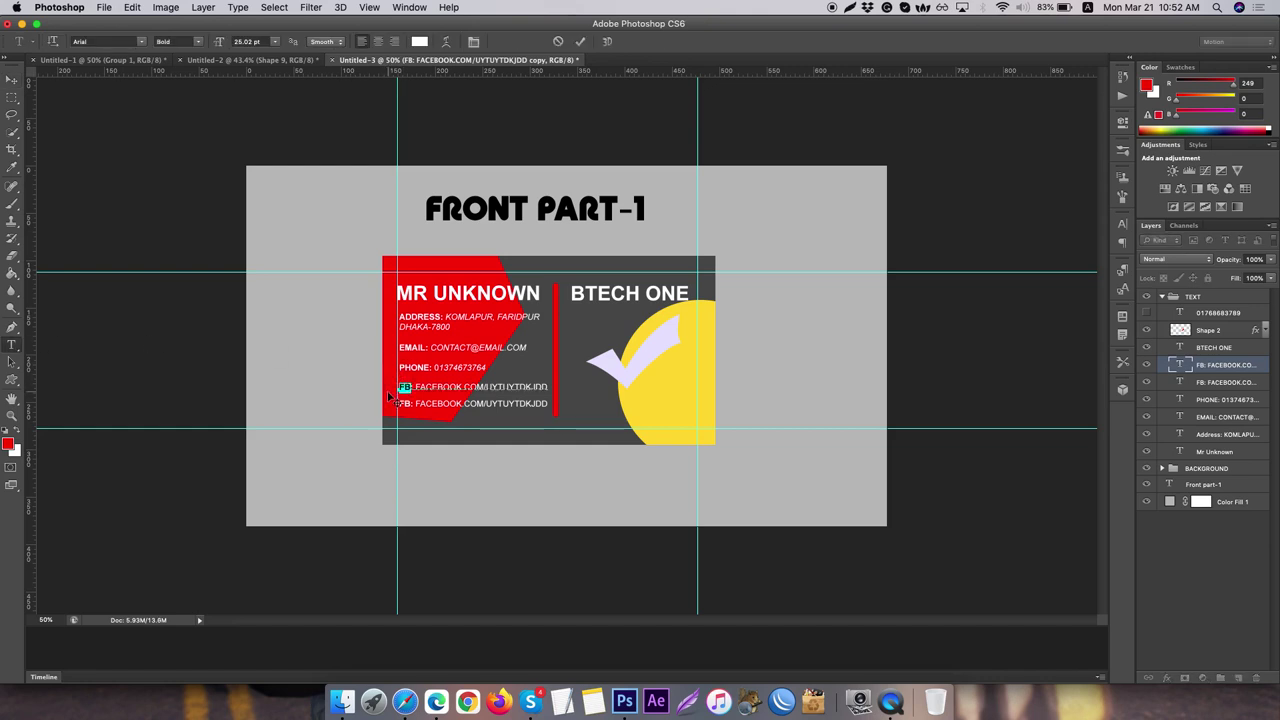
text(WEBSITE)
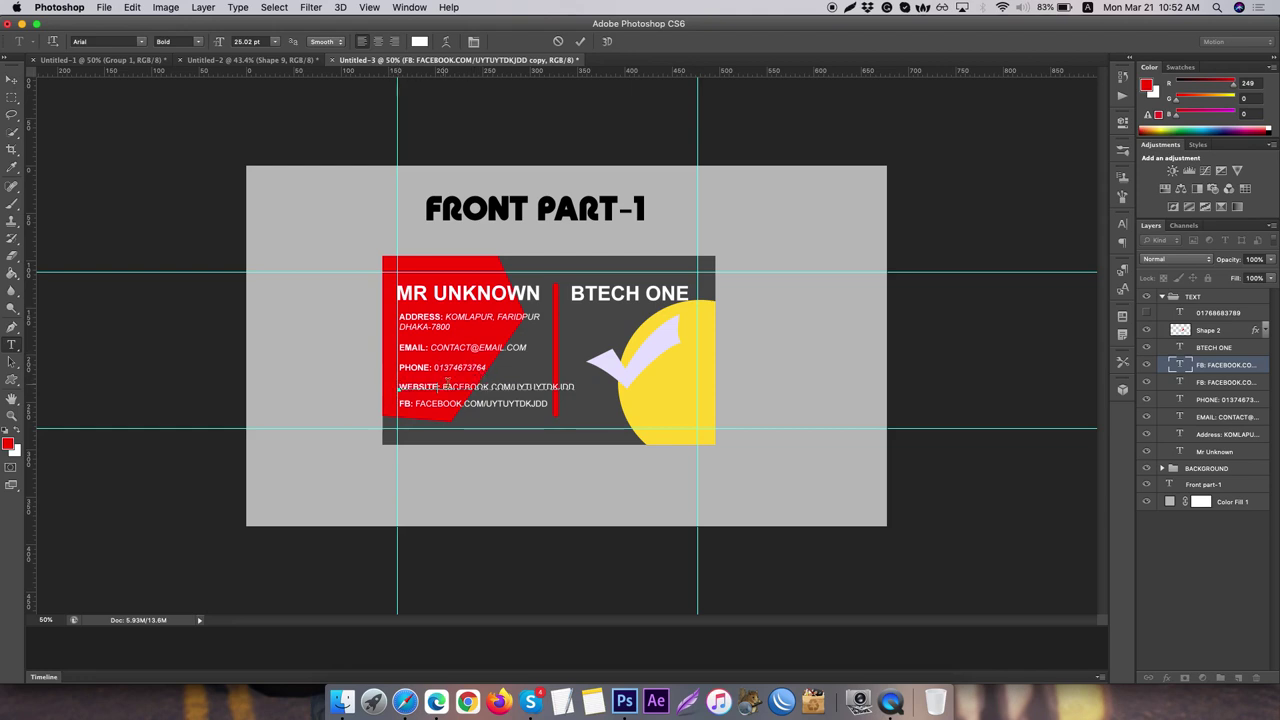
drag(443, 385, 640, 384)
text(www.)
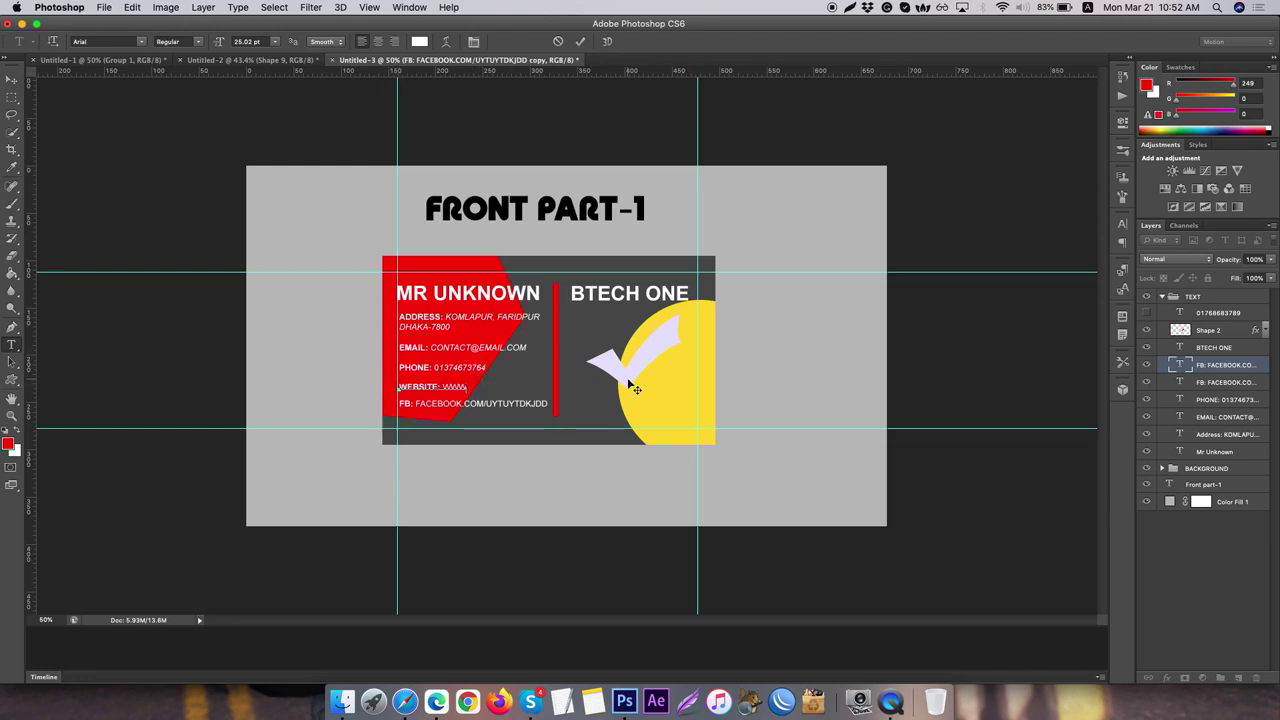
text(ihdshg.com)
click(1247, 368)
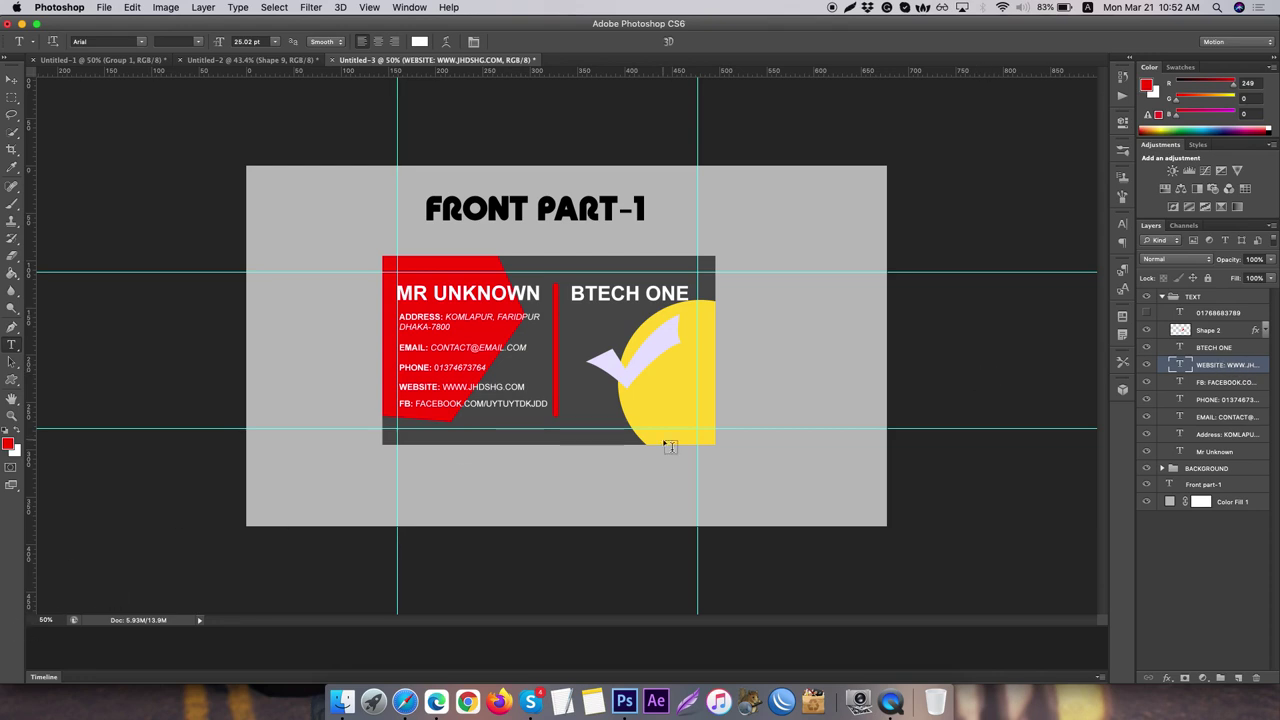
click(1220, 383)
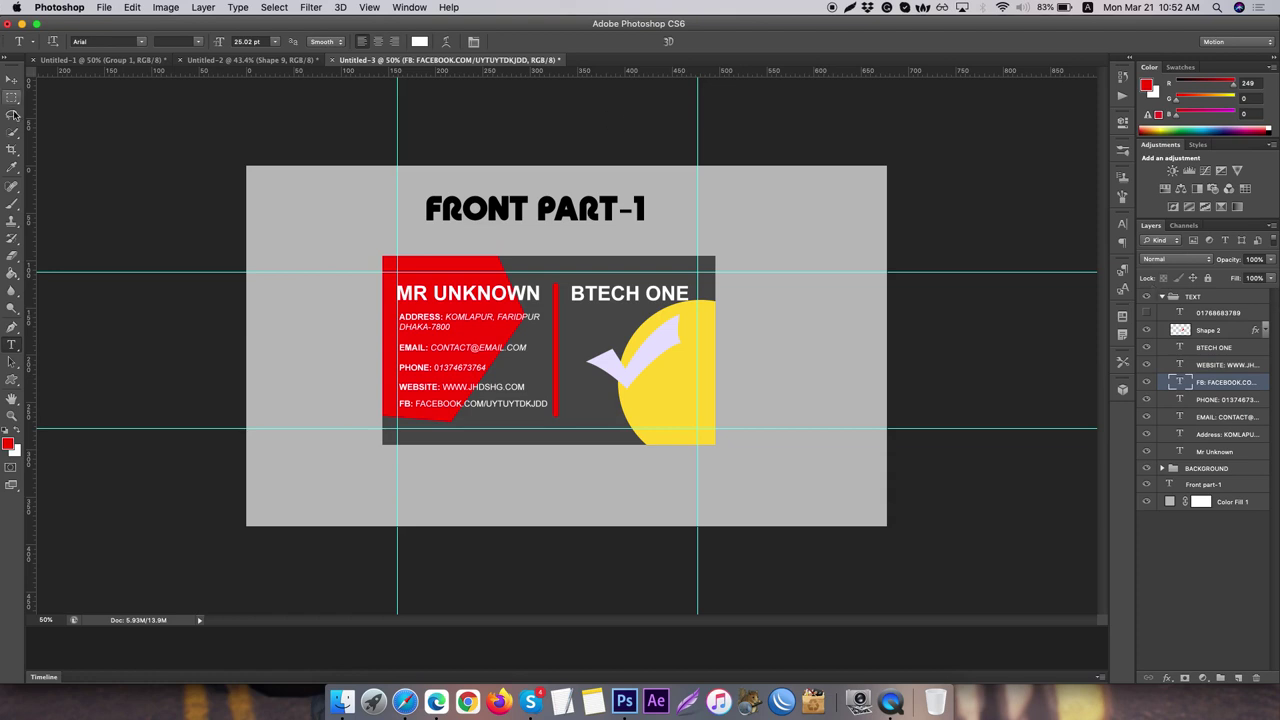
click(14, 79)
key(Down)
key(Down)
key(Down)
key(Down)
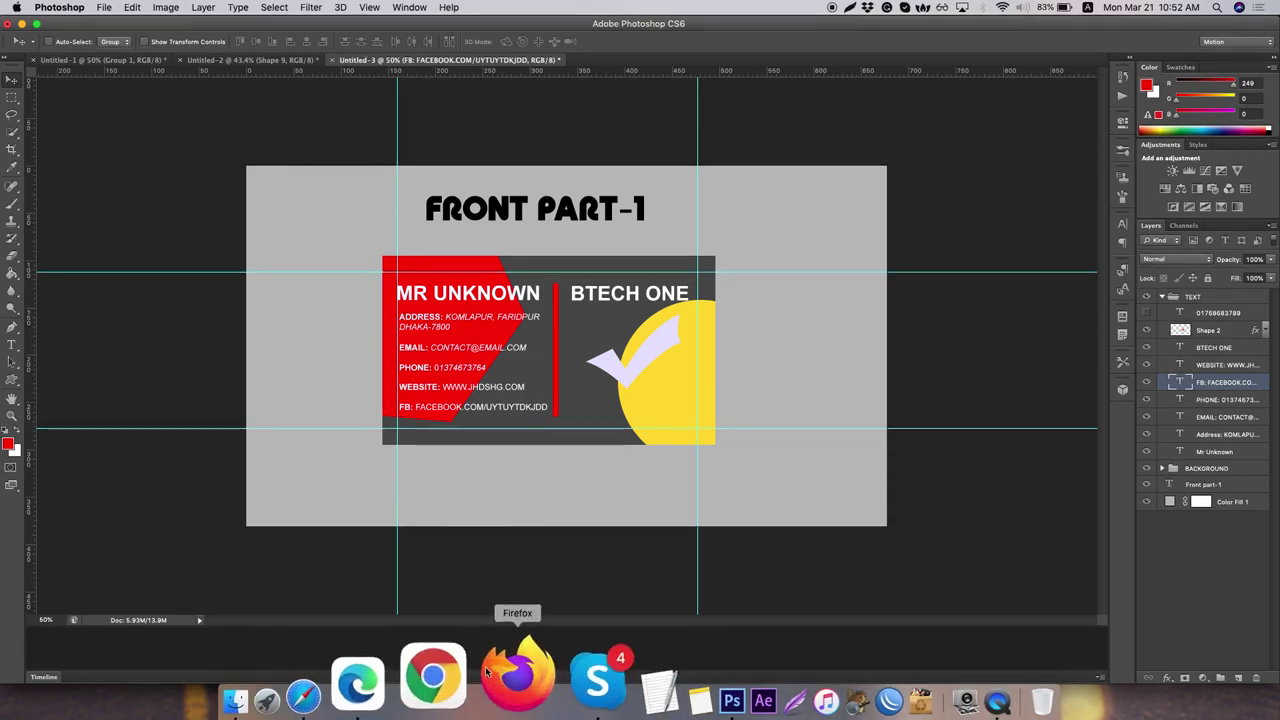
- In Safari, open the static QR code generator and enter AESTSRGSRDGR as the URL
click(405, 685)
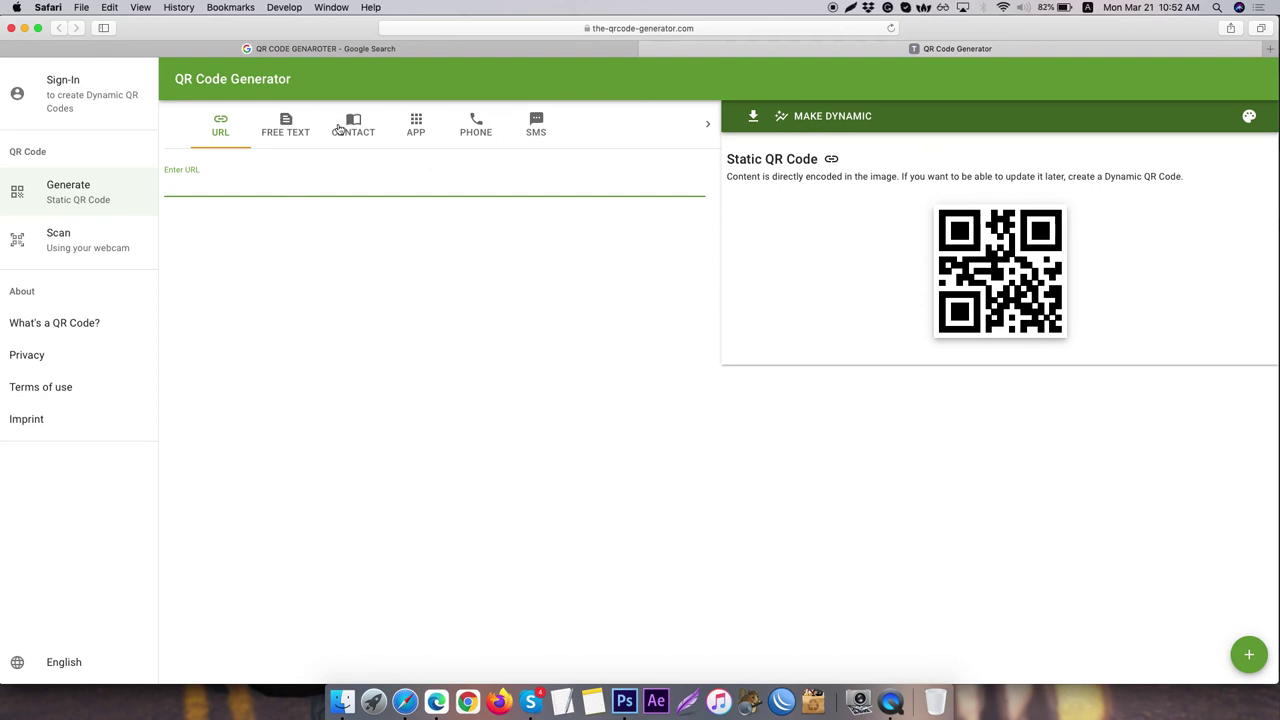
click(96, 204)
text(AESTSRGSRDGR)
- Open qr-code-generator.com from the Google results in a new tab and enter DFSDFASDF
click(436, 48)
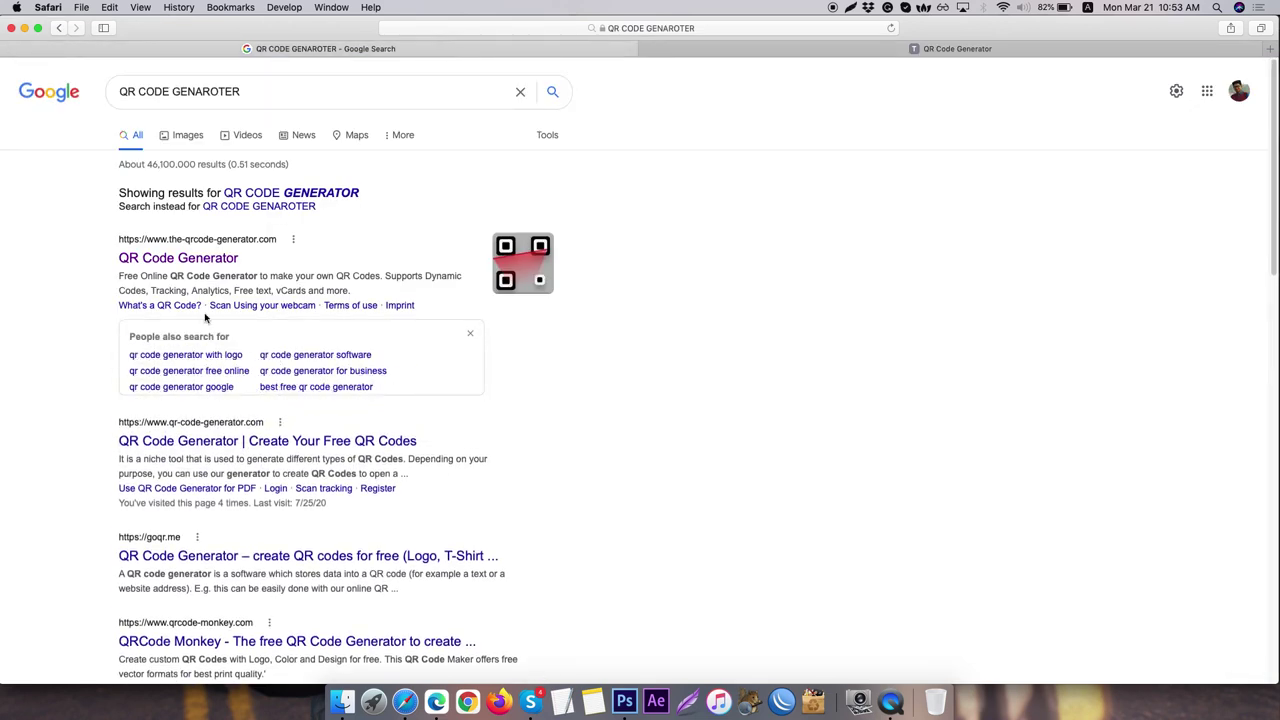
super+click(218, 445)
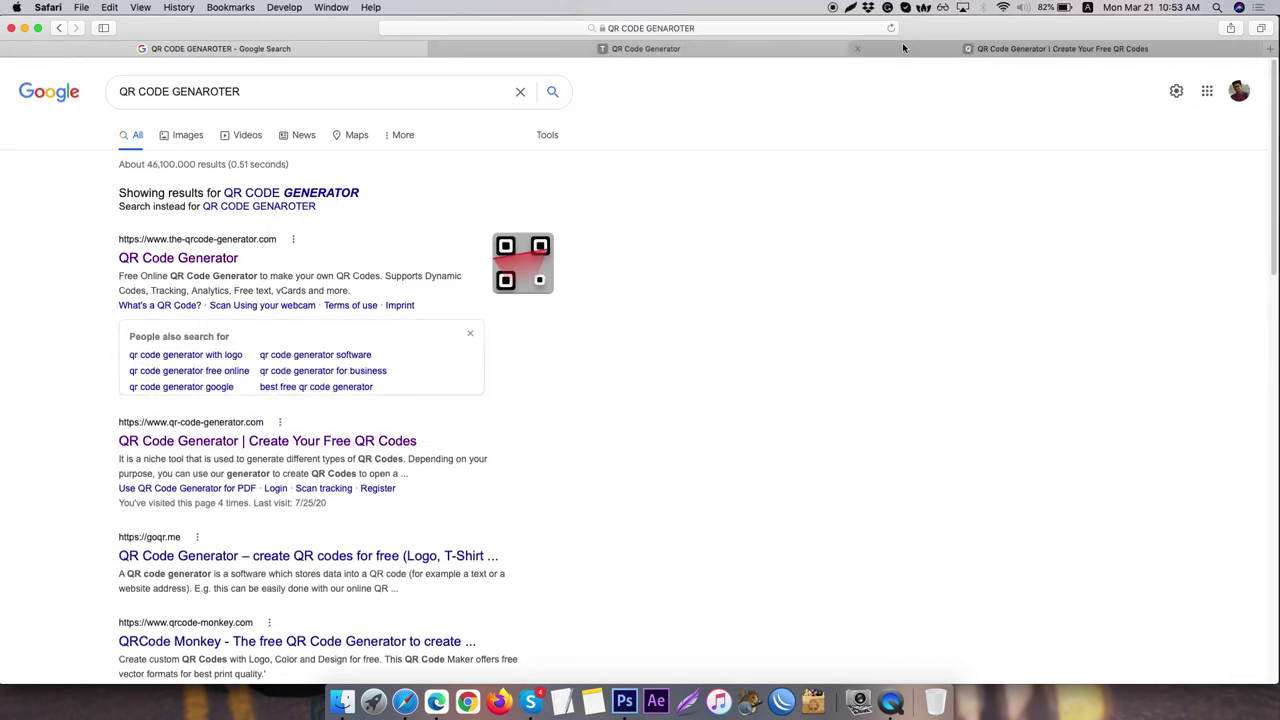
click(918, 46)
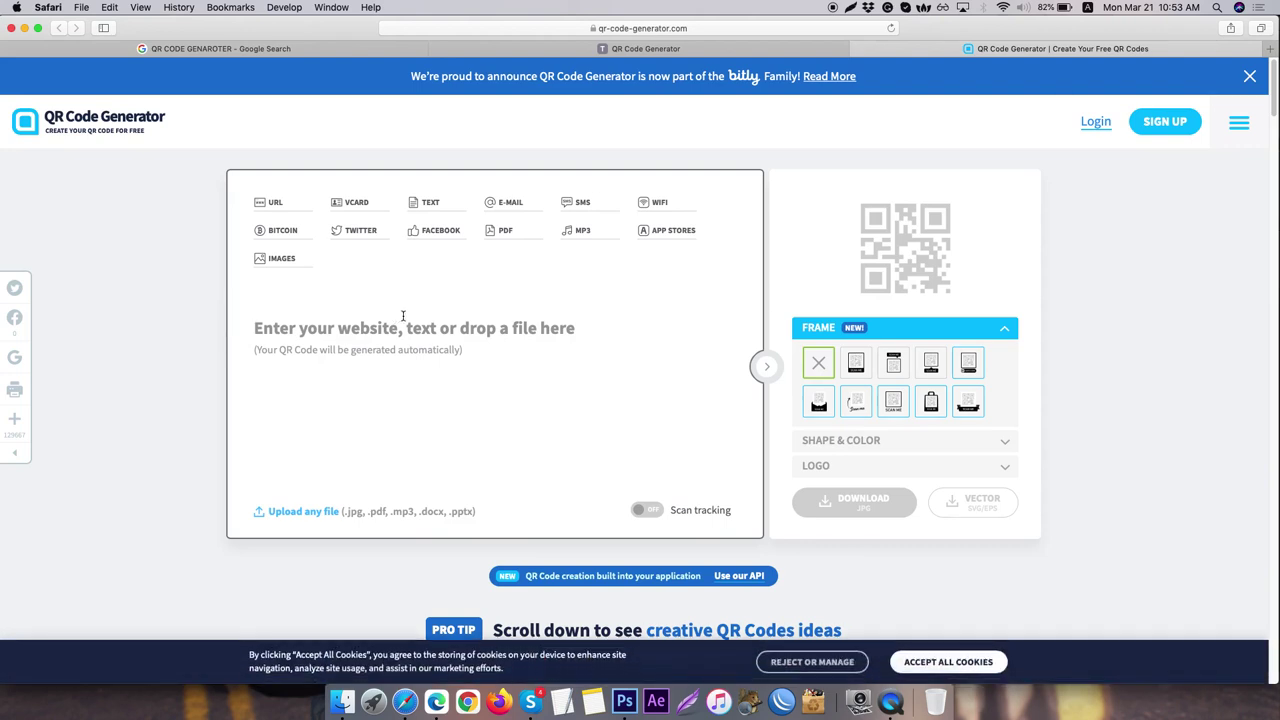
click(377, 330)
text(DFSDFASDF)
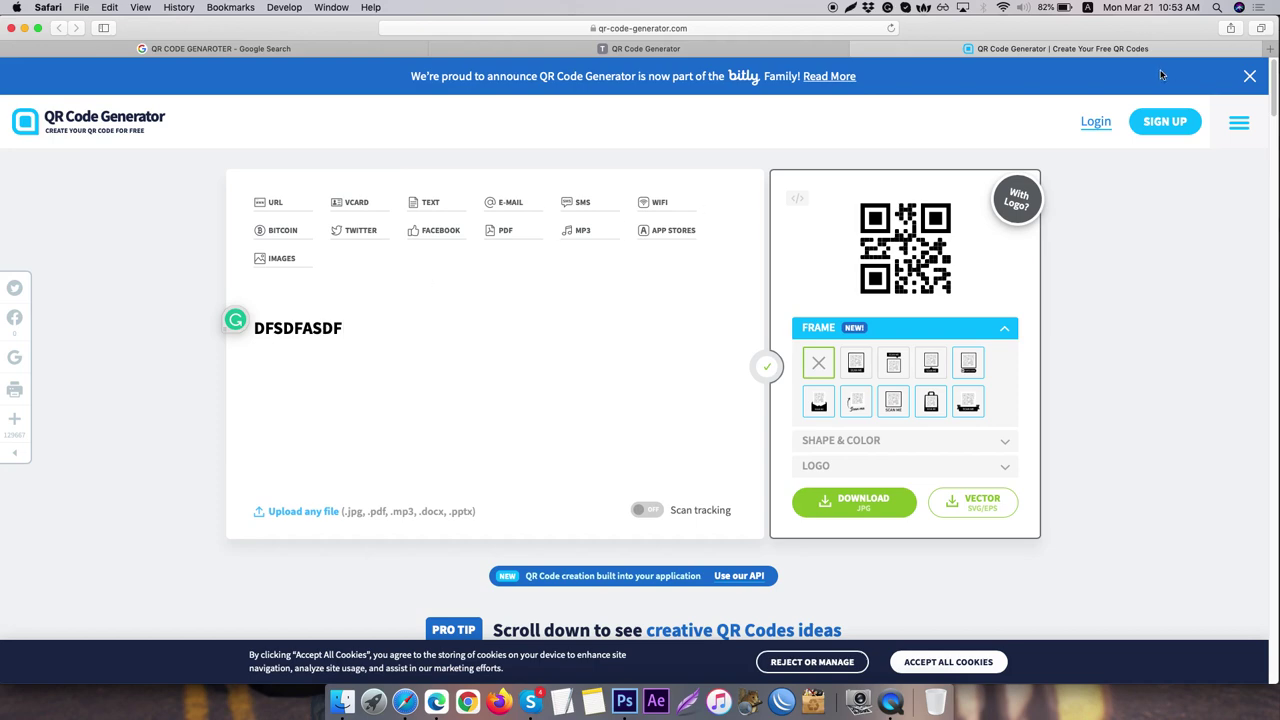
- Load graphicgax.com in a new tab, open its Contact Us page and copy the page's address
click(1270, 48)
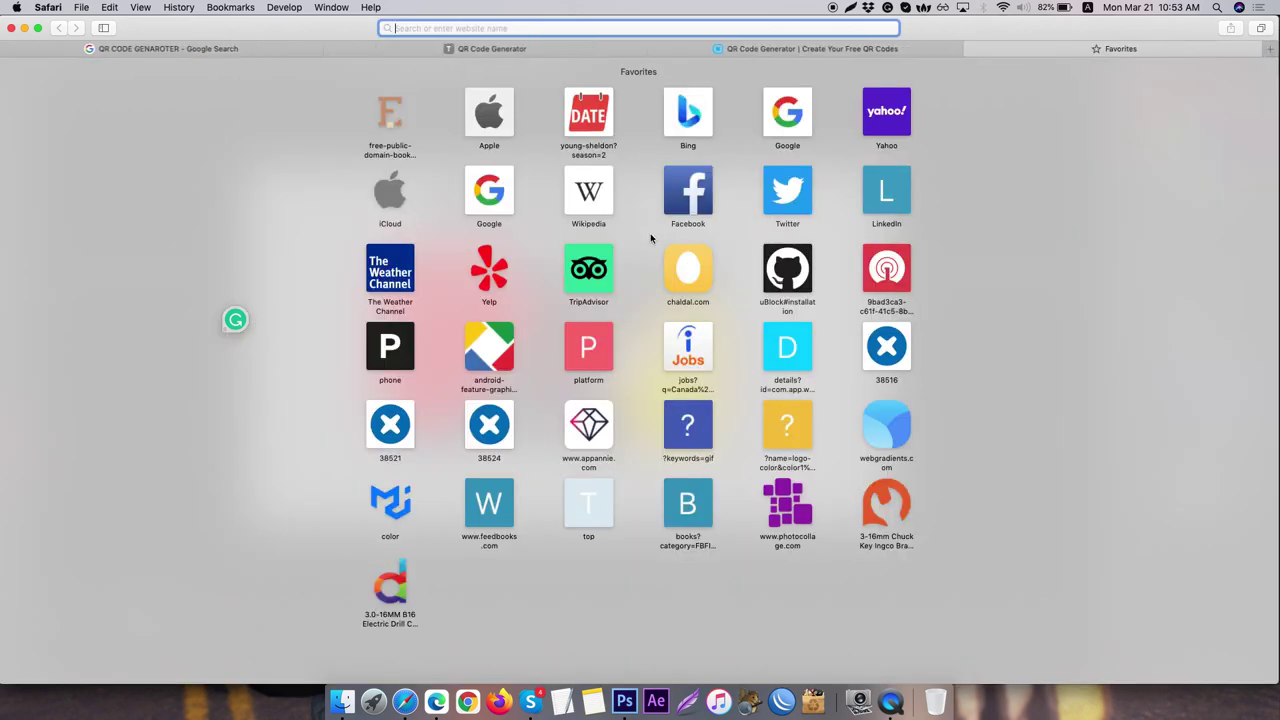
text(GrA)
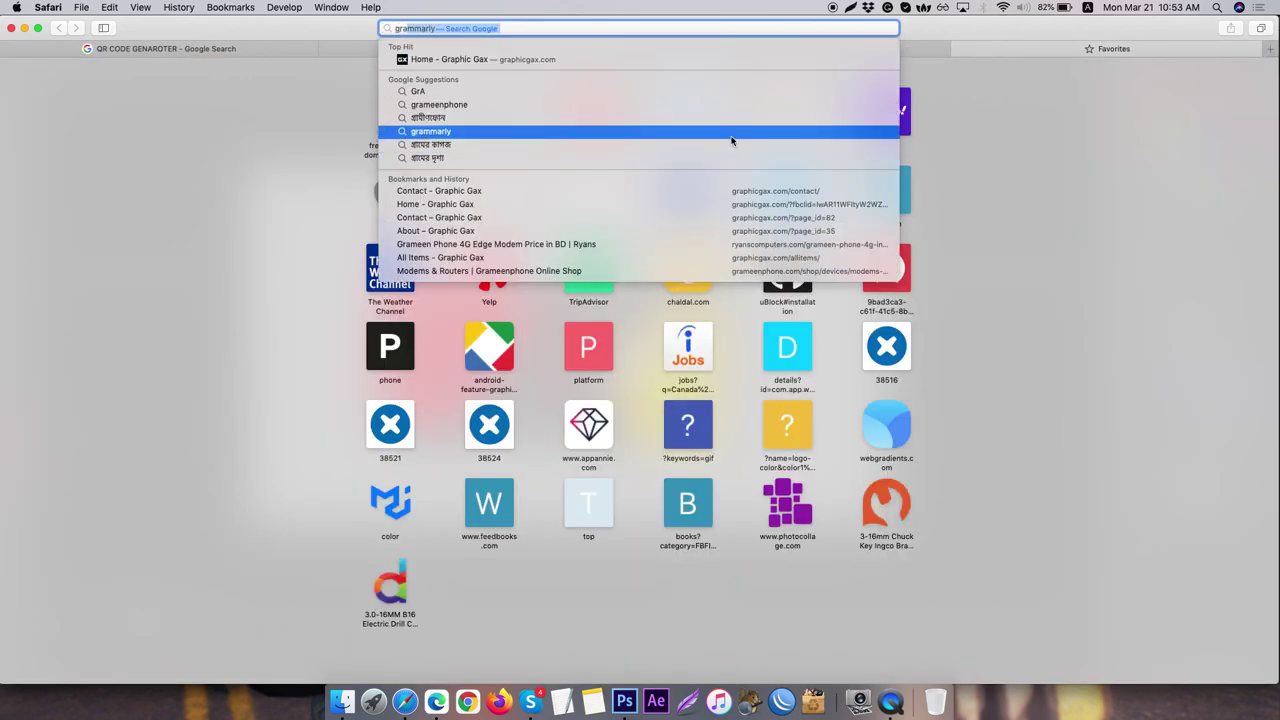
key(Down)
key(Up)
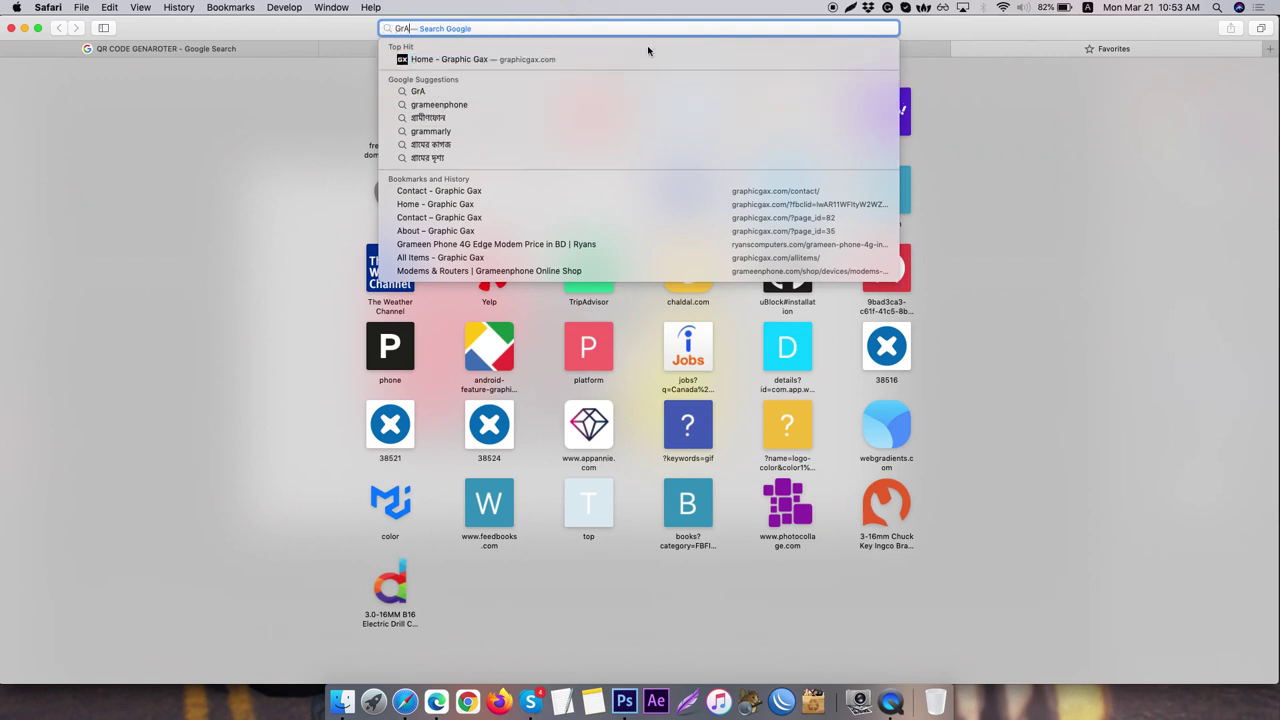
click(651, 60)
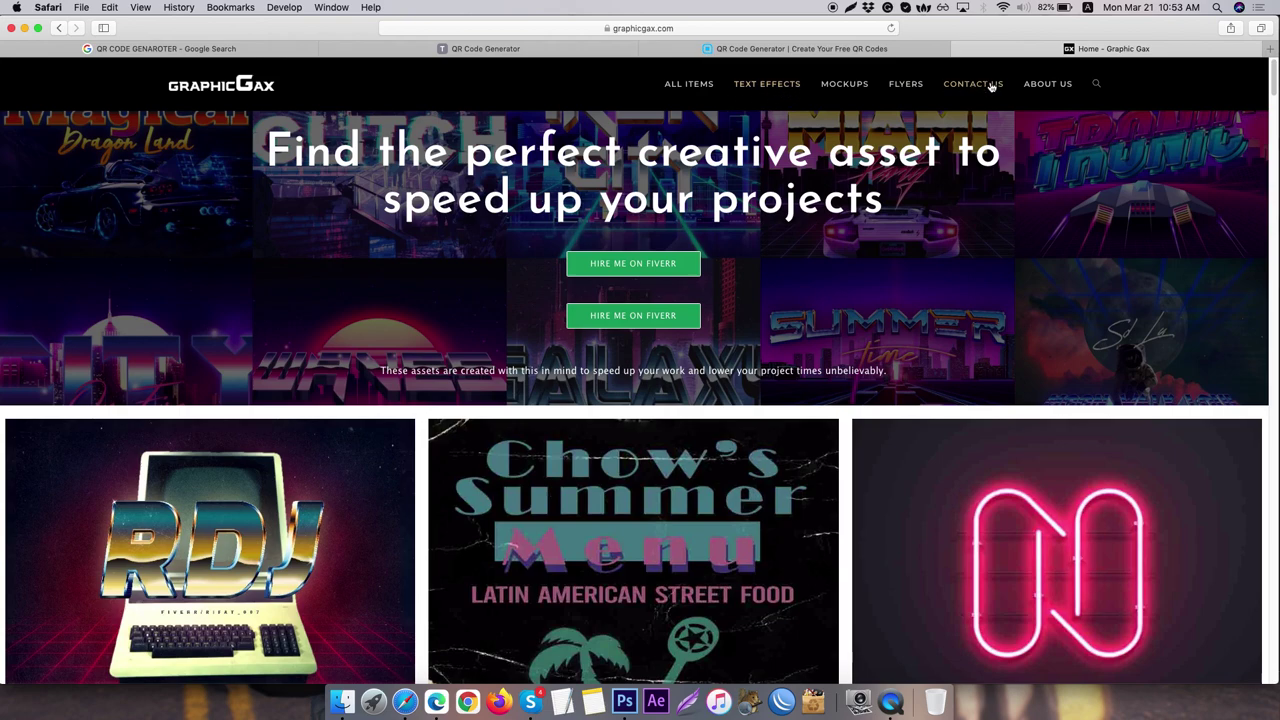
click(991, 86)
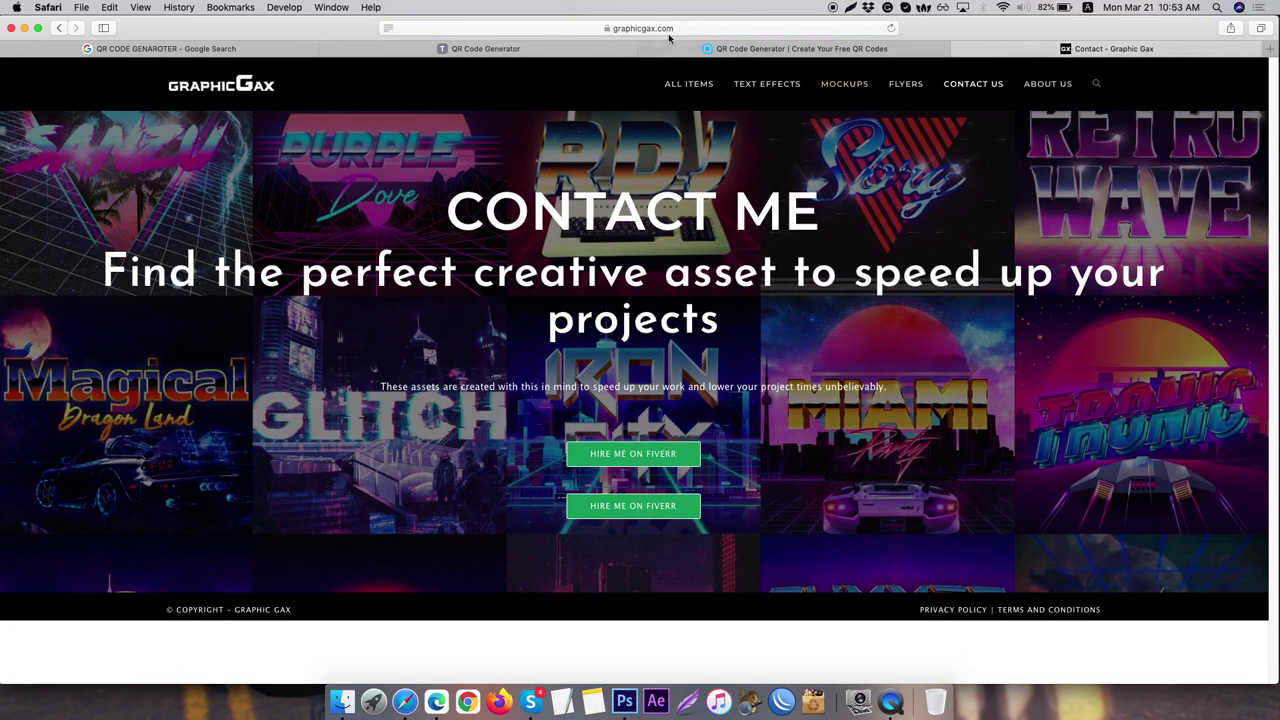
click(722, 28)
right_click(722, 28)
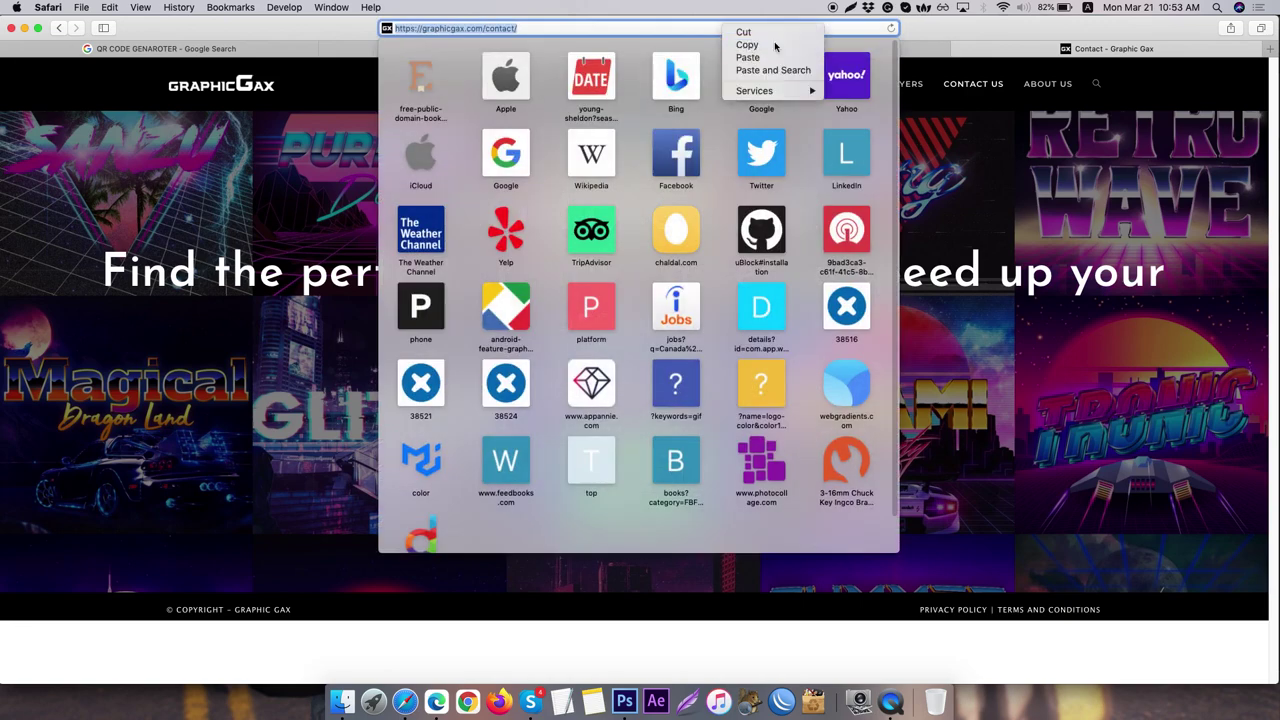
click(748, 44)
click(745, 48)
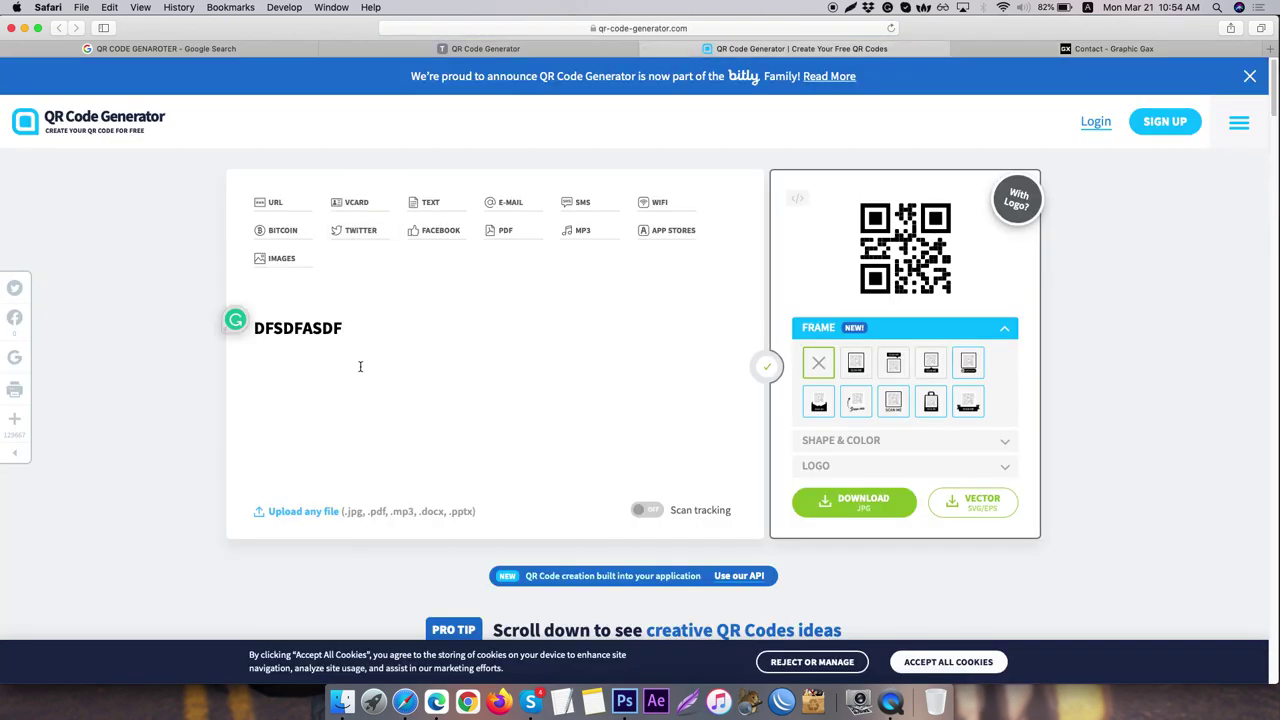
- Replace DFSDFASDF with the pasted contact page URL and download the QR code as JPG
double_click(359, 325)
right_click(358, 323)
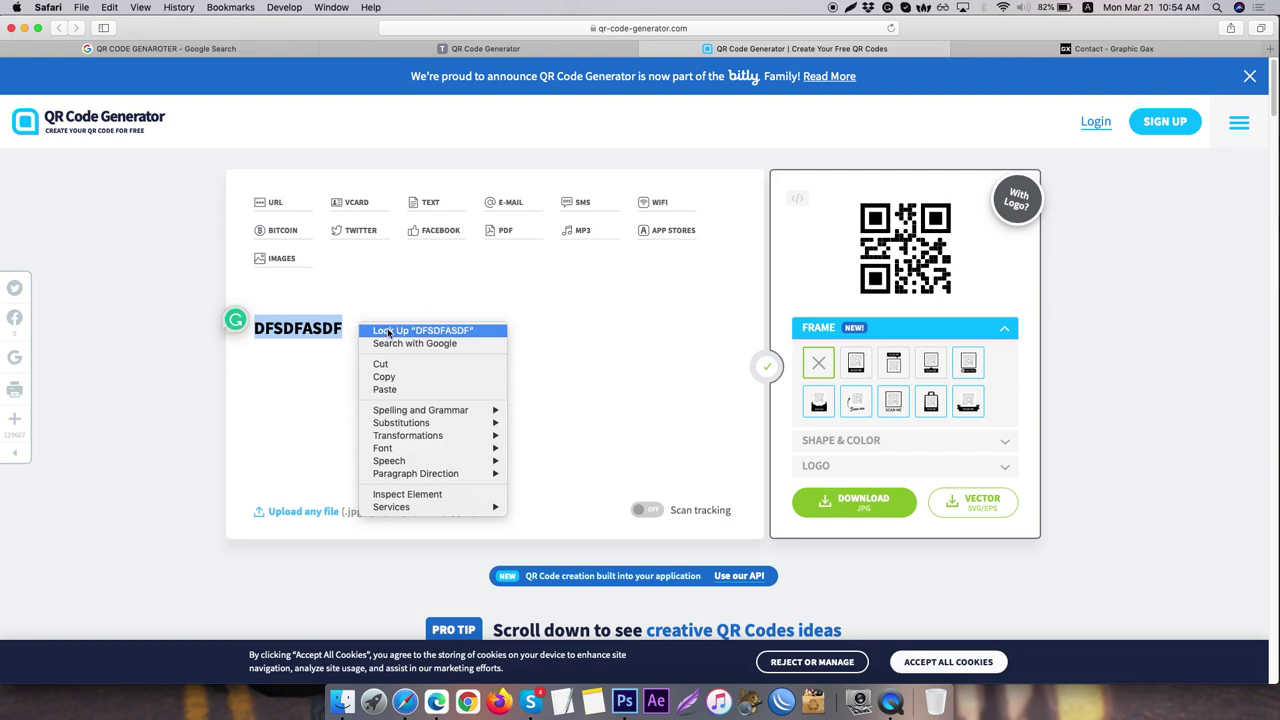
click(412, 391)
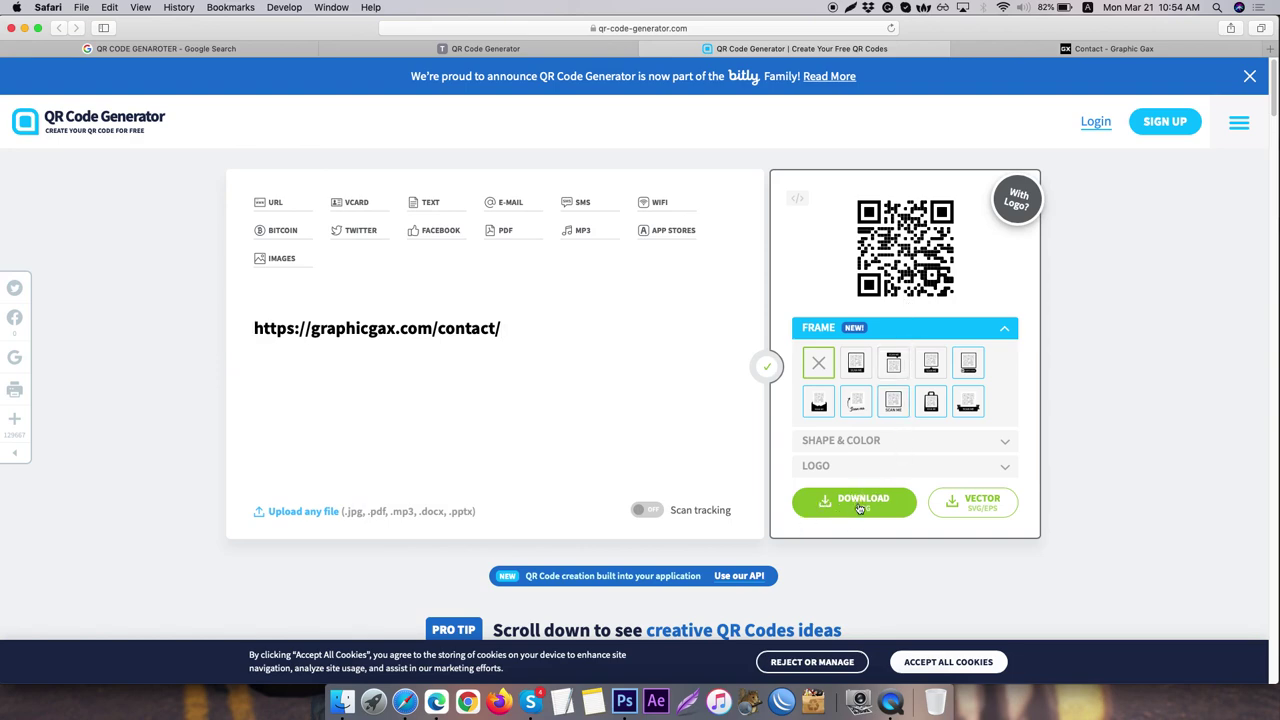
click(859, 506)
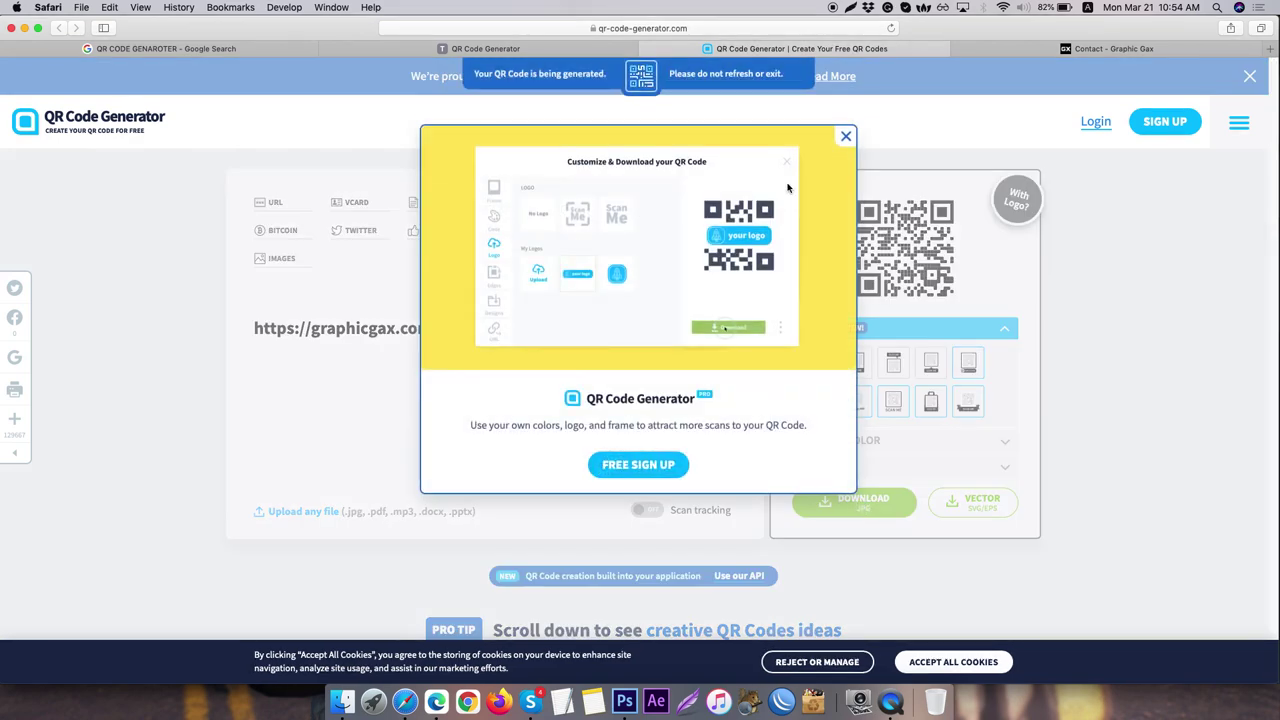
- Dismiss the sign-up popup and save a region screenshot of the QR code to Fiverr Order March
click(845, 138)
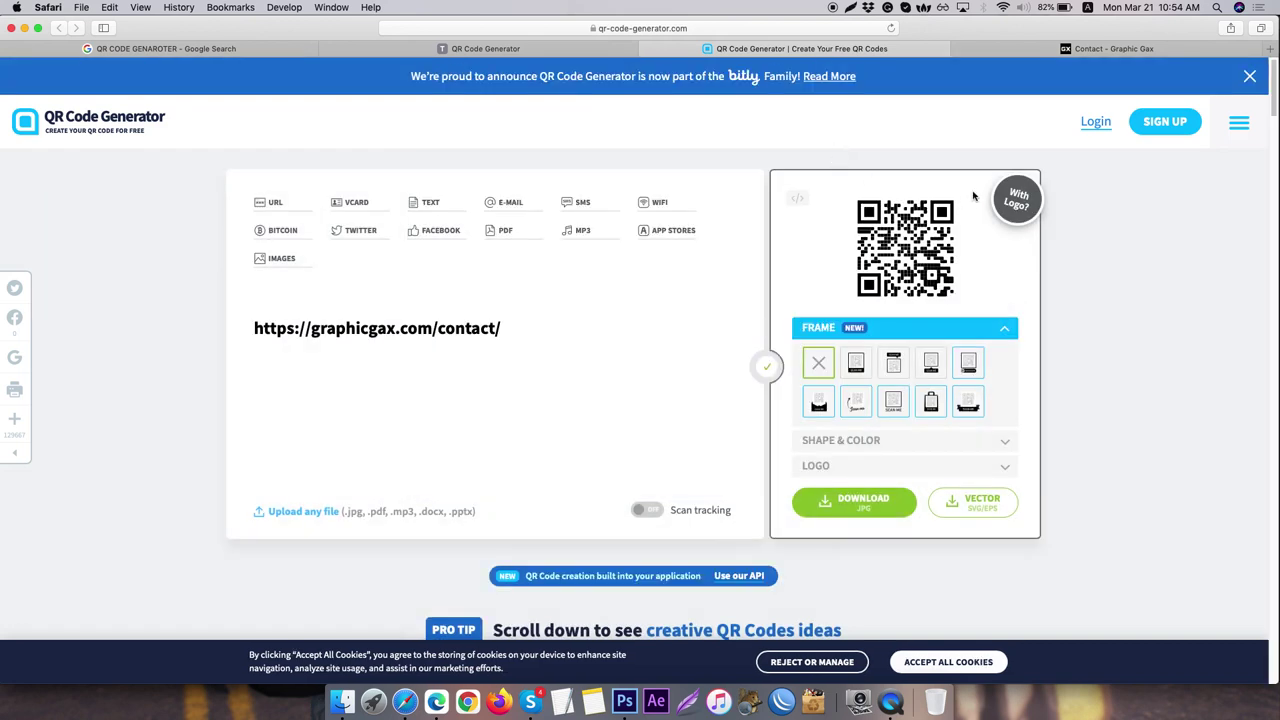
click(850, 7)
click(862, 19)
mouse_move(847, 188)
mouse_down()
mouse_move(905, 270)
mouse_move(975, 318)
mouse_move(961, 299)
mouse_up()
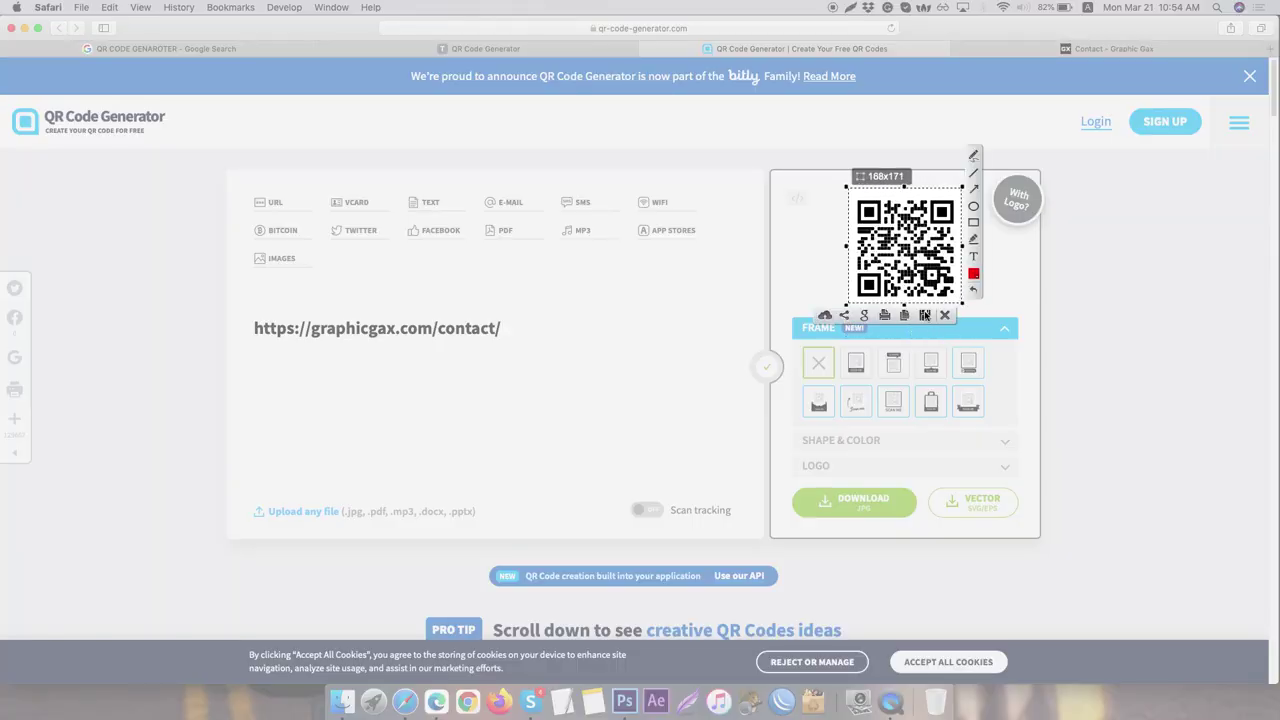
click(924, 315)
click(640, 185)
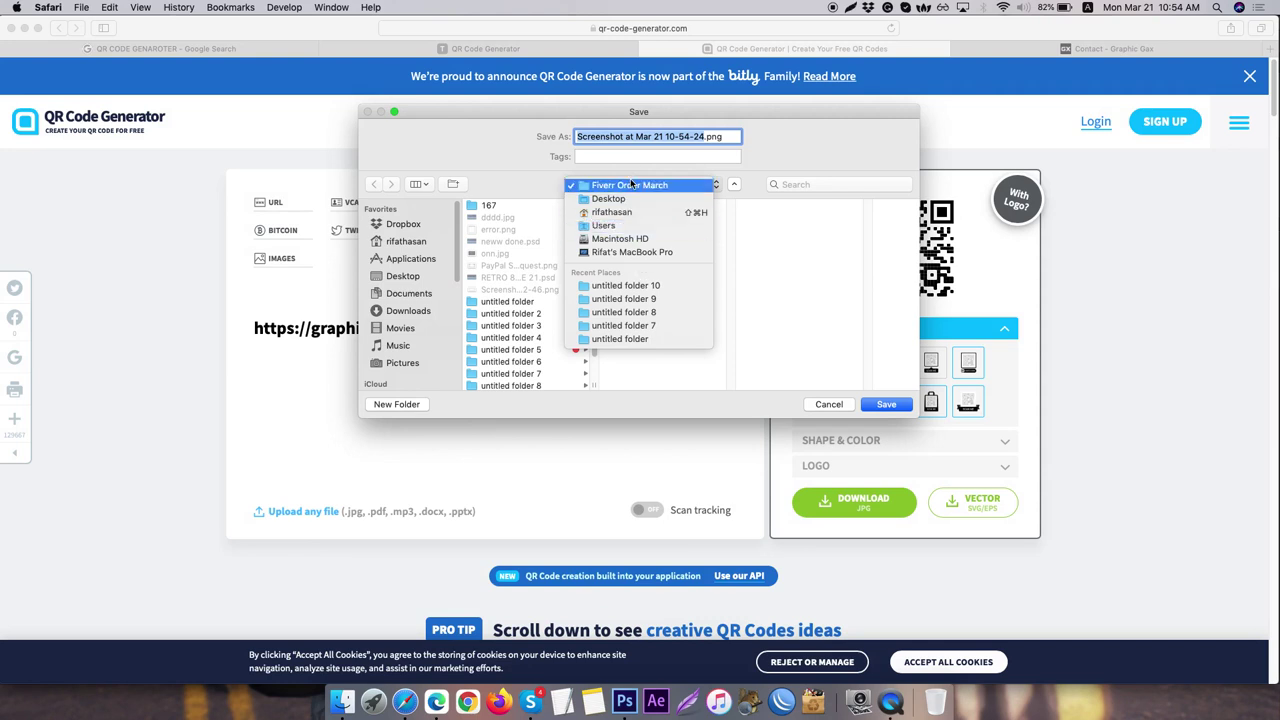
click(802, 362)
click(886, 404)
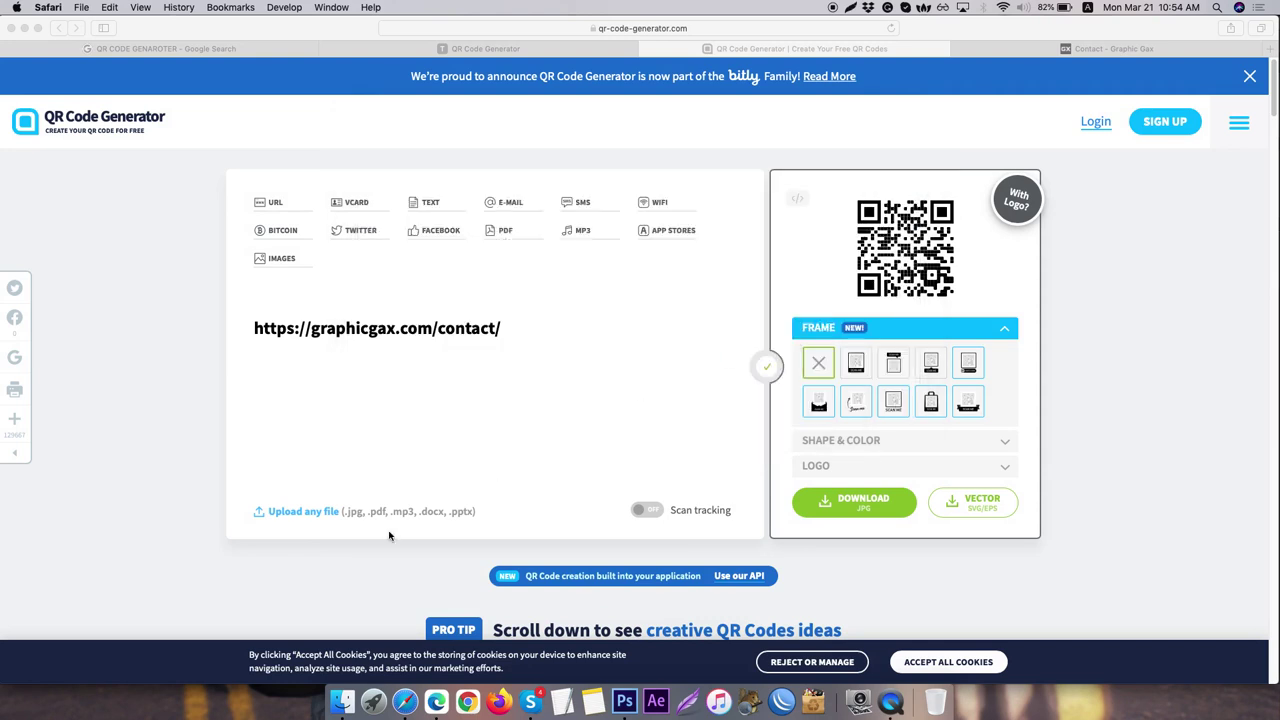
- Open the QR code screenshot from Desktop > Fiverr Order March in Photoshop
click(343, 690)
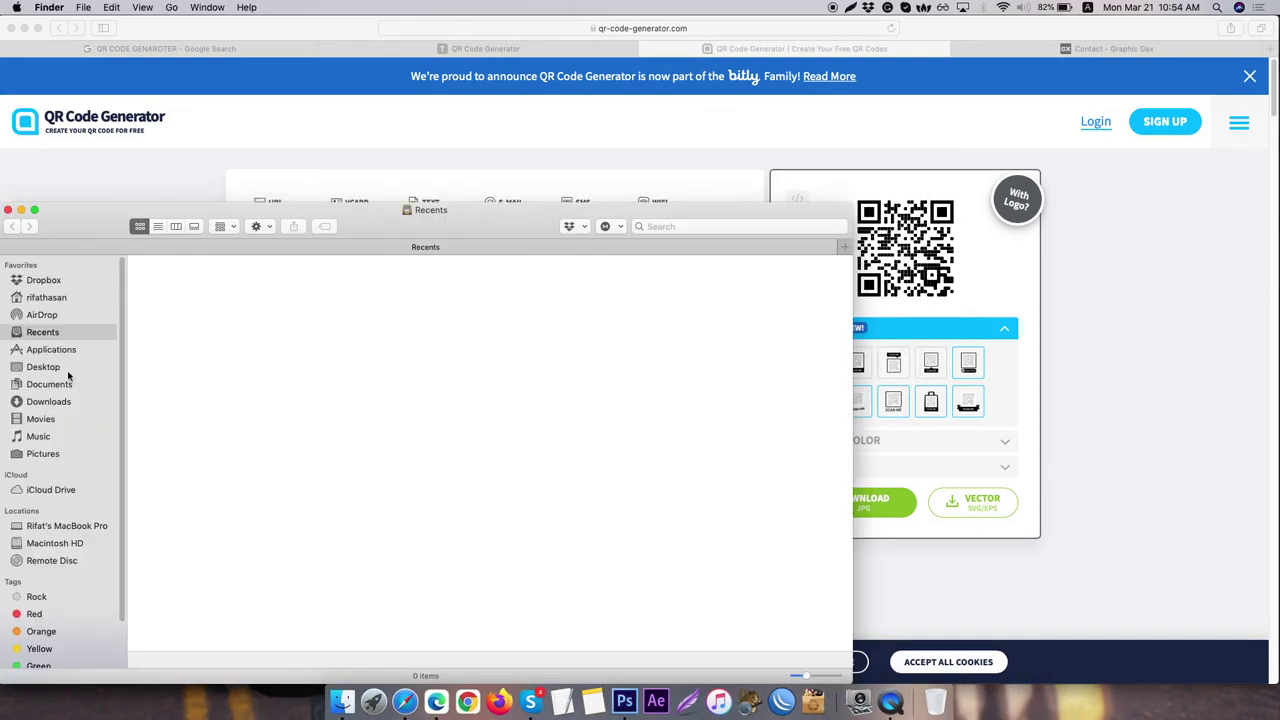
click(50, 402)
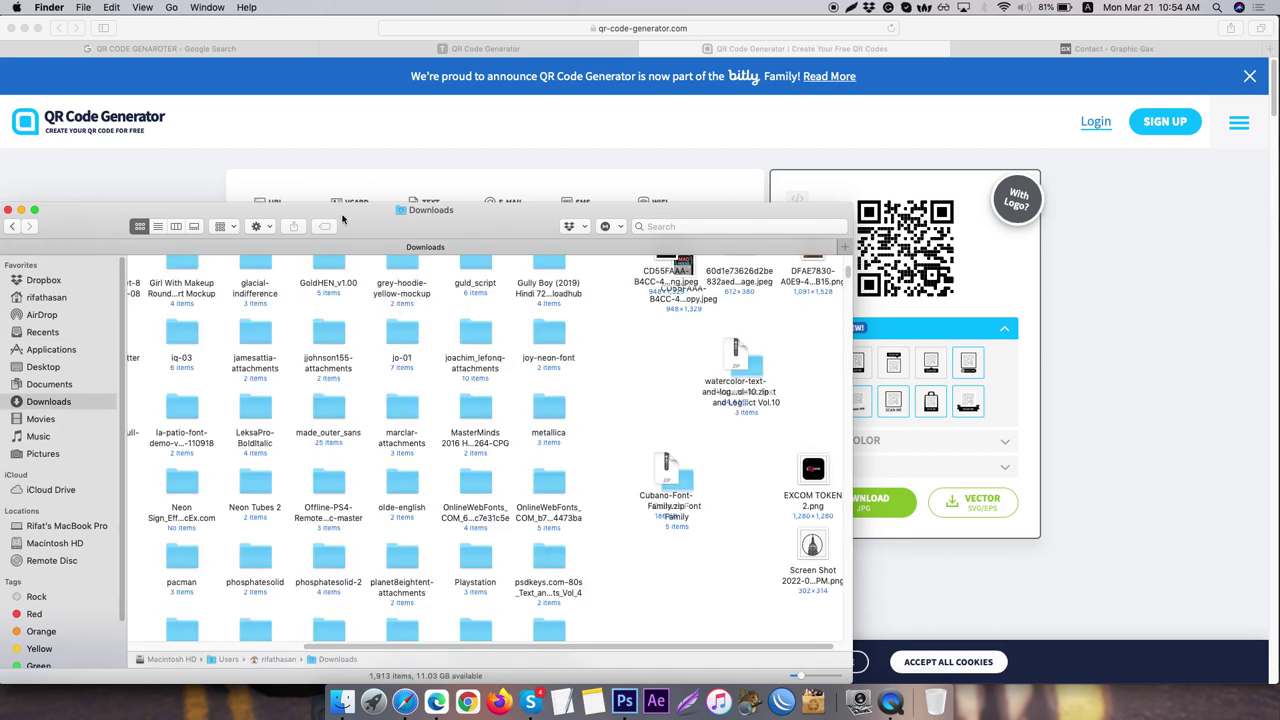
drag(342, 218, 485, 139)
scroll(248, 367, down, 5)
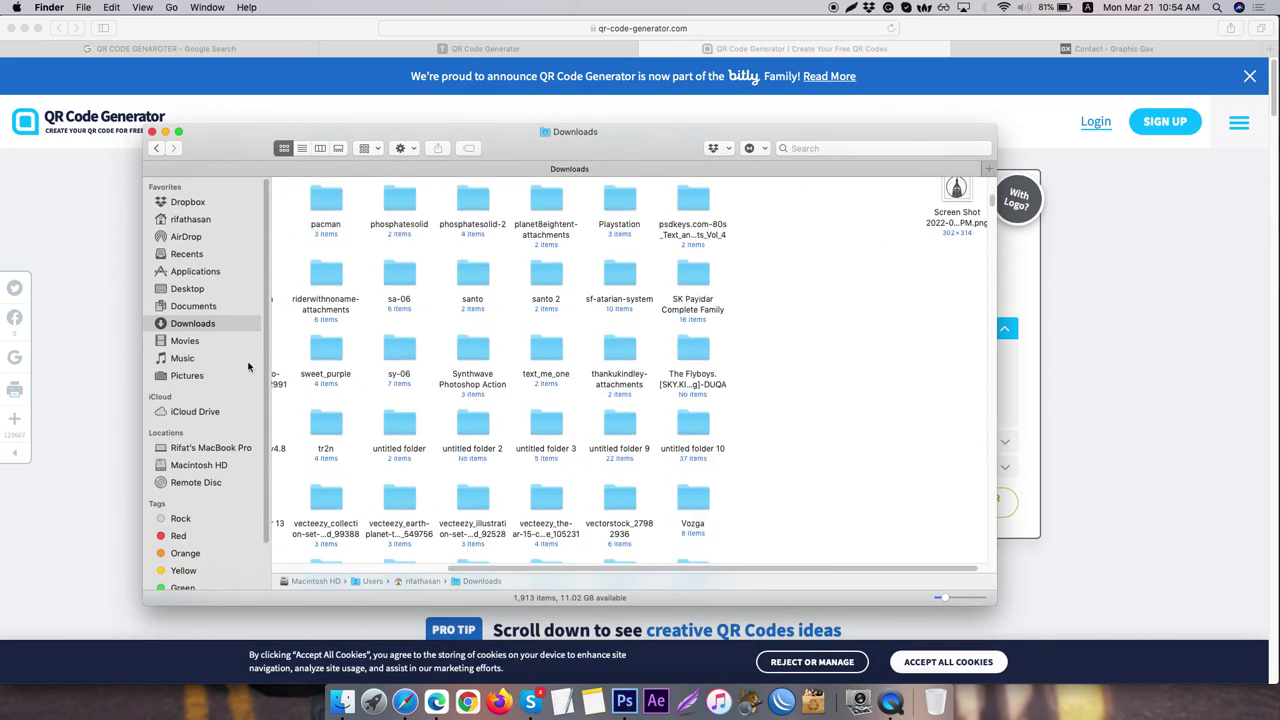
click(170, 288)
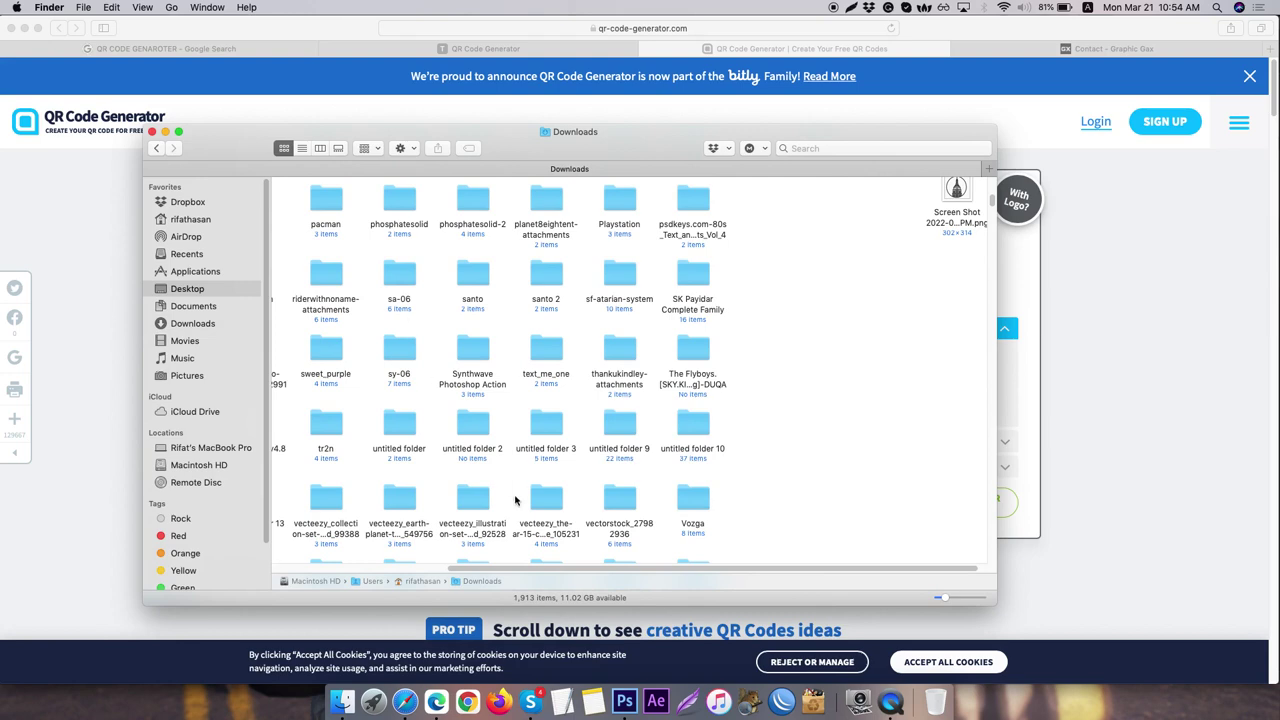
scroll(480, 500, up, 10)
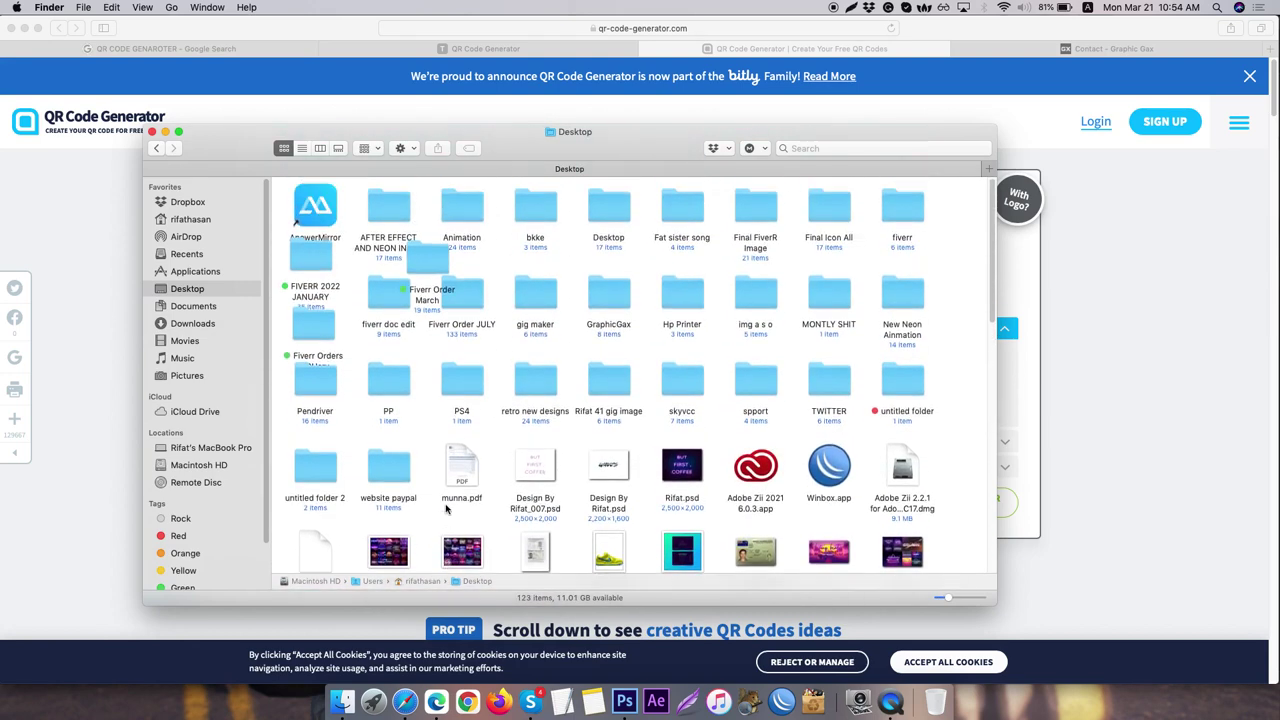
double_click(430, 258)
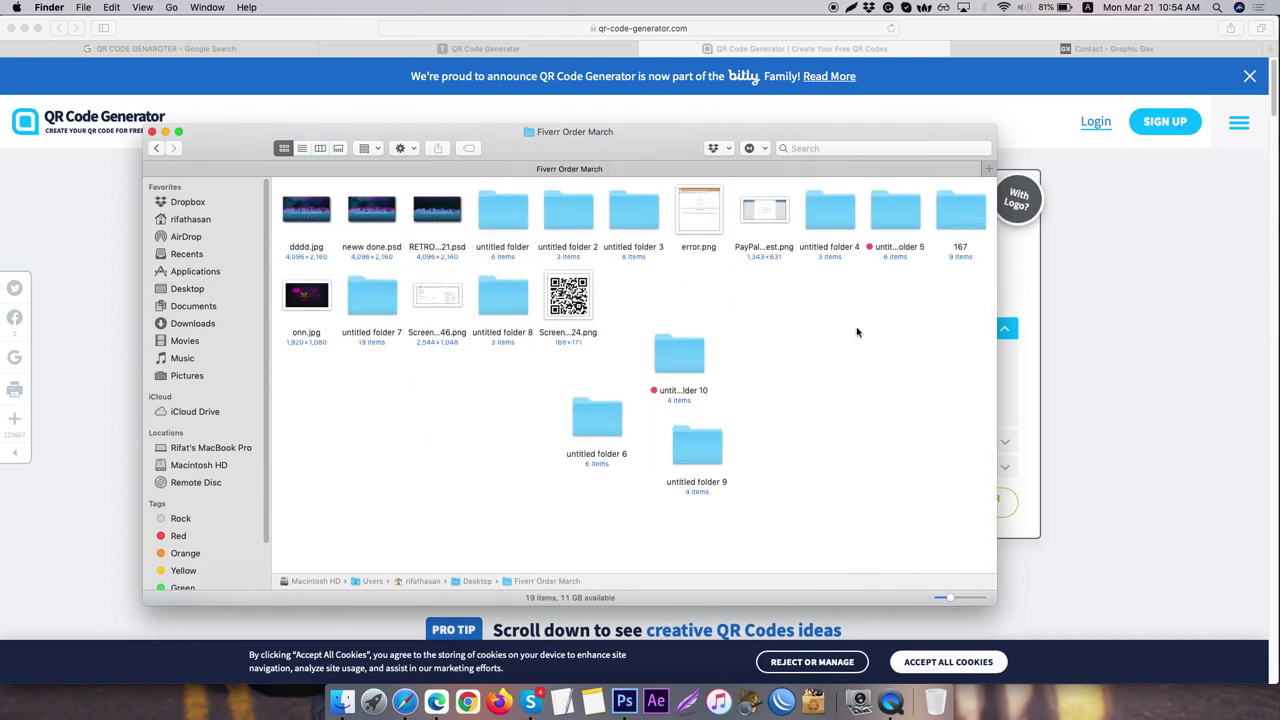
drag(565, 305, 627, 688)
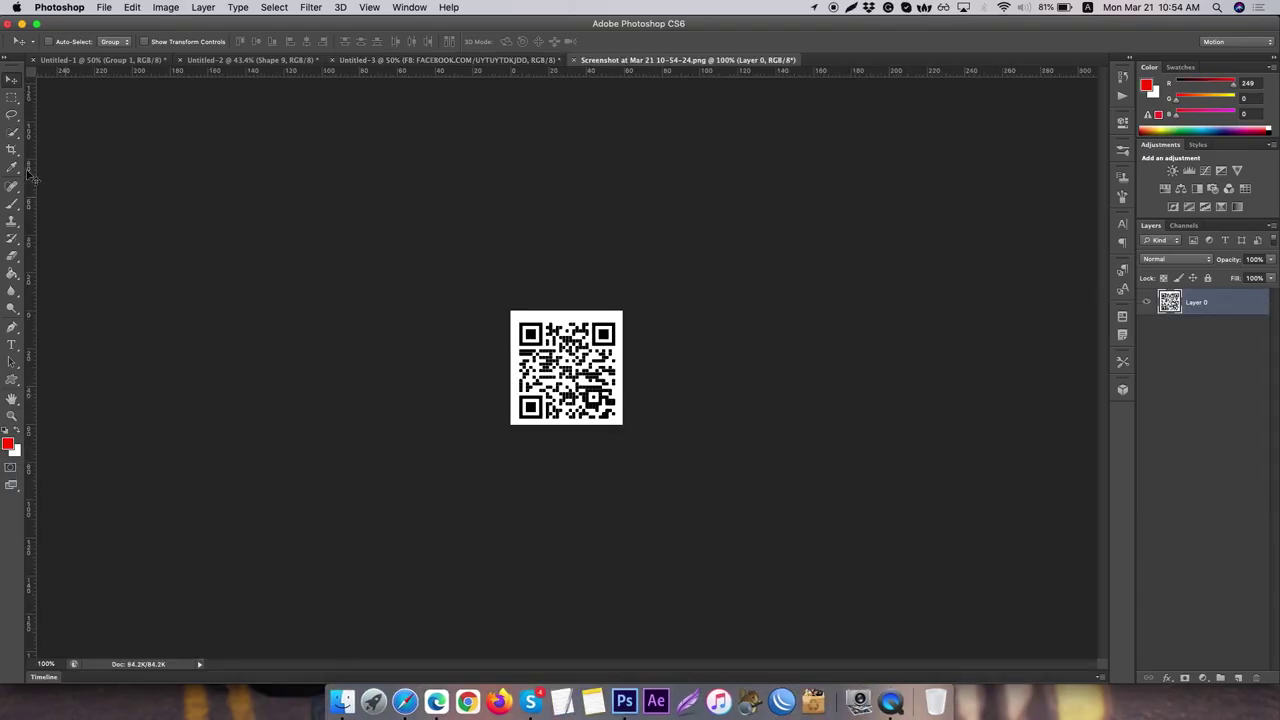
- Copy the QR code from its screenshot and paste it into the business card document
click(12, 97)
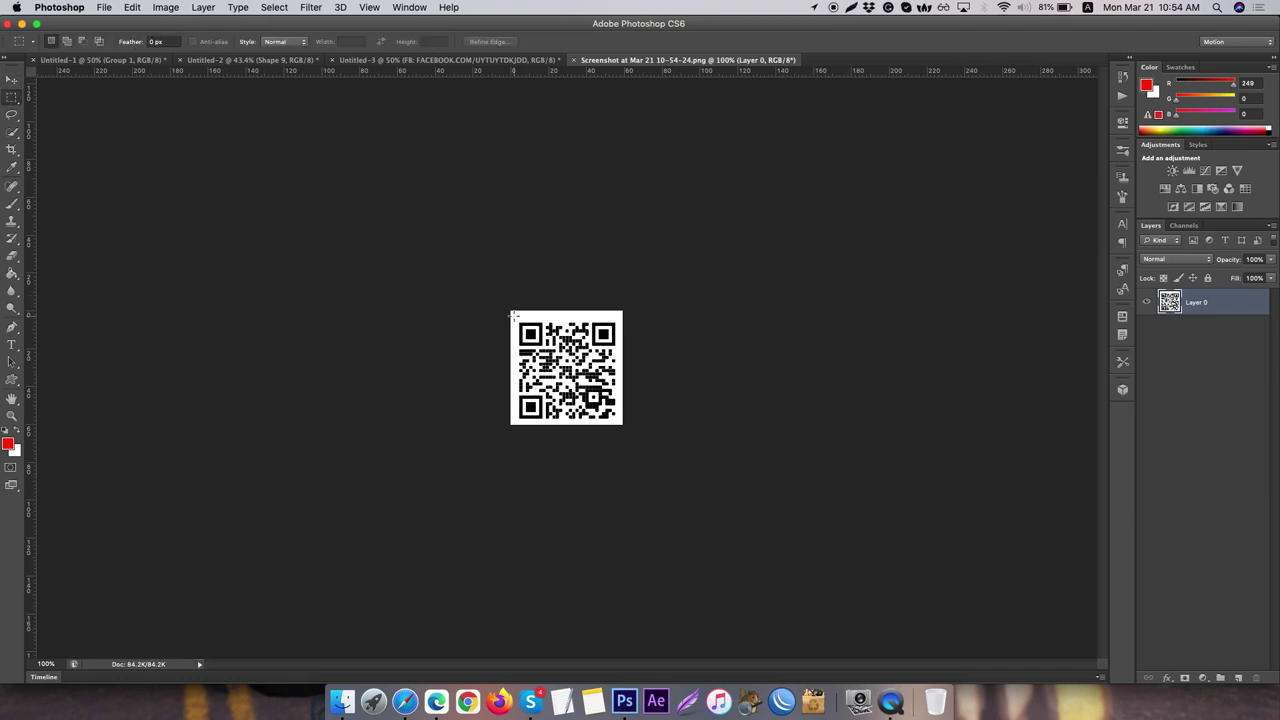
drag(513, 316, 621, 424)
click(240, 60)
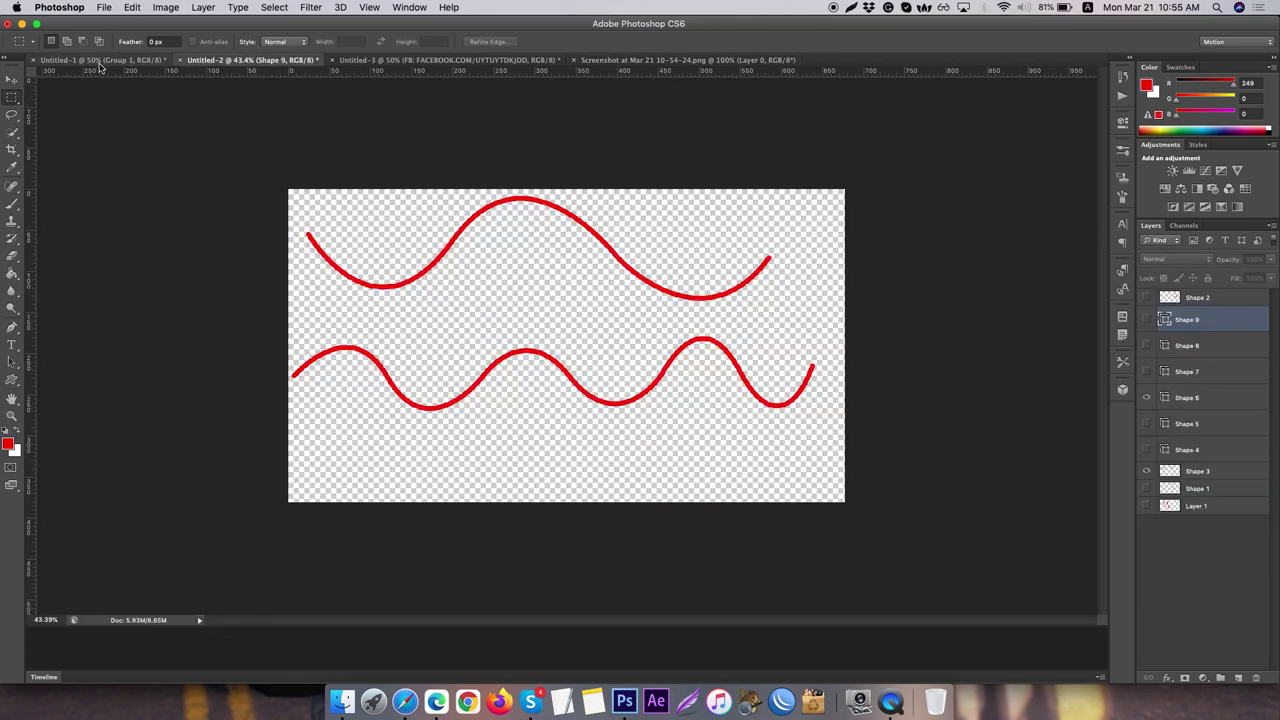
click(103, 60)
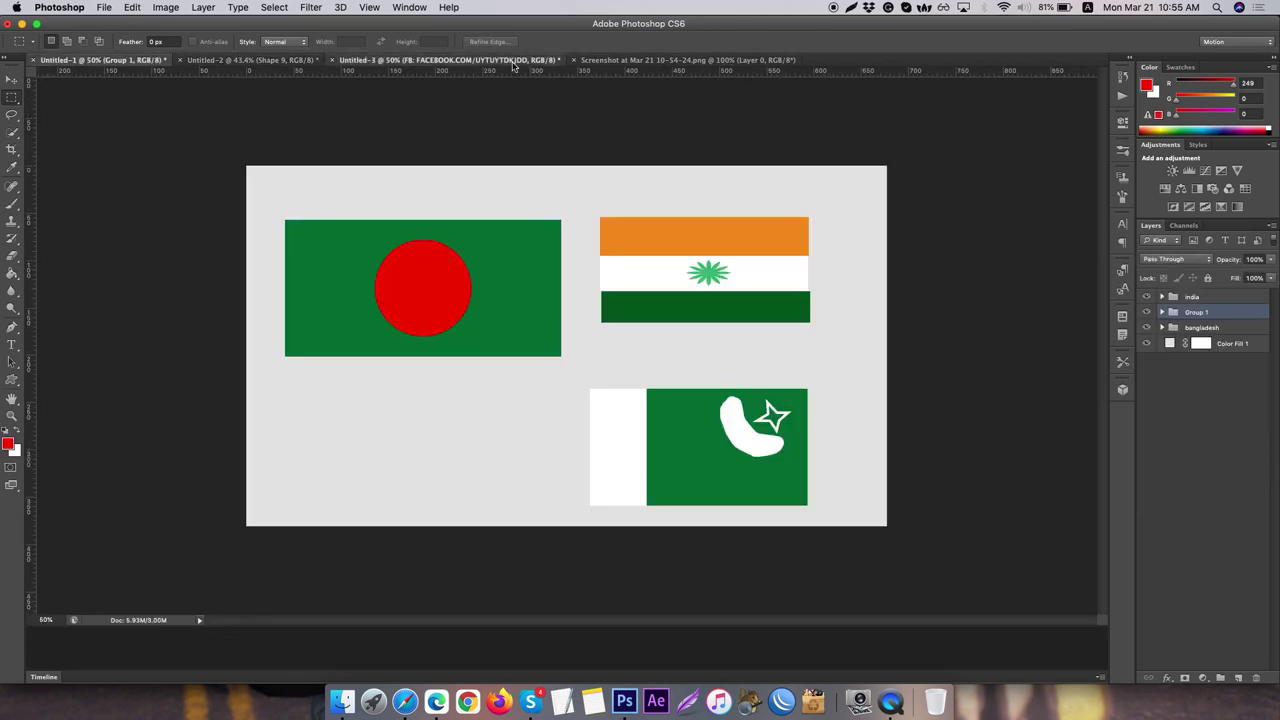
click(510, 61)
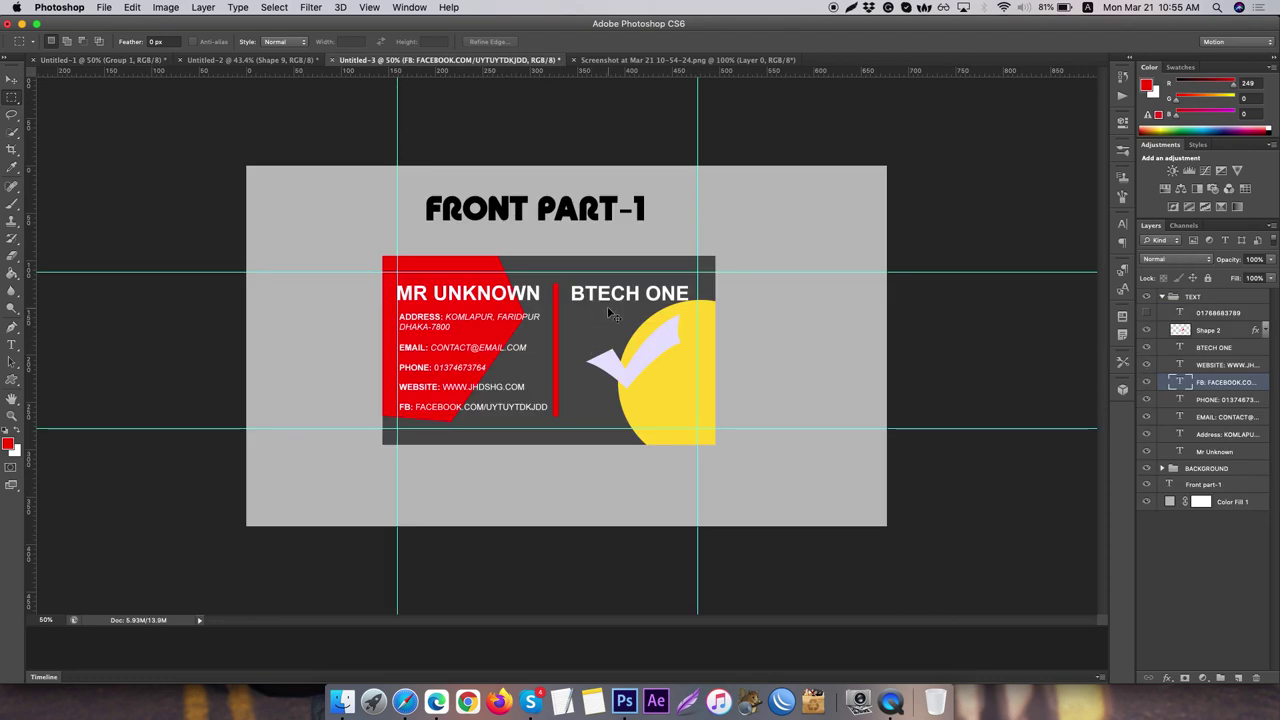
key(super+v)
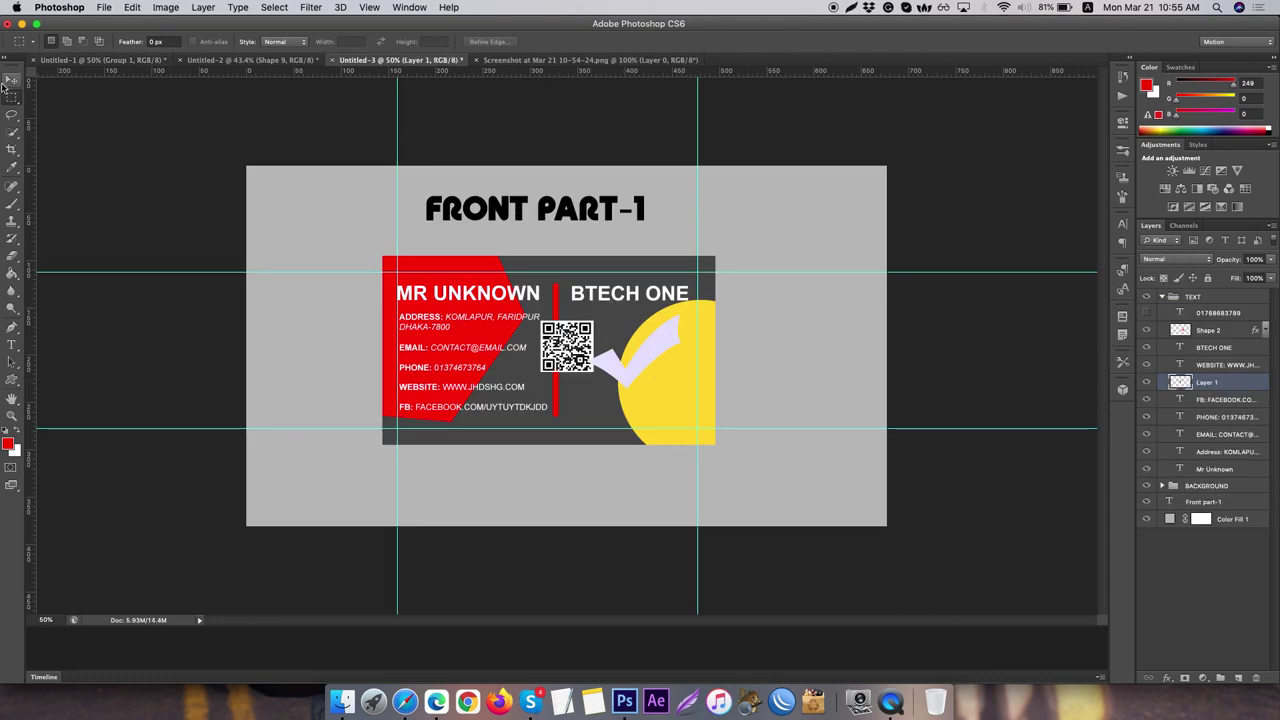
- Position the QR code over the yellow circle and hide the lavender check-mark Shape 2
click(12, 79)
drag(586, 324, 689, 379)
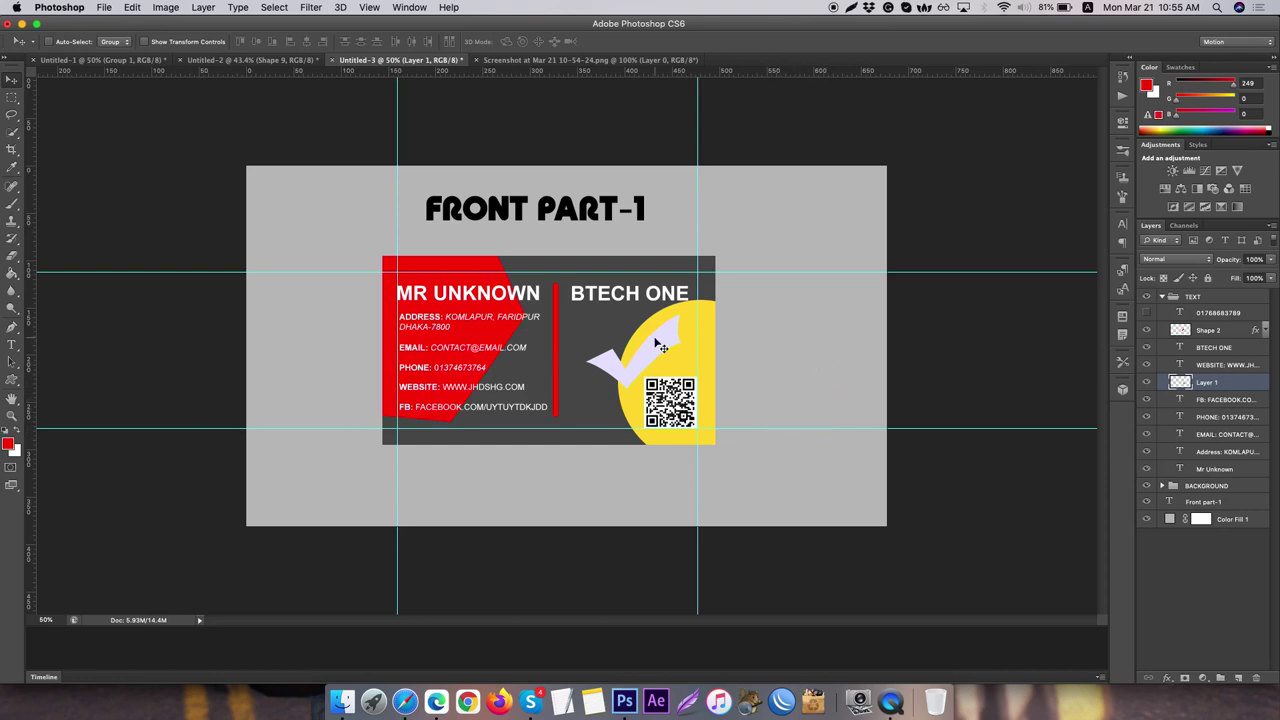
drag(670, 400, 637, 360)
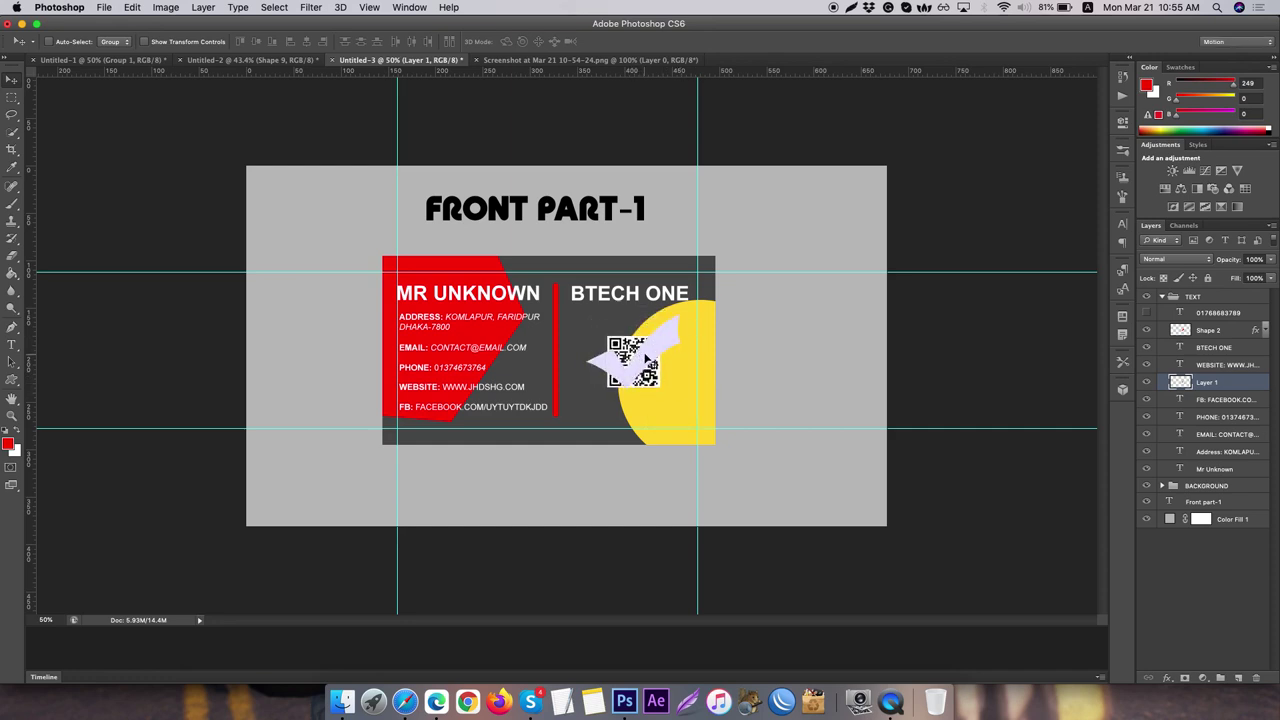
click(1147, 331)
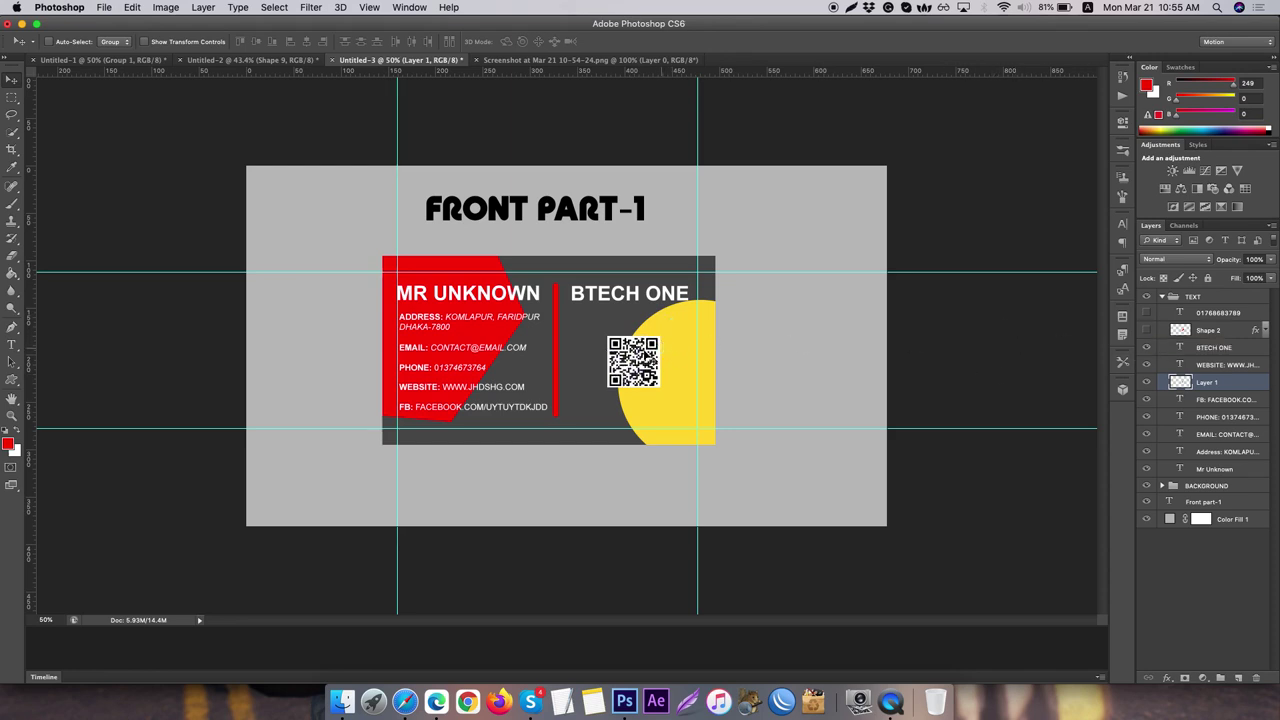
drag(643, 362, 645, 327)
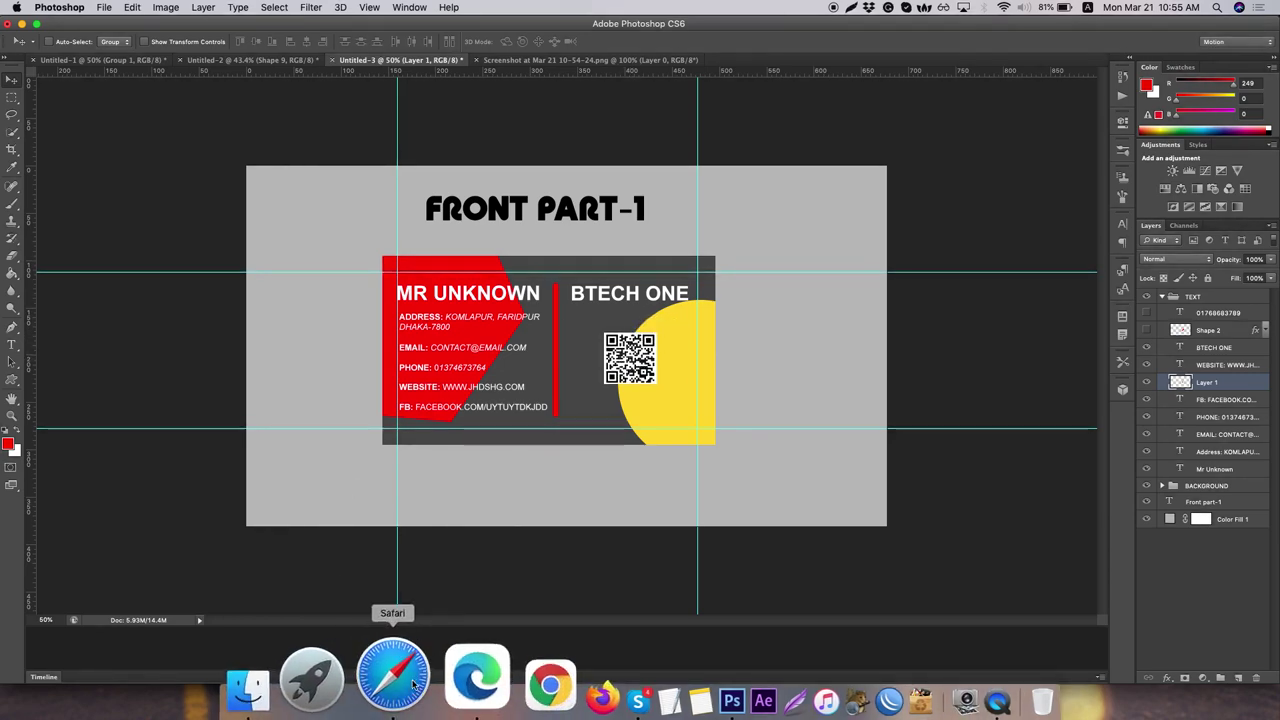
click(413, 684)
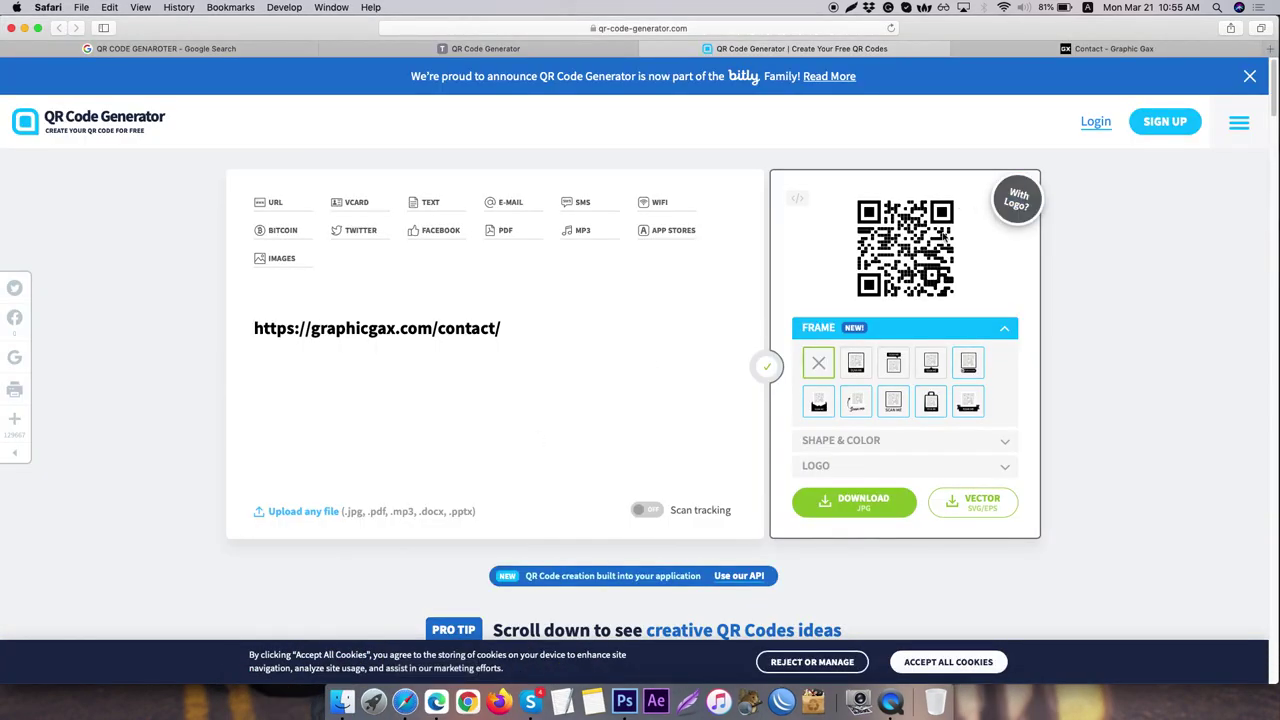
click(1032, 212)
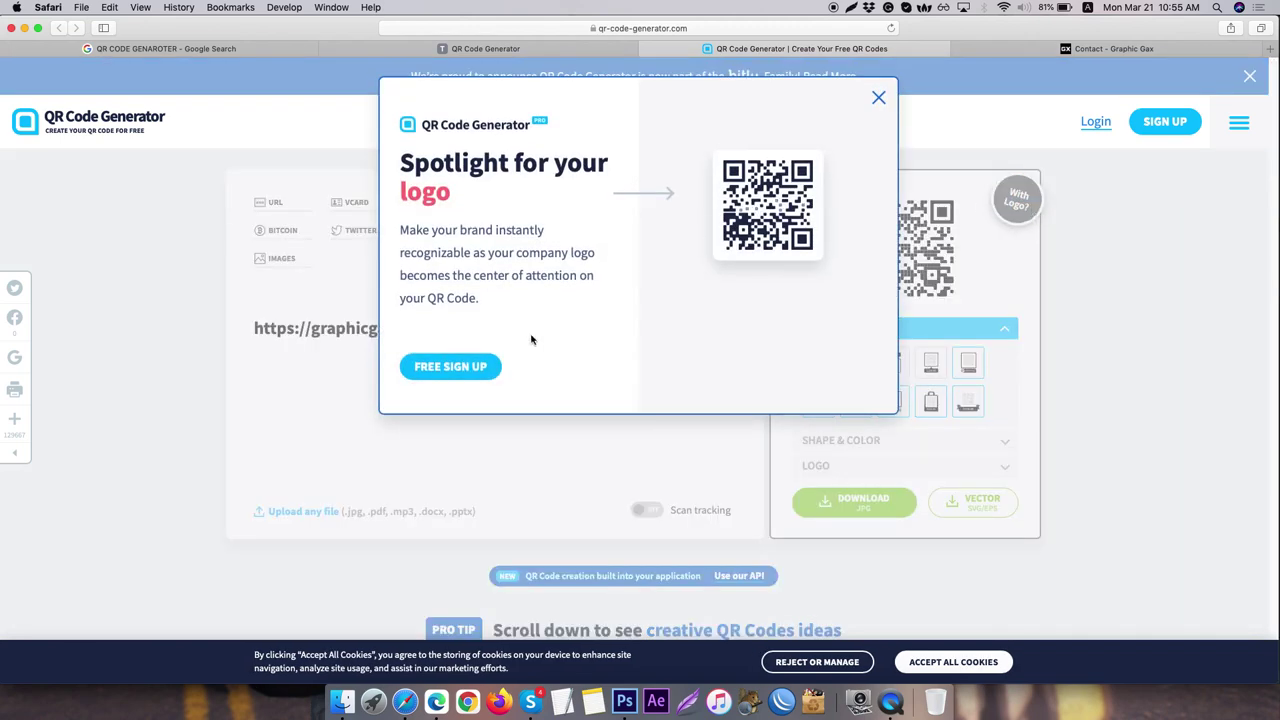
click(878, 99)
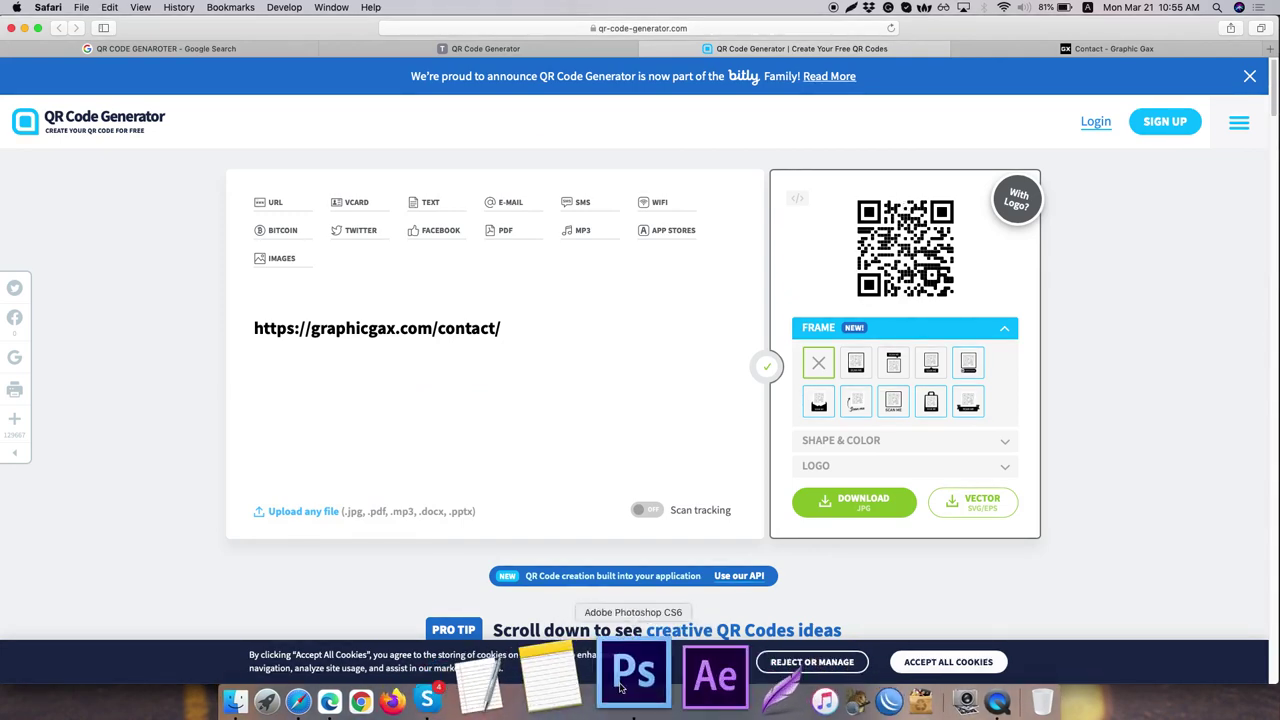
click(638, 595)
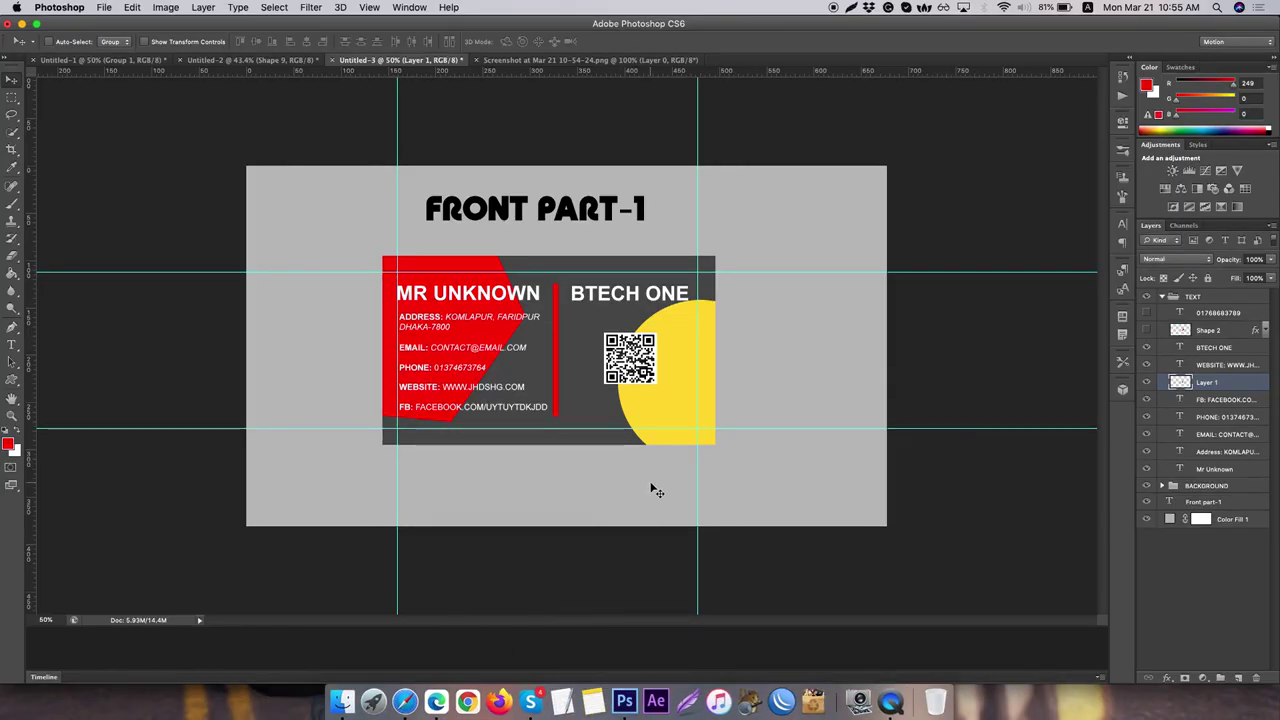
right_click(890, 685)
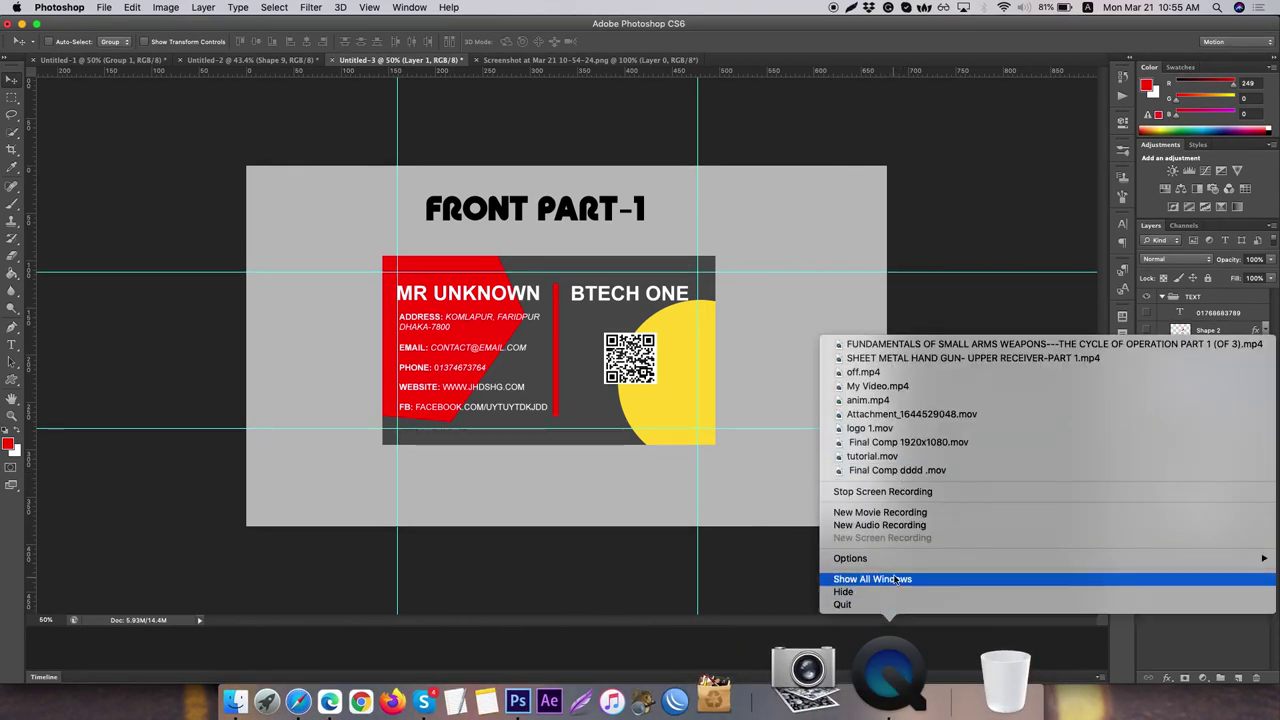